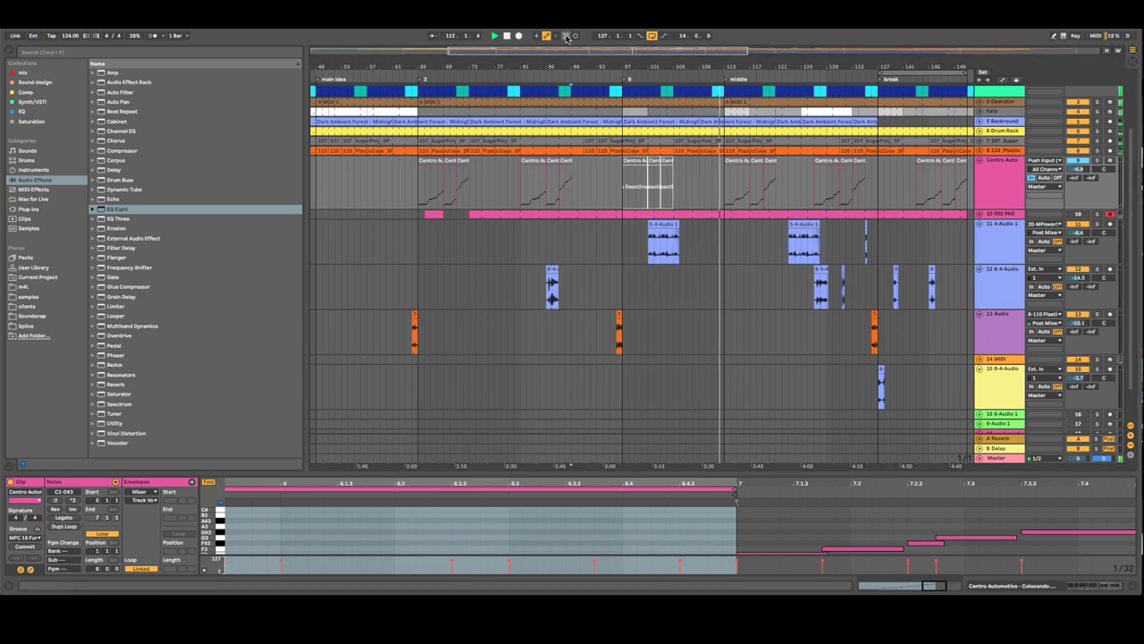
Step: Move the long MIDI clip on the Centro Auto track to start at bar 97 and delete the leftover clips between bars 118 and 121
click(706, 159)
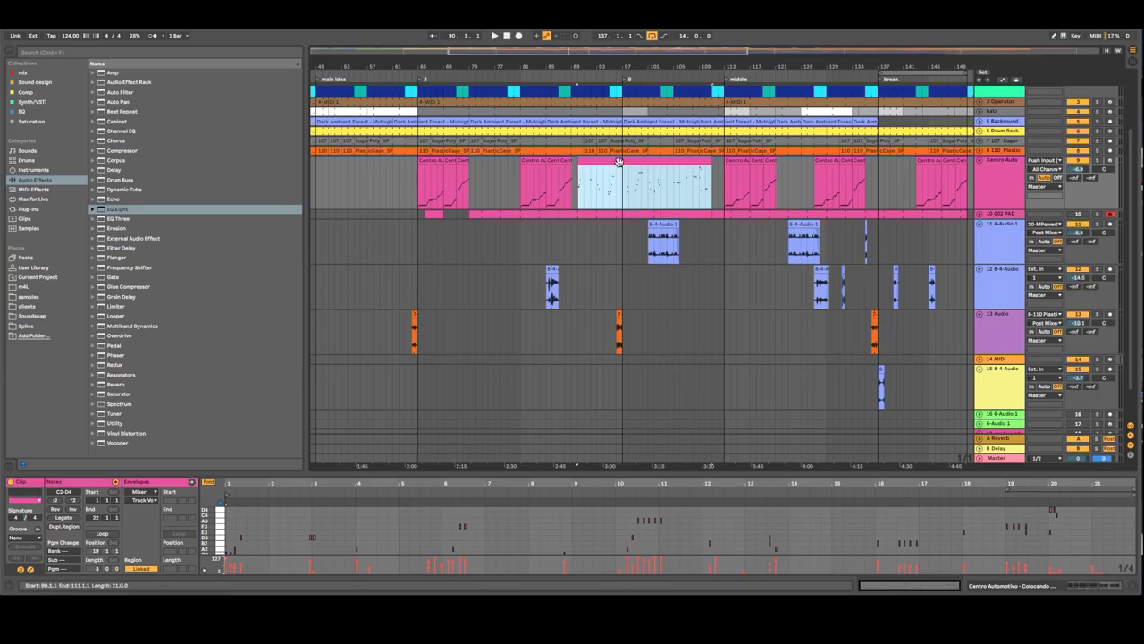
drag(617, 162, 666, 173)
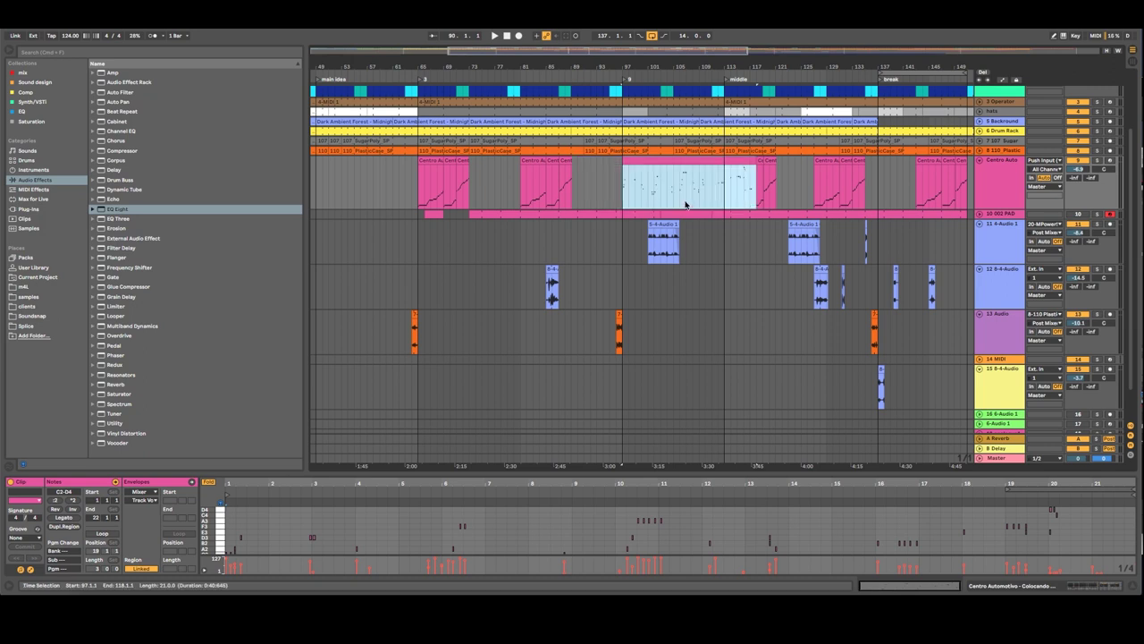
click(767, 169)
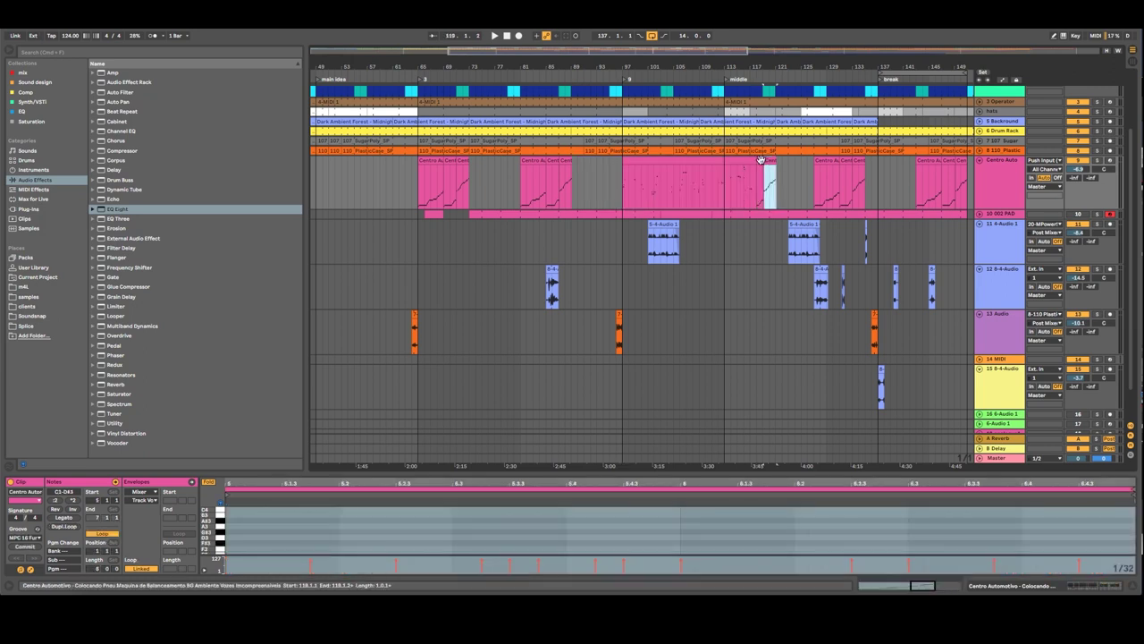
drag(761, 161, 776, 174)
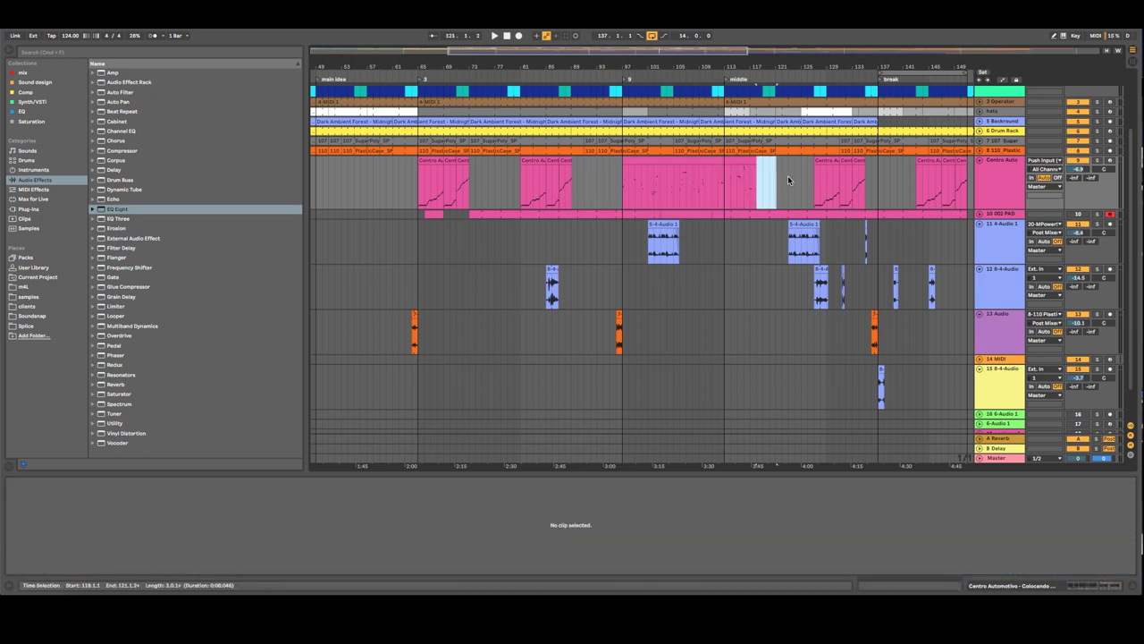
Step: Shift the long MIDI clip on the Centro Auto track earlier so it starts at bar 91
click(727, 172)
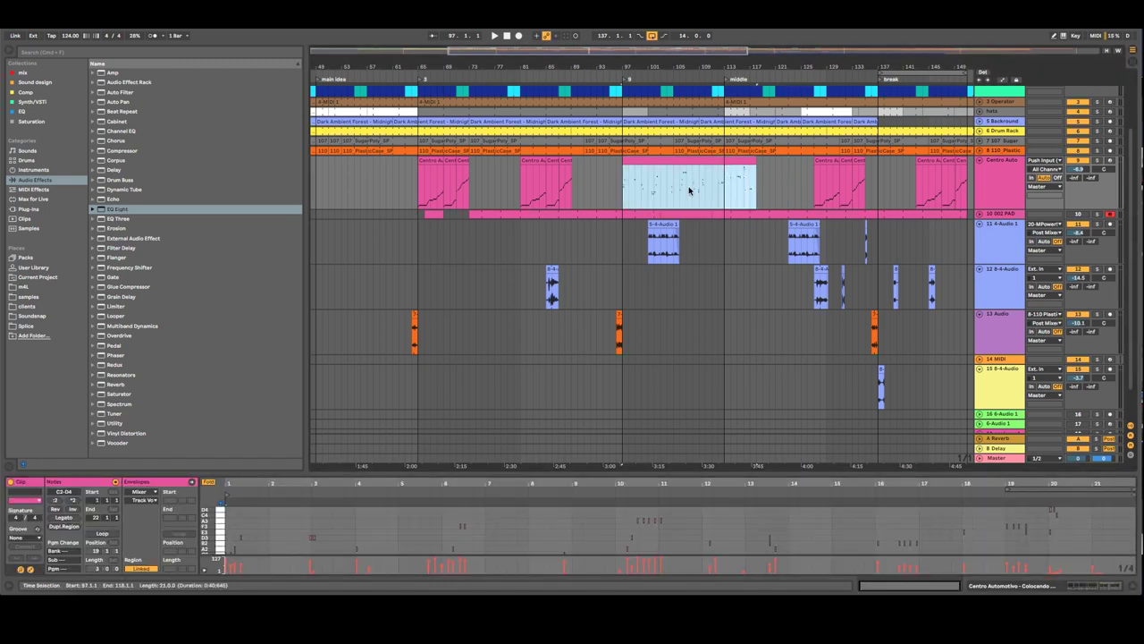
drag(669, 158, 639, 197)
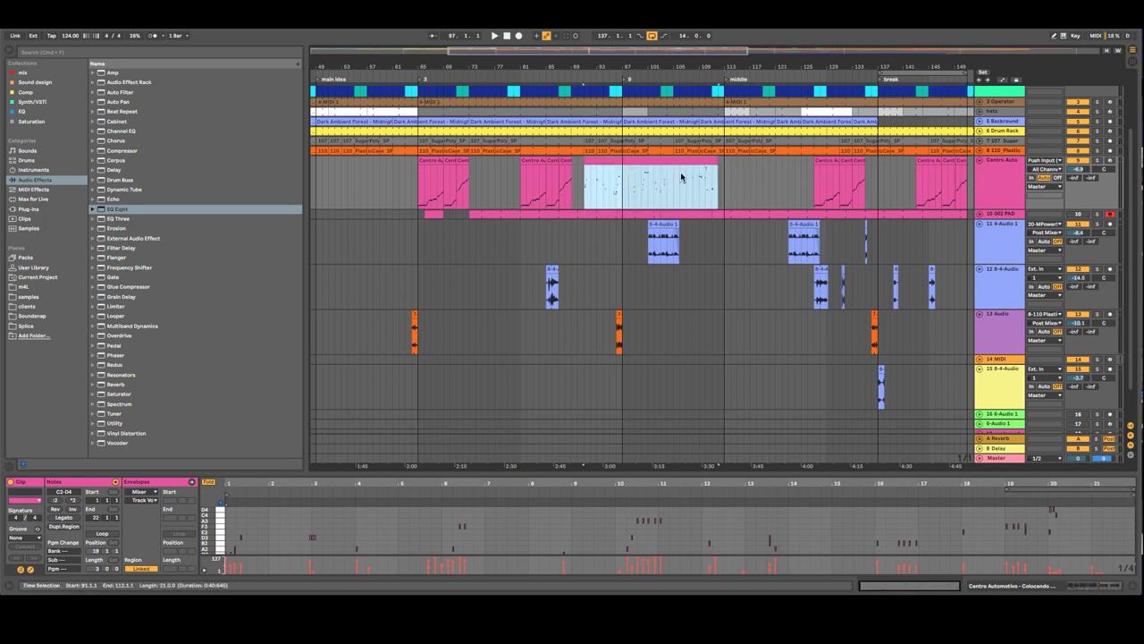
scroll(668, 169, up, 3)
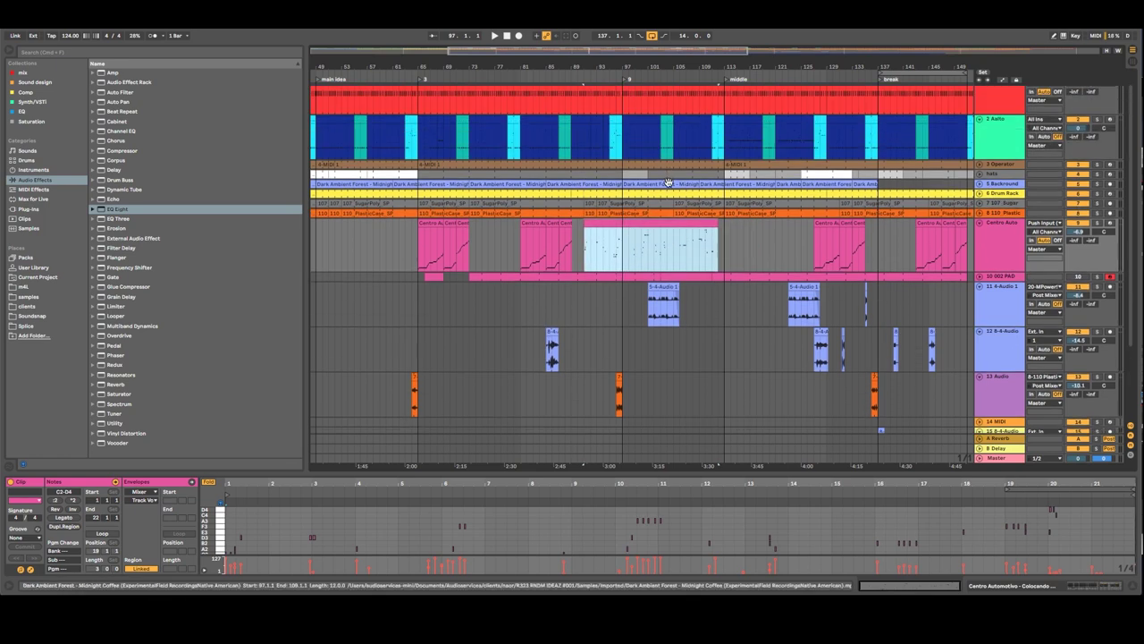
scroll(666, 181, up, 1)
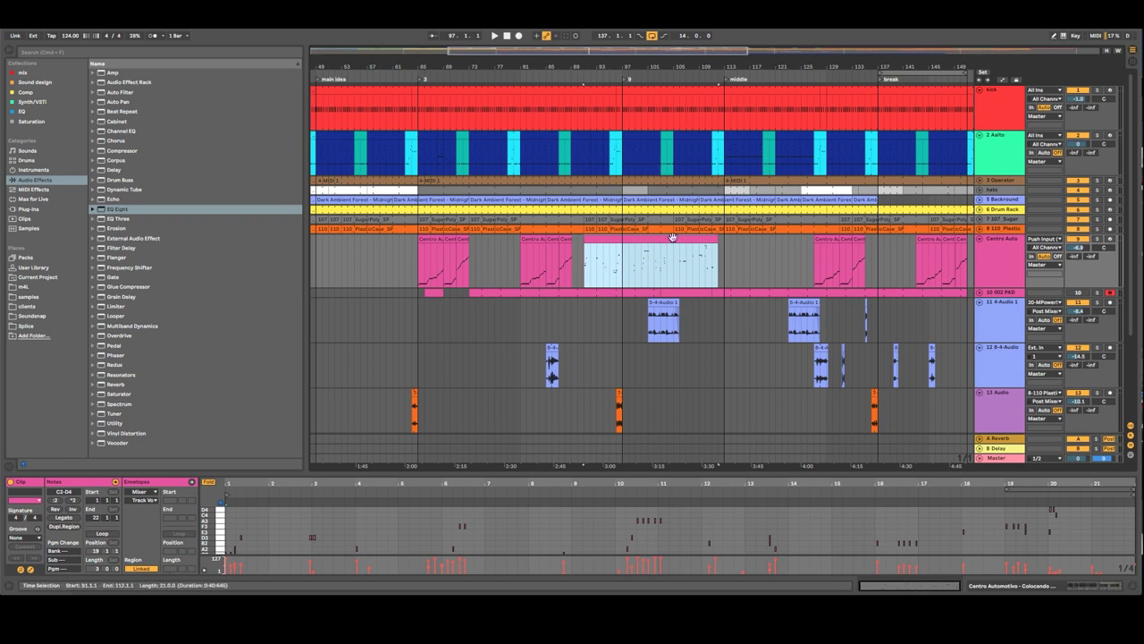
click(993, 255)
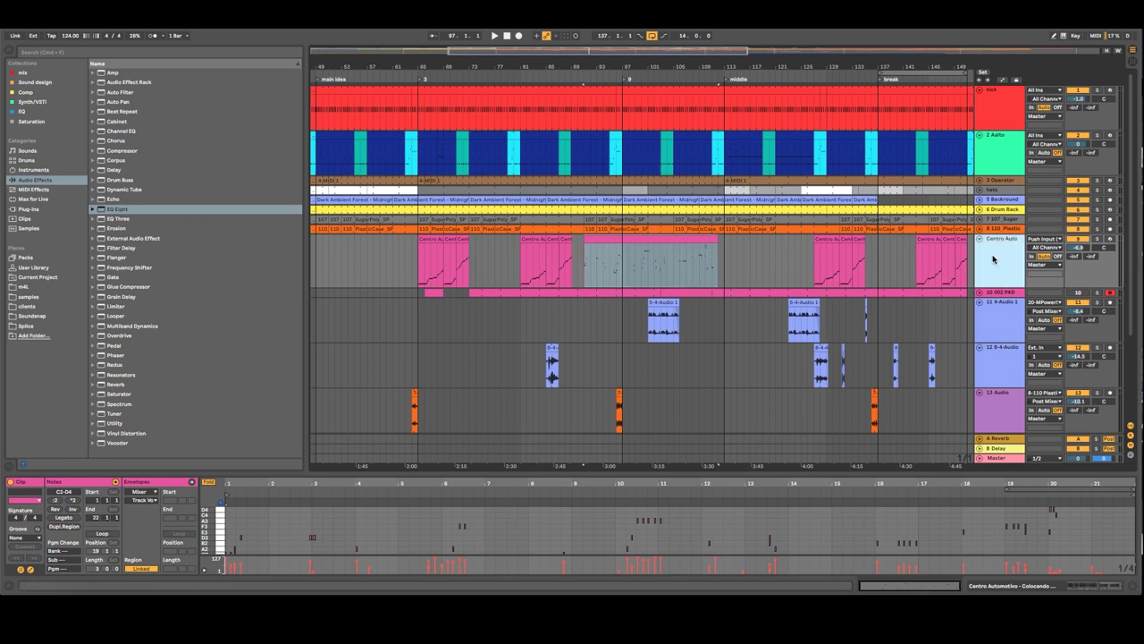
click(680, 305)
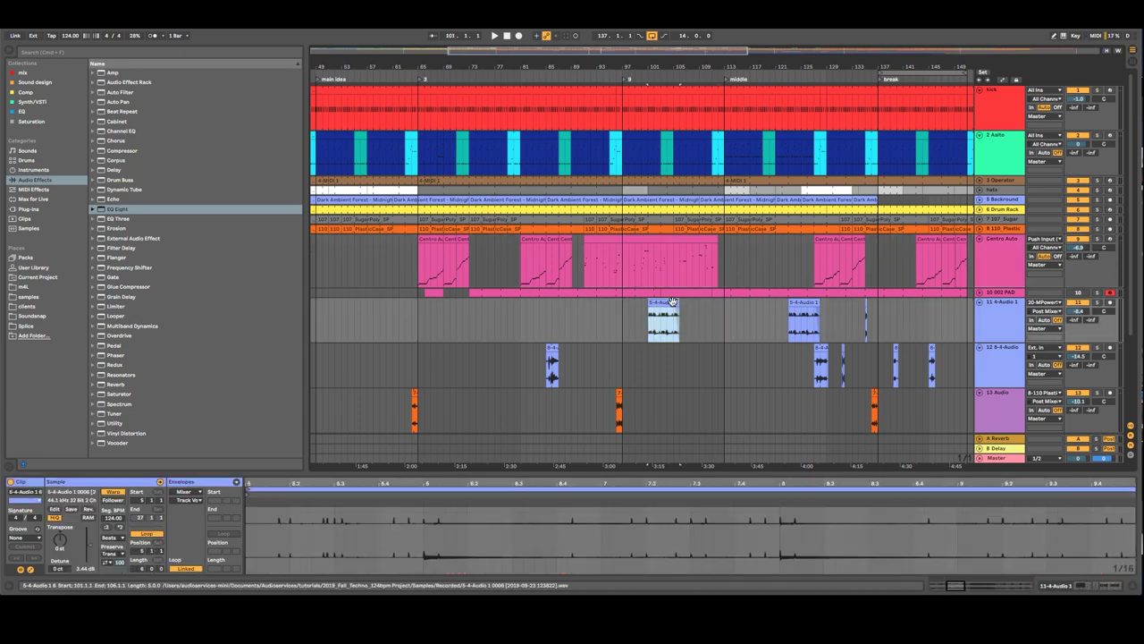
Step: Try to copy the short 002 PAD clip from bar 66 to bar 137
click(428, 294)
click(885, 309)
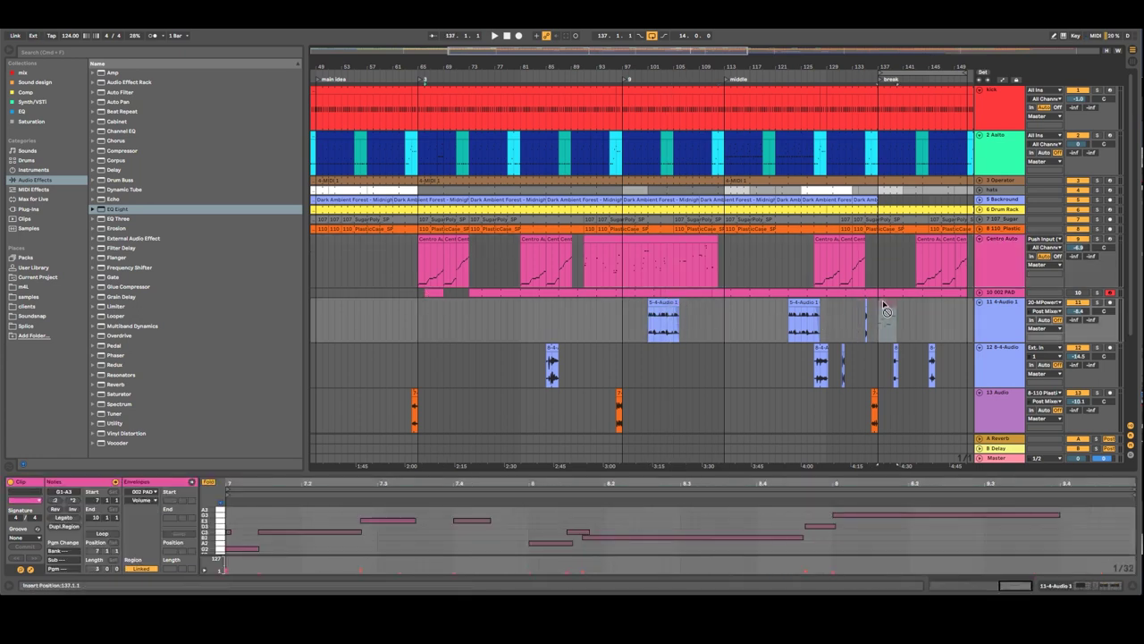
click(891, 295)
Step: Recolour the short 002 PAD clip at bar 66 to a muted pink and place a copy of it at bar 137
click(431, 293)
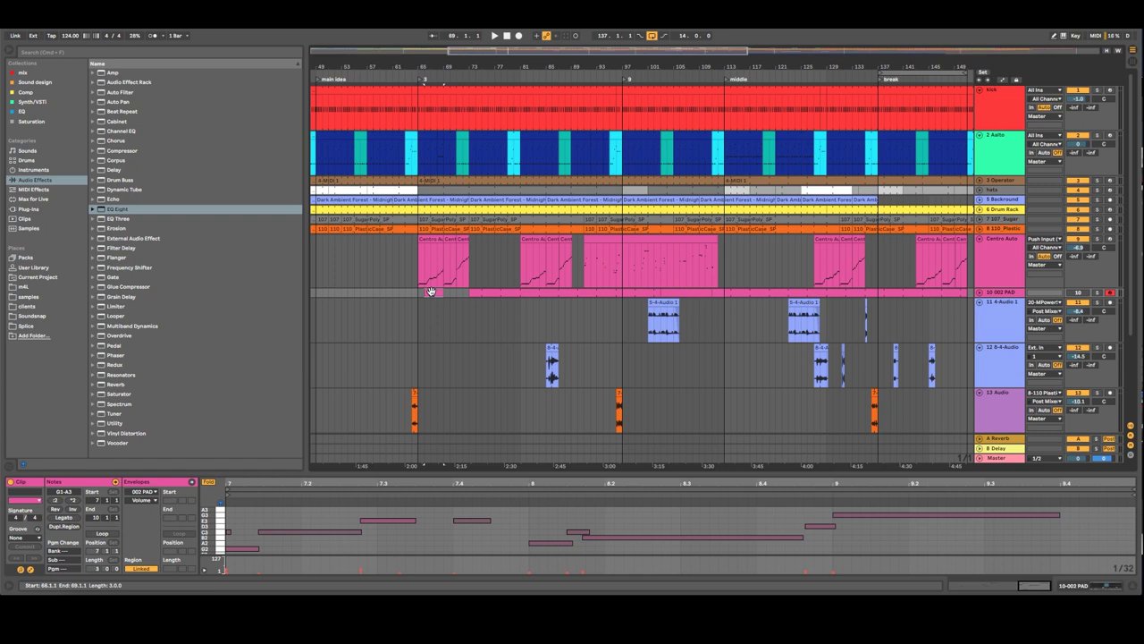
click(435, 302)
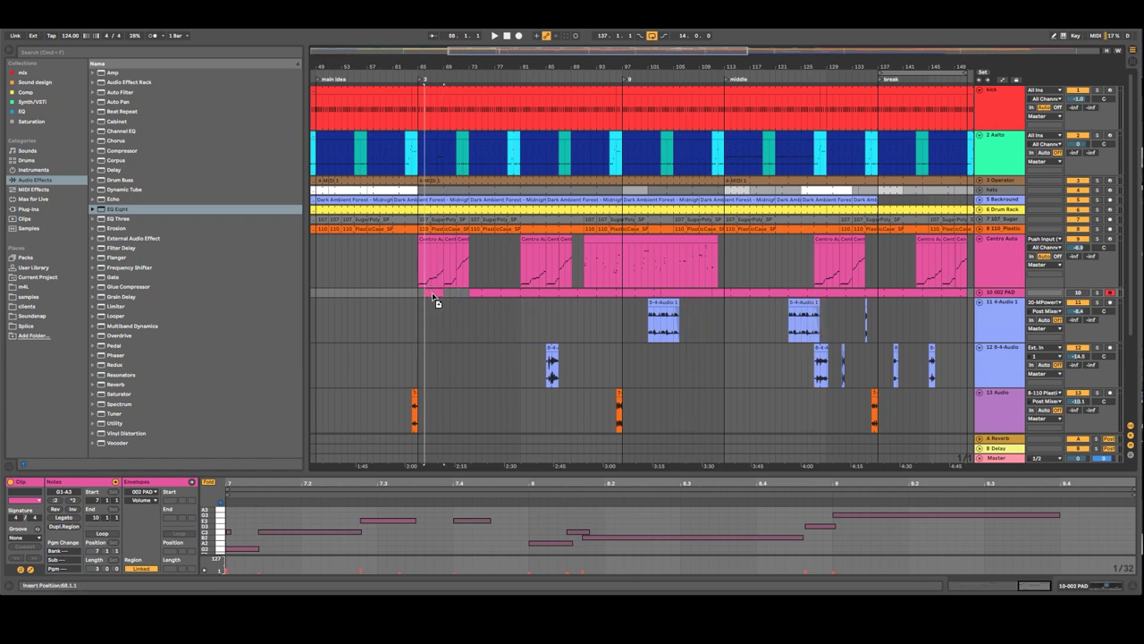
right_click(434, 294)
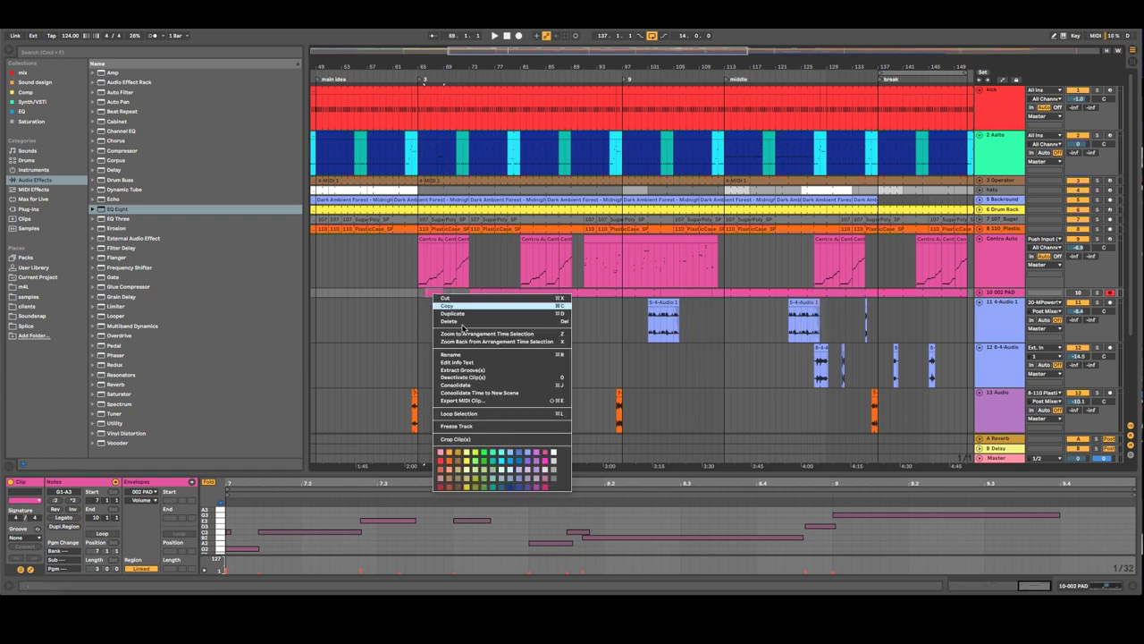
click(449, 452)
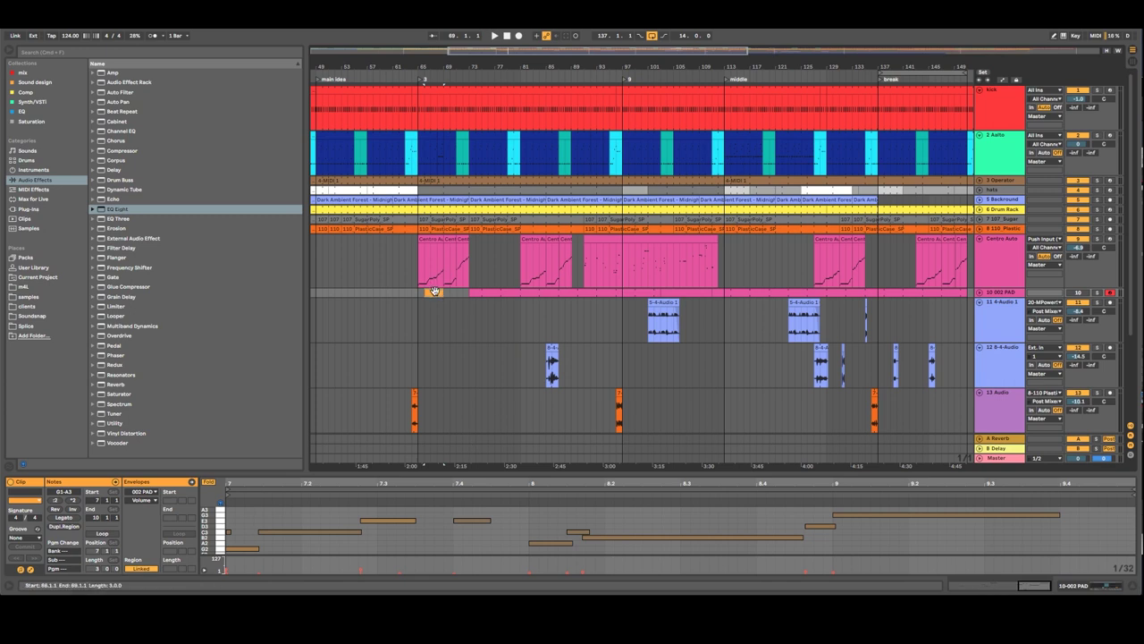
right_click(434, 291)
click(448, 480)
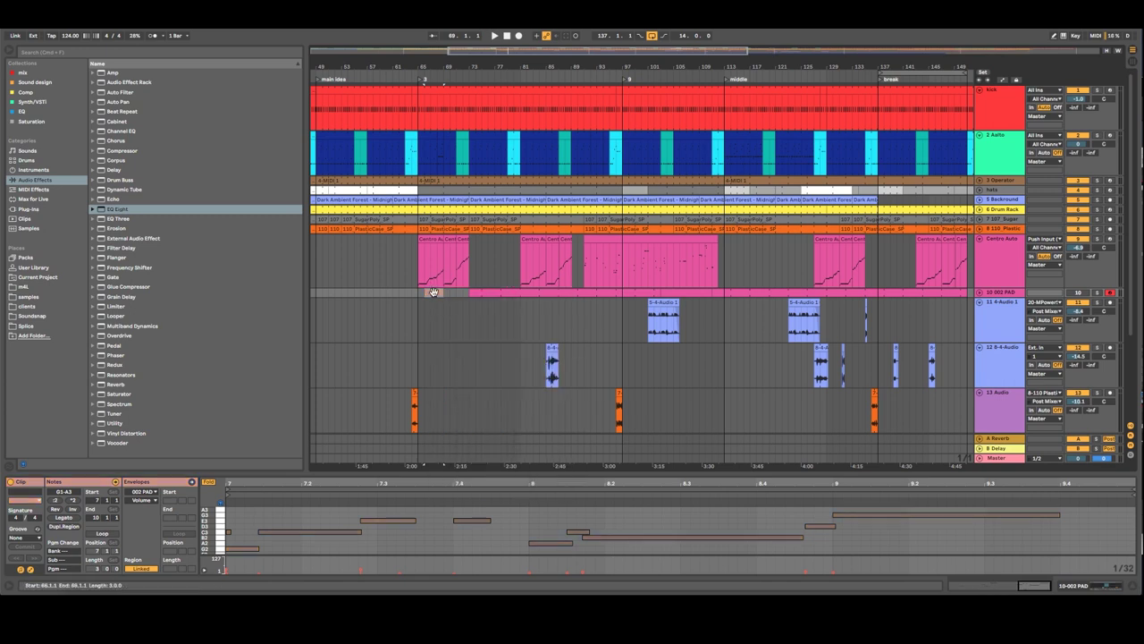
click(876, 293)
key(ctrl+v)
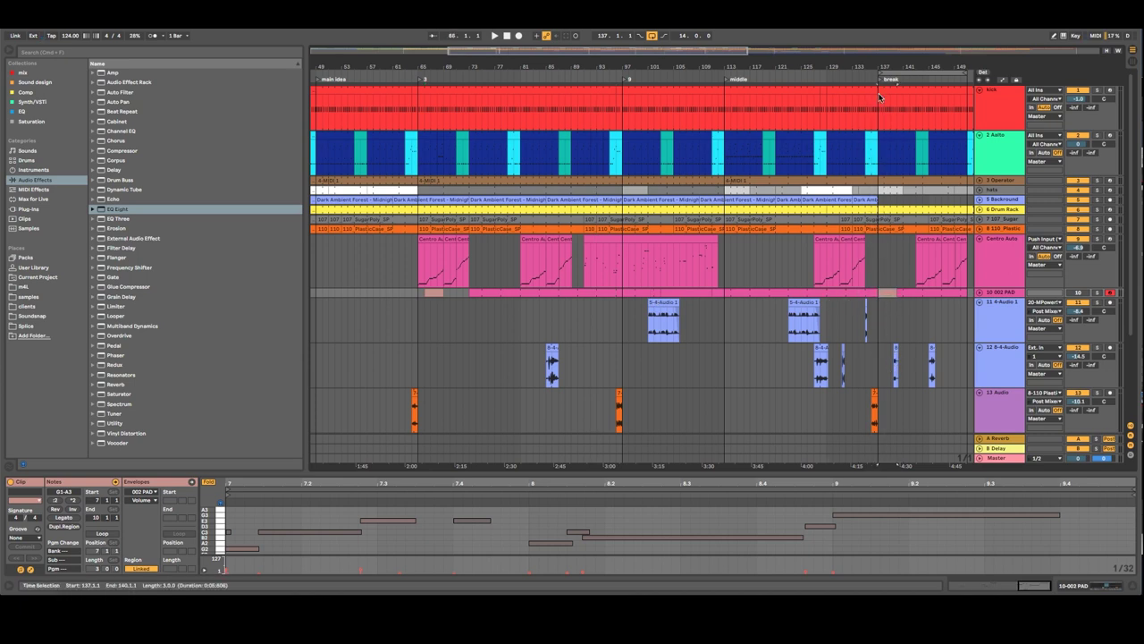
Step: Play back the transition into the break and inspect the copied clip at bar 137 on the unfolded 002 PAD track
key(space)
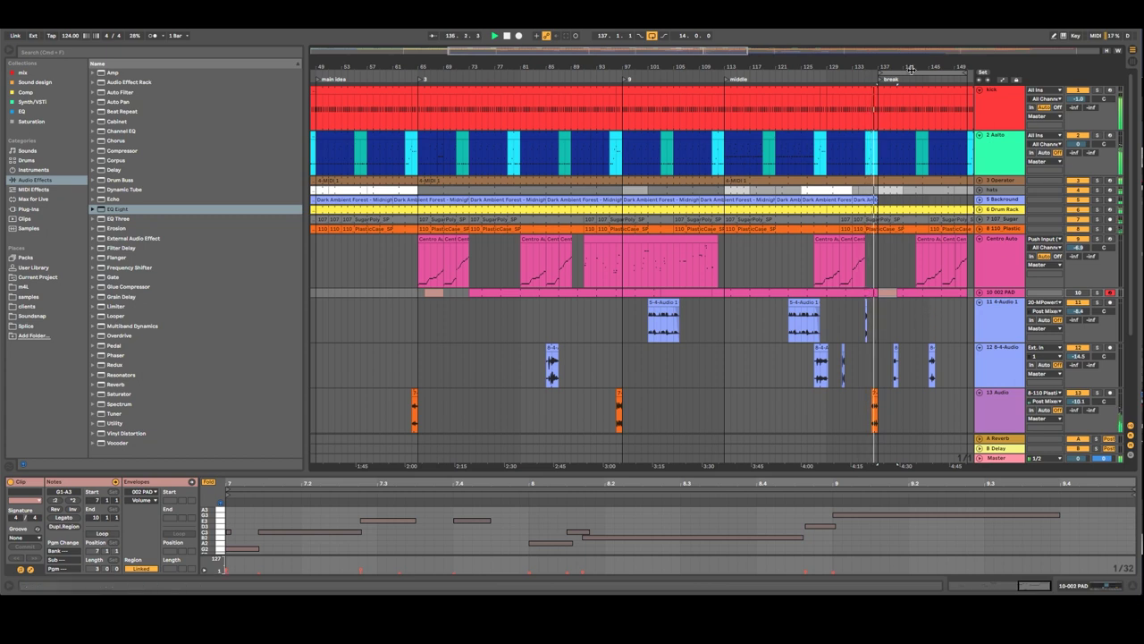
drag(912, 70, 452, 84)
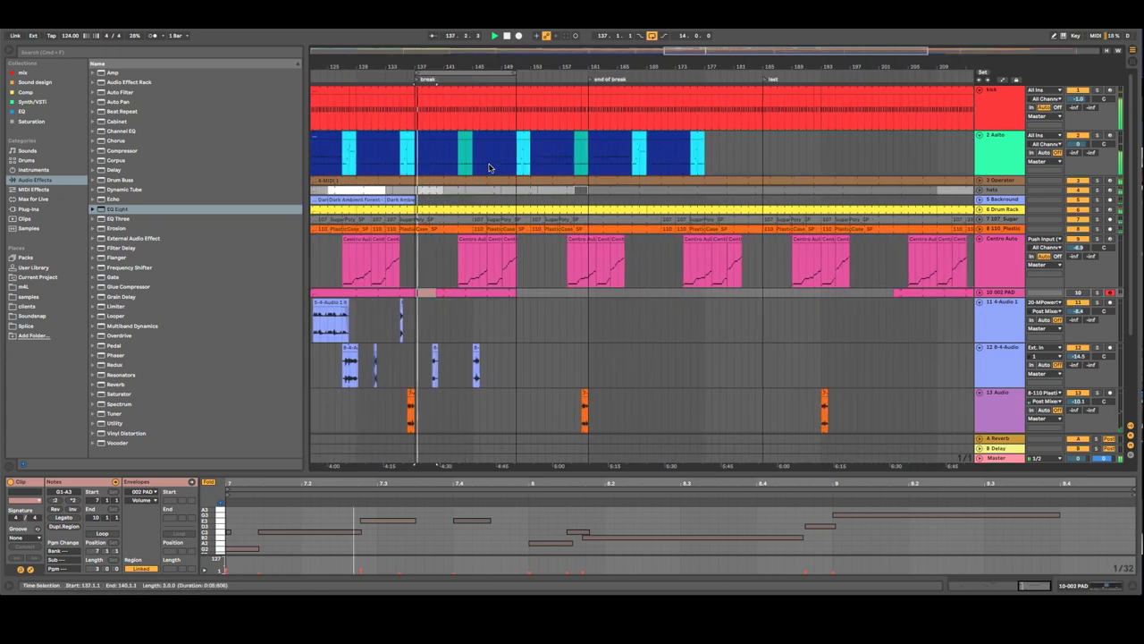
click(979, 292)
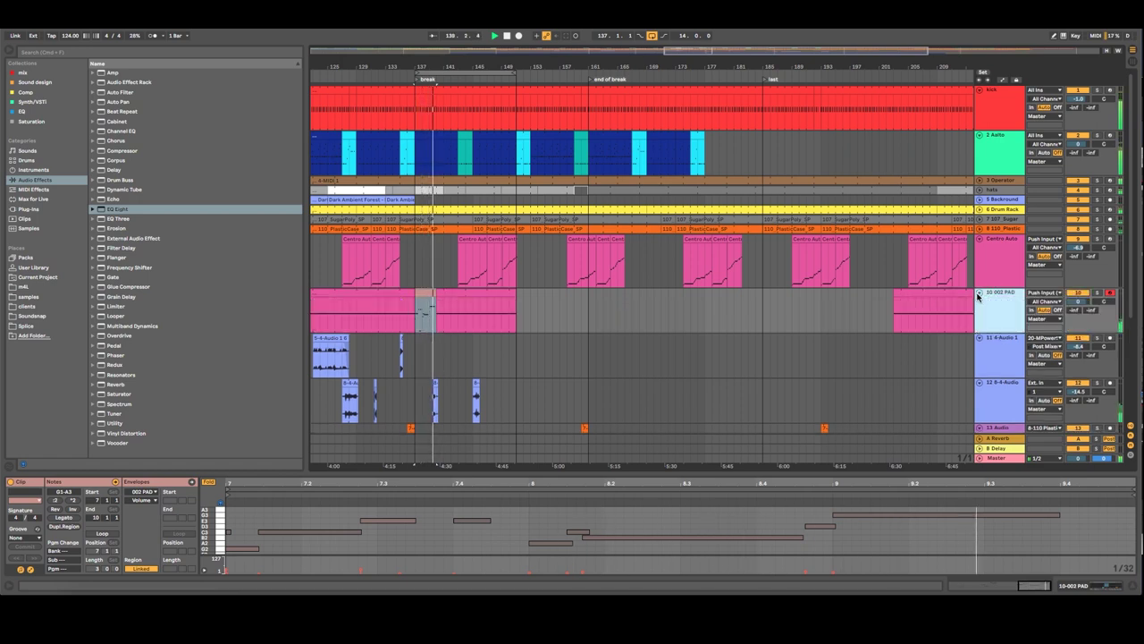
click(433, 305)
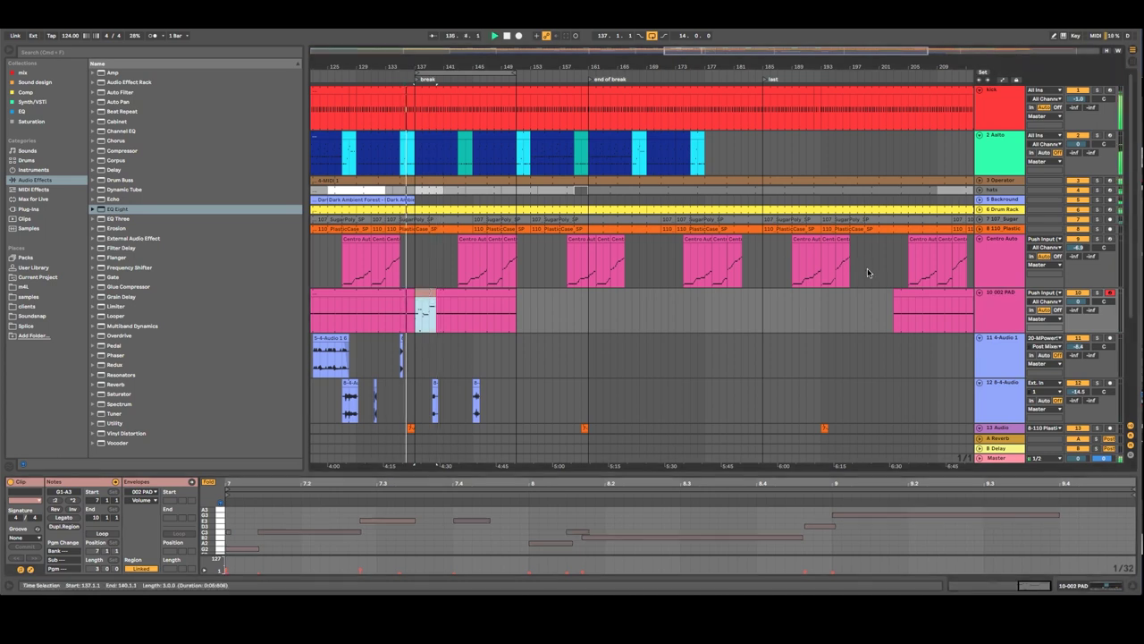
click(987, 309)
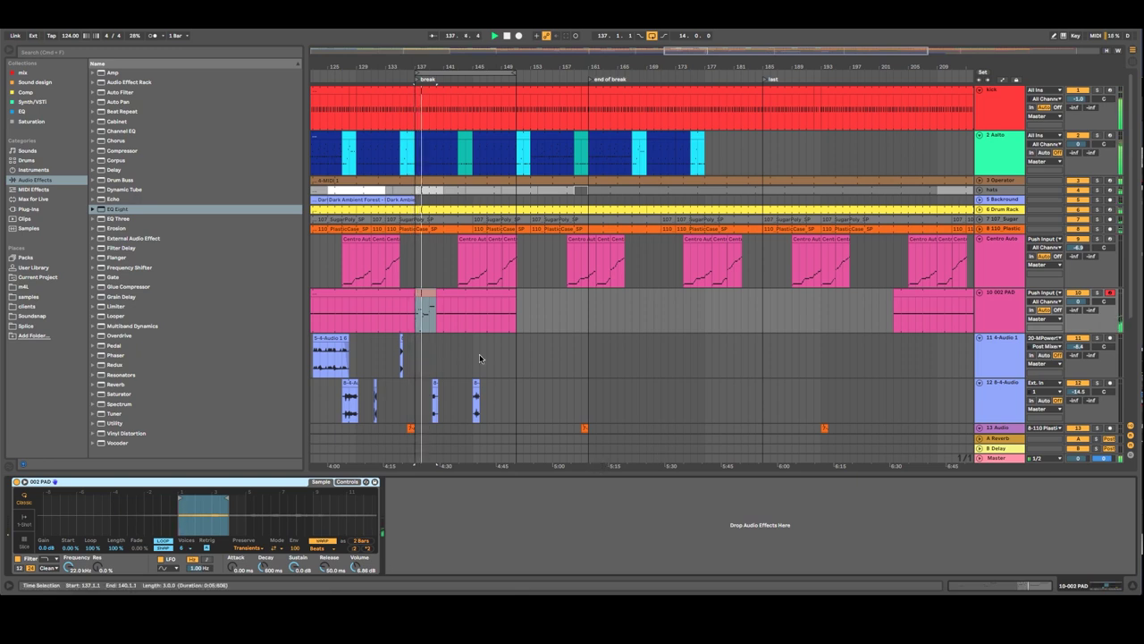
drag(412, 72, 463, 292)
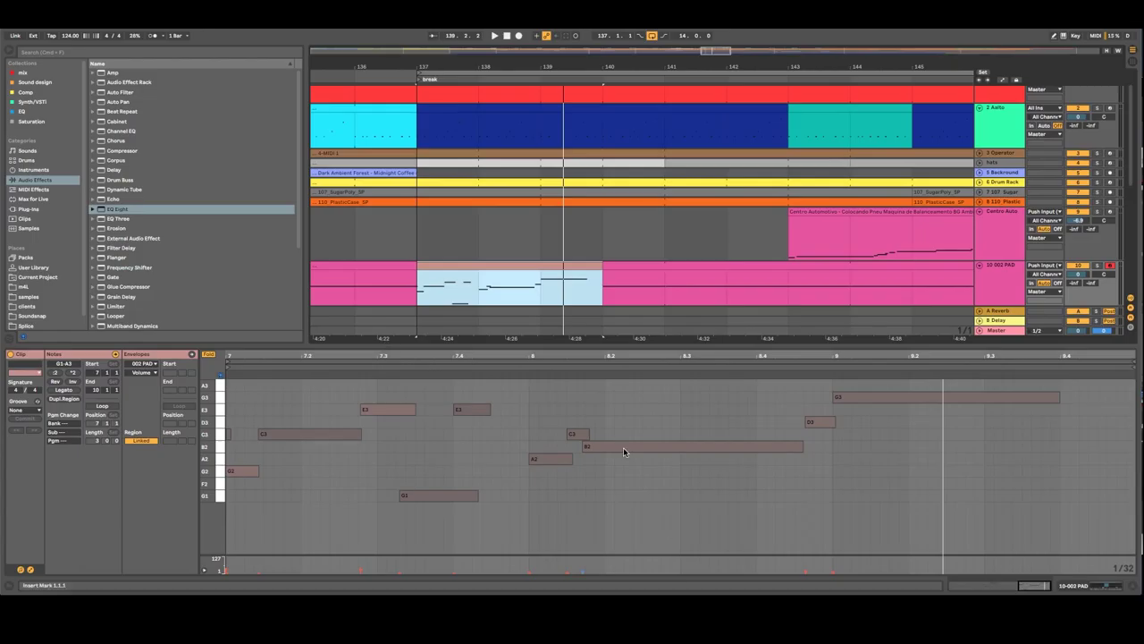
Step: Delete the short C3 note in bar 8 and all notes in bar 7 of the copied pad clip, leaving A2, B2, D3 and G3
click(624, 445)
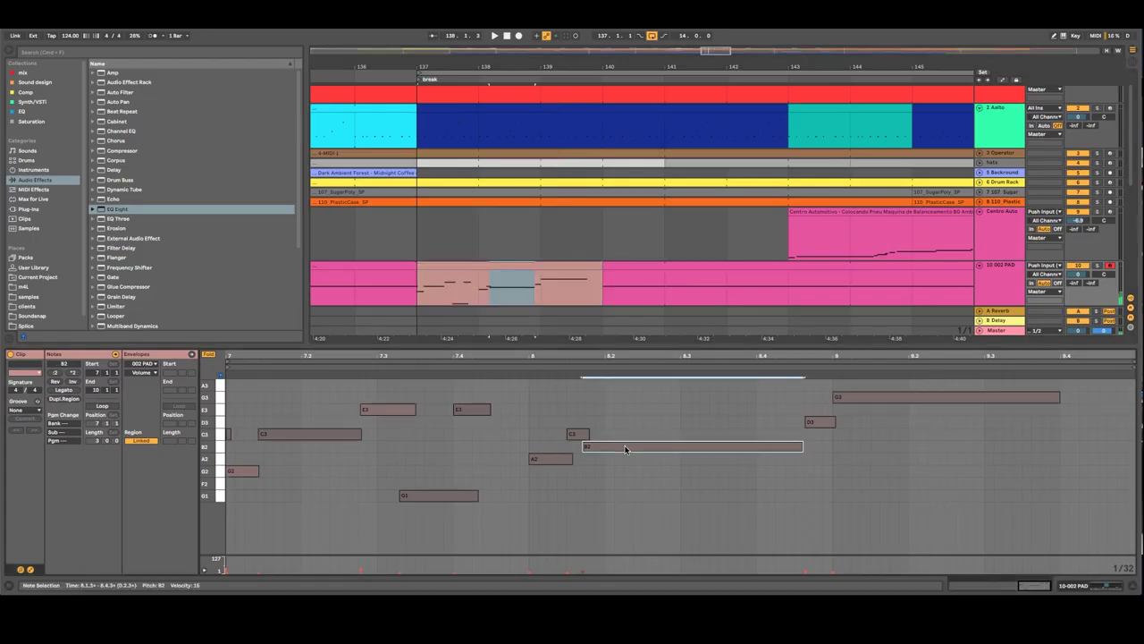
click(824, 420)
click(843, 396)
click(574, 436)
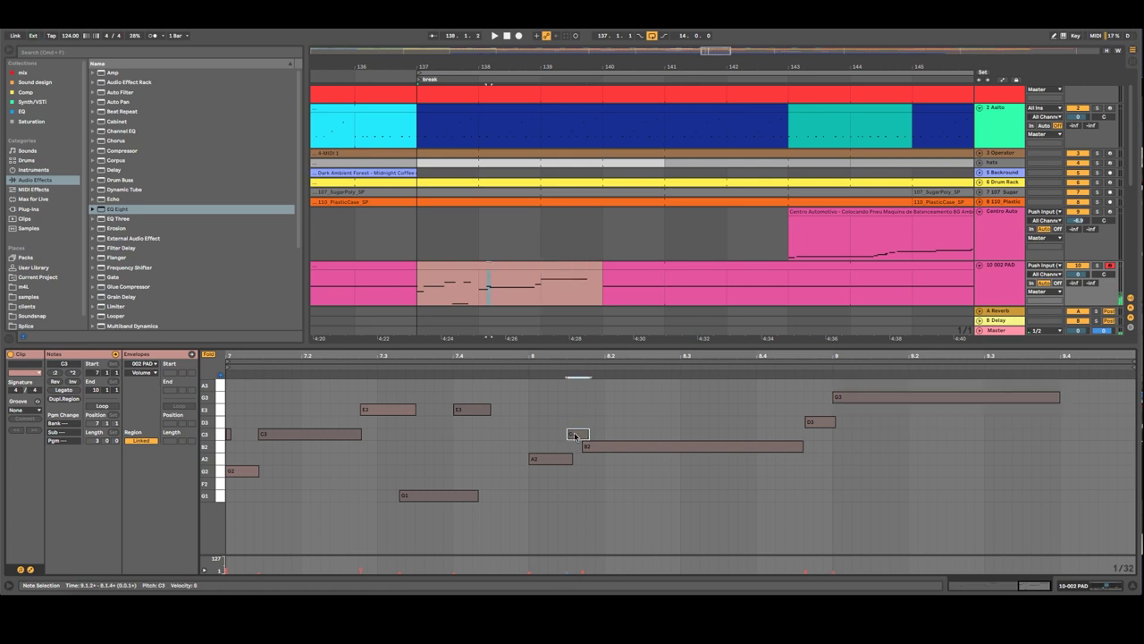
click(570, 442)
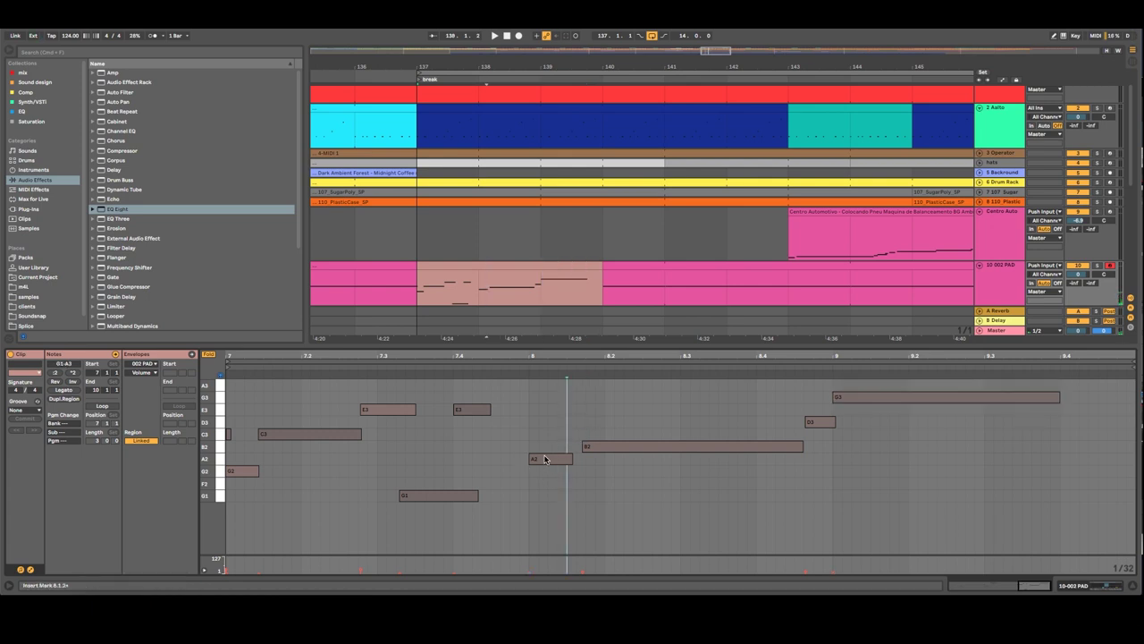
click(544, 459)
drag(502, 553, 214, 373)
key(Delete)
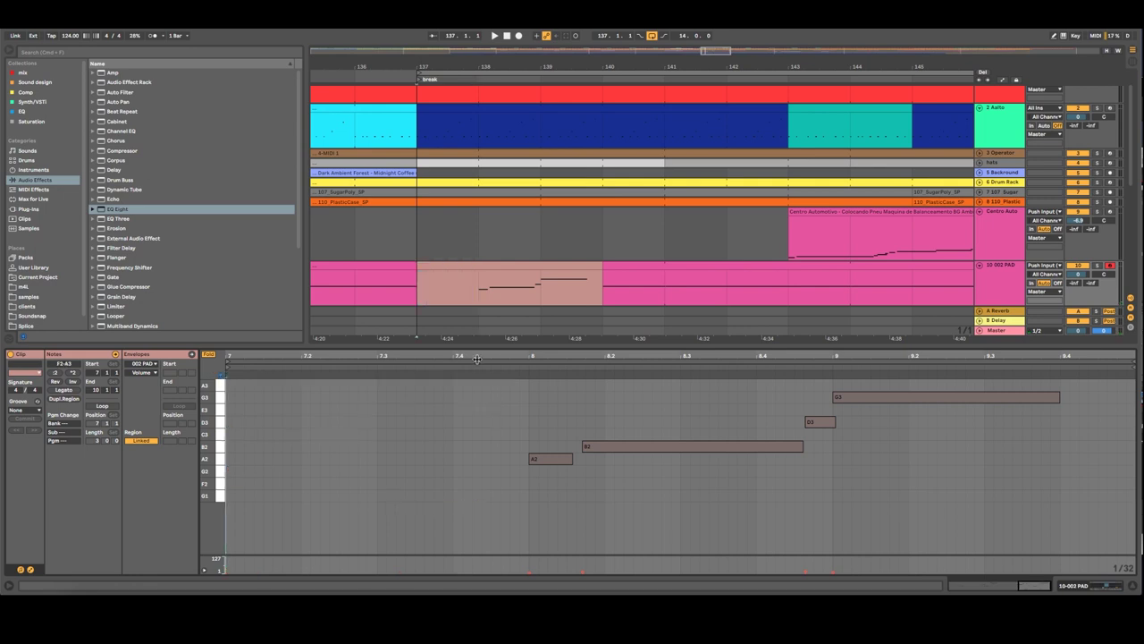
Step: Copy the notes between bars 7 and 10 of the bar 137 pad clip and paste them at bar 7 of the preceding long pad clip
drag(505, 355, 506, 304)
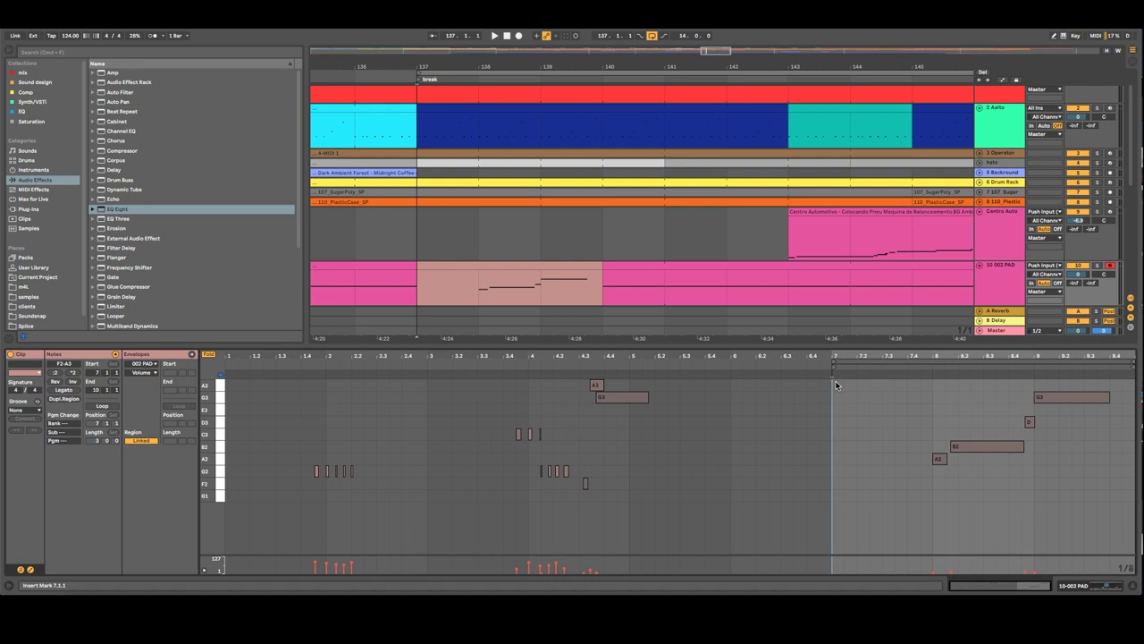
drag(836, 384, 1133, 552)
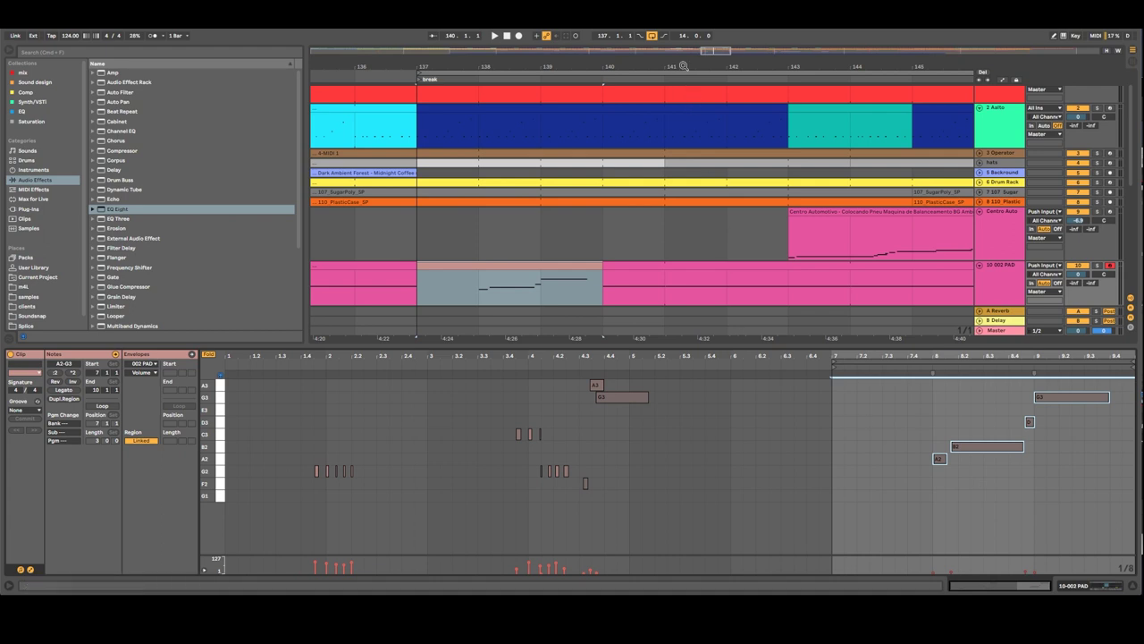
drag(685, 67, 793, 38)
click(575, 263)
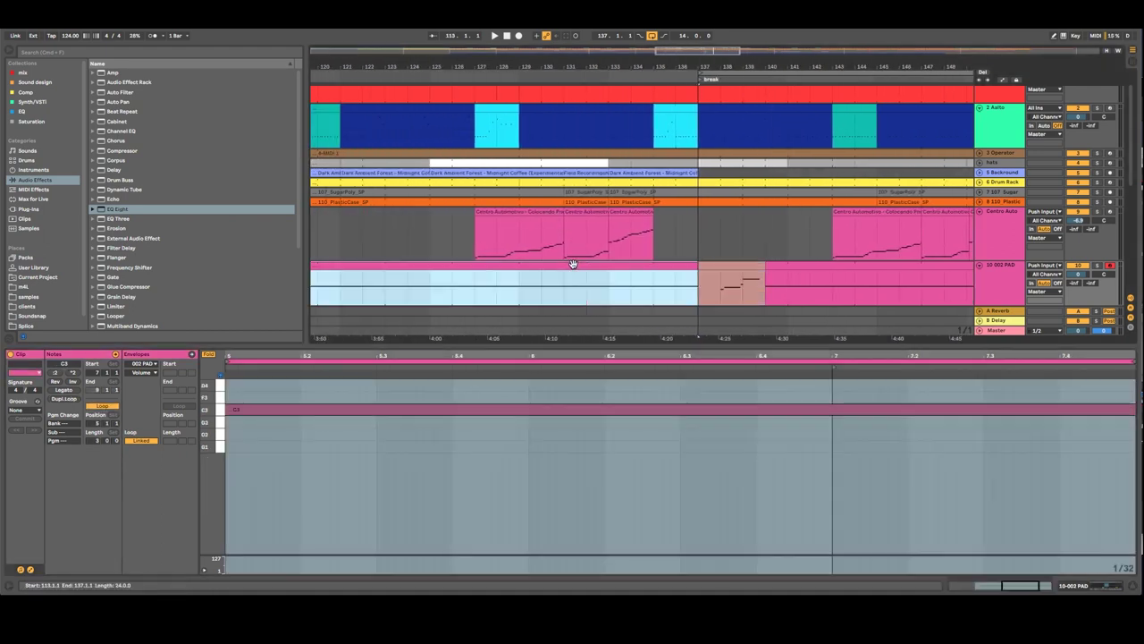
key(minus)
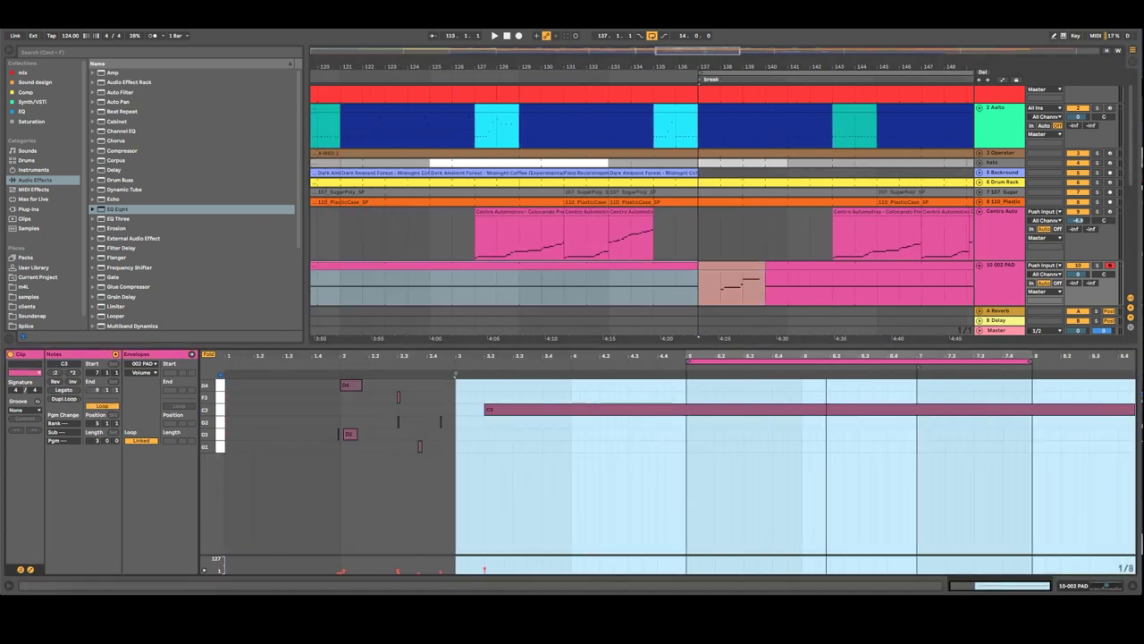
click(843, 484)
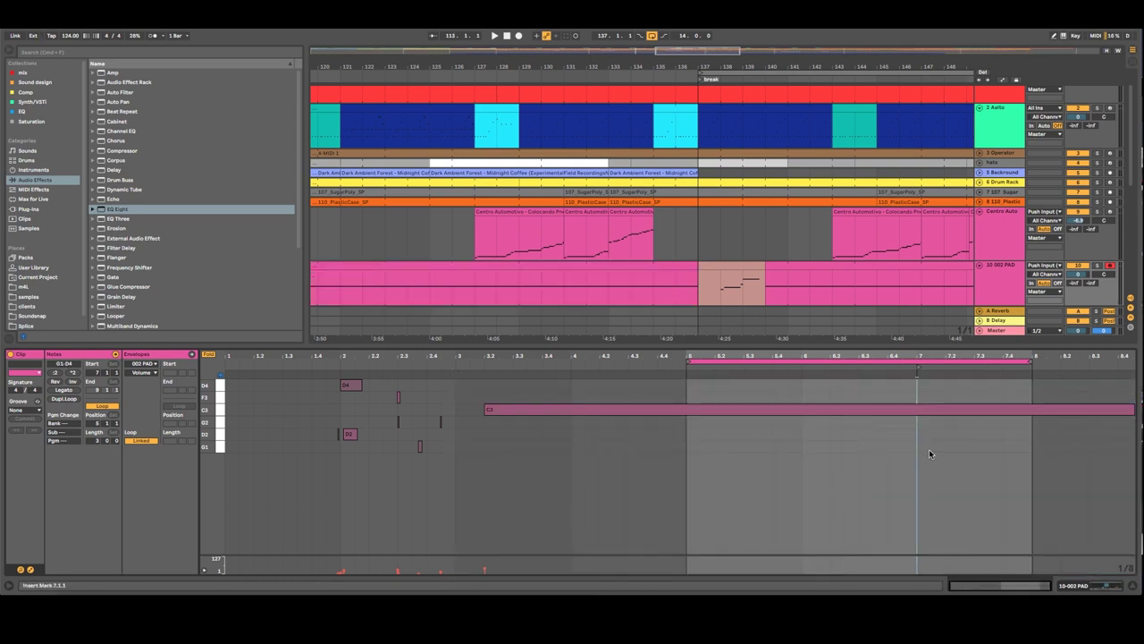
key(super+v)
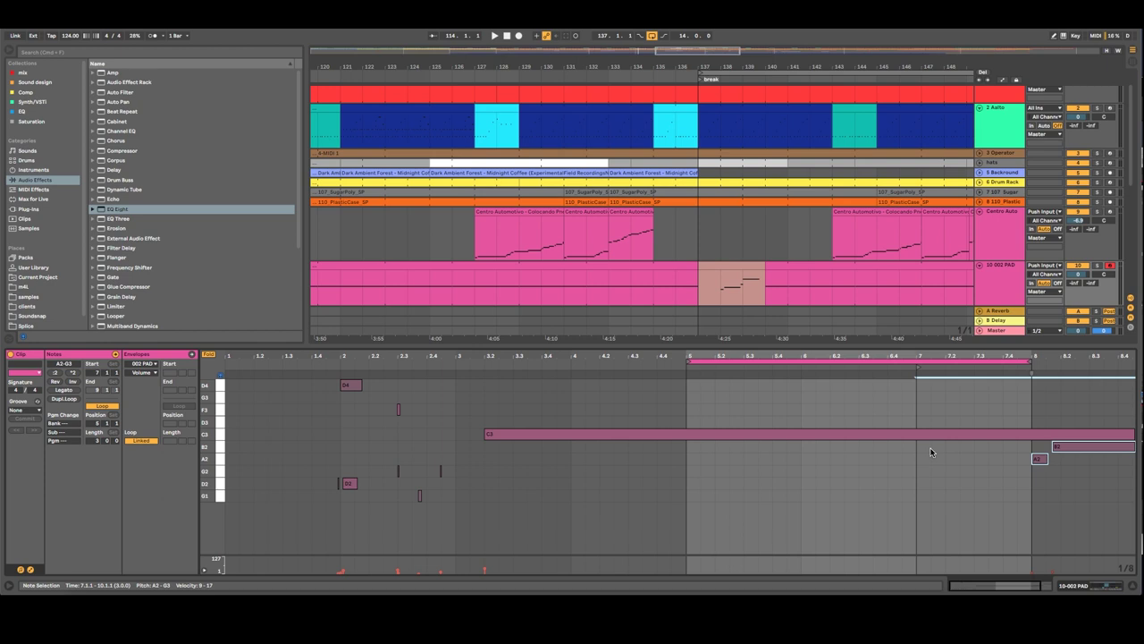
Step: Extend the long pad clip's loop end to bar 10 so the loop includes the pasted notes
key(minus)
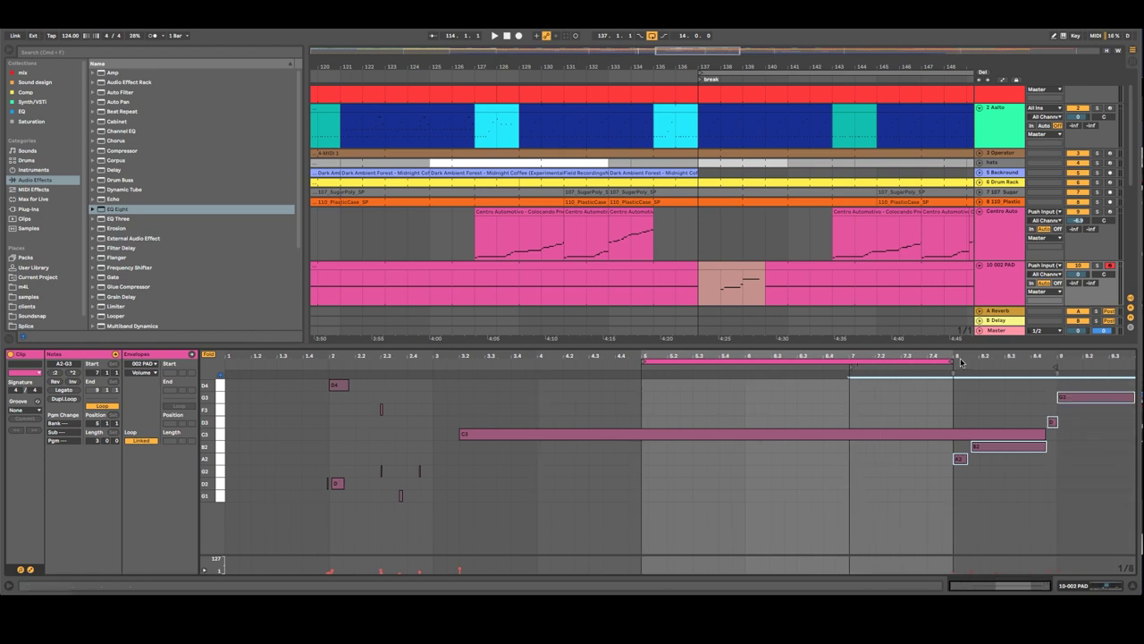
drag(949, 358, 901, 376)
click(848, 447)
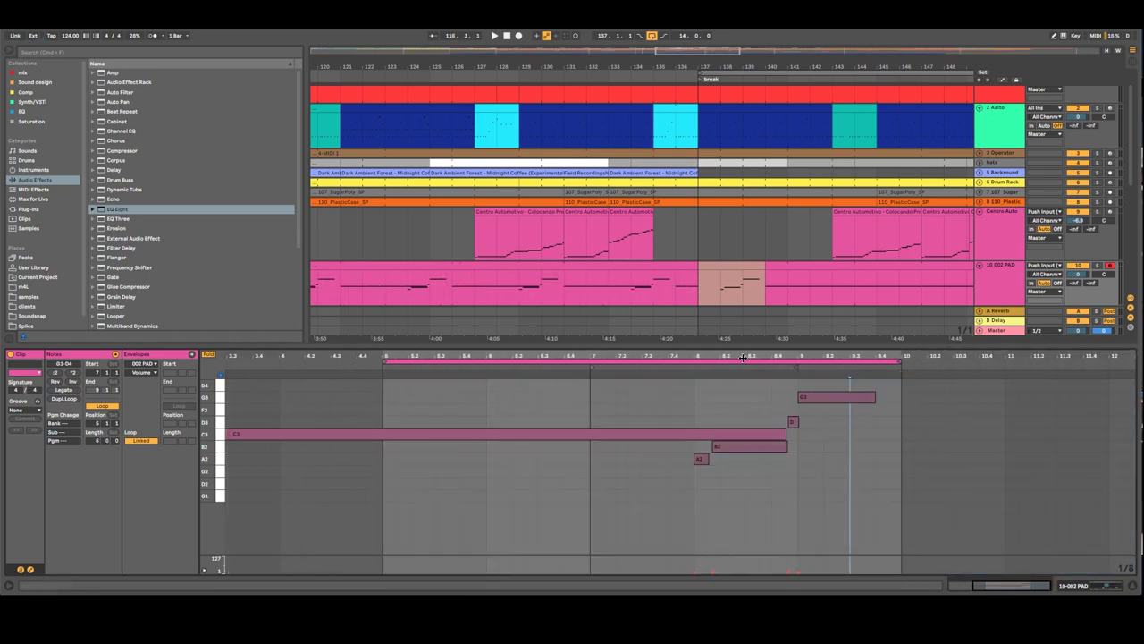
Step: In the long pad clip, extend the C3 note and loop end to bar 12 and move the start marker to 3.2.1
drag(743, 358, 743, 331)
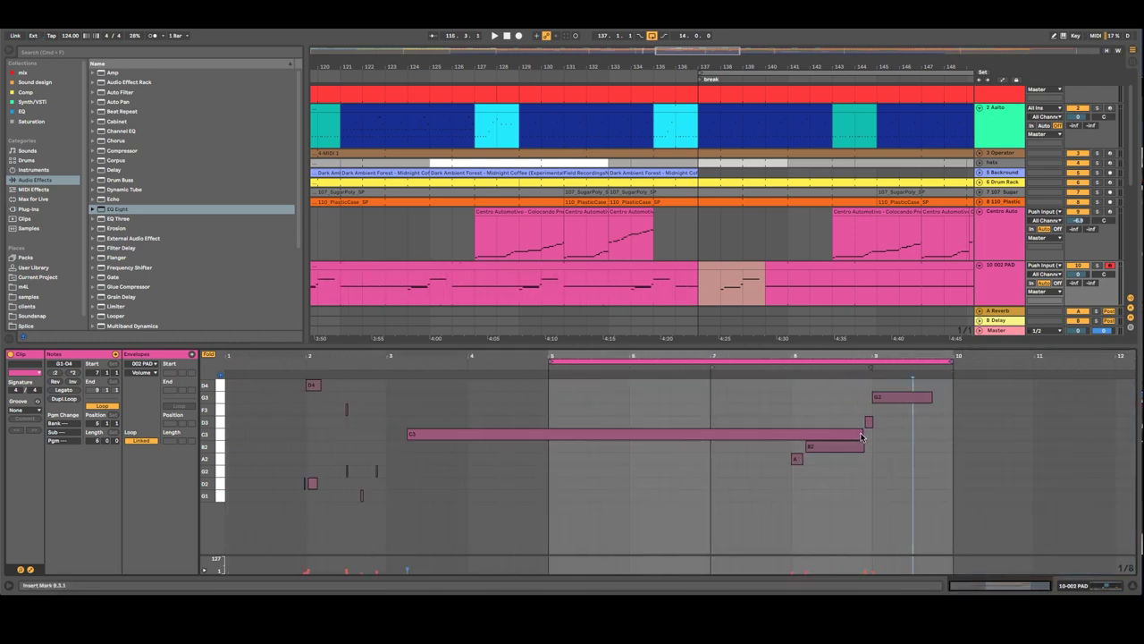
drag(863, 437, 1116, 444)
drag(953, 362, 1115, 367)
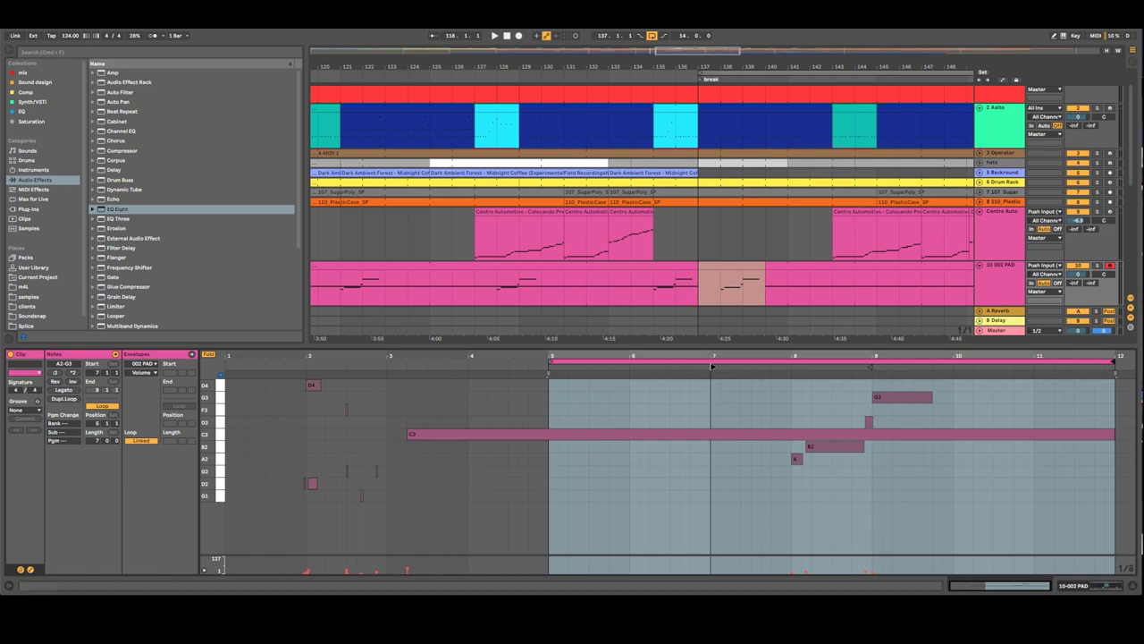
mouse_move(713, 367)
mouse_down()
mouse_move(544, 367)
mouse_move(659, 367)
mouse_move(453, 394)
mouse_move(388, 391)
mouse_move(406, 391)
mouse_up()
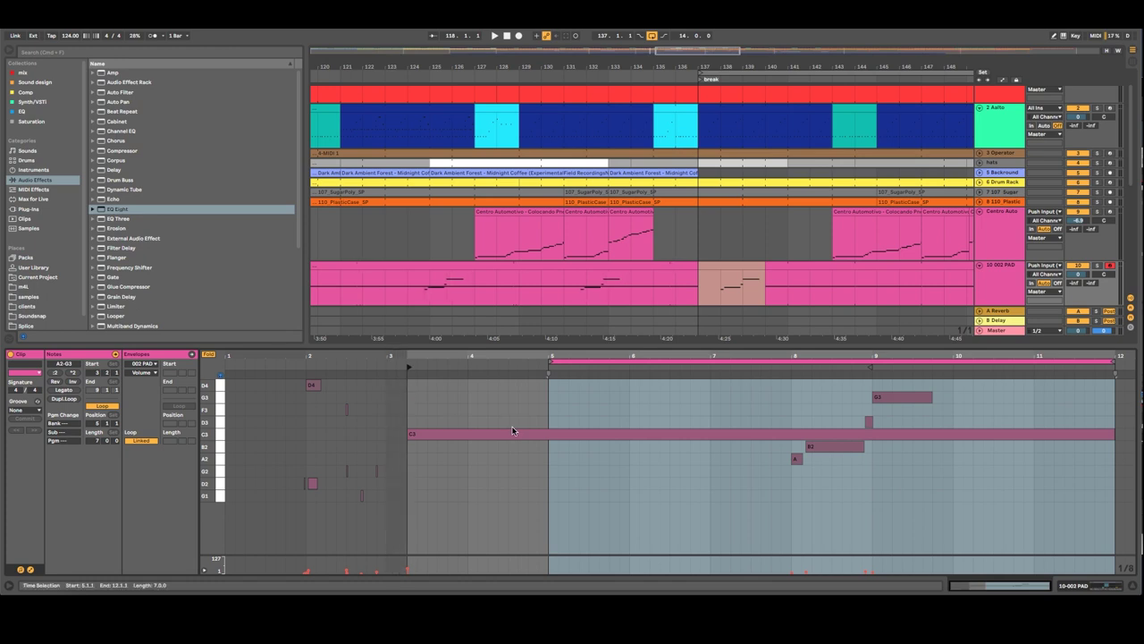
Step: Play back the edited pad clip from around bar 118 and extend its G3 note to bar 12
drag(496, 64, 552, 40)
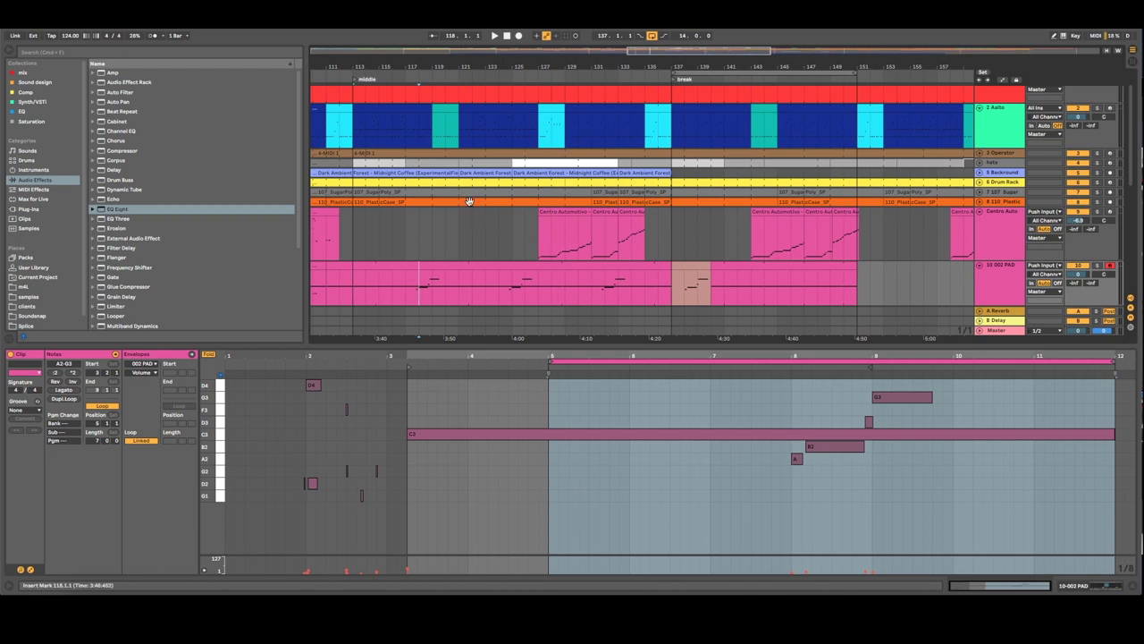
key(space)
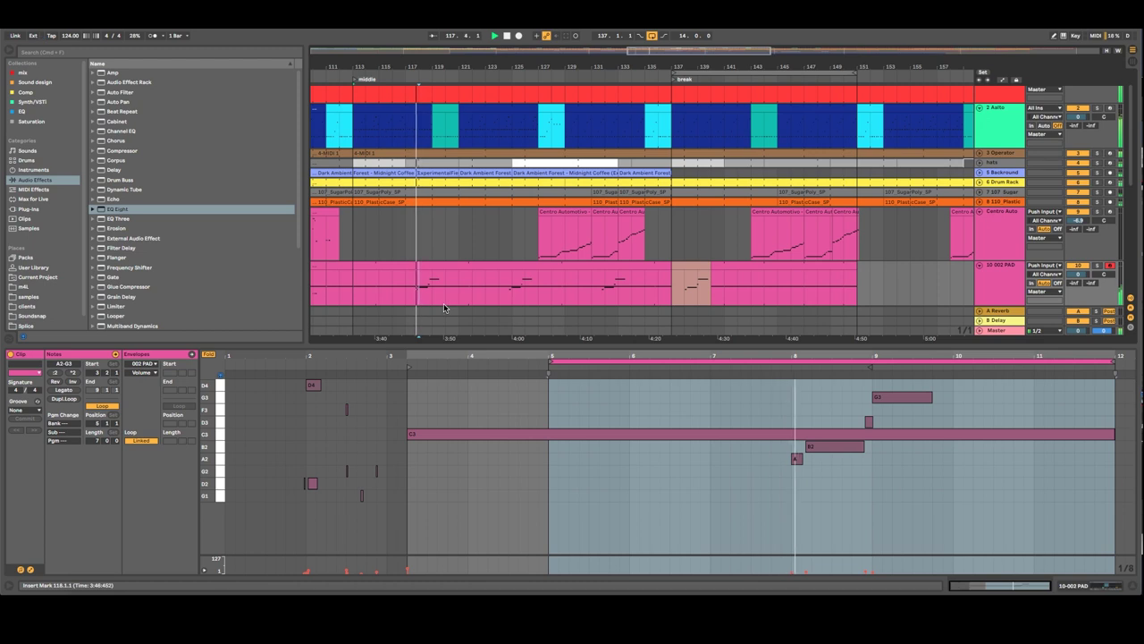
click(943, 400)
drag(931, 396, 1111, 400)
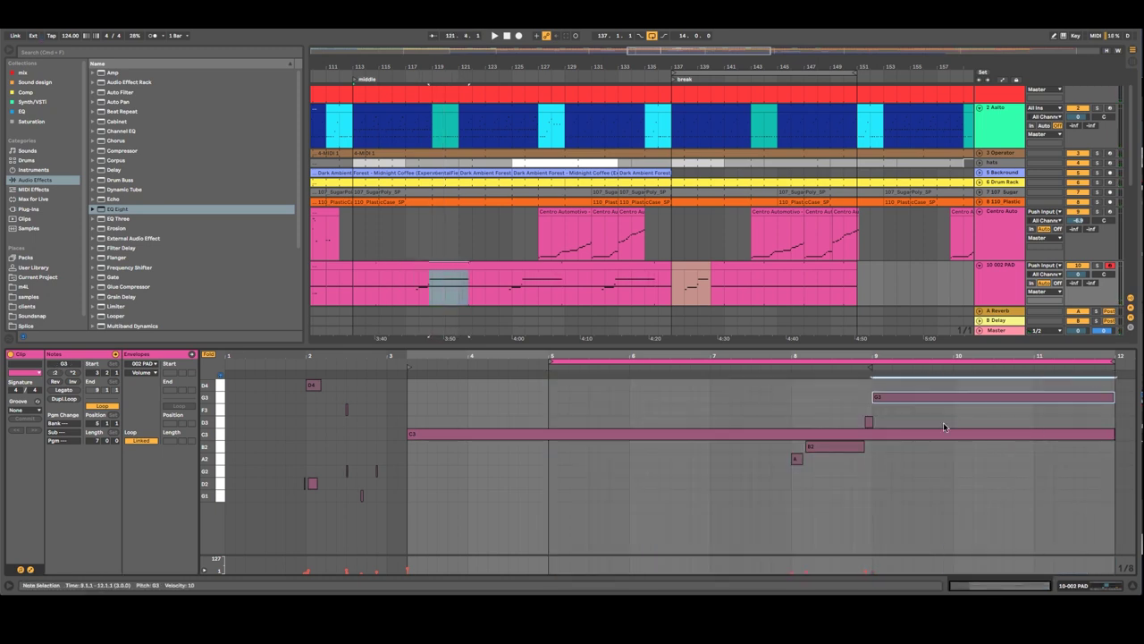
Step: Lengthen the A2 note to fill bar 7 and the B2 note to fill bar 8 of the pad clip
click(423, 293)
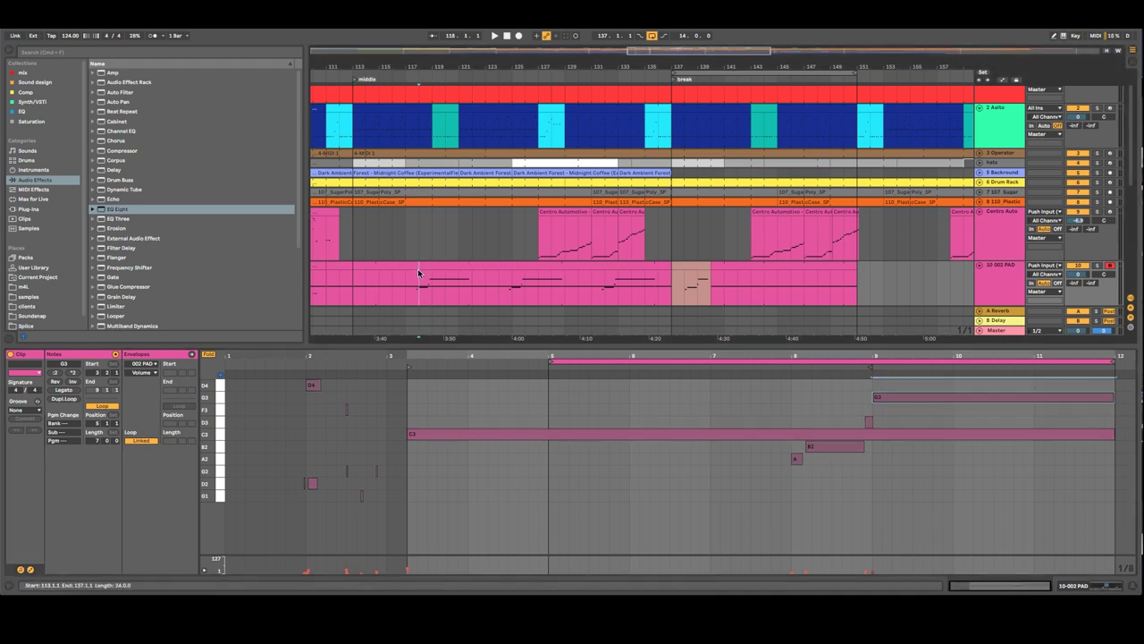
click(797, 460)
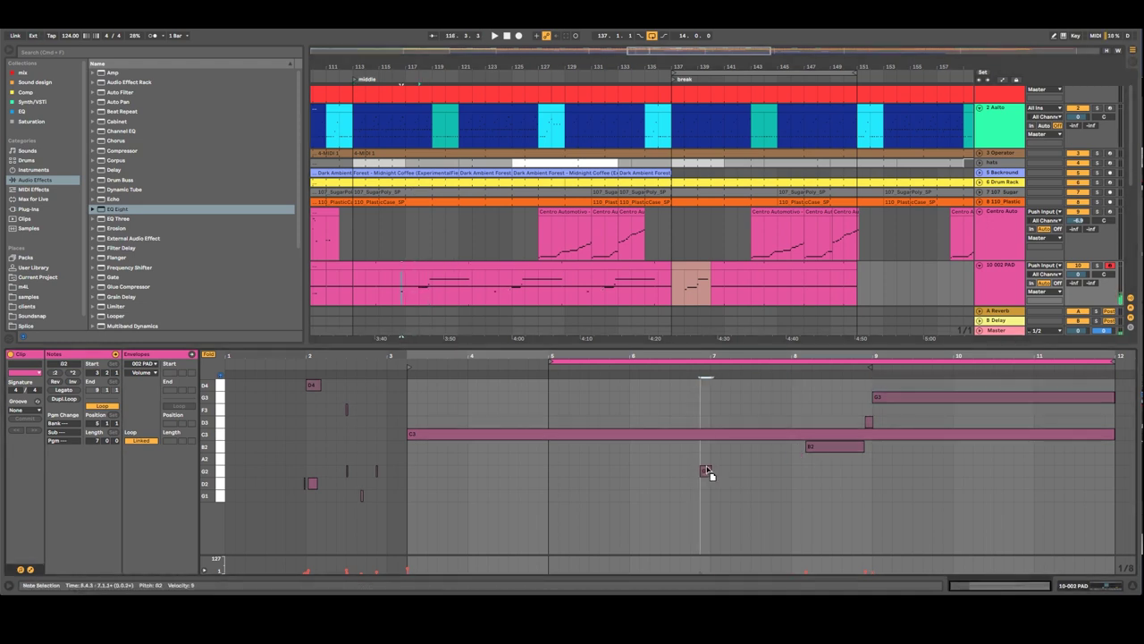
drag(707, 470, 872, 446)
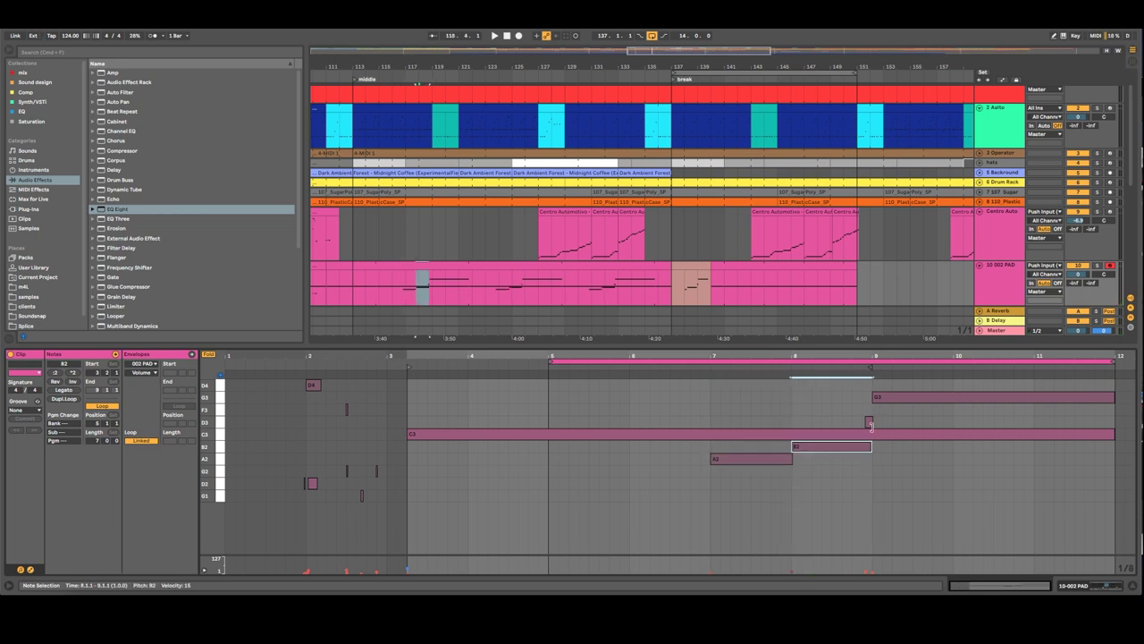
Step: Move the start of the G3 note to bar 10 and make the D3 note fill bar 9
click(869, 422)
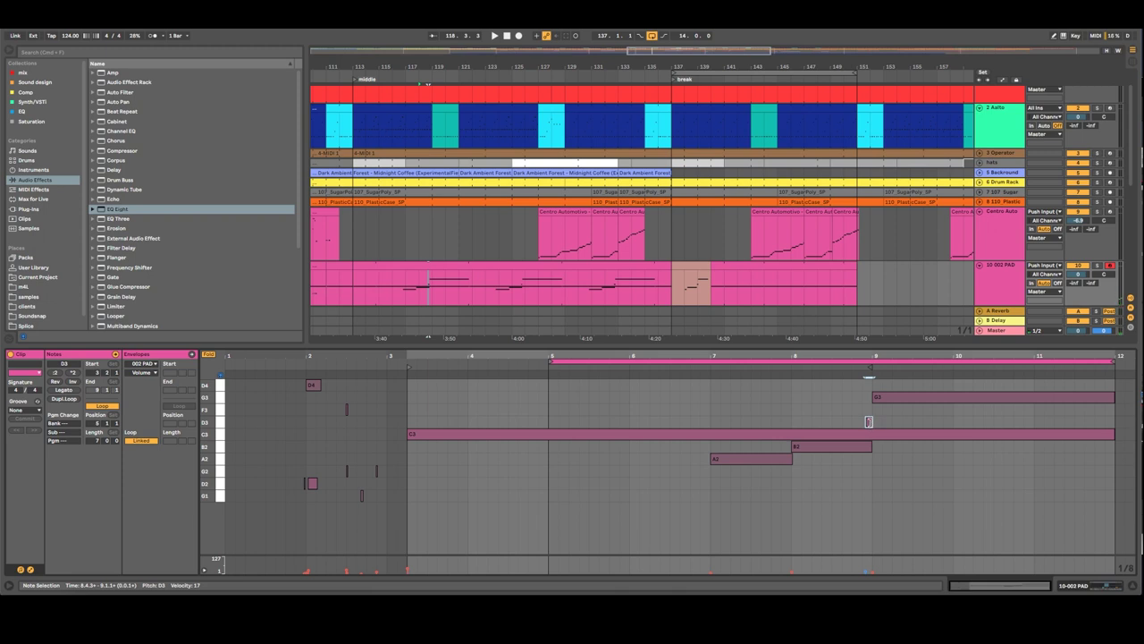
click(874, 397)
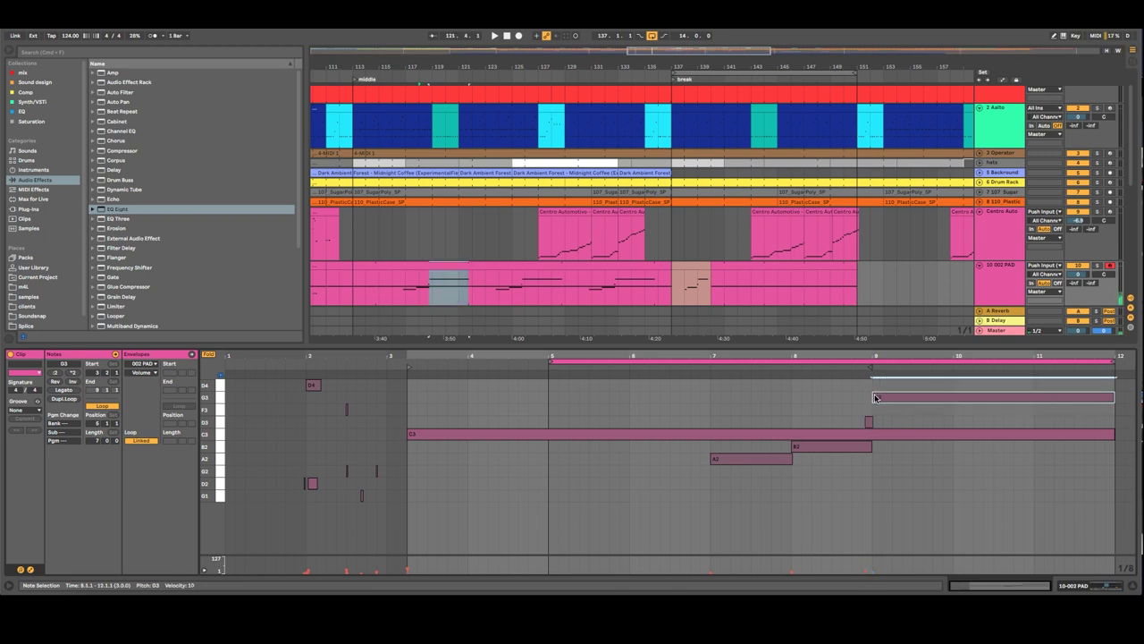
drag(874, 397, 952, 397)
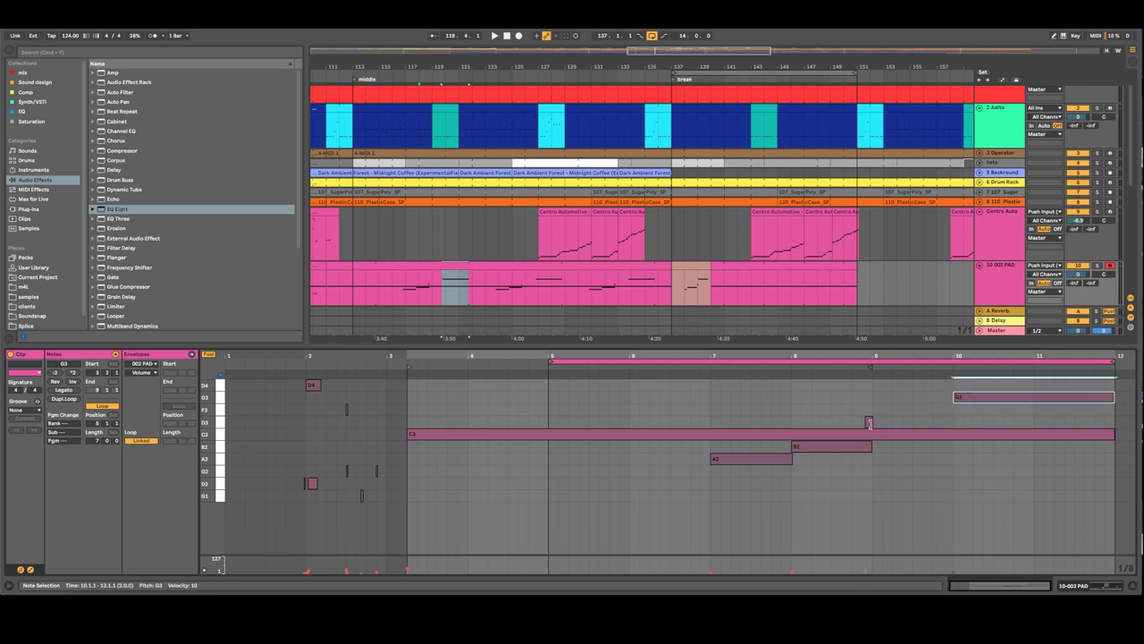
click(869, 422)
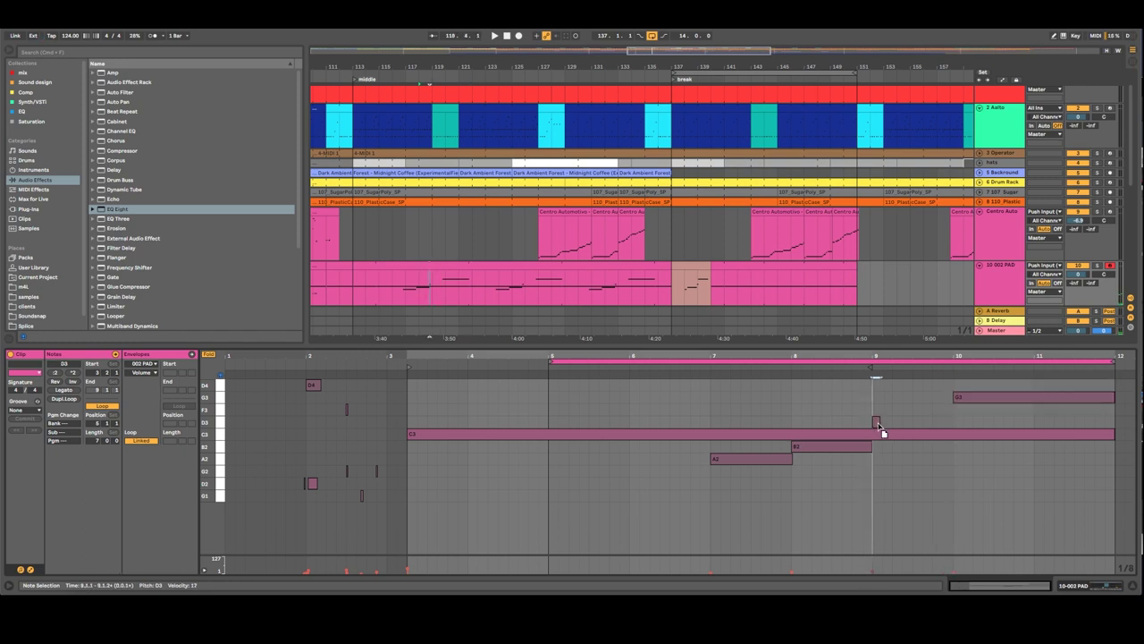
drag(876, 422, 956, 424)
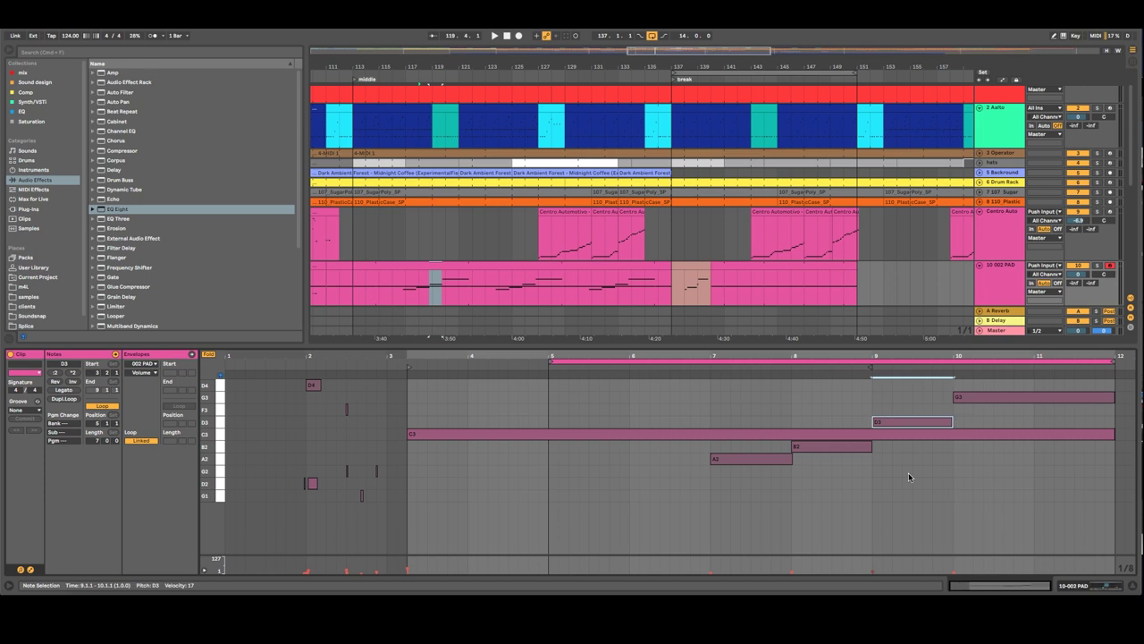
Step: Compare the notes of the bar 103 pad clip with the Centro Auto clip at bar 91 and play back from bar 103
click(498, 264)
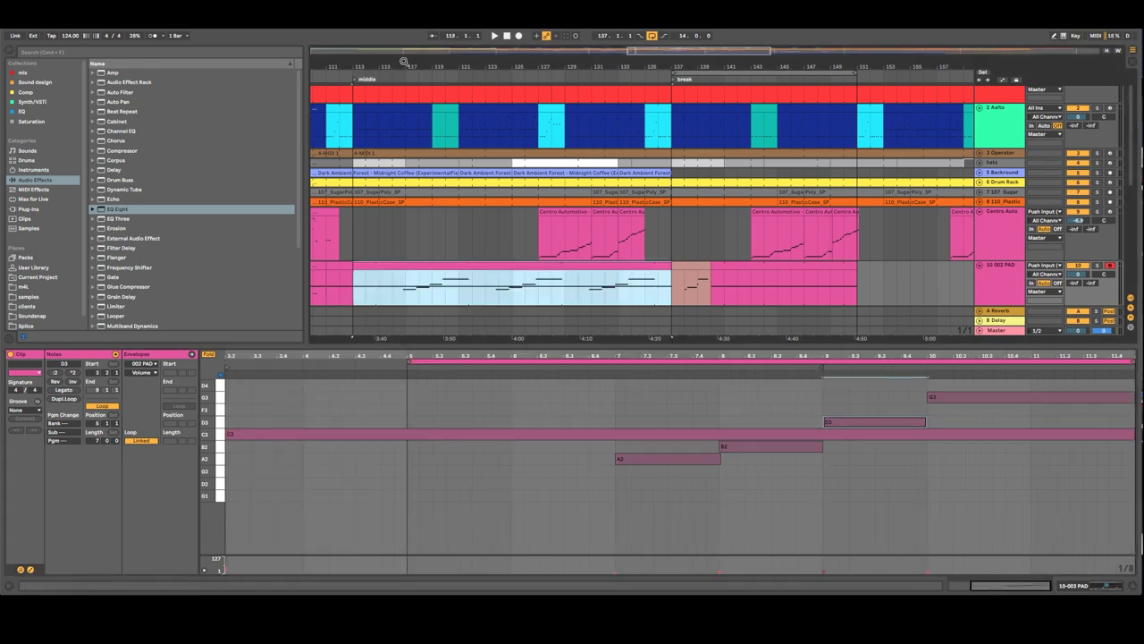
drag(384, 63, 645, 65)
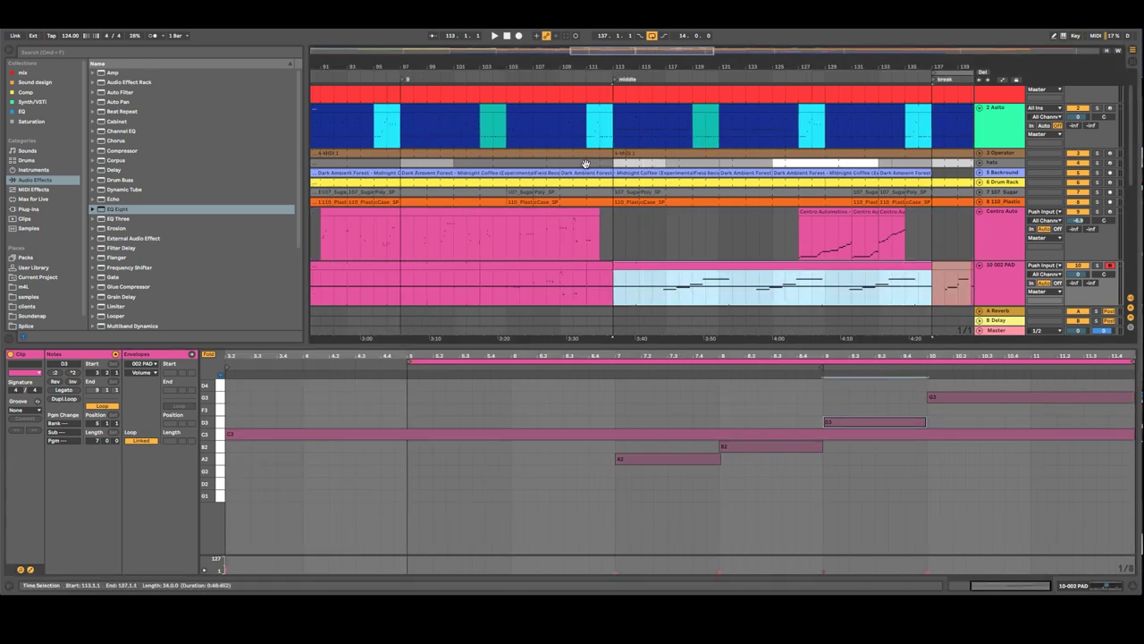
click(570, 267)
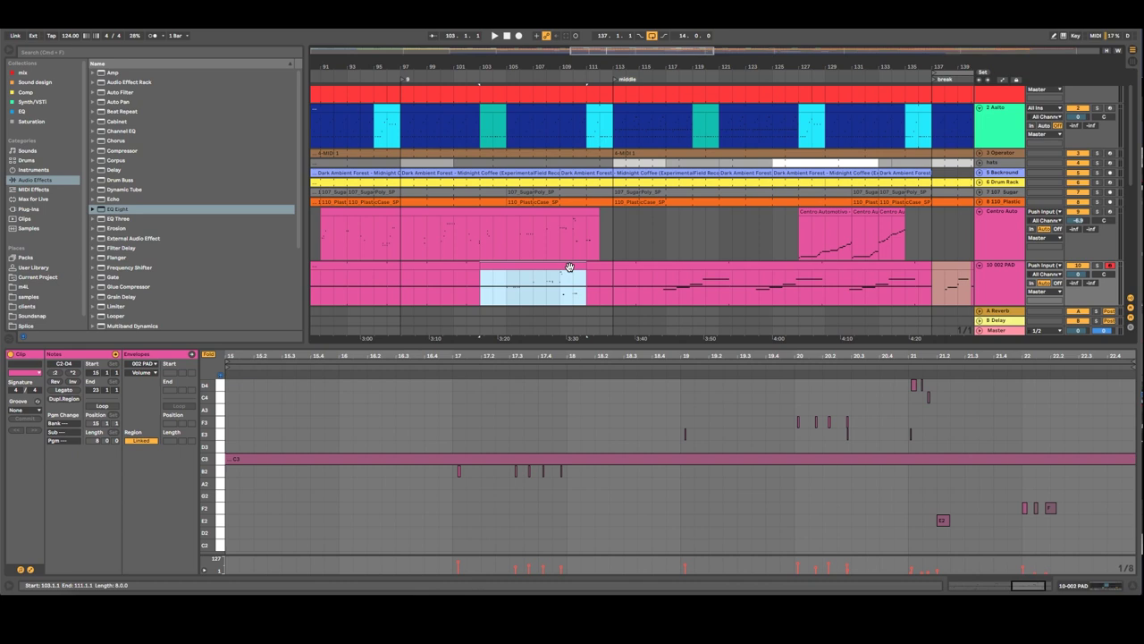
scroll(537, 122, down, 3)
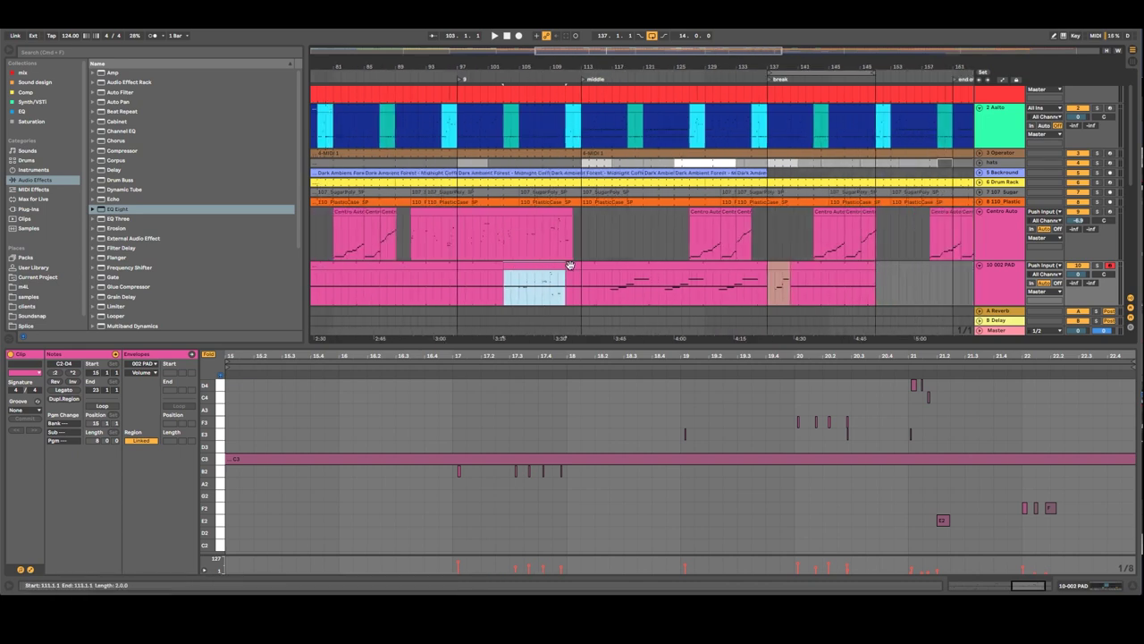
drag(541, 350, 541, 304)
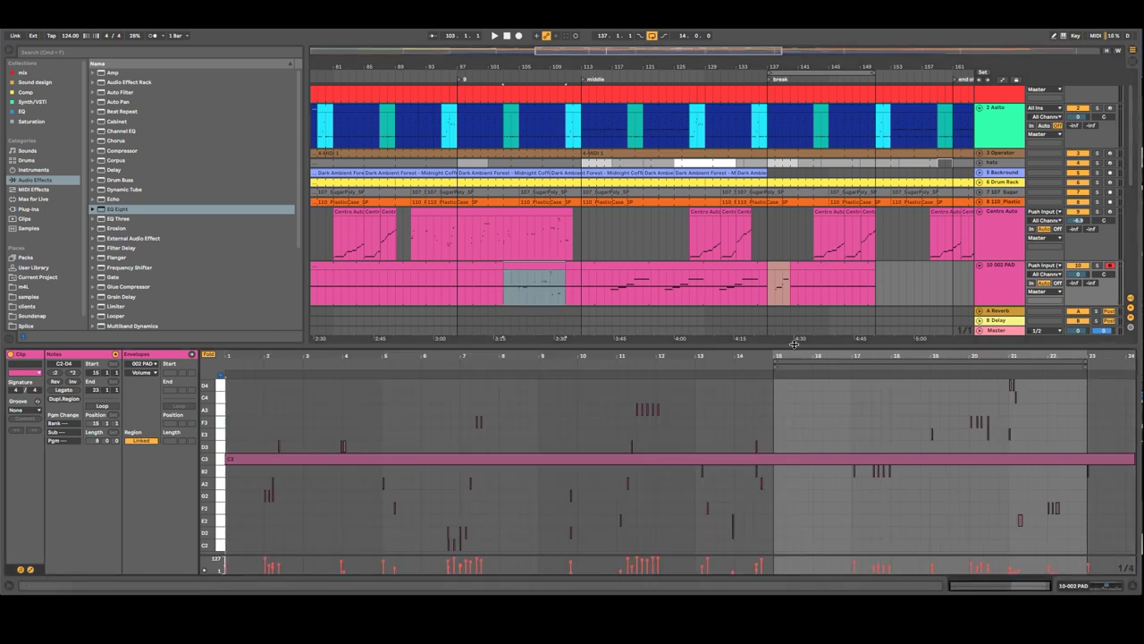
click(471, 208)
click(1111, 266)
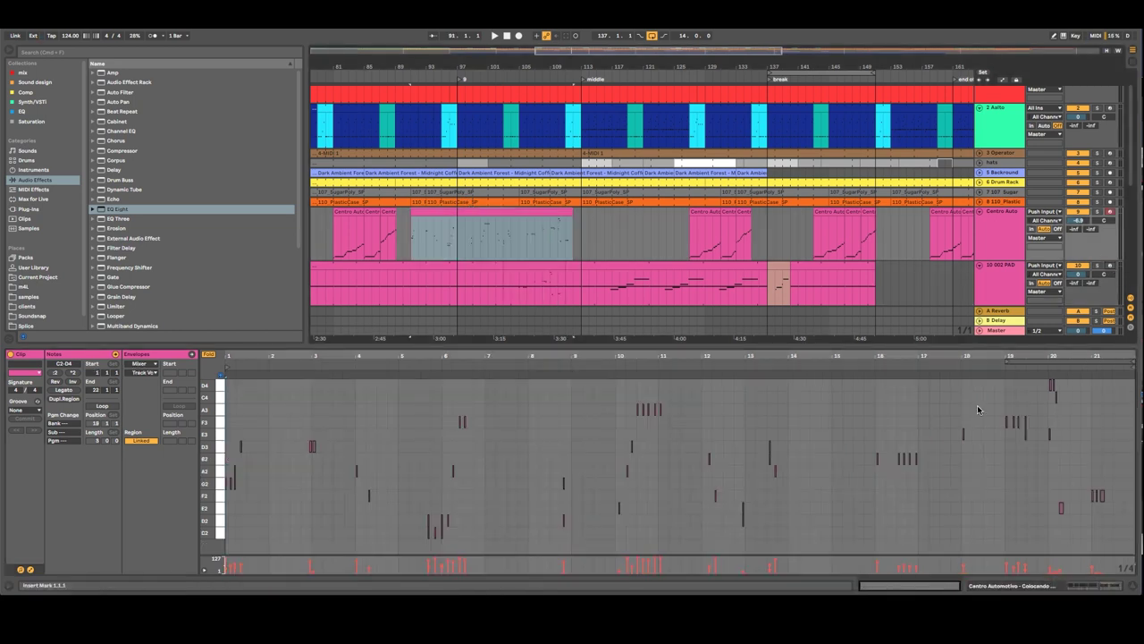
click(529, 275)
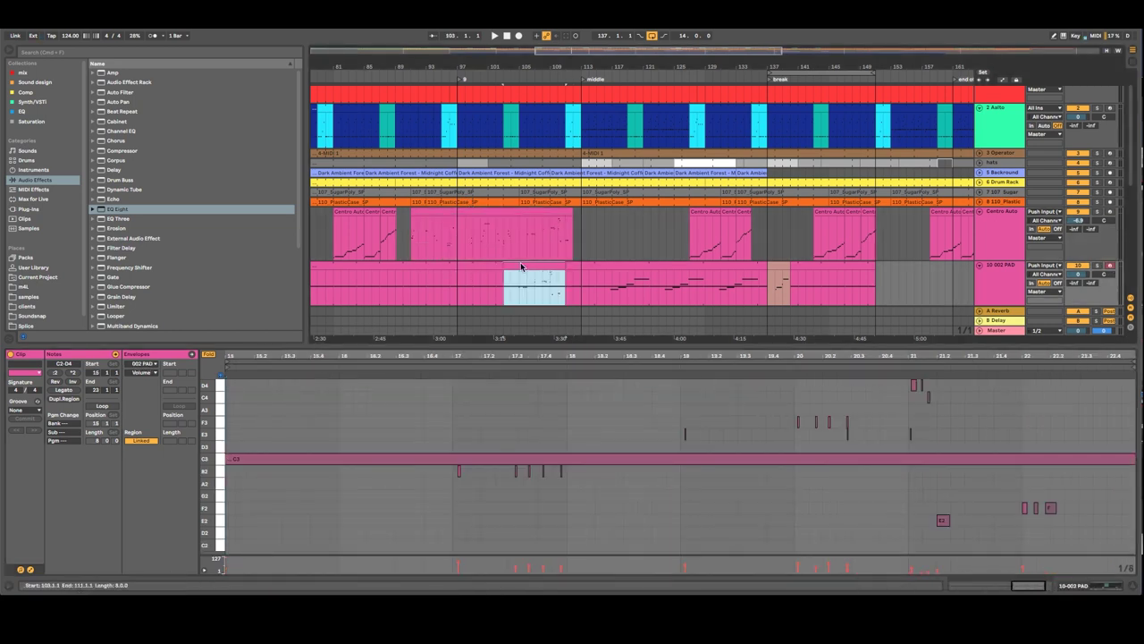
click(503, 73)
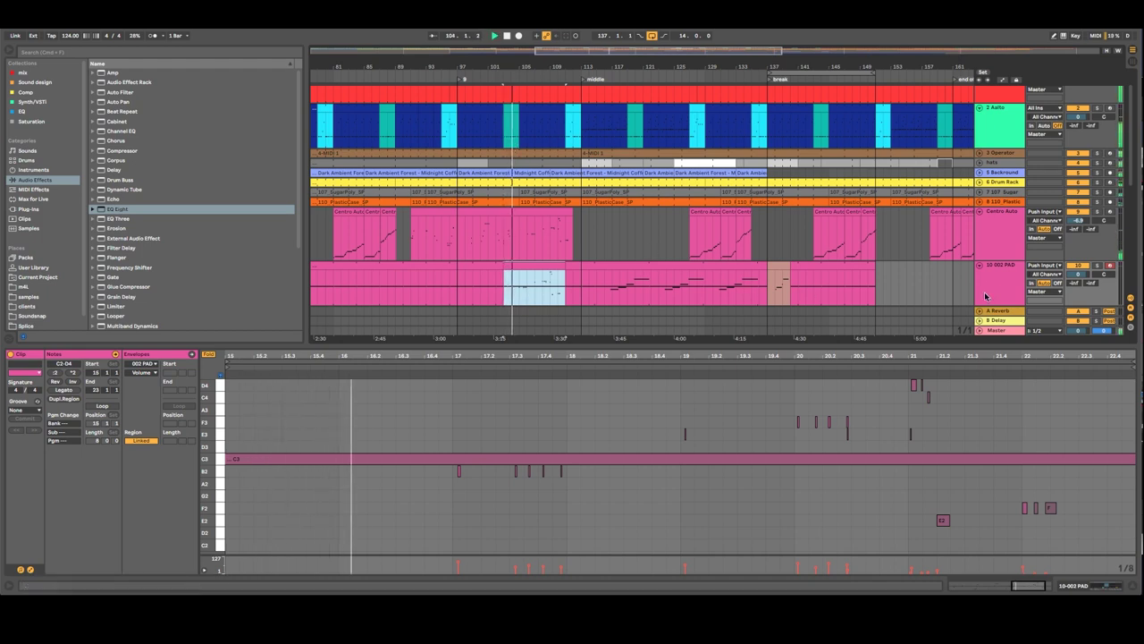
Step: Add a Compressor after the instrument on the 002 PAD track and adjust its threshold
click(986, 296)
click(137, 150)
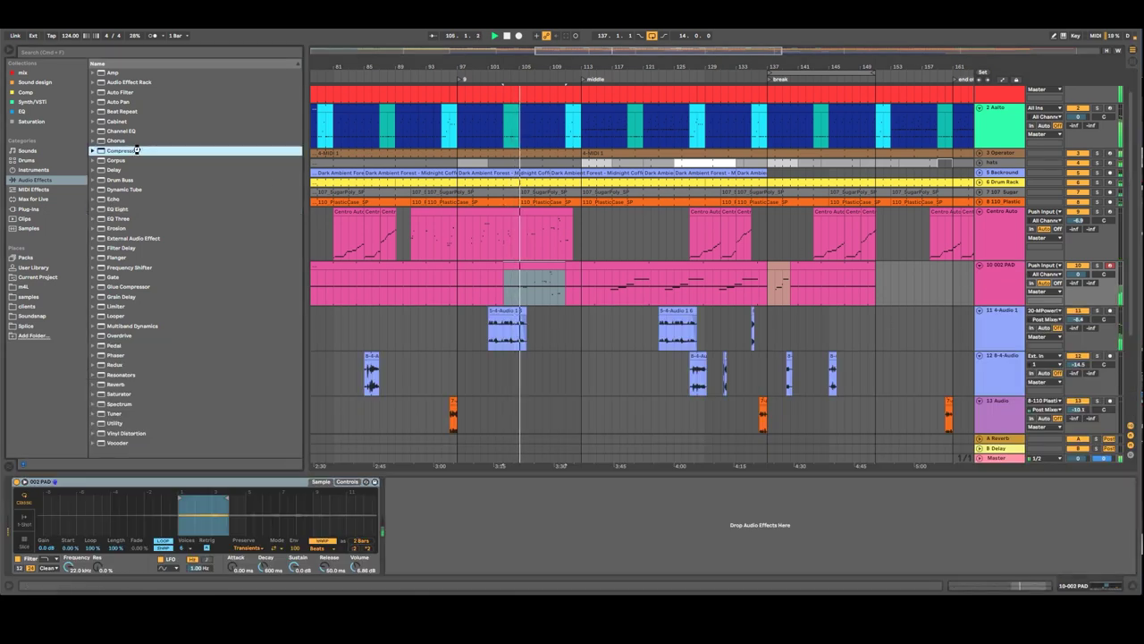
mouse_move(136, 150)
mouse_down()
mouse_move(432, 510)
mouse_move(433, 536)
mouse_up()
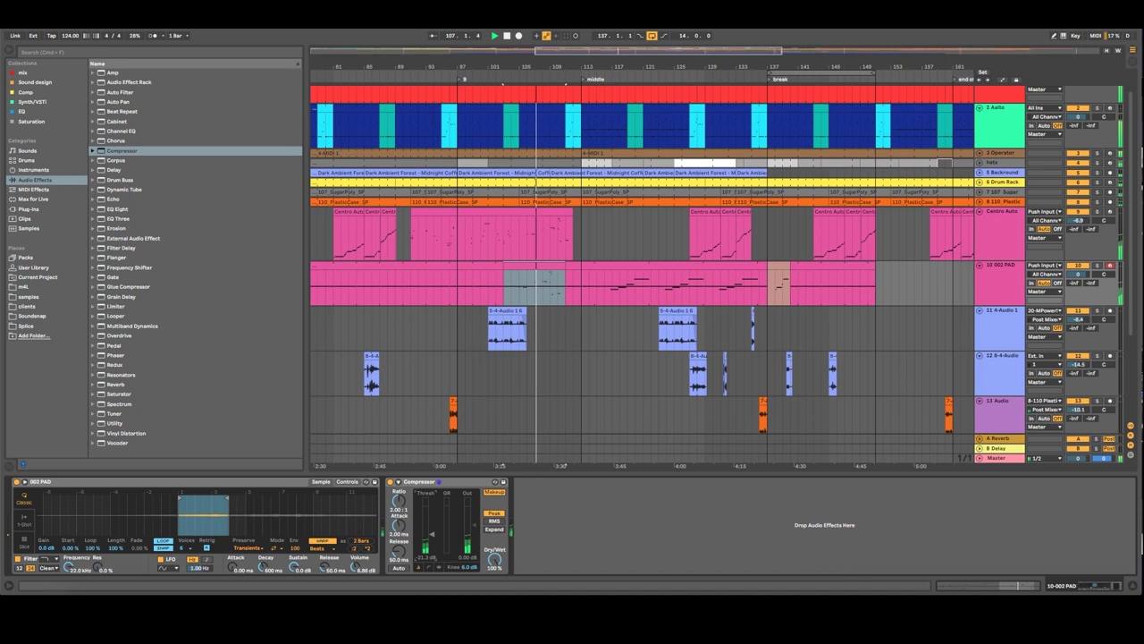
drag(433, 534, 433, 536)
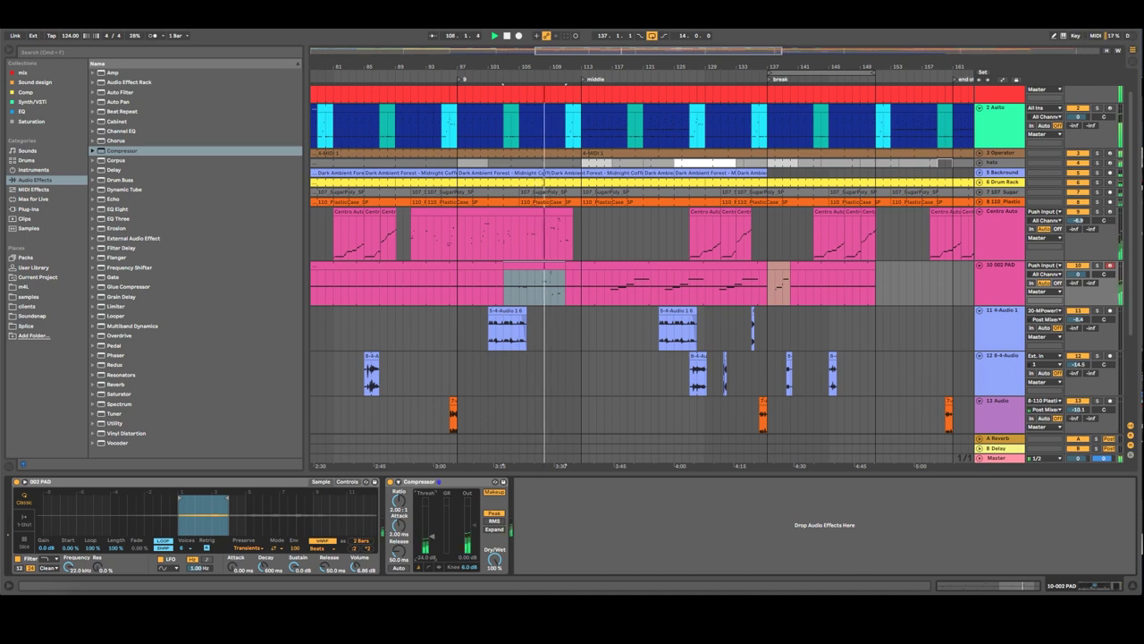
Step: Delete all the short notes above and below the sustained C3 in the bar 103 pad clip
click(533, 266)
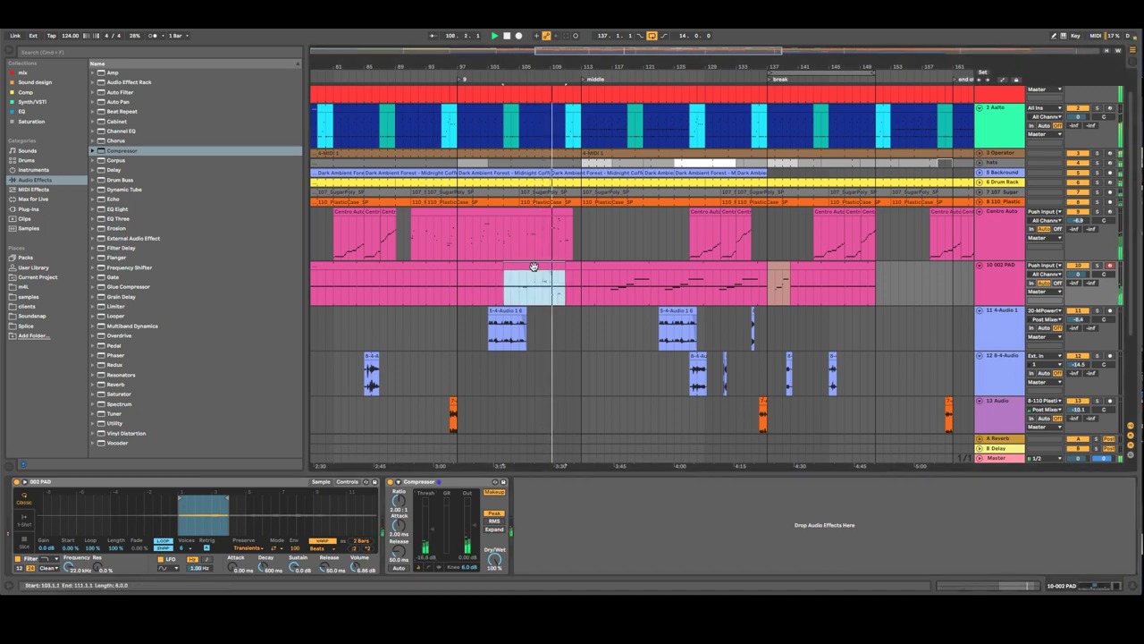
double_click(533, 267)
drag(581, 391, 1019, 441)
key(Delete)
drag(426, 480, 1046, 518)
key(Delete)
drag(581, 480, 450, 475)
key(Delete)
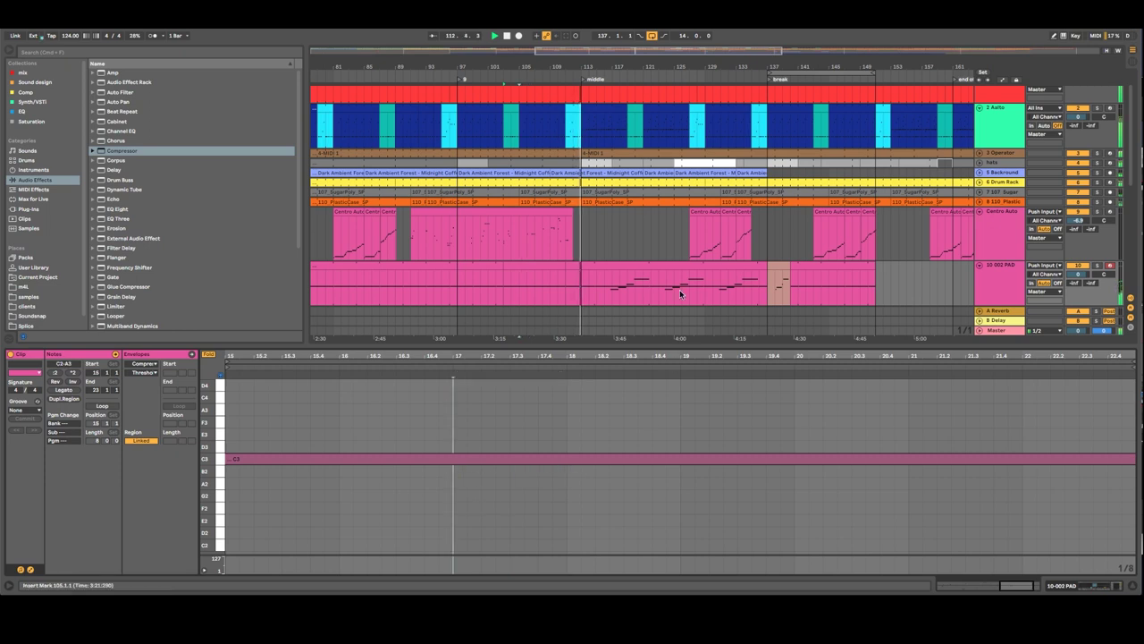
Step: Open the bar 113 pad clip and set the 002 PAD track volume to -1.3 dB
click(634, 267)
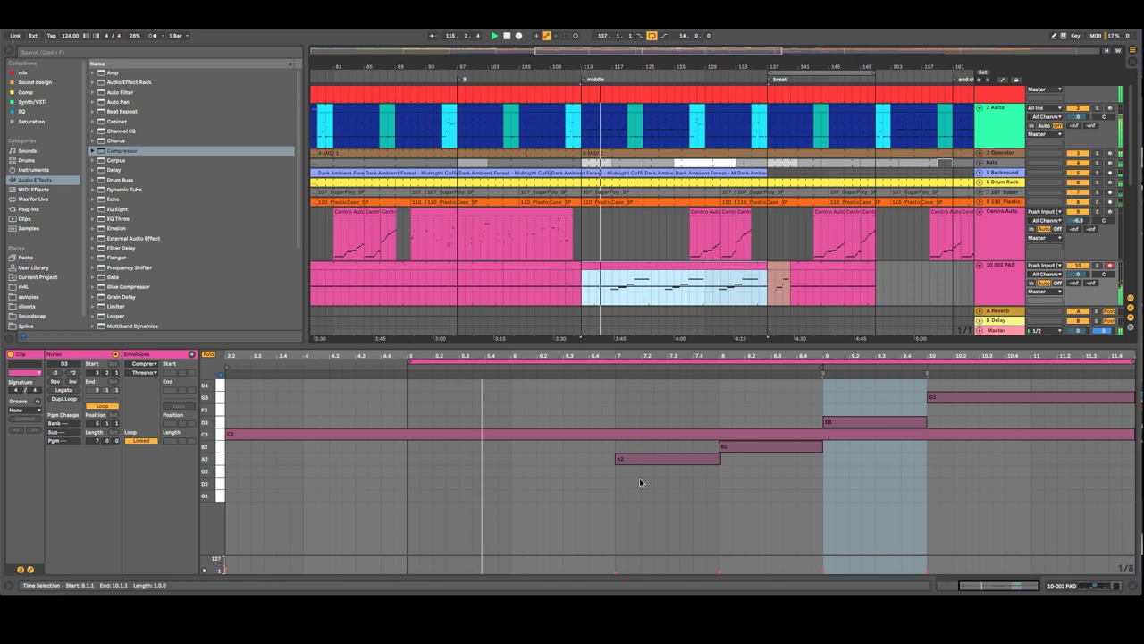
click(1073, 277)
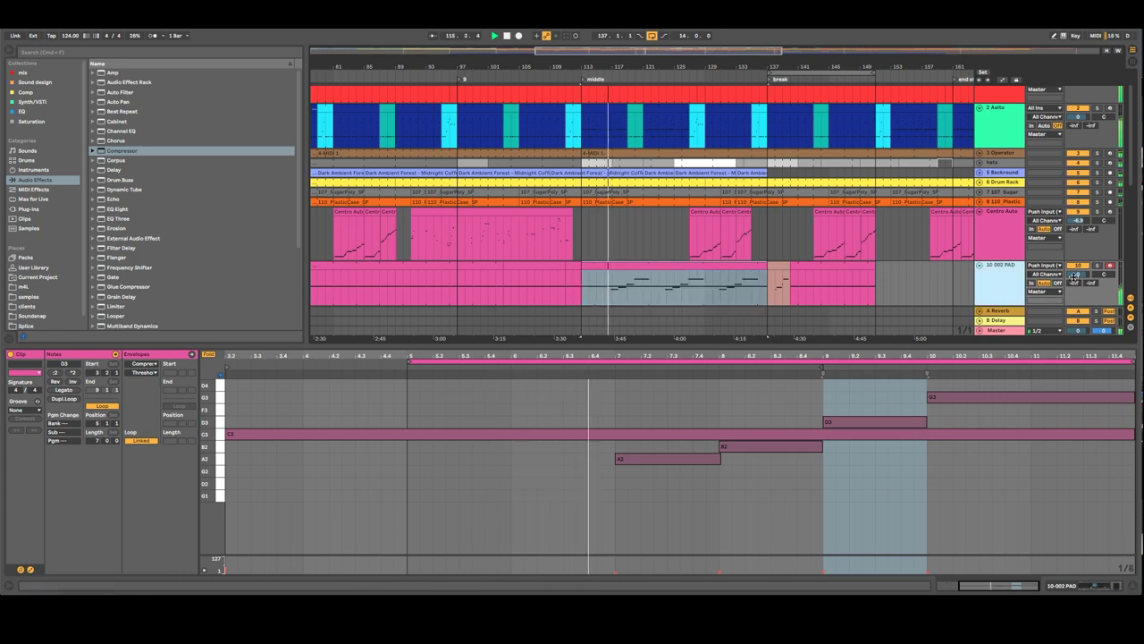
drag(1072, 277, 1079, 279)
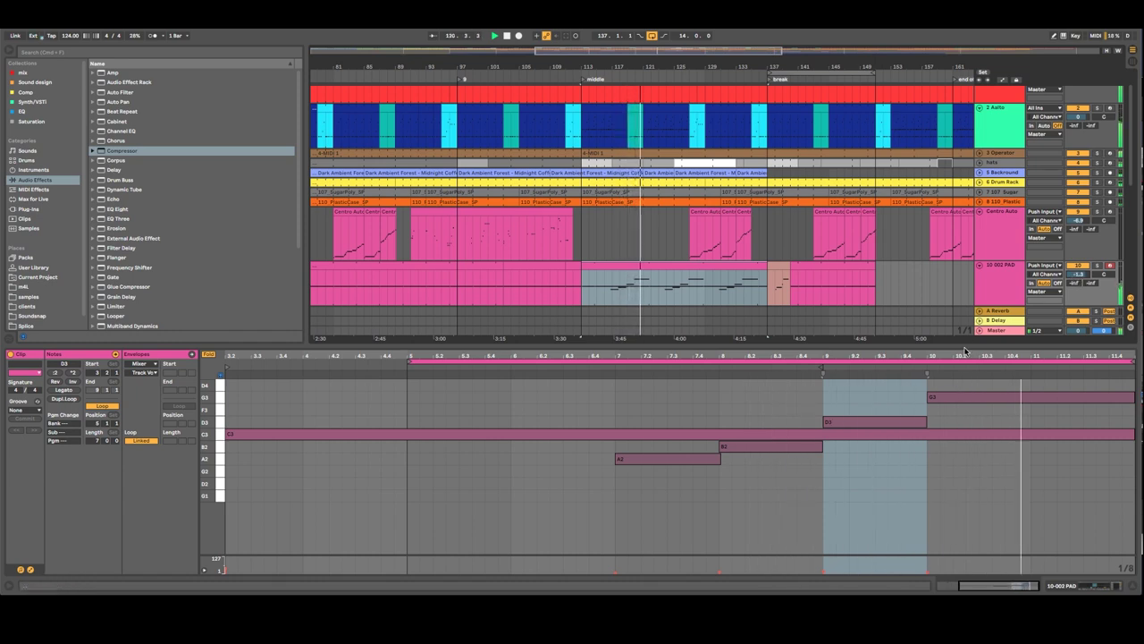
Step: Delete the A2 and B2 notes from the bar 113 pad clip, keeping C3, D3 and G3
click(944, 420)
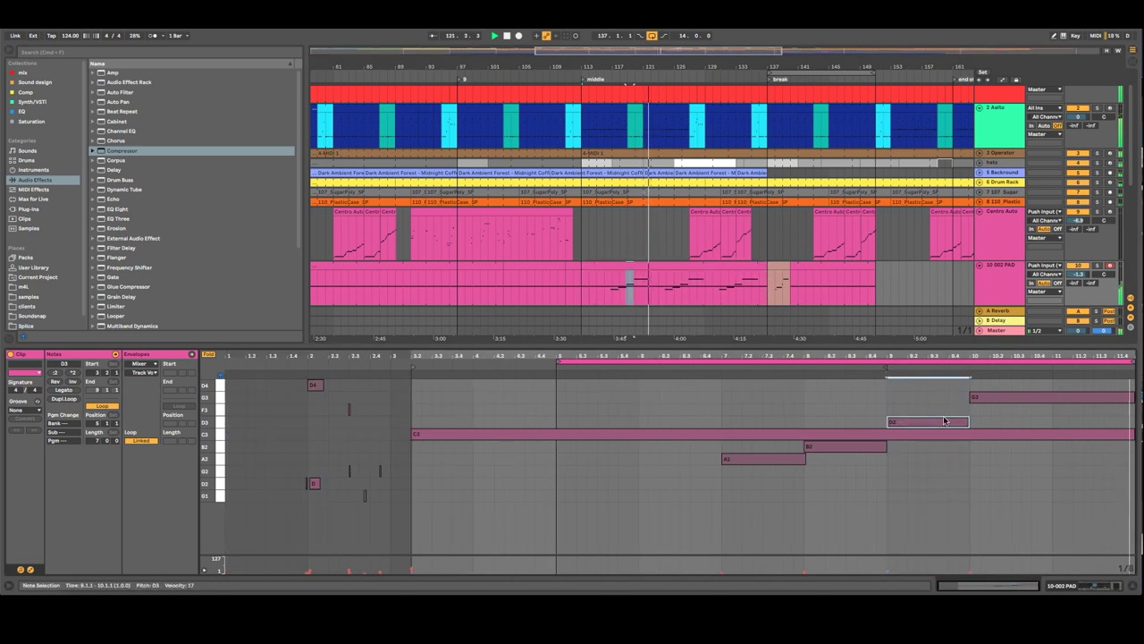
click(890, 471)
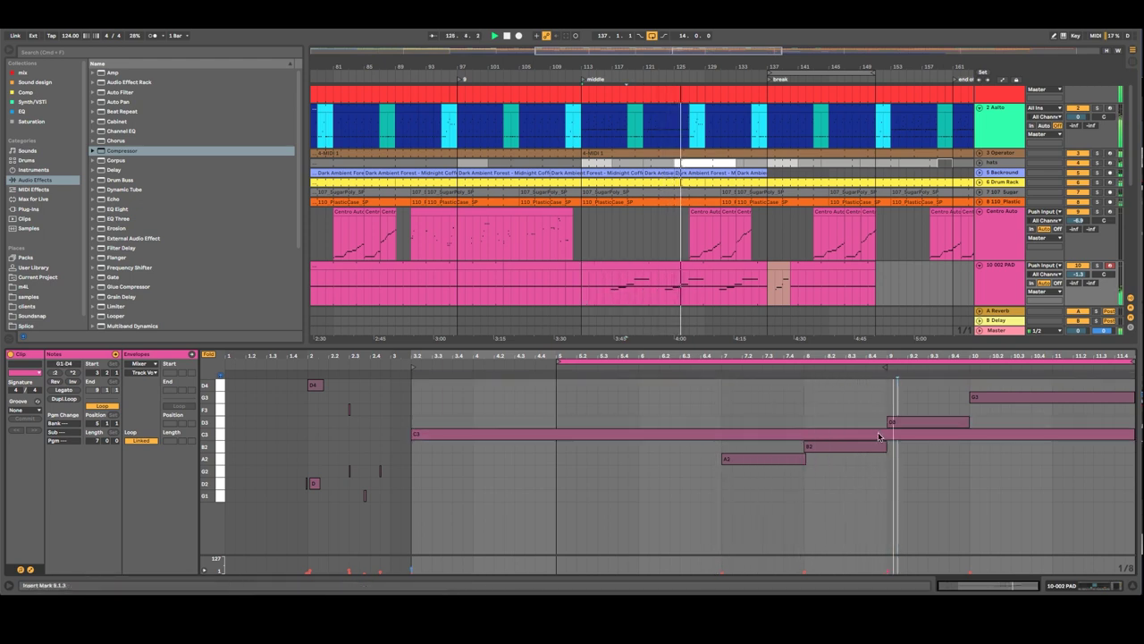
drag(887, 441, 743, 455)
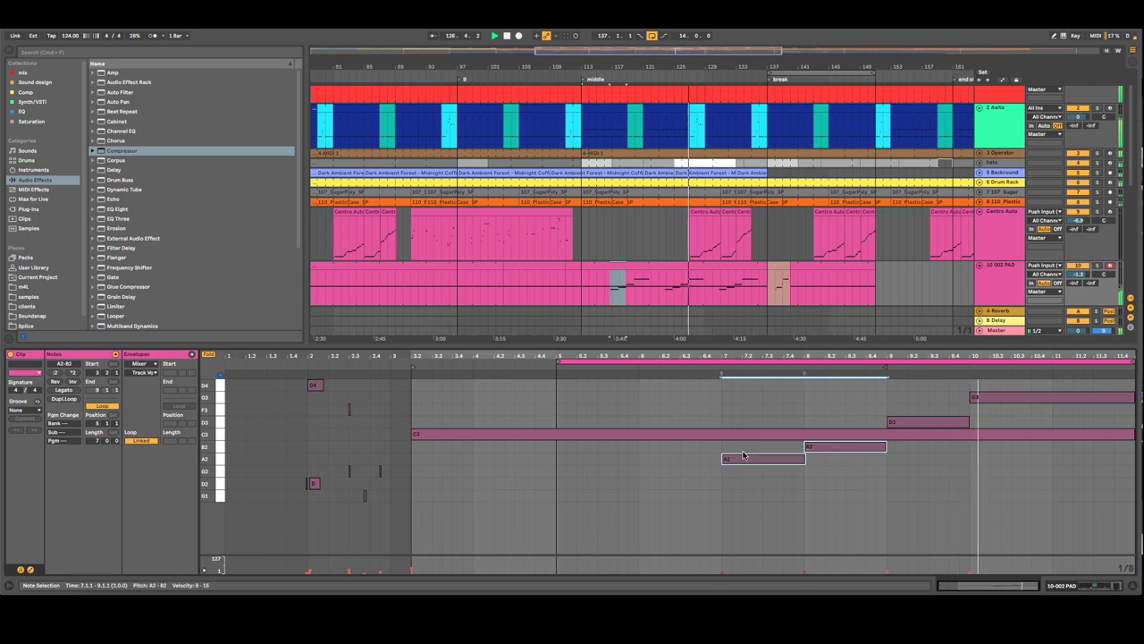
key(Delete)
click(698, 264)
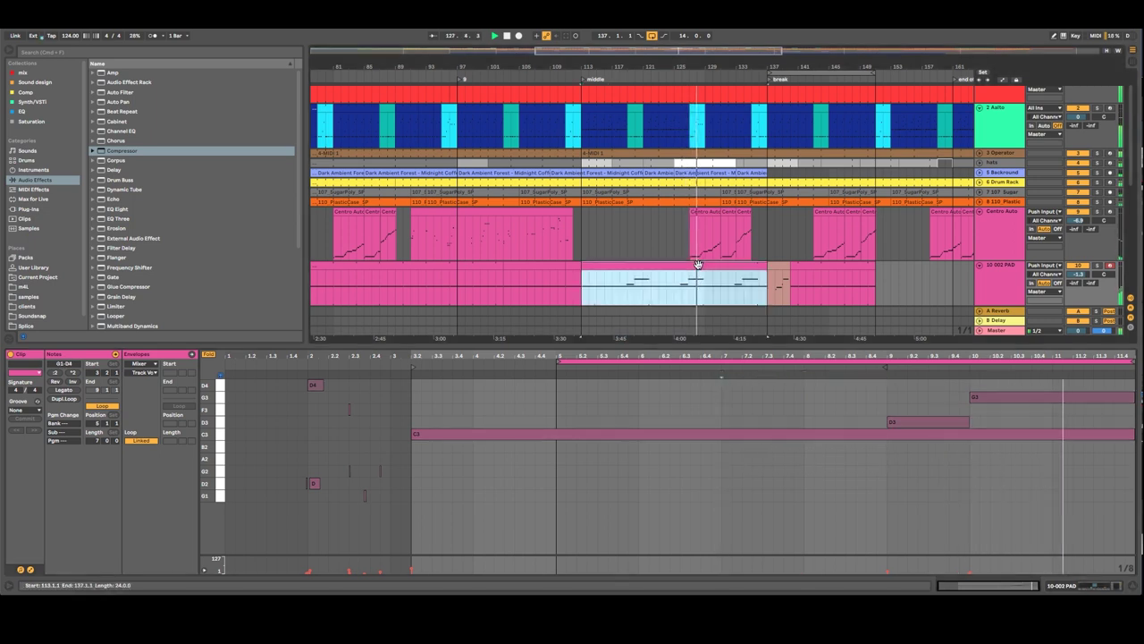
scroll(706, 273, down, 3)
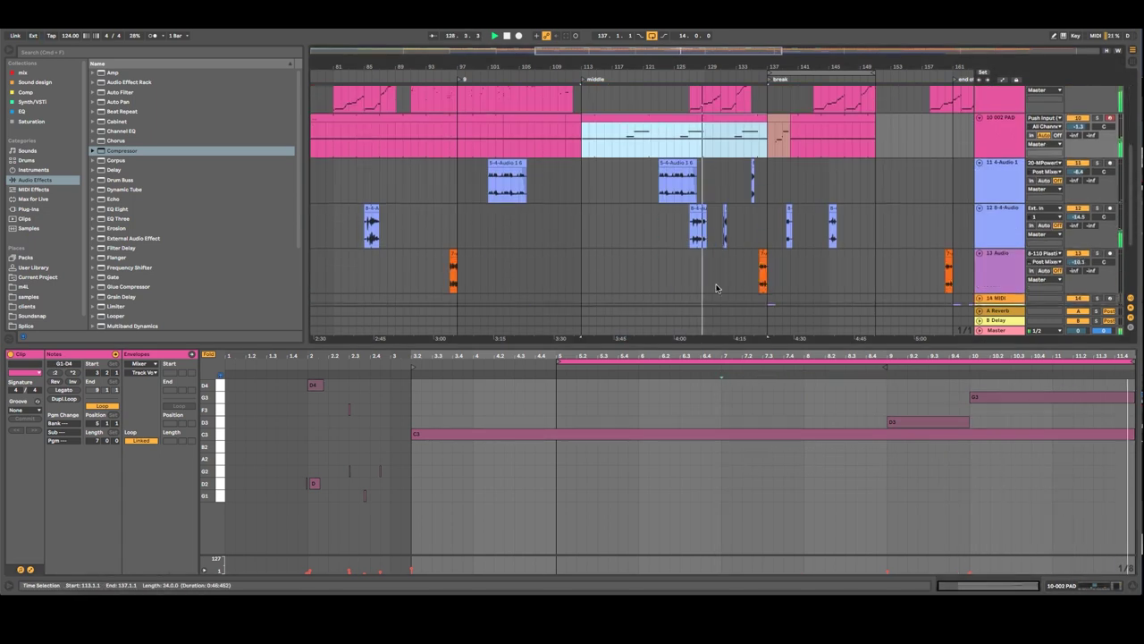
Step: Delete the 8-4-Audio clip at bar 127 and the short one between bars 130 and 134 on track 12
click(707, 224)
key(Delete)
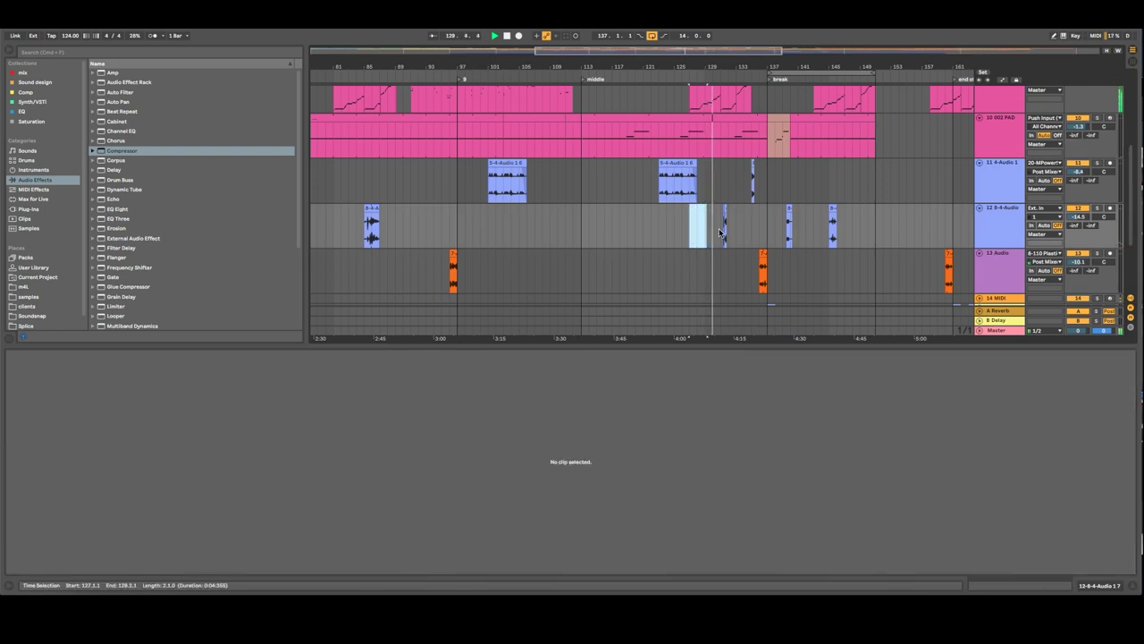
click(718, 262)
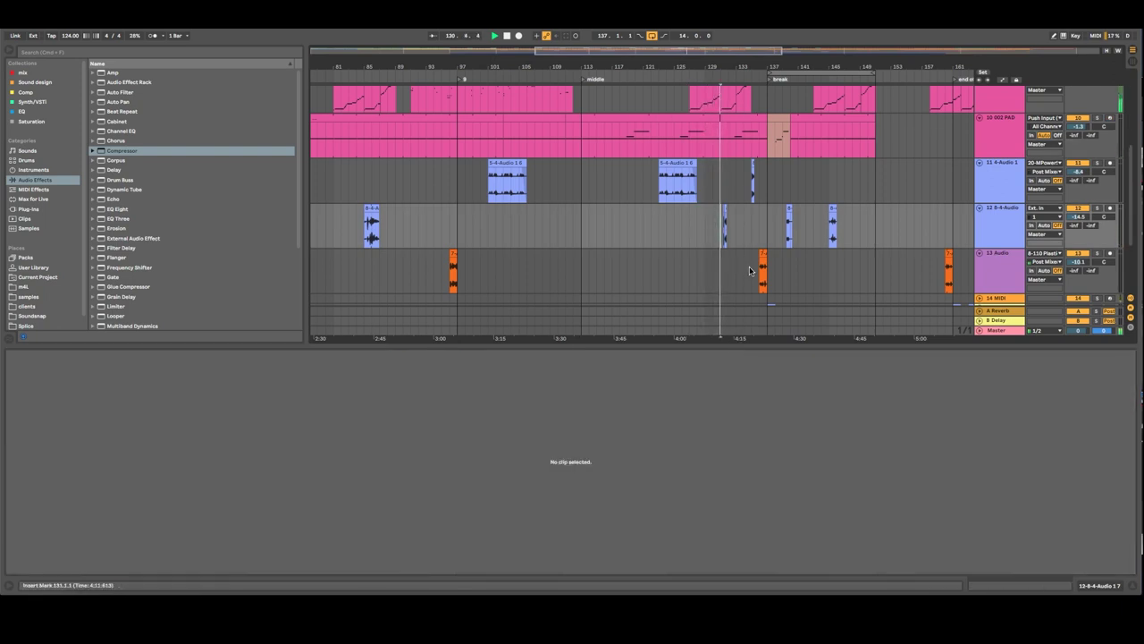
drag(743, 220, 712, 220)
key(Delete)
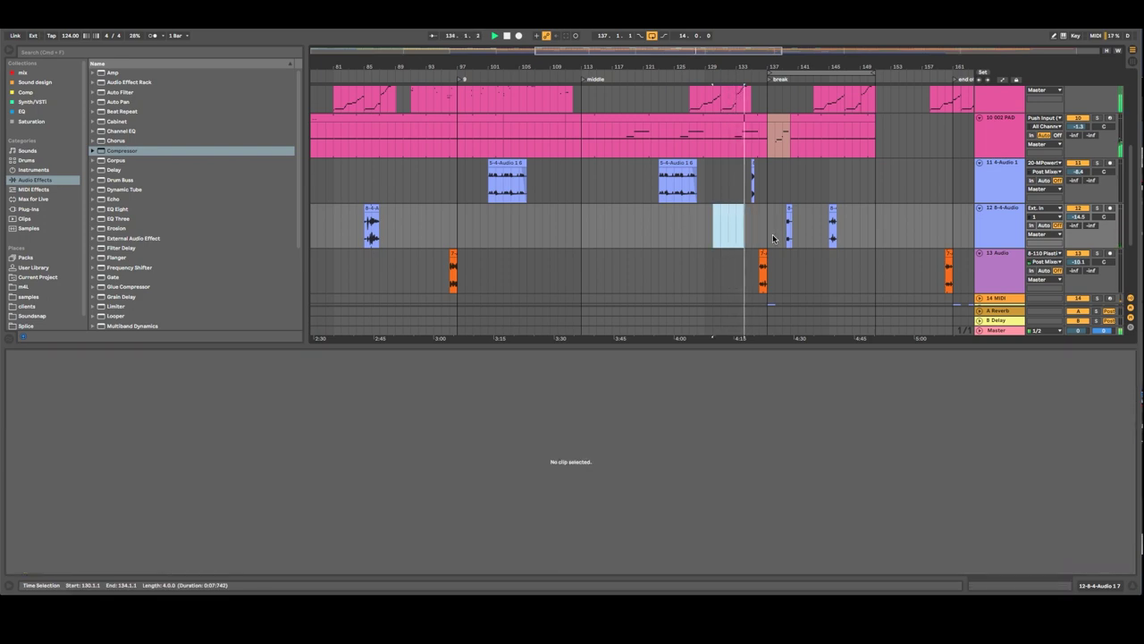
Step: Split off bars 117 to 122 of the 002 PAD clip and shorten its C3 note to end where D3 starts
scroll(771, 238, up, 3)
click(752, 182)
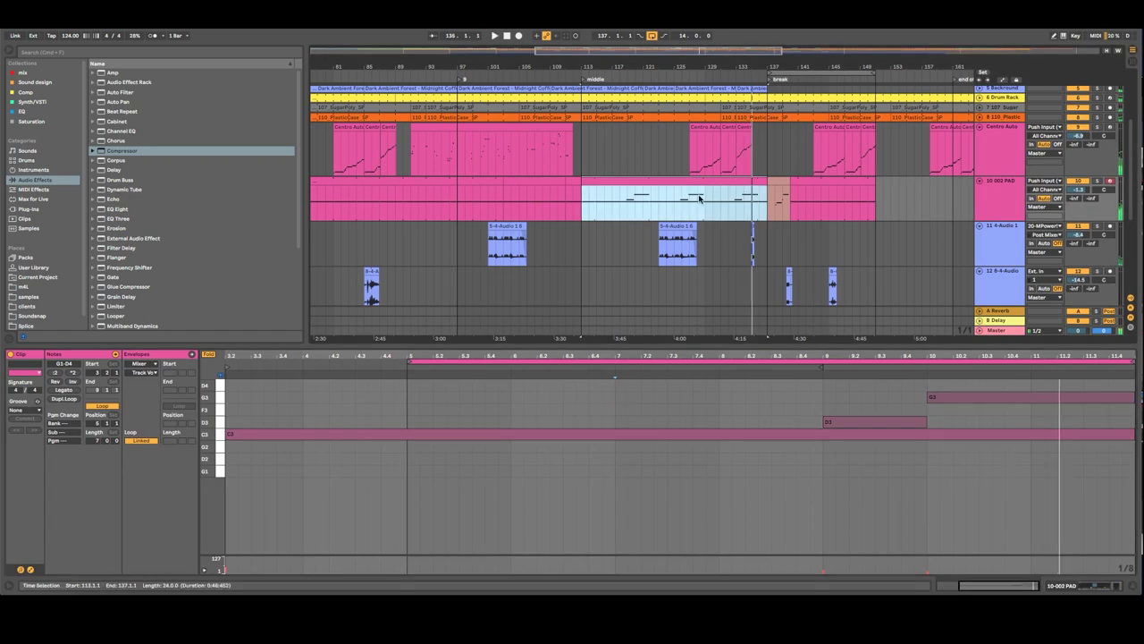
scroll(653, 203, up, 1)
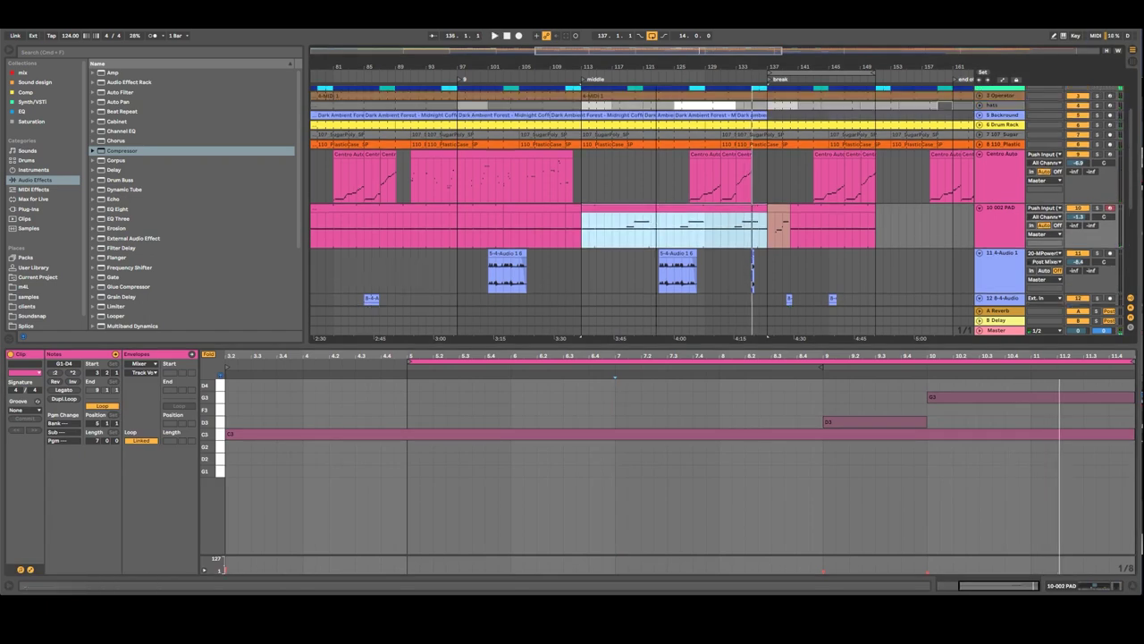
drag(655, 67, 652, 121)
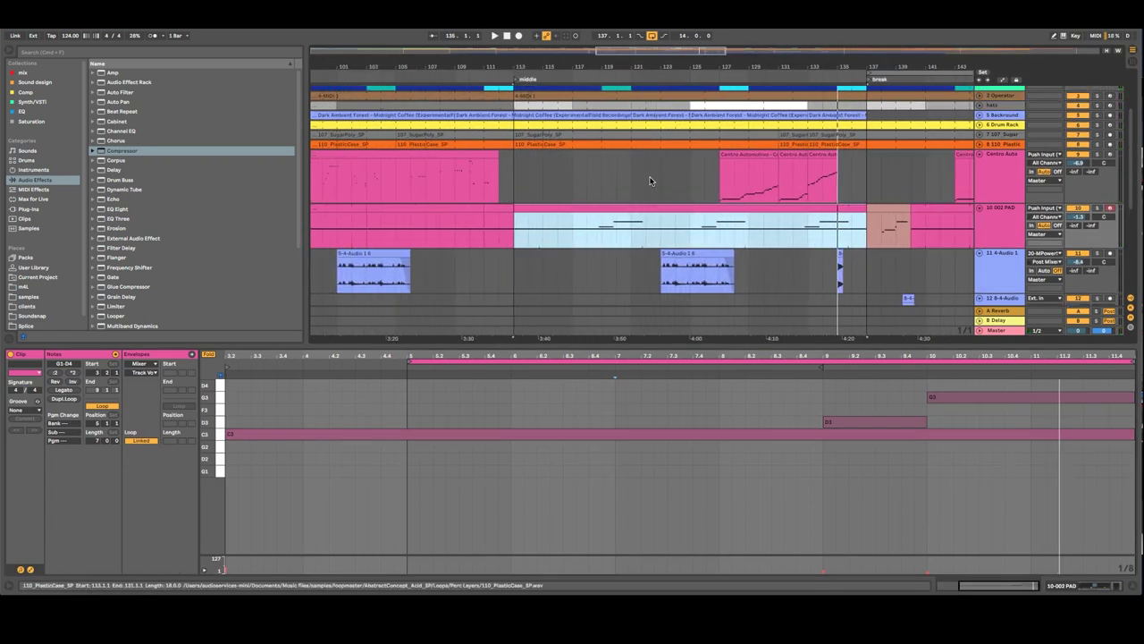
click(647, 240)
scroll(617, 179, up, 3)
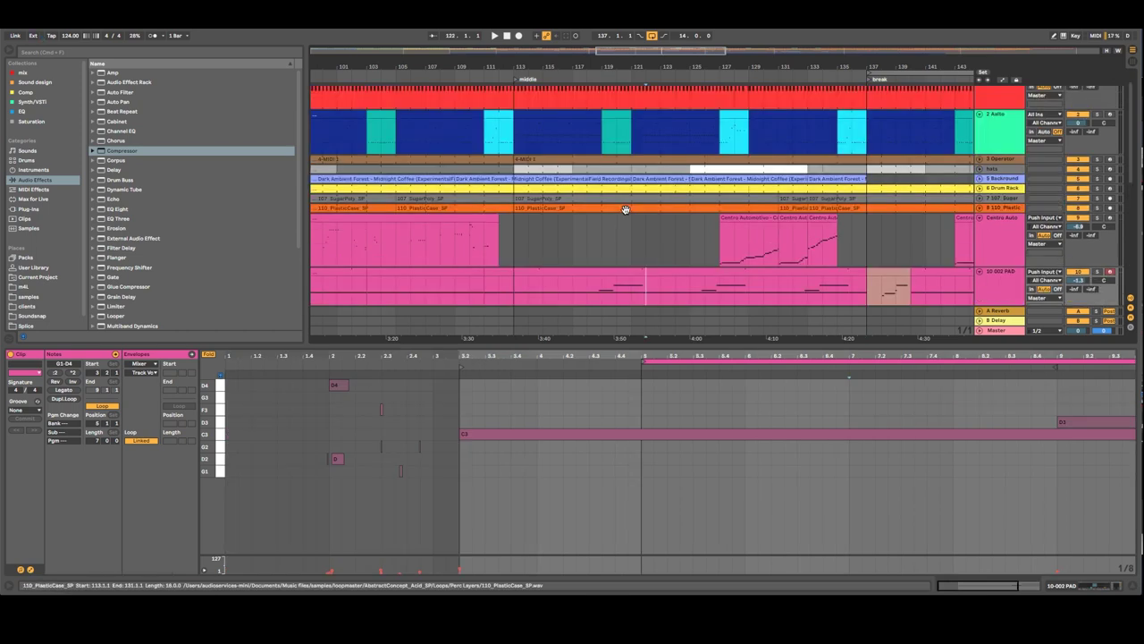
scroll(625, 214, down, 4)
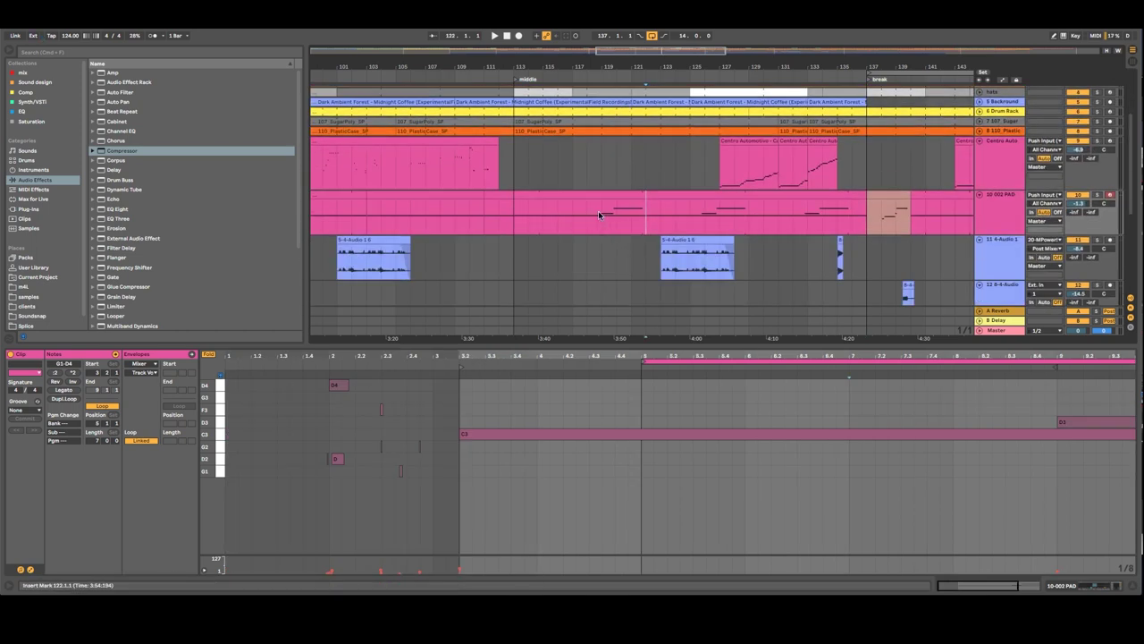
click(601, 211)
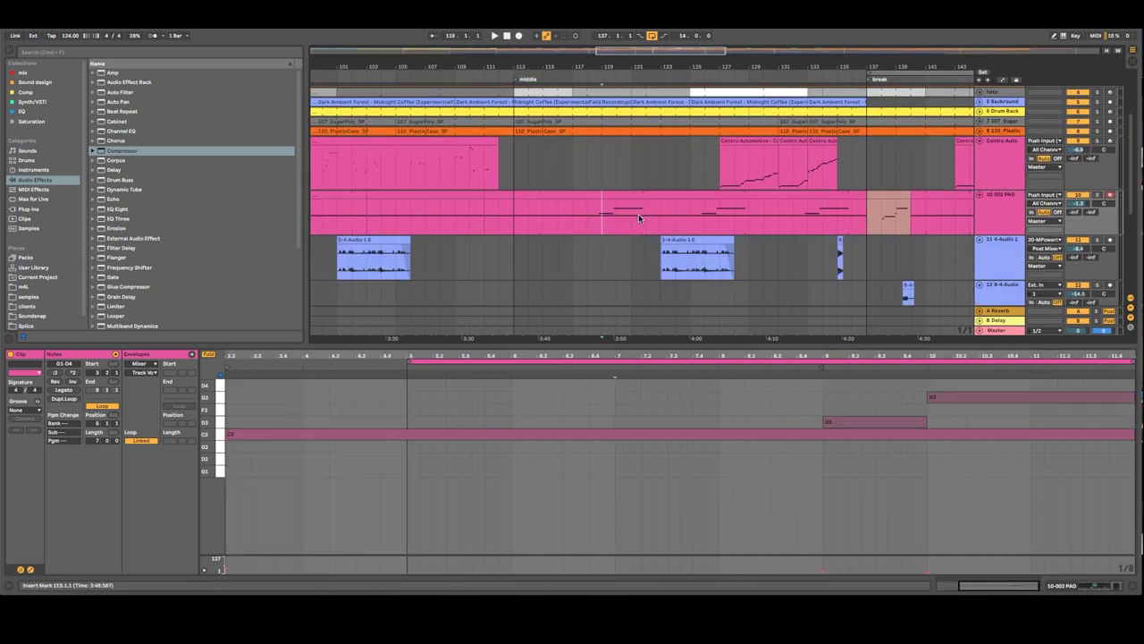
click(578, 209)
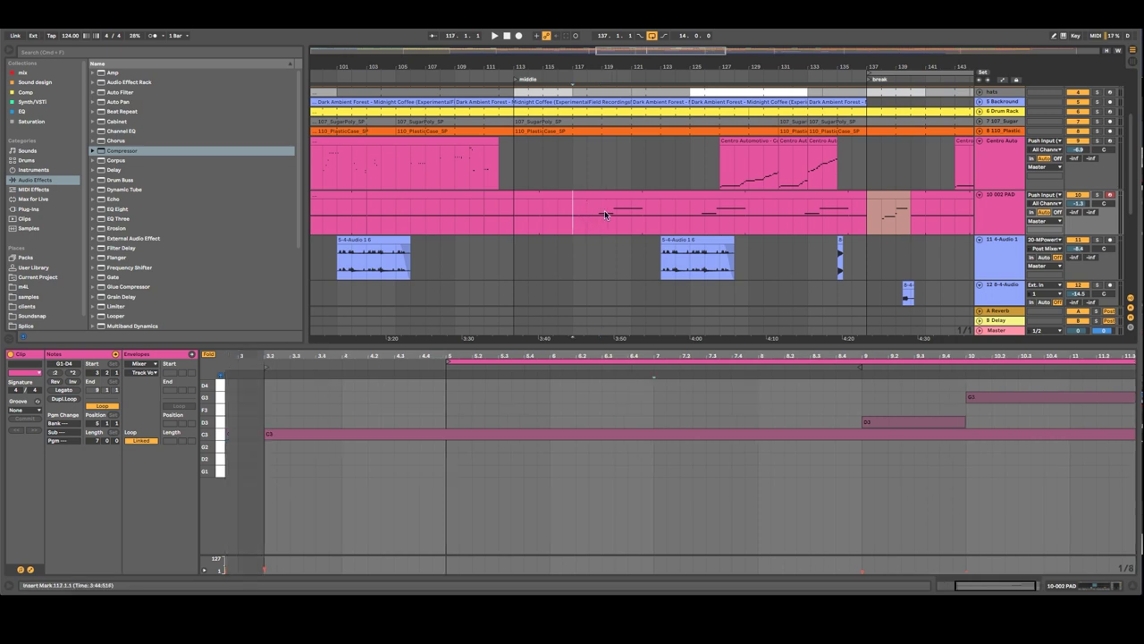
shift+click(635, 211)
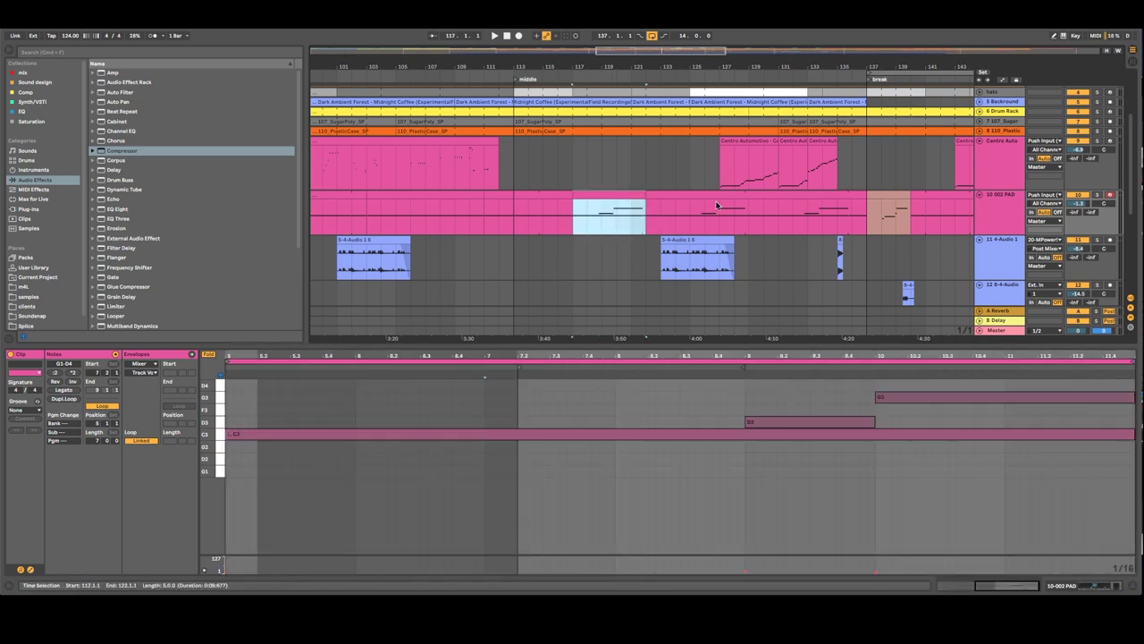
click(1133, 435)
drag(1131, 434, 745, 435)
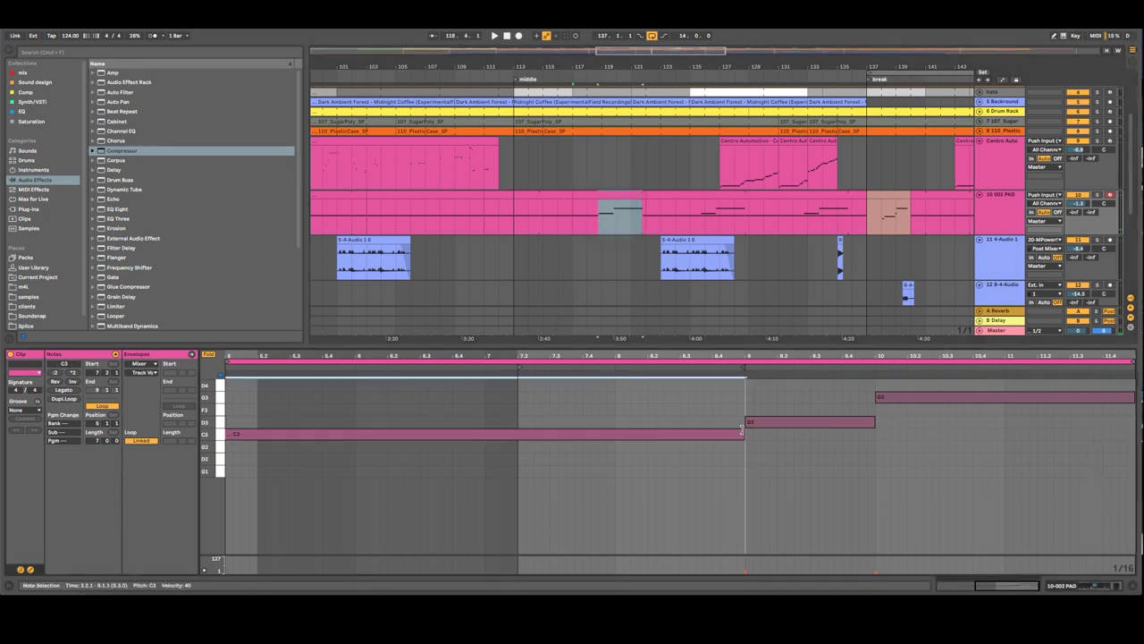
Step: Delete the rest of the 002 PAD clip from bar 122 to the break at bar 137
click(694, 200)
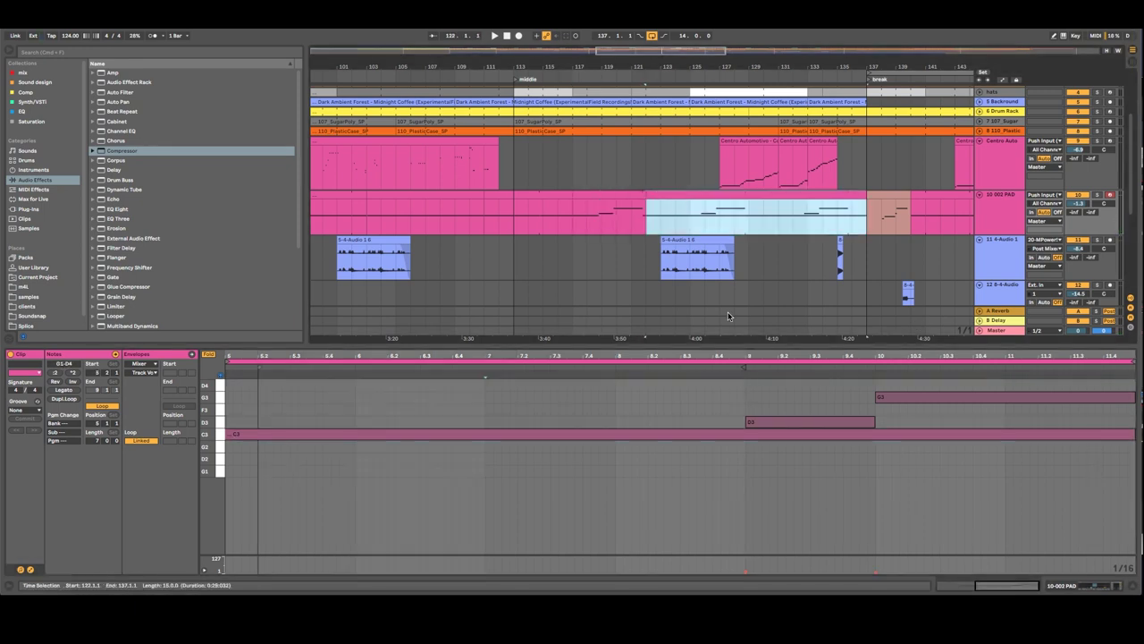
key(Delete)
click(690, 213)
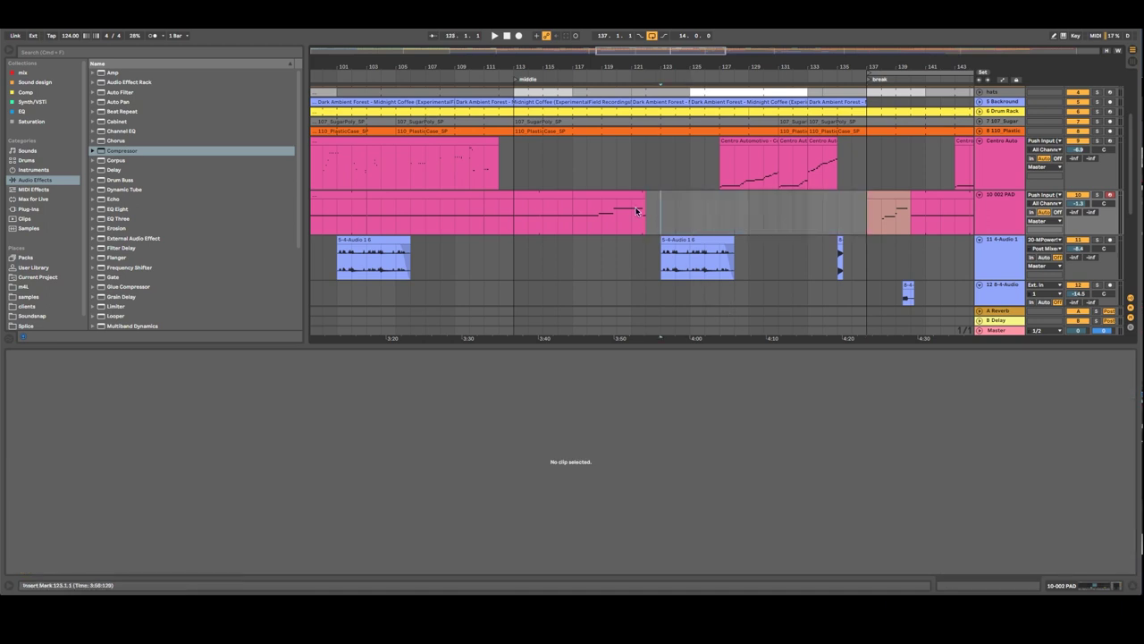
Step: Split the 002 PAD clip at bar 119 and move the resulting three-bar D3–G3 part to bar 128
click(599, 230)
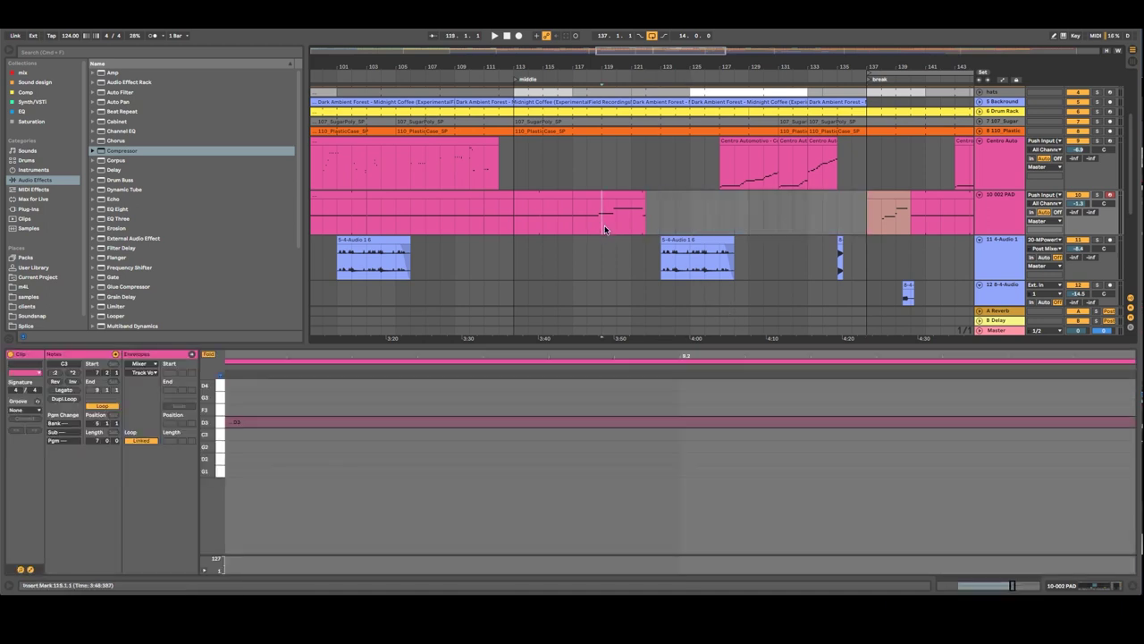
drag(622, 195, 756, 197)
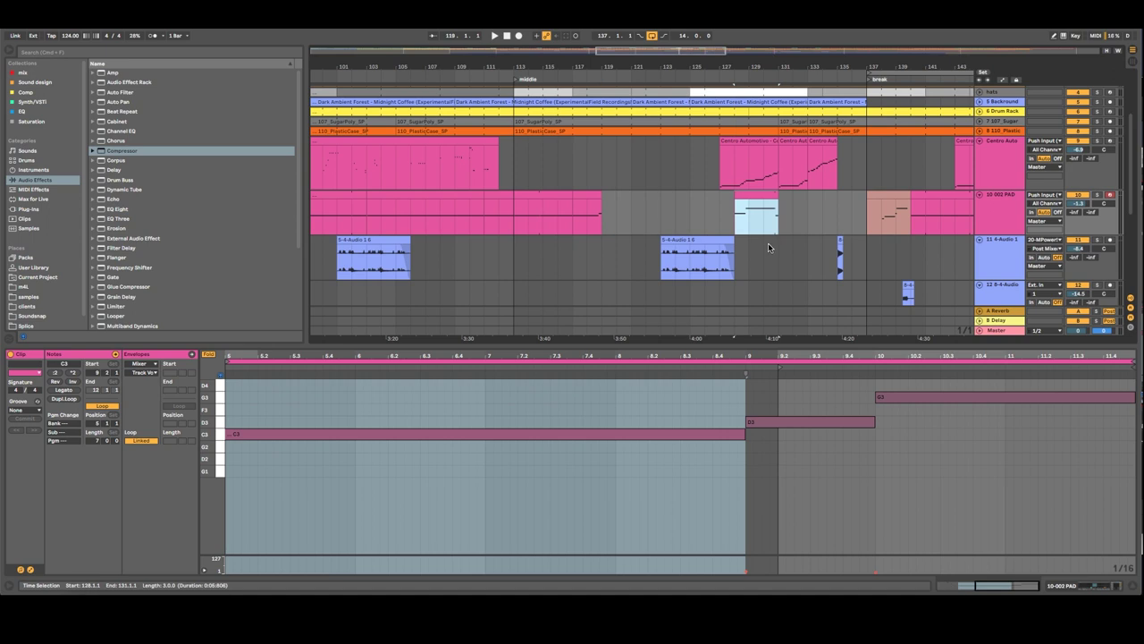
scroll(768, 242, up, 3)
drag(715, 67, 714, 27)
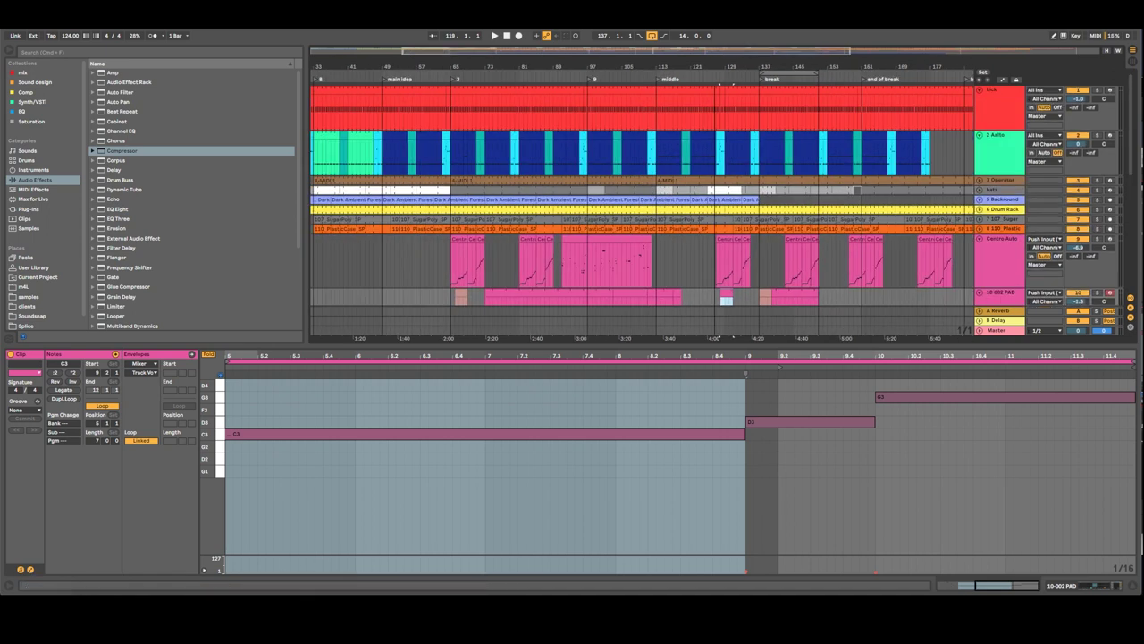
Step: Copy part of the sustained 002 PAD section forward so the pad runs through to bar 127
key(u)
click(653, 260)
drag(652, 263, 703, 280)
Step: Move the three-bar D3–G3 pad clip to bar 113, at the start of the middle section
click(738, 269)
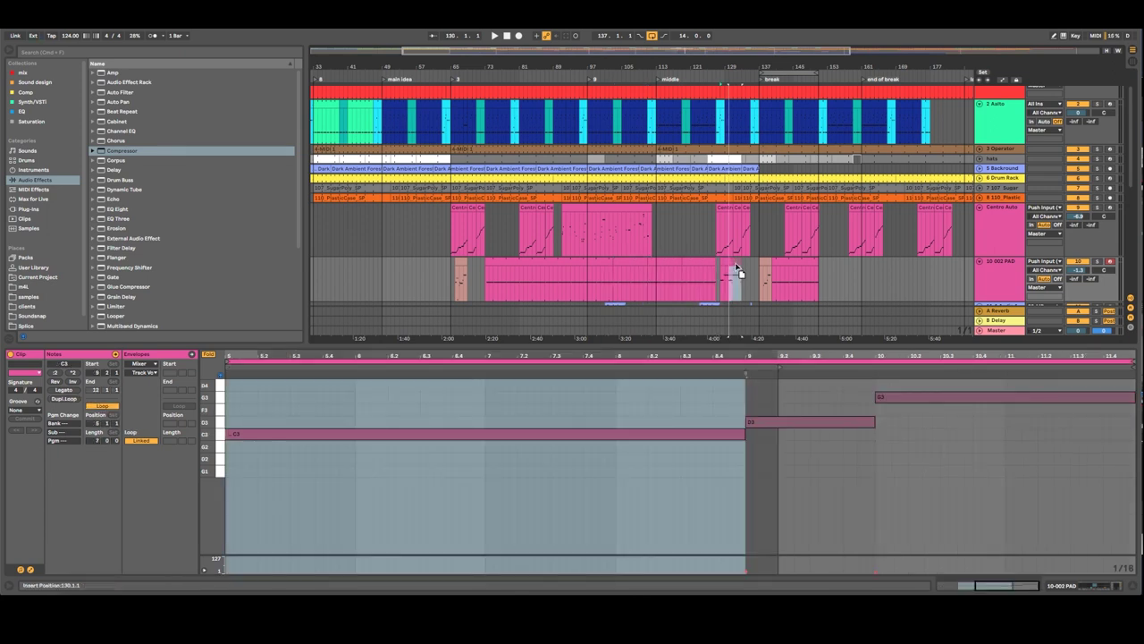
drag(732, 272, 691, 275)
click(666, 273)
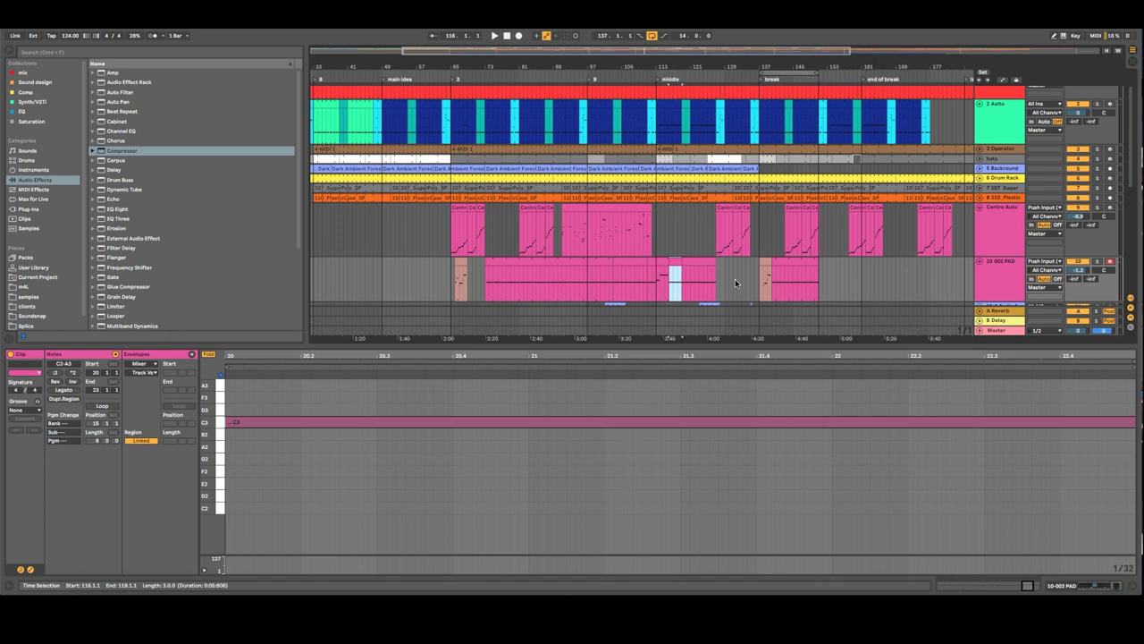
scroll(734, 279, down, 1)
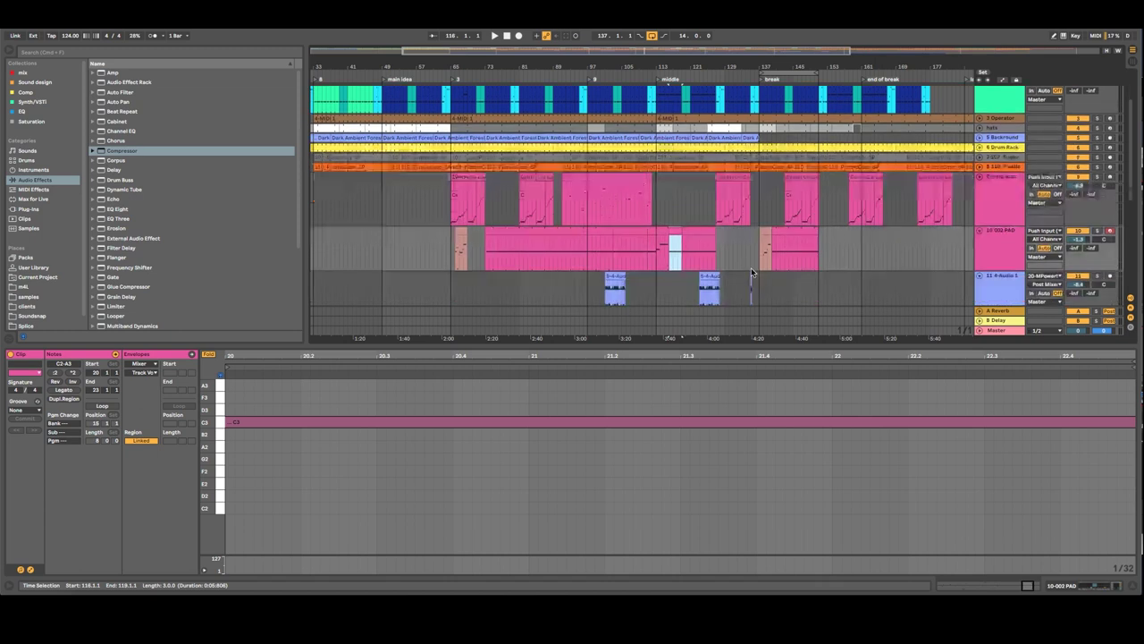
click(764, 234)
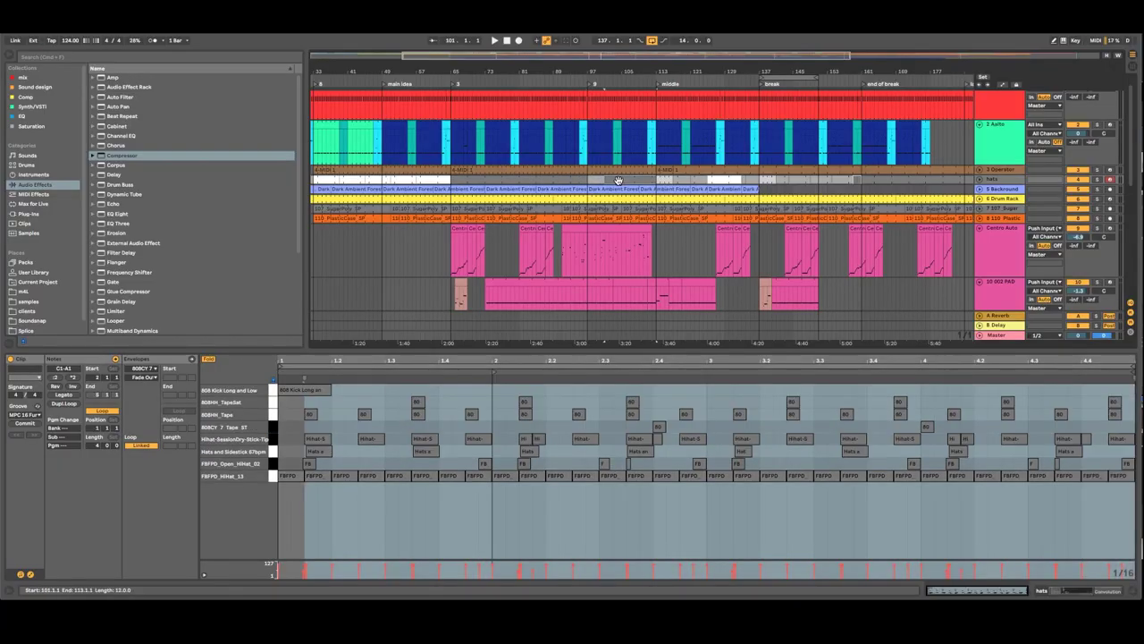
Step: Extend the white hats clip at bar 125 to end at bar 135, making it 10 bars long
click(718, 179)
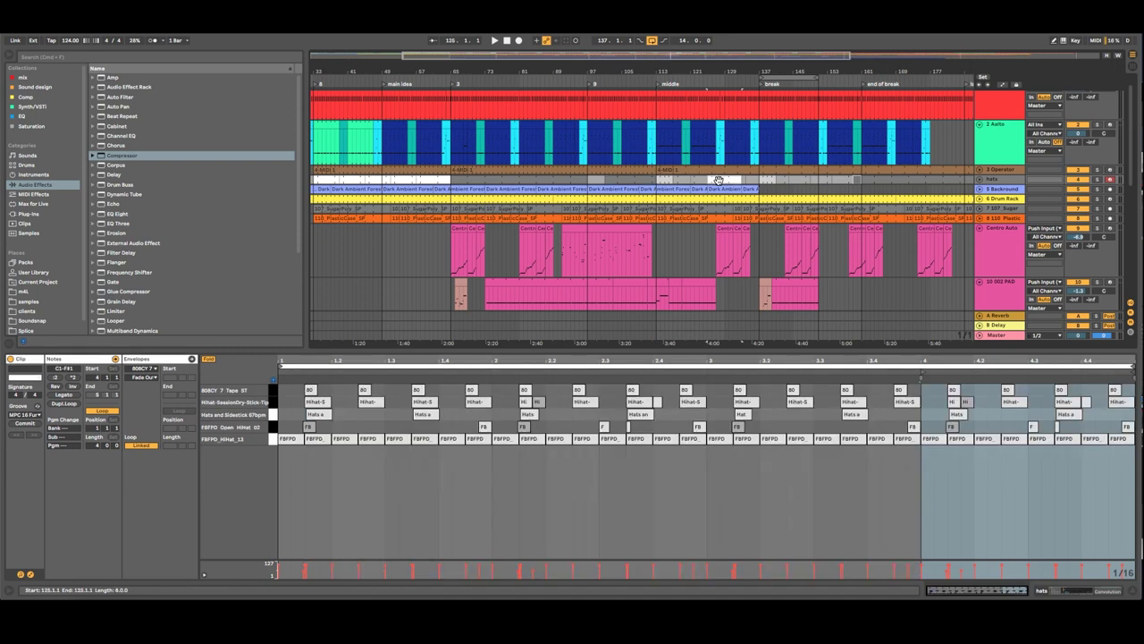
mouse_move(719, 179)
mouse_down()
mouse_move(688, 184)
mouse_move(720, 182)
mouse_up()
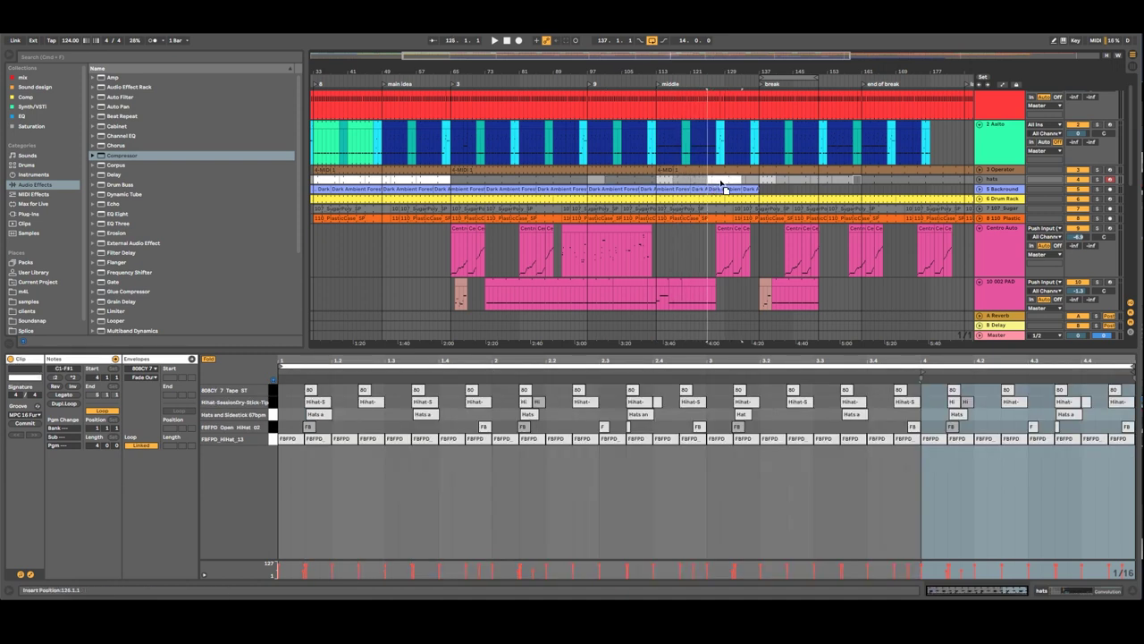
click(719, 180)
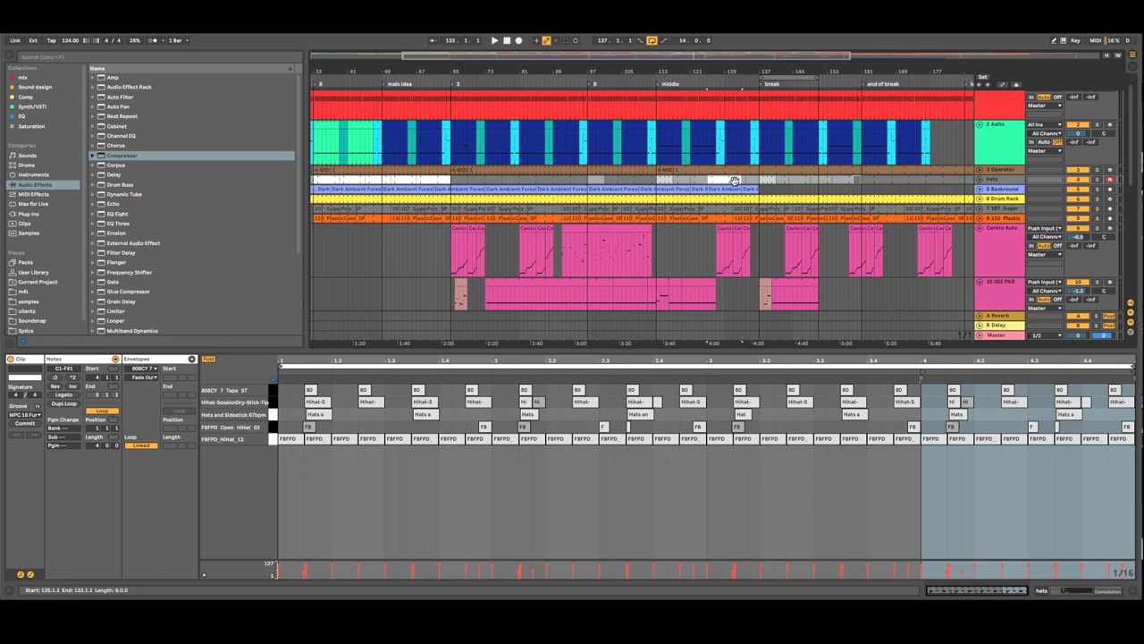
drag(738, 179, 749, 180)
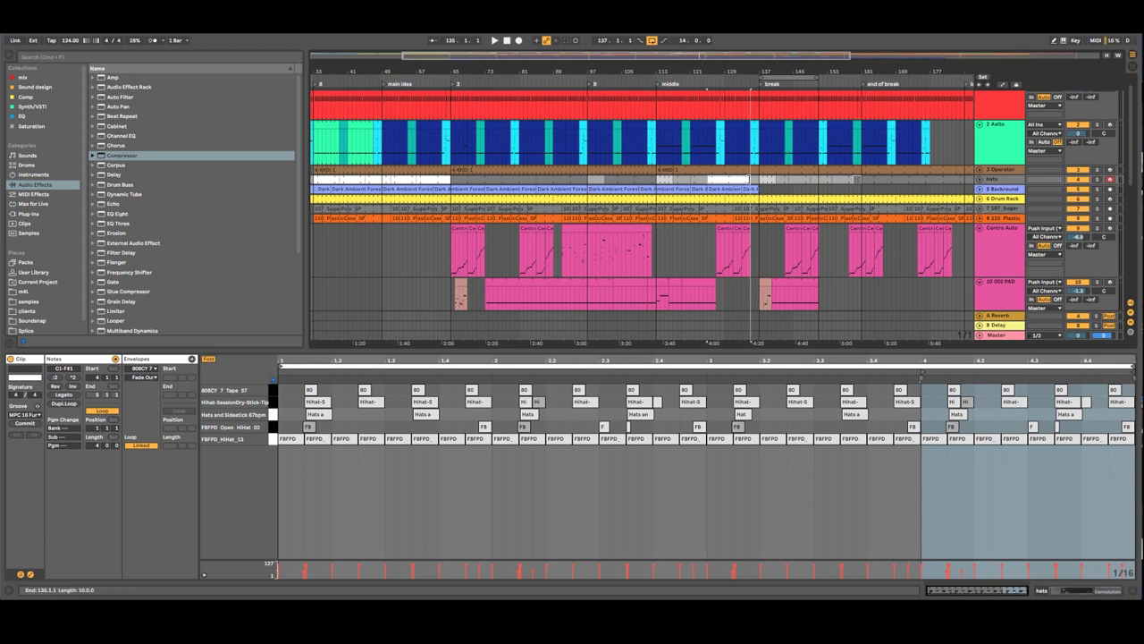
scroll(746, 227, down, 3)
click(745, 229)
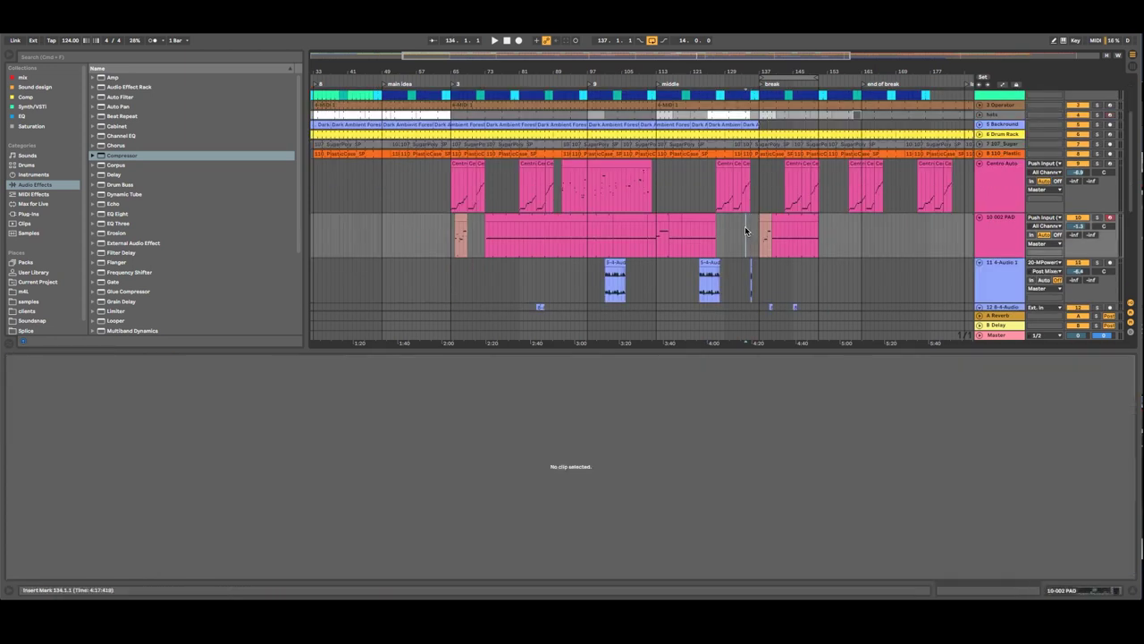
click(742, 166)
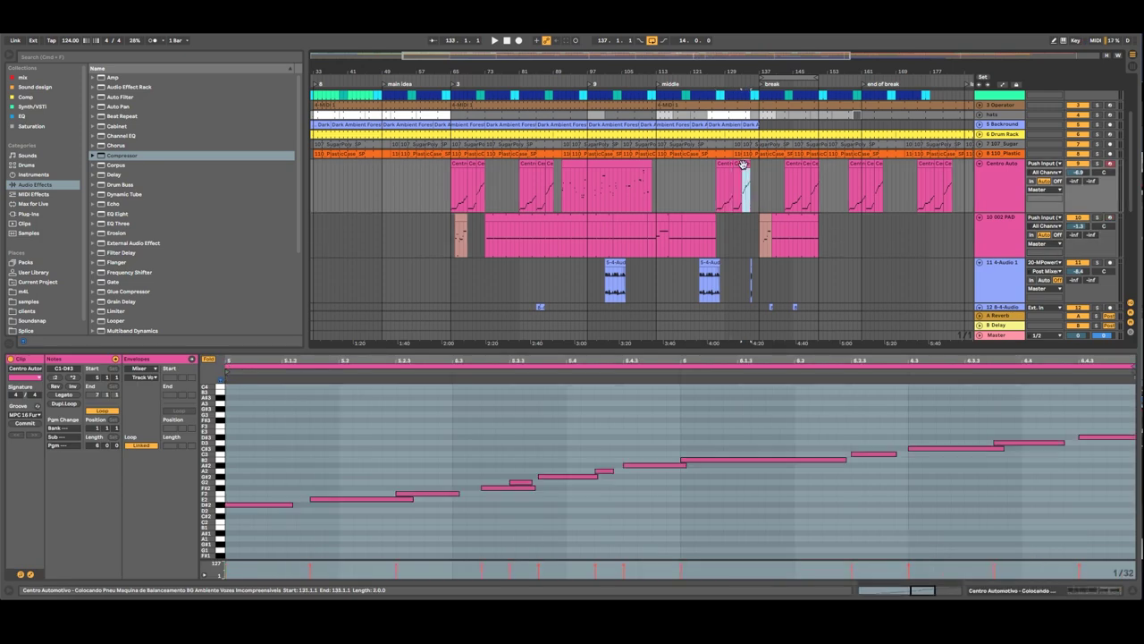
drag(731, 73, 635, 68)
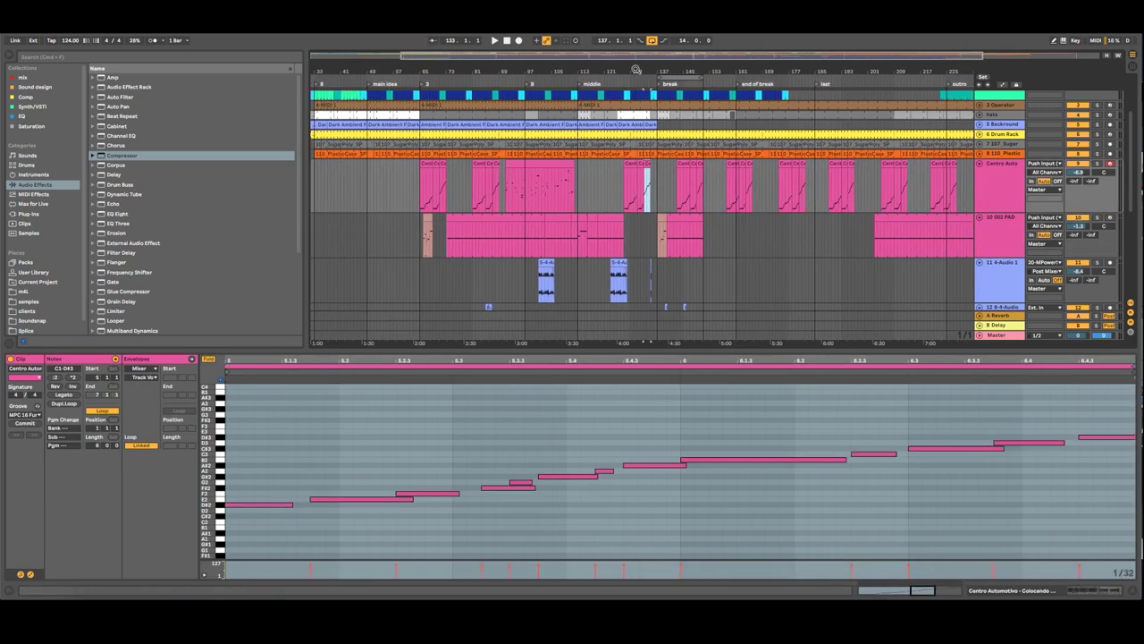
click(727, 187)
drag(720, 70, 696, 71)
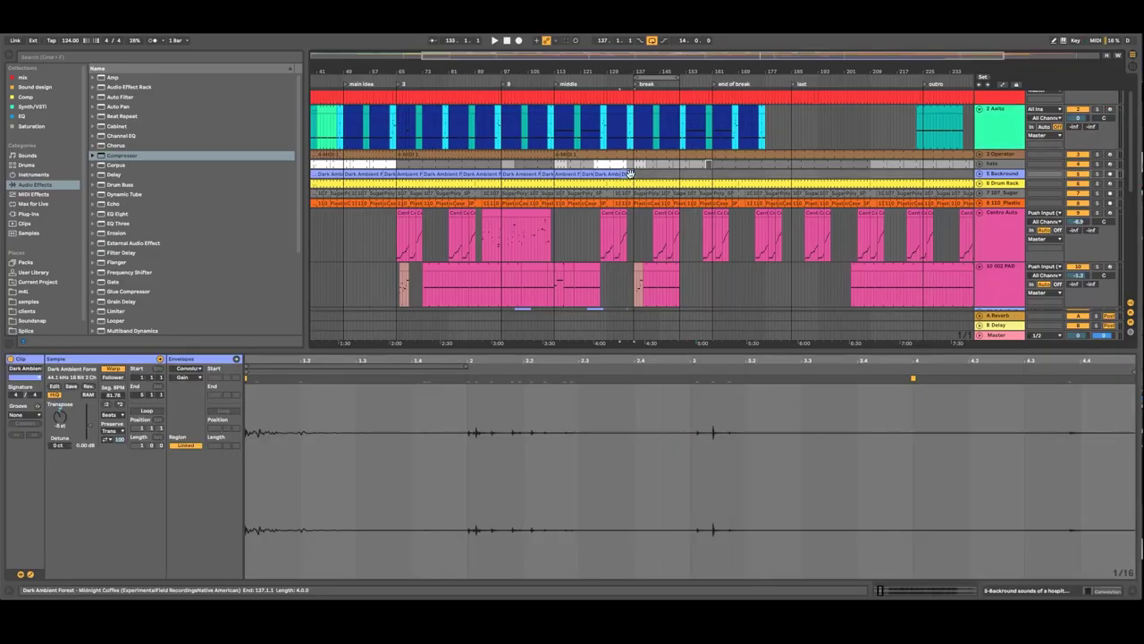
Step: Select all Dark Ambient Forest clips from bar 1 to bar 137 on the background track and duplicate them after bar 137
drag(474, 70, 524, 72)
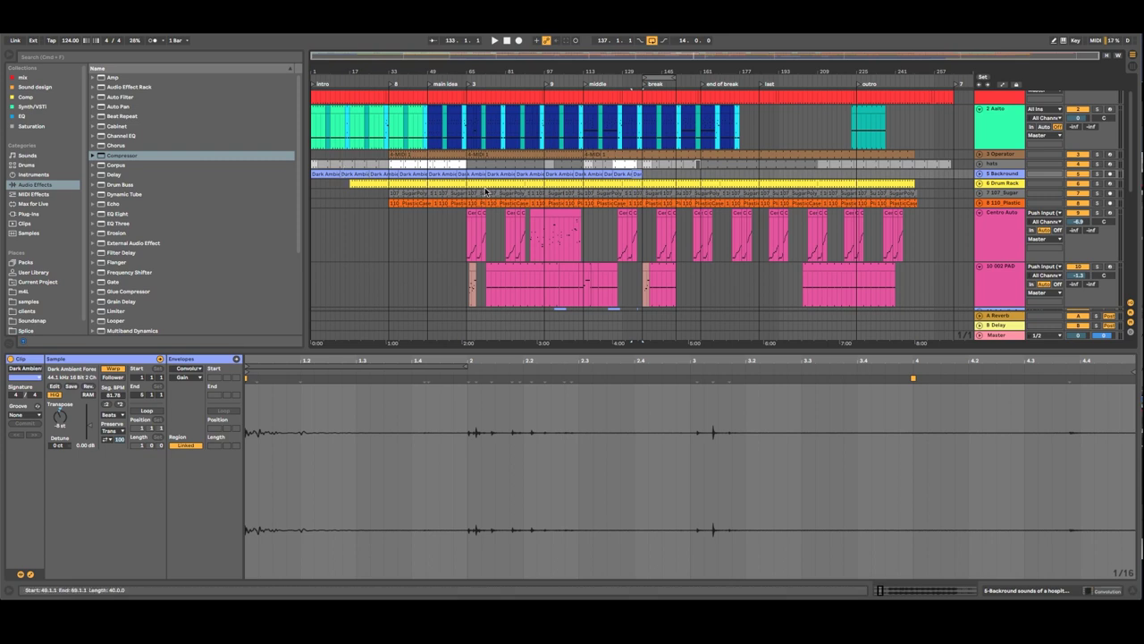
shift+click(312, 173)
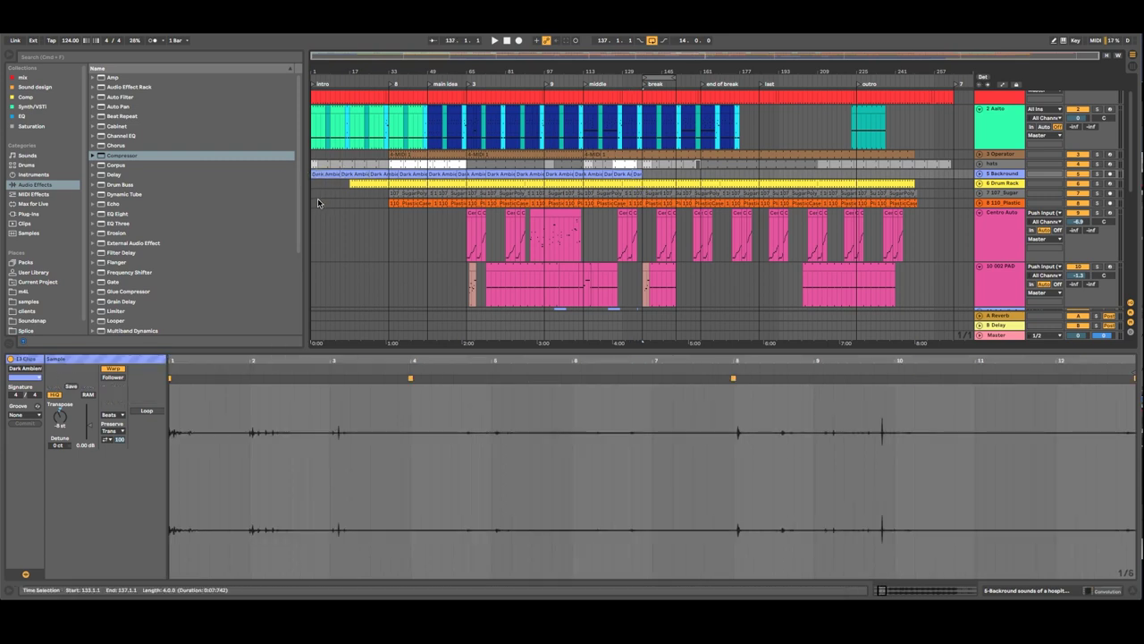
scroll(319, 200, right, 2)
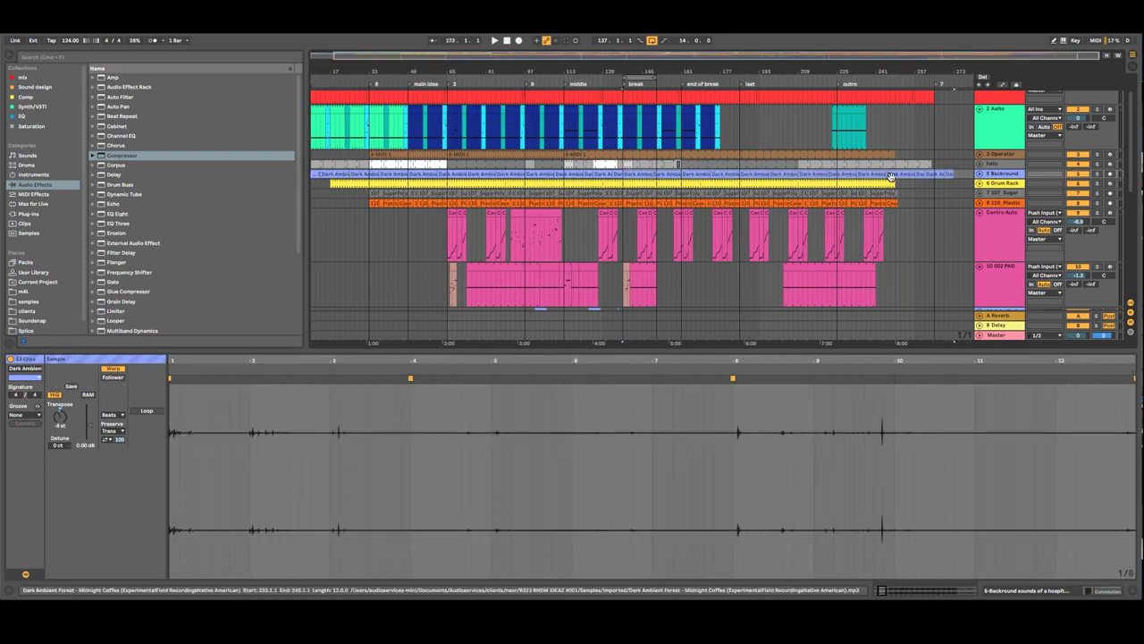
Step: Delete the excess Dark Ambient Forest clips after bar 261 at the end of the background track
click(948, 174)
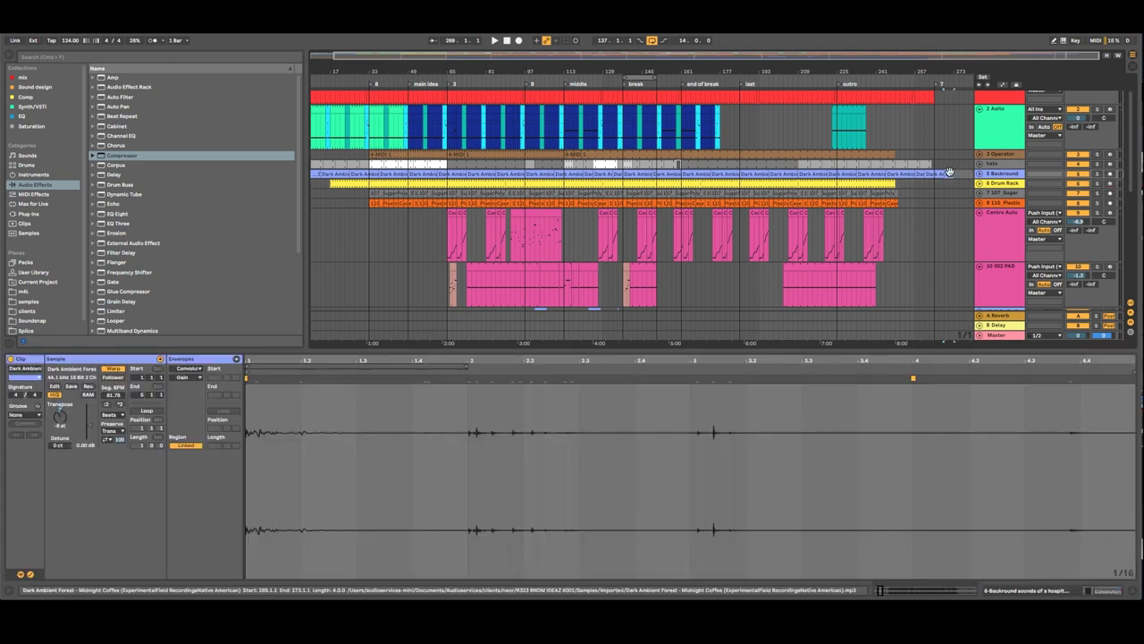
key(Delete)
click(941, 172)
click(937, 174)
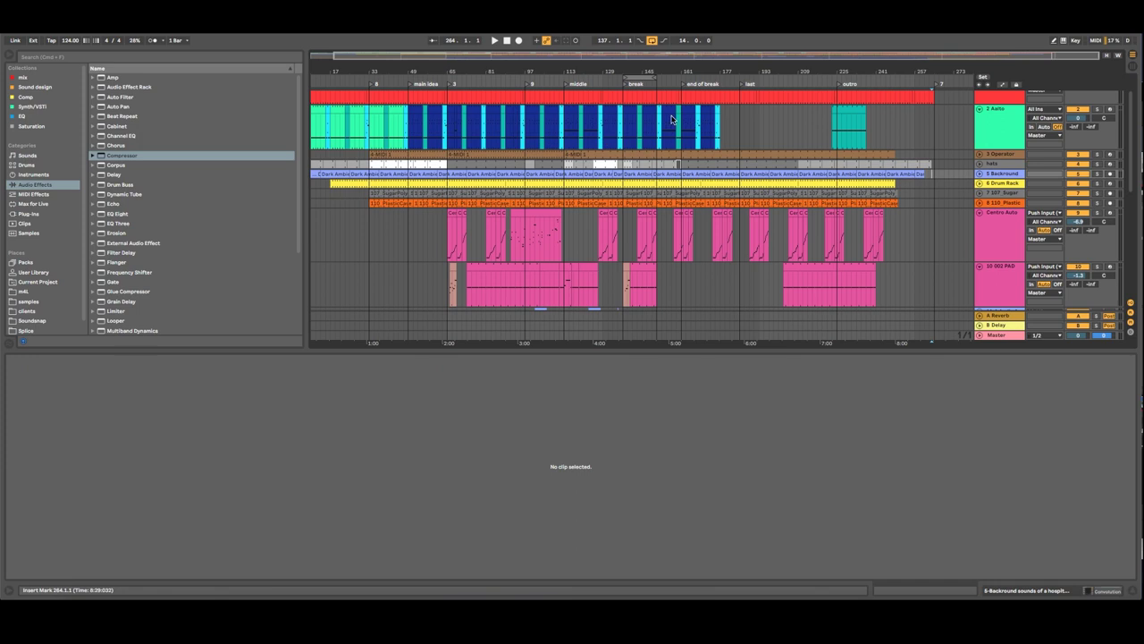
scroll(685, 128, up, 1)
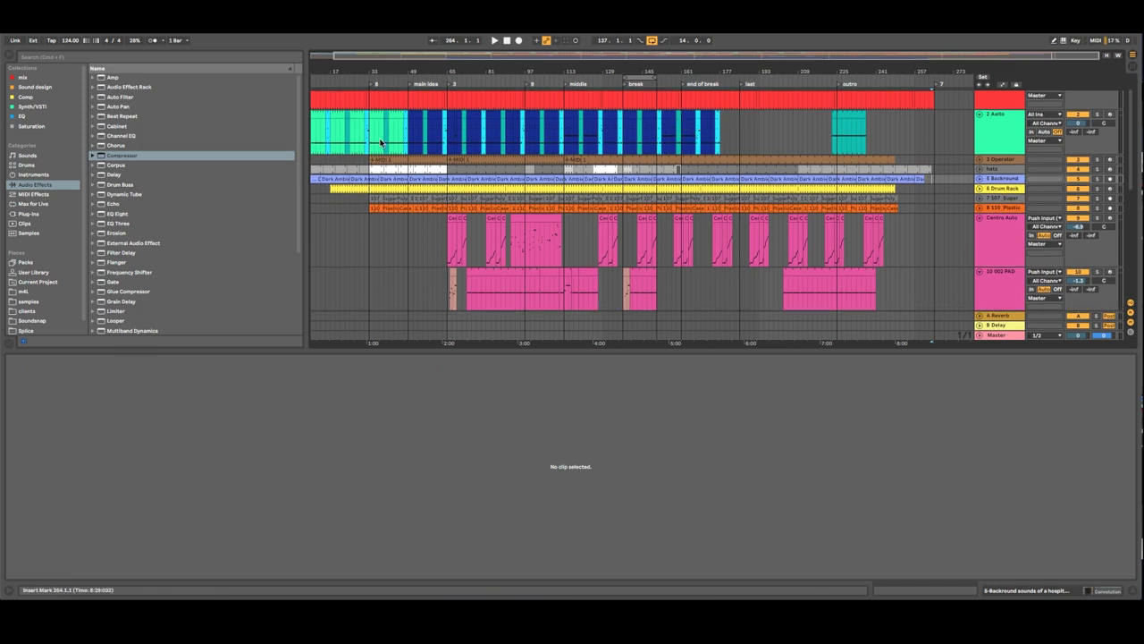
Step: Copy the 2 Aalto clips from bars 33 to 49 and paste them at bar 177, after the last blue section
click(380, 116)
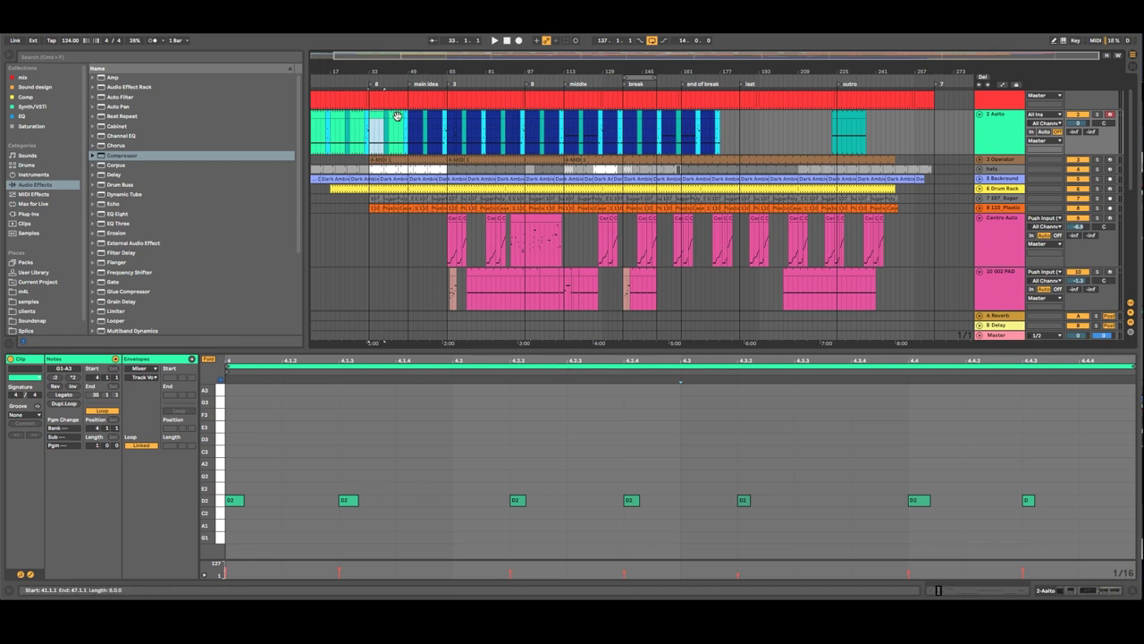
shift+click(398, 116)
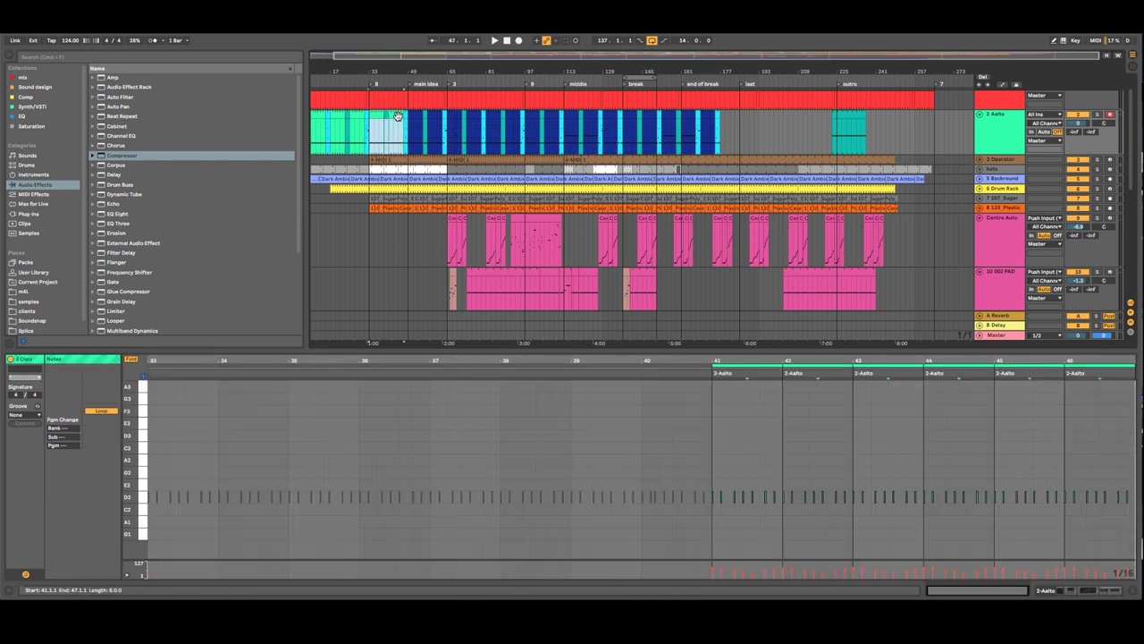
shift+click(405, 120)
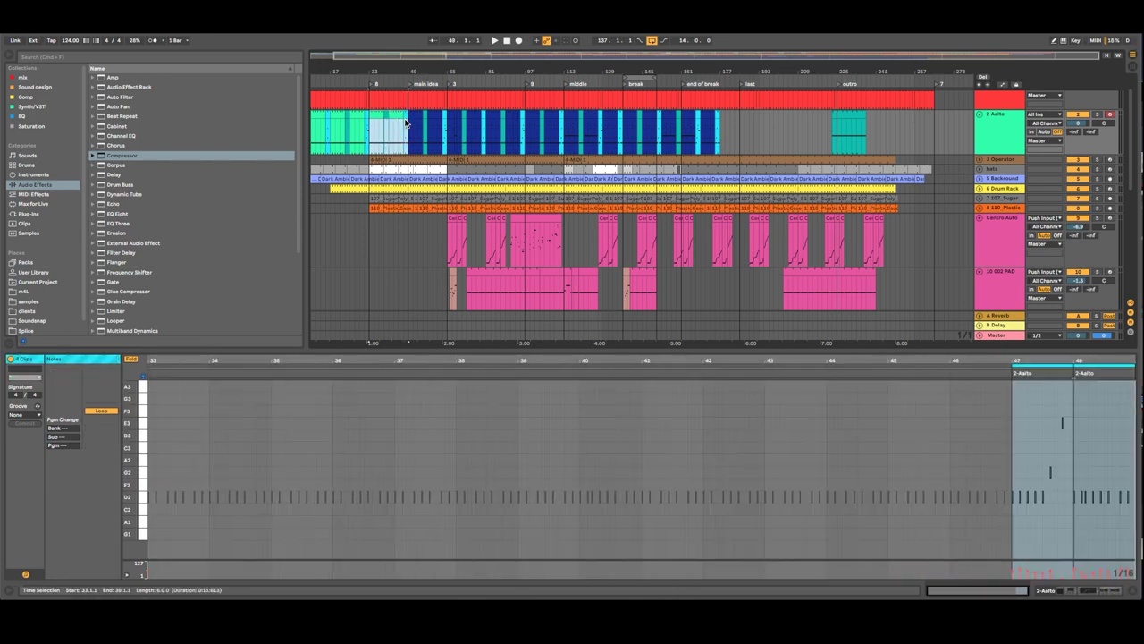
click(723, 131)
click(721, 131)
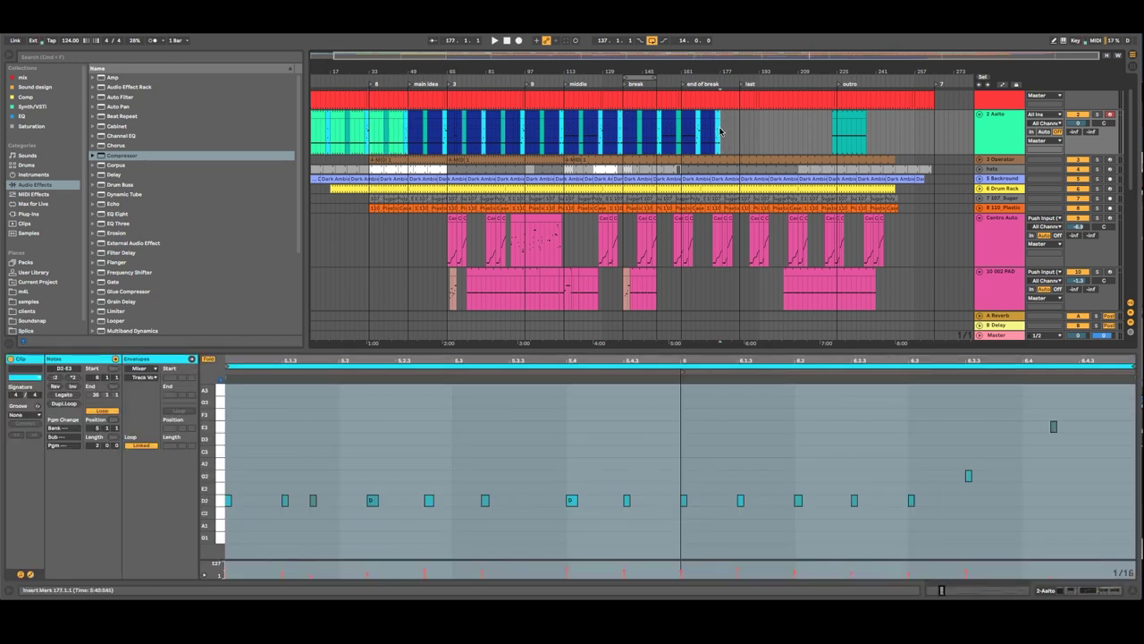
key(super+v)
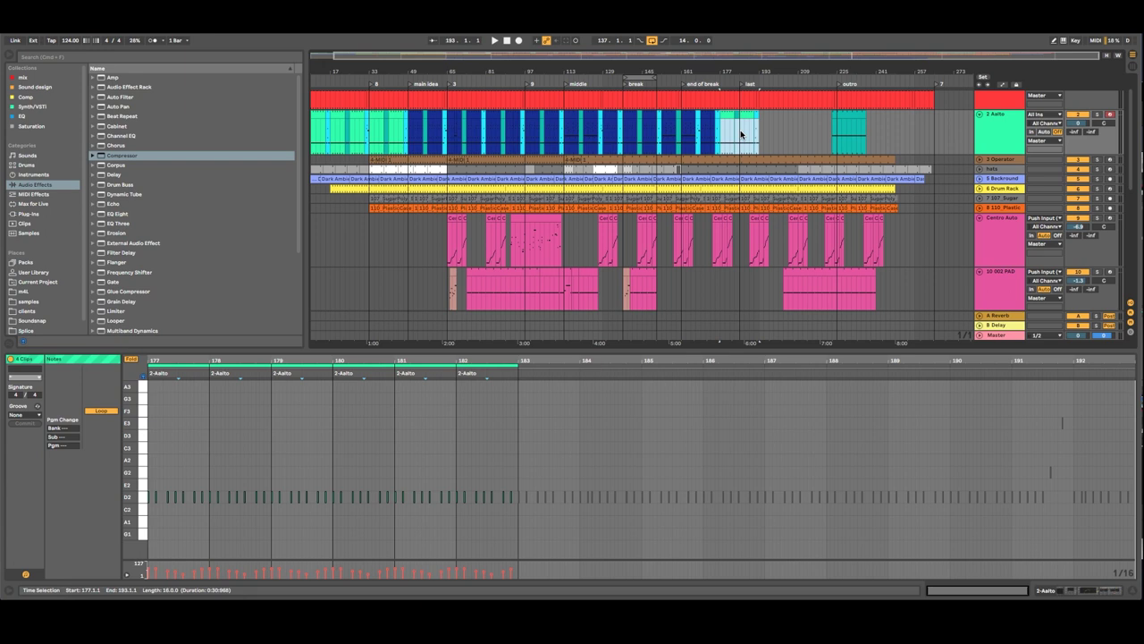
Step: Delete the pasted 2 Aalto clips from bar 185 to bar 193
click(746, 115)
shift+click(755, 115)
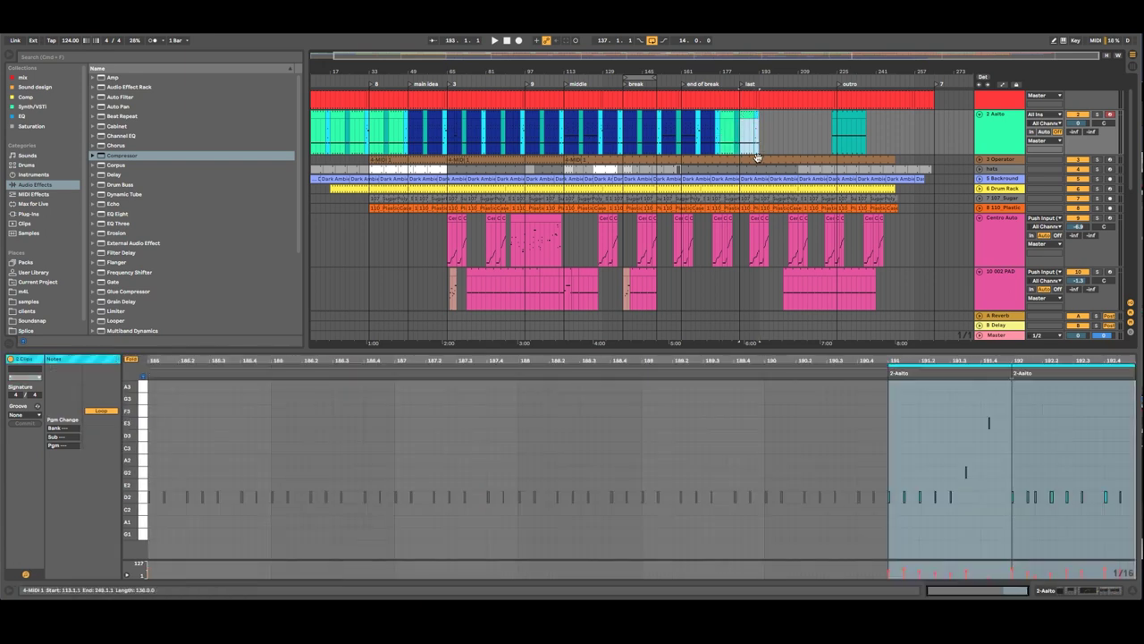
click(758, 157)
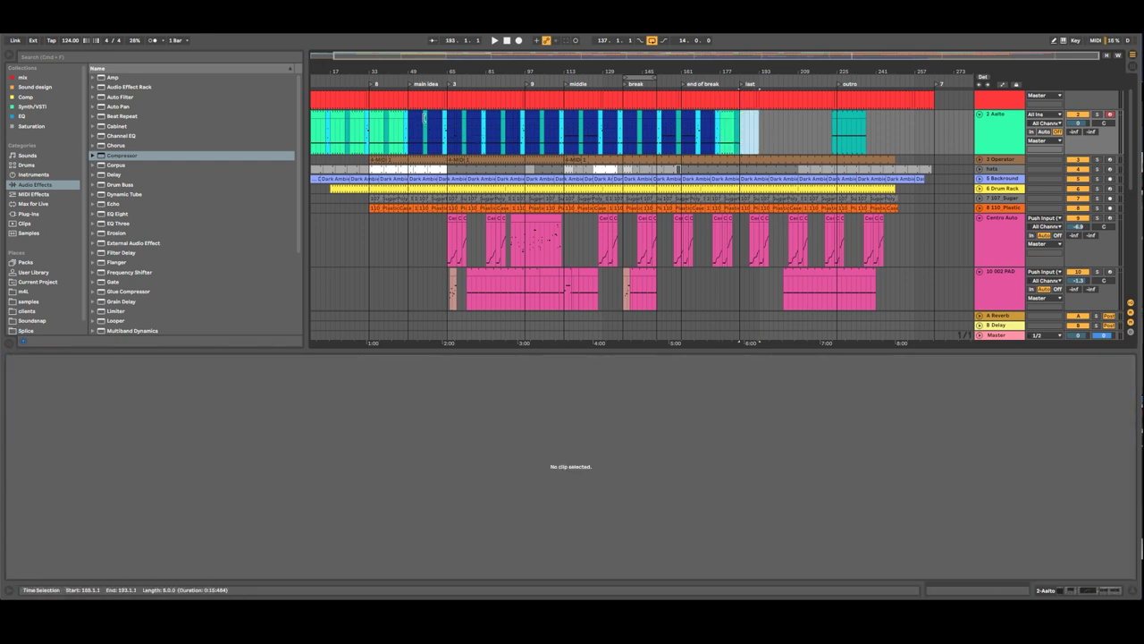
Step: Copy the 2 Aalto clips from bars 49 to 81 to bar 185, and move the teal outro clip to bar 272
click(422, 119)
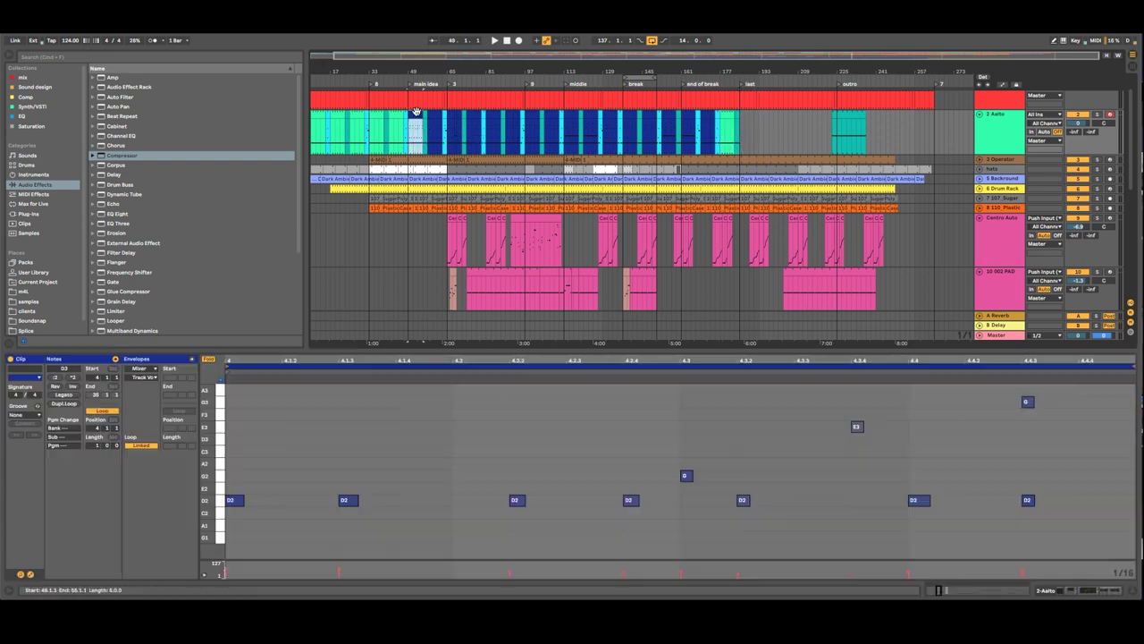
shift+click(485, 127)
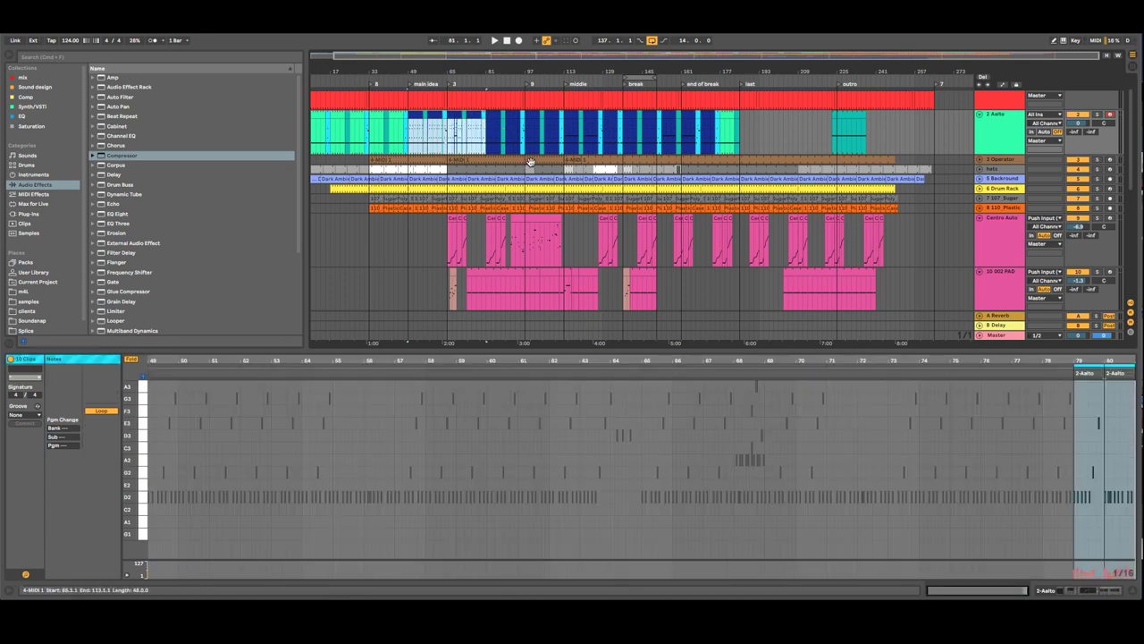
click(739, 120)
key(ctrl+v)
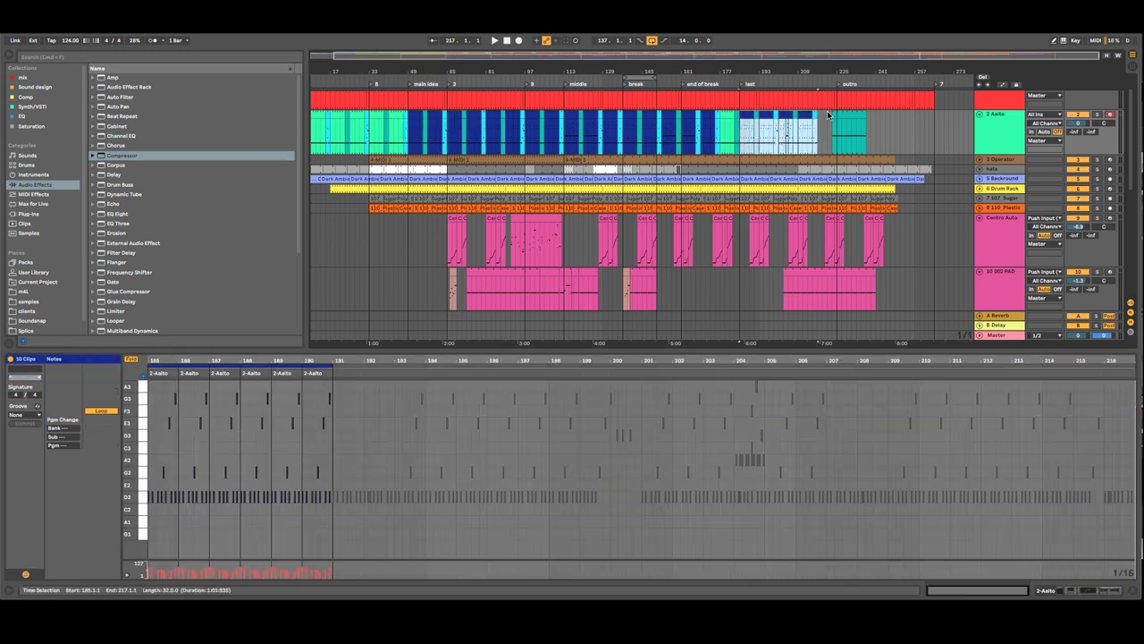
drag(841, 114, 963, 119)
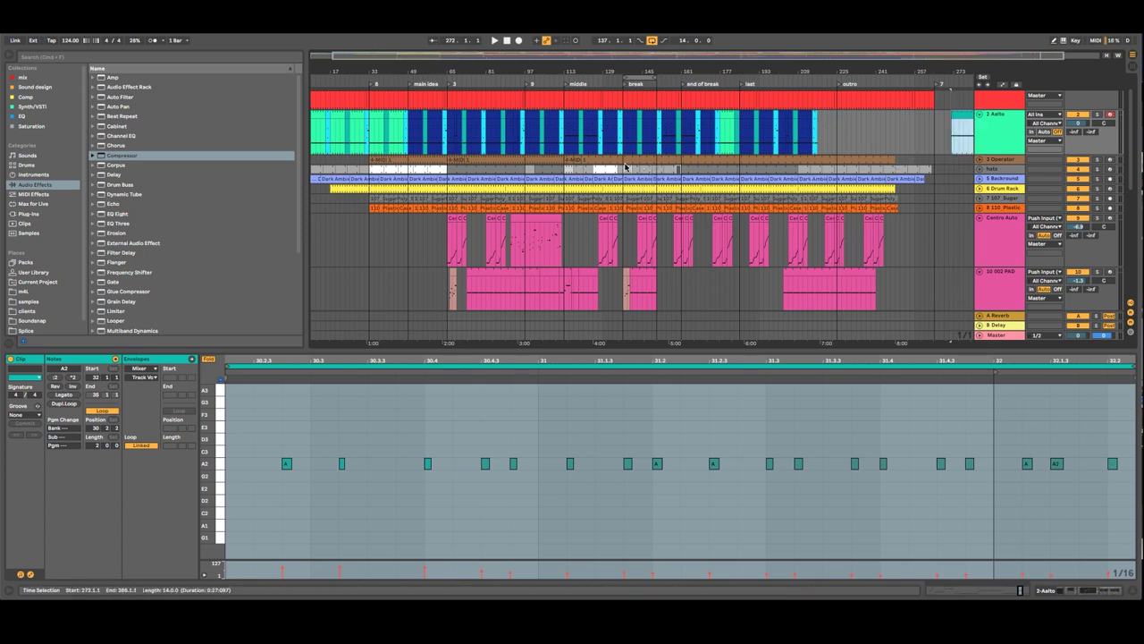
Step: Unfold the 3 Operator track and play from bar 113 with Operator and 2 Aalto soloed together
click(624, 162)
key(u)
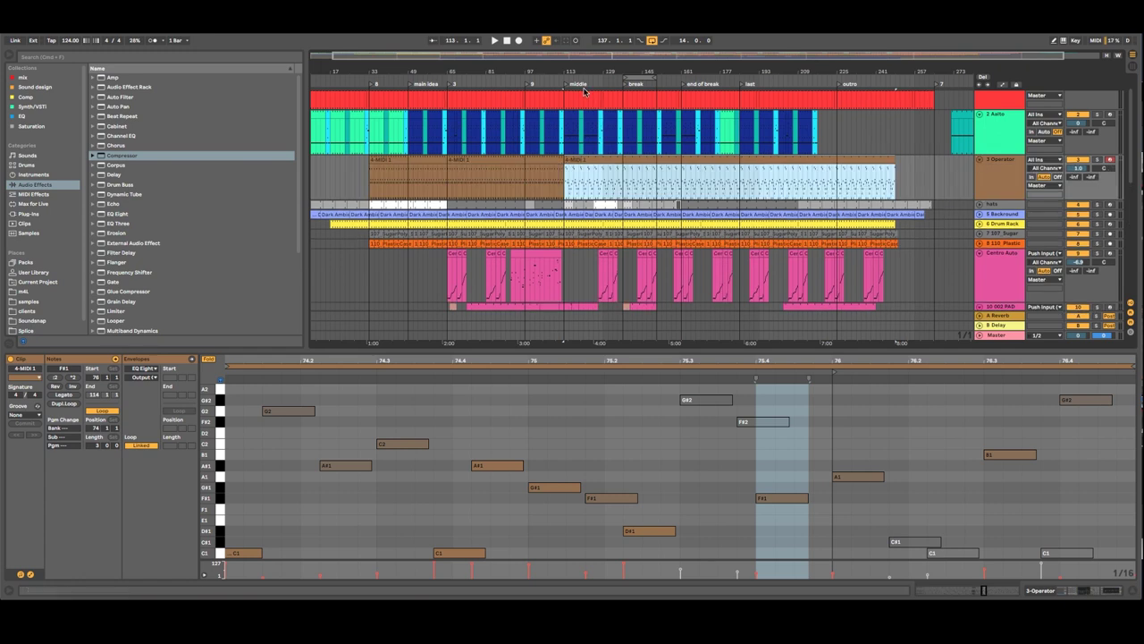
click(562, 75)
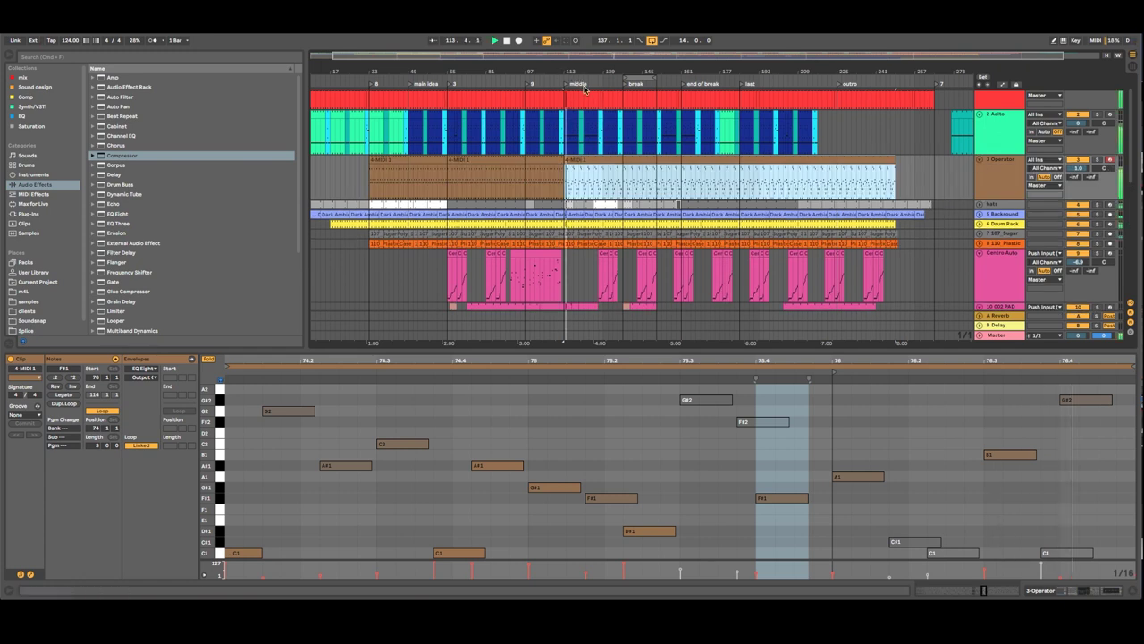
click(984, 179)
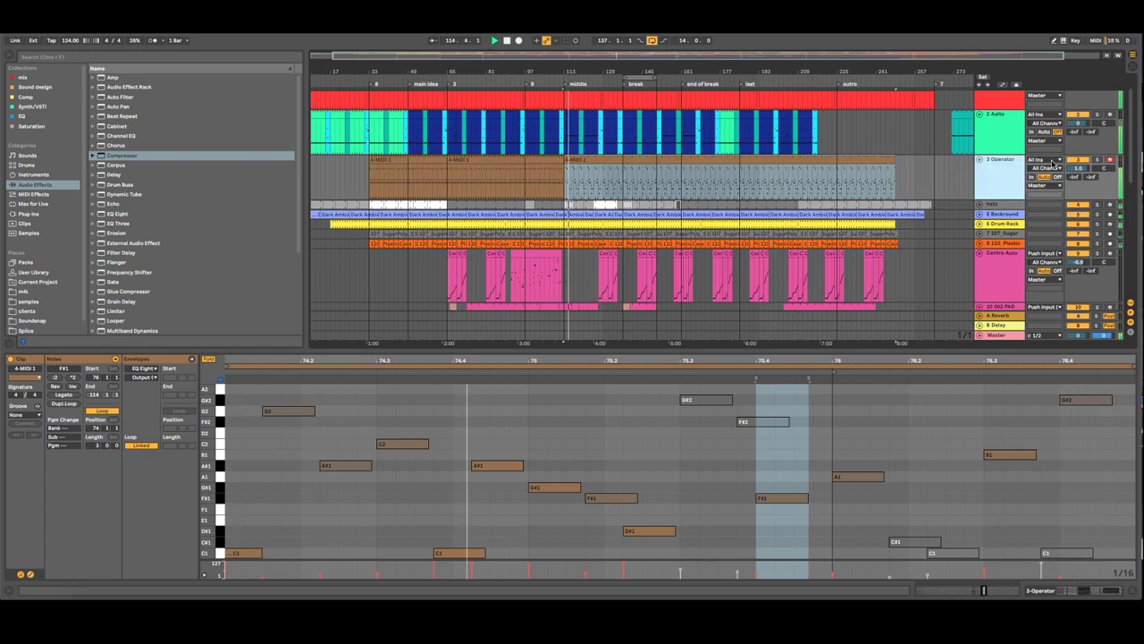
click(1096, 115)
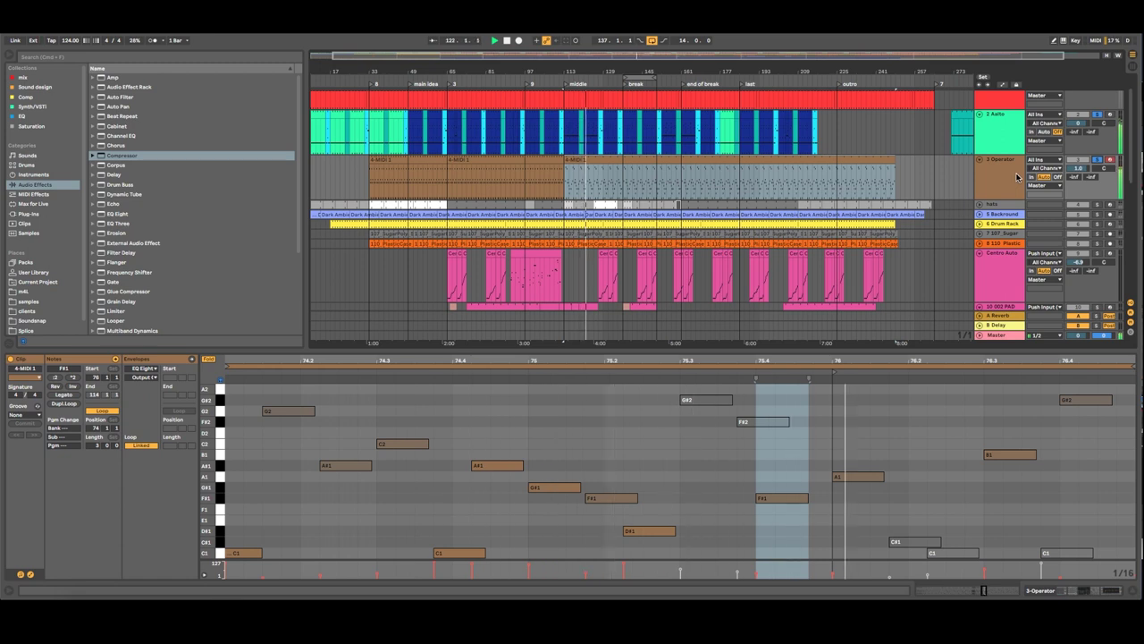
Step: In the bar-113 Operator clip, move the middle C1 note to 74.4.1 and the following A#1 to 74.4.3, shortening A#1 to end at 75.1.1
click(489, 467)
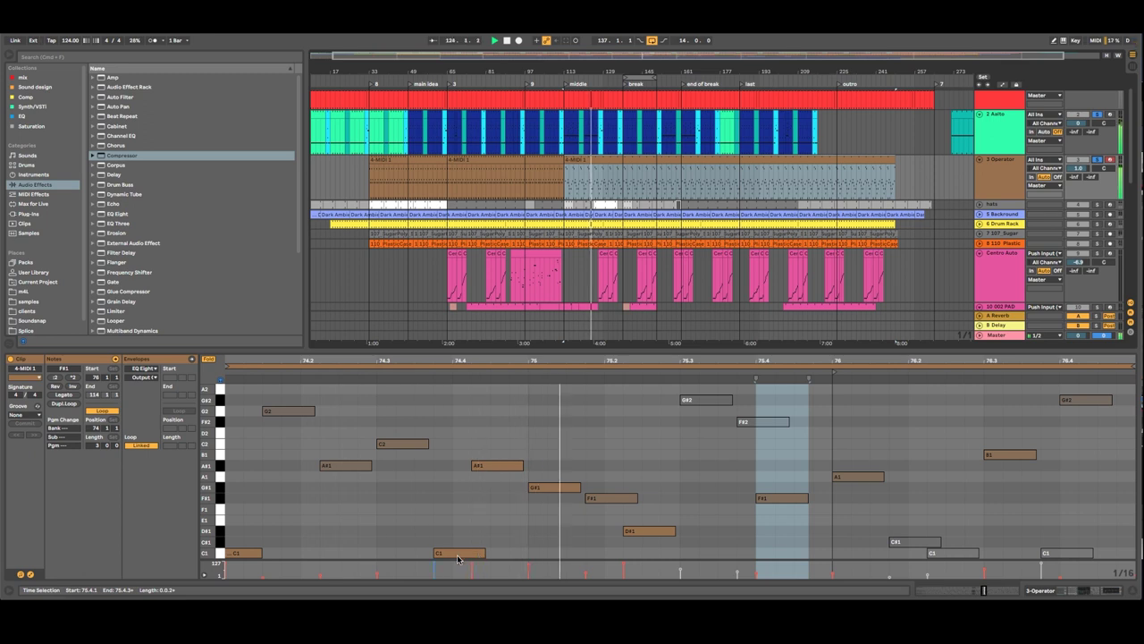
drag(453, 554, 478, 559)
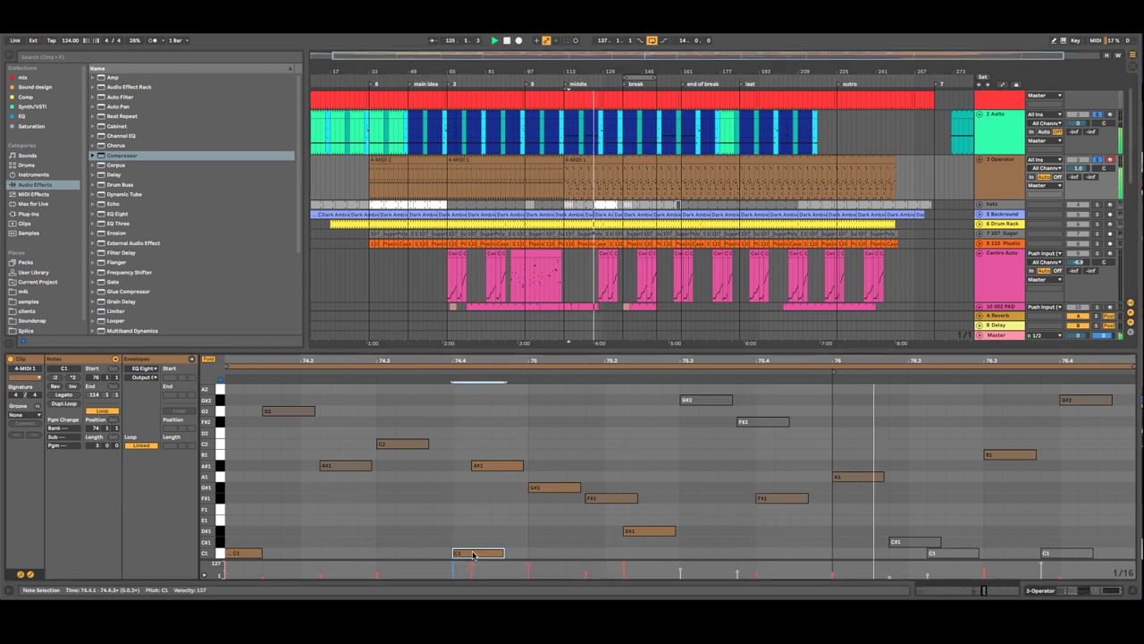
drag(491, 466, 510, 470)
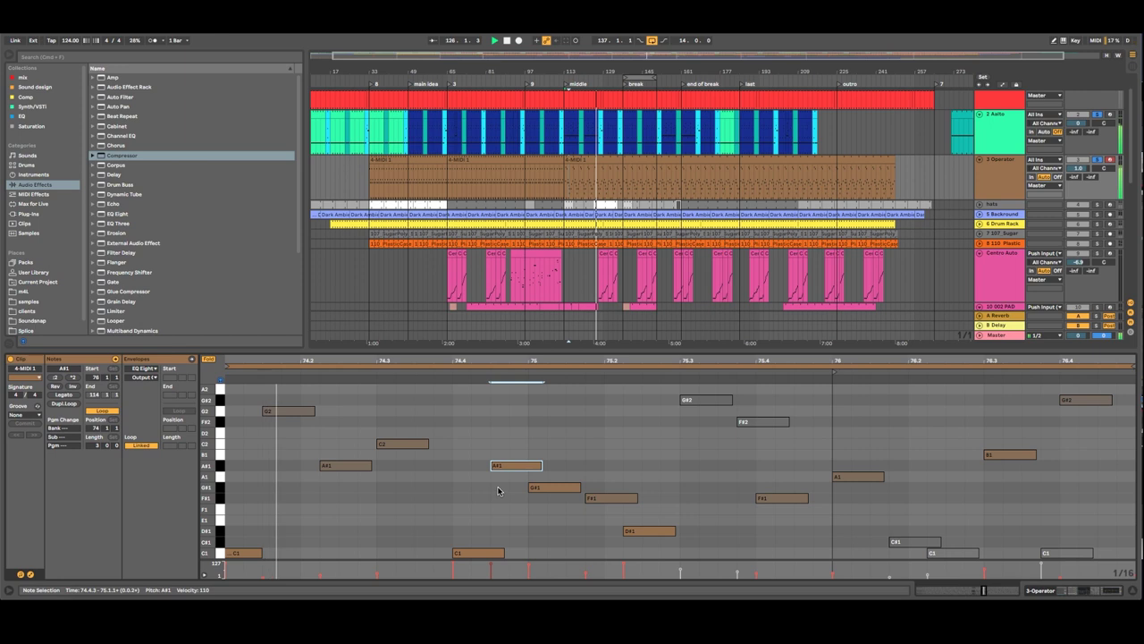
drag(539, 466, 526, 467)
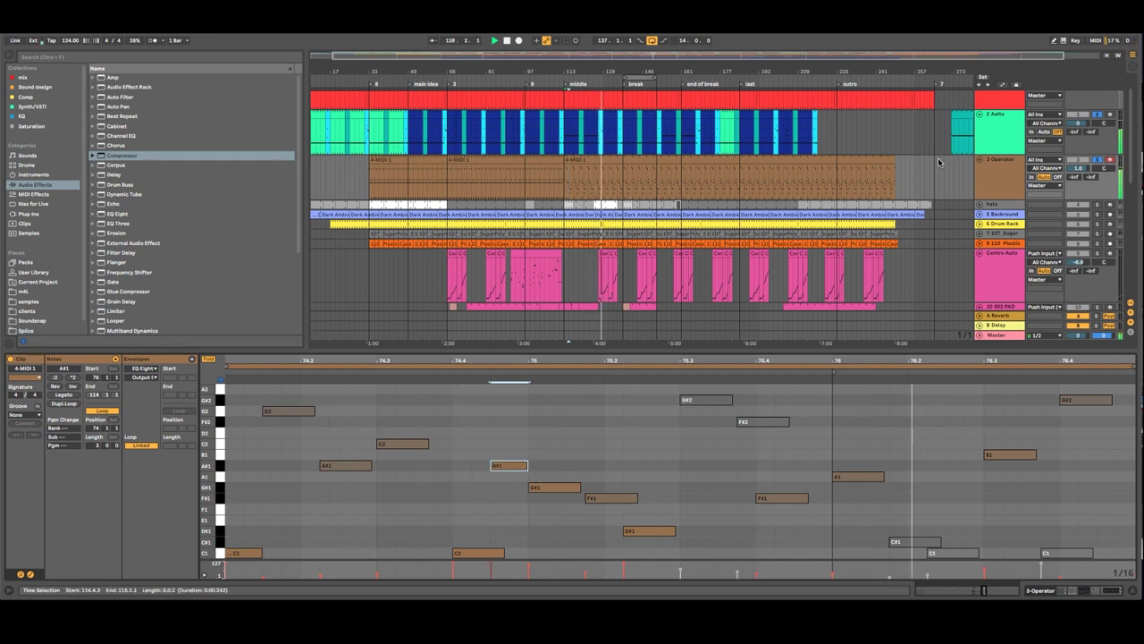
click(626, 159)
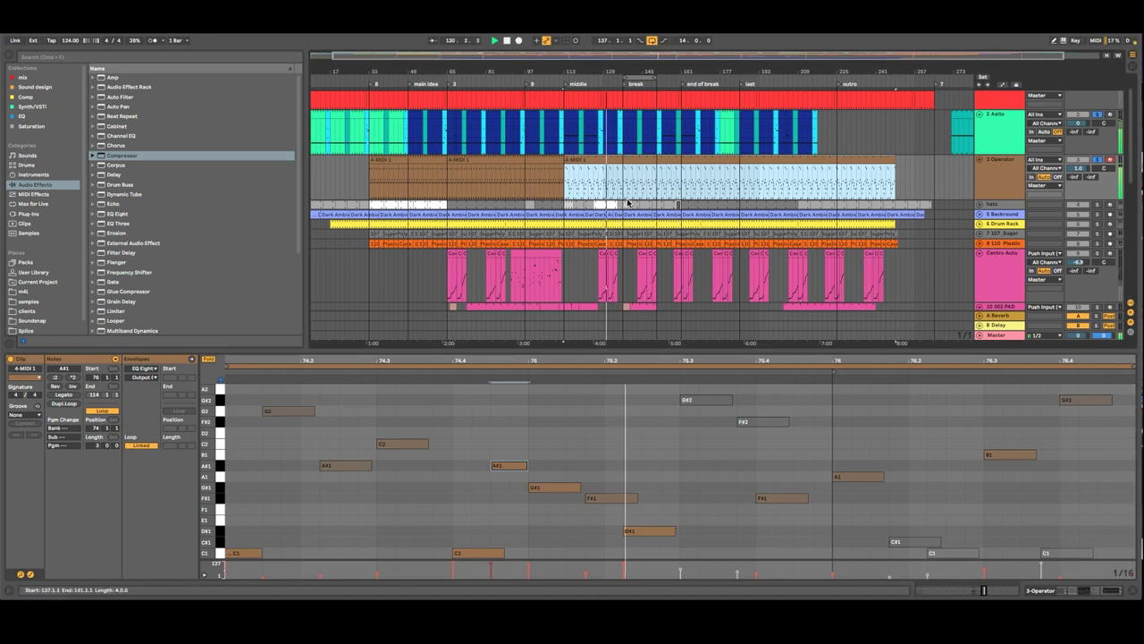
Step: Recolor the Operator clip starting at bar 113 golden yellow to distinguish it from the brown clips before it
click(991, 186)
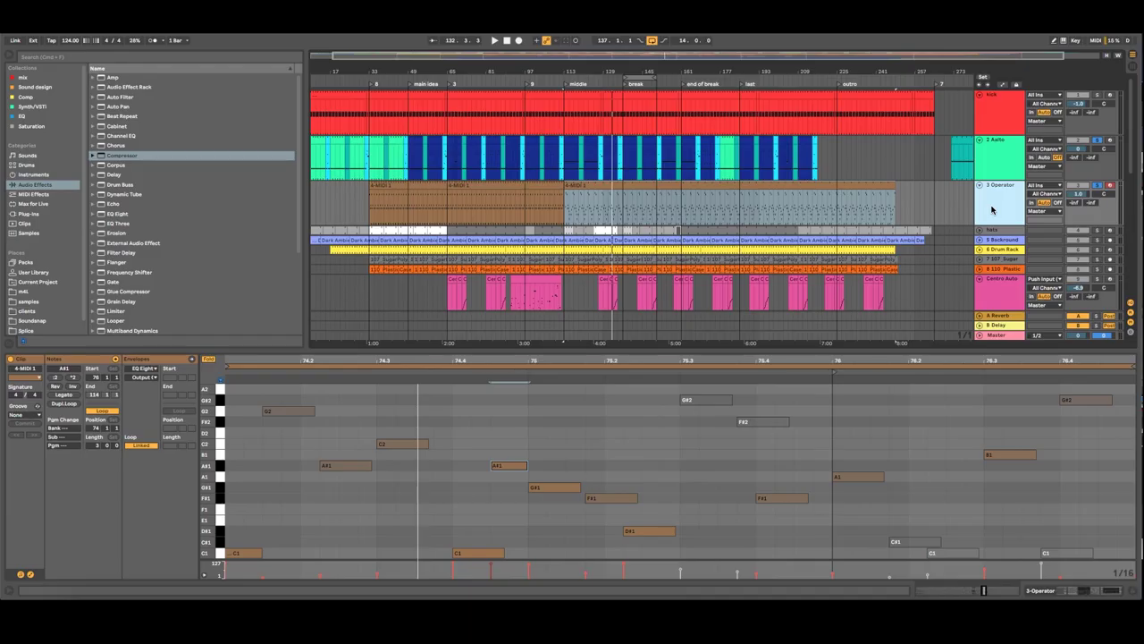
click(540, 187)
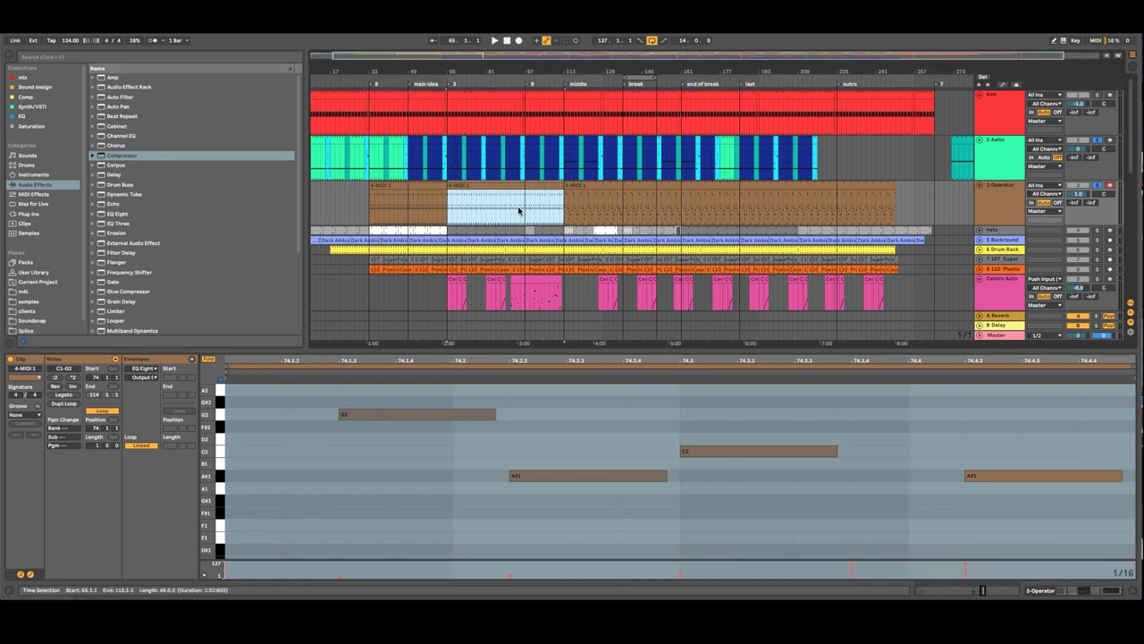
click(579, 188)
right_click(583, 188)
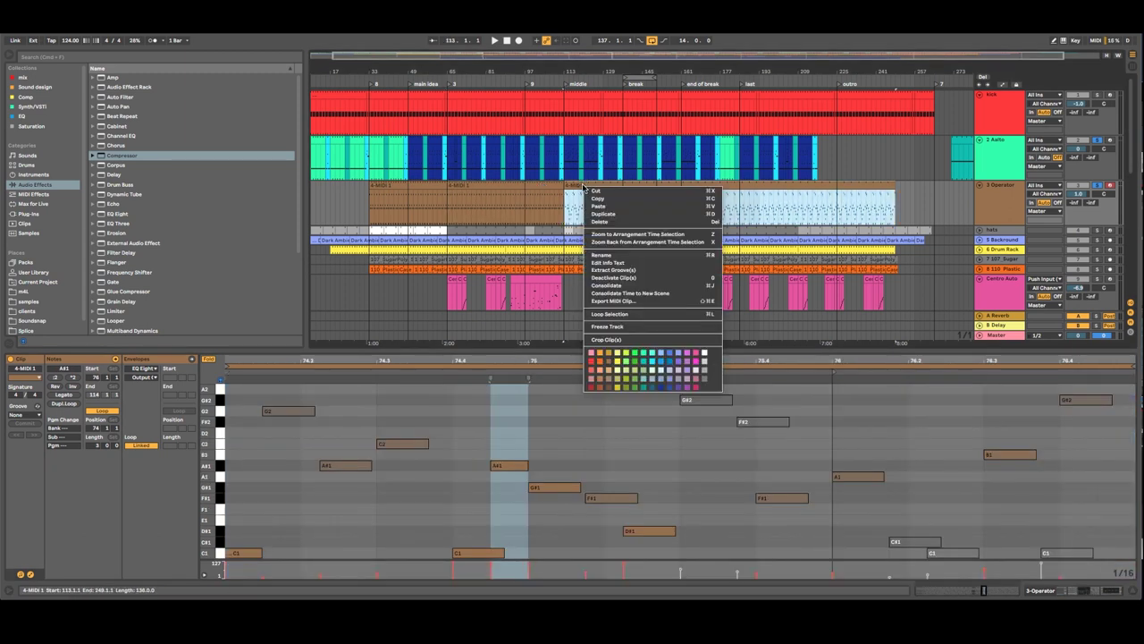
click(608, 361)
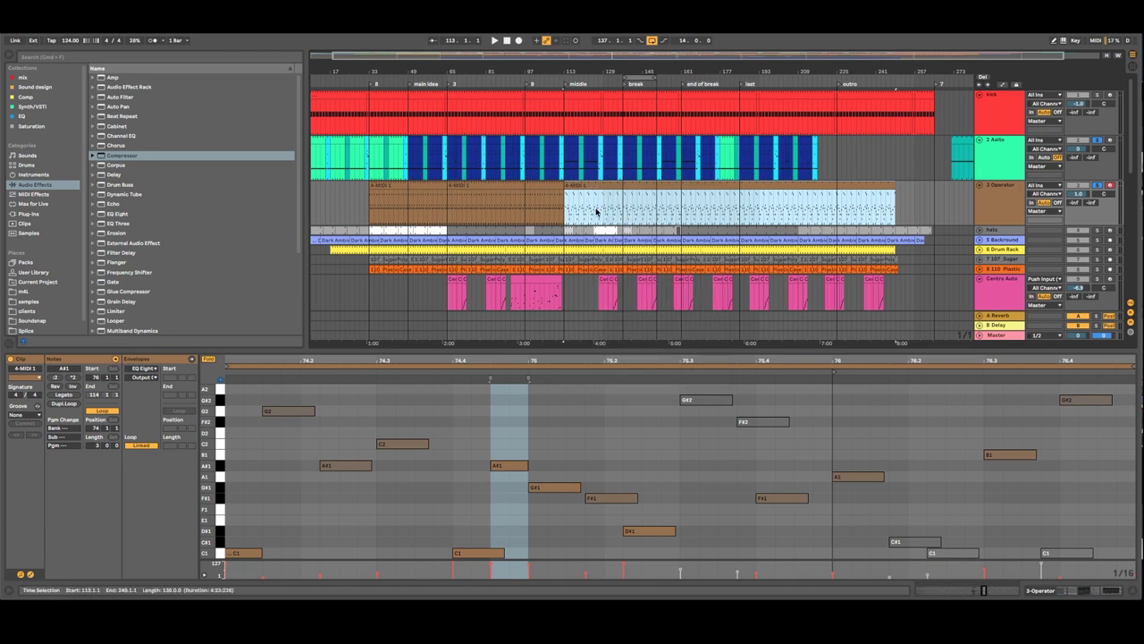
right_click(594, 192)
click(616, 185)
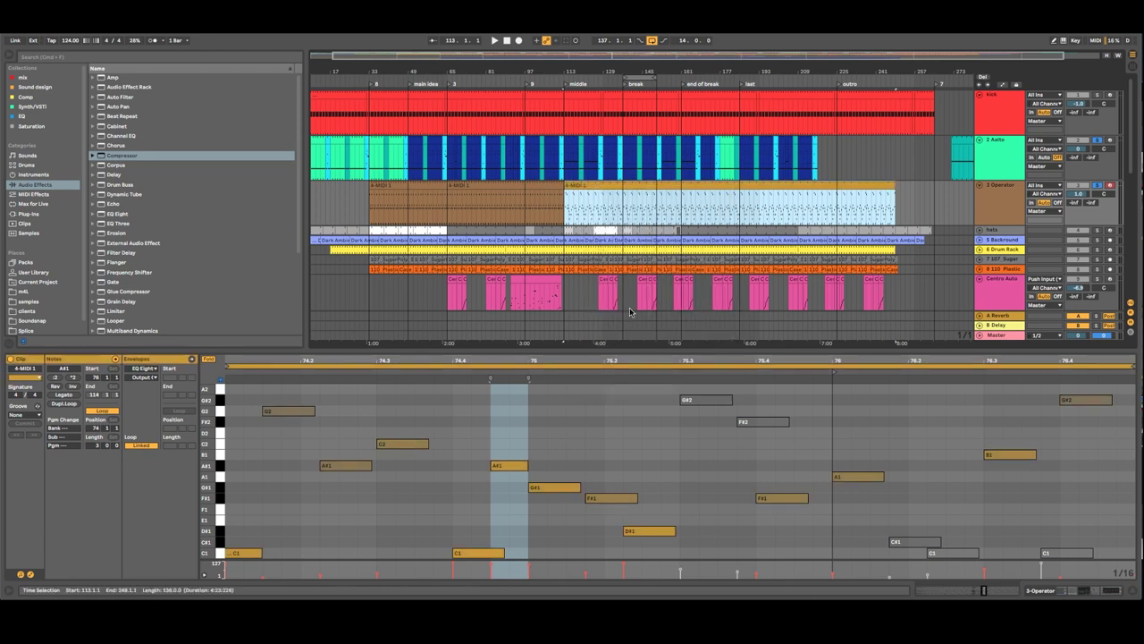
Step: Split the brown Operator clip at bar 97 and place copies of its second part over bars 161–185 and bars 225–249
click(557, 185)
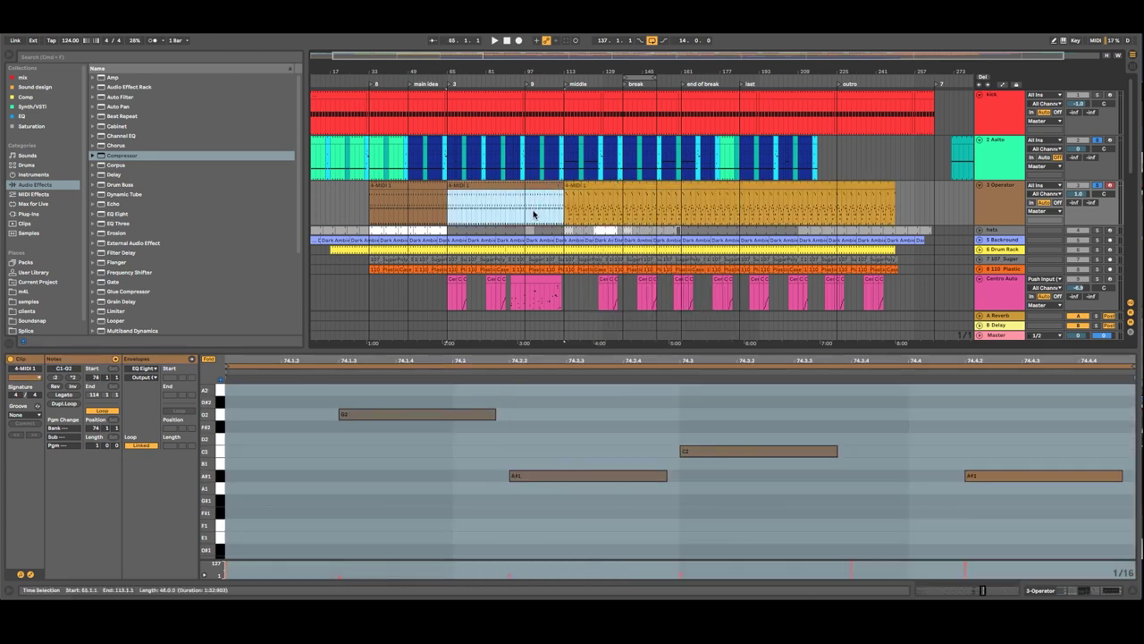
click(523, 213)
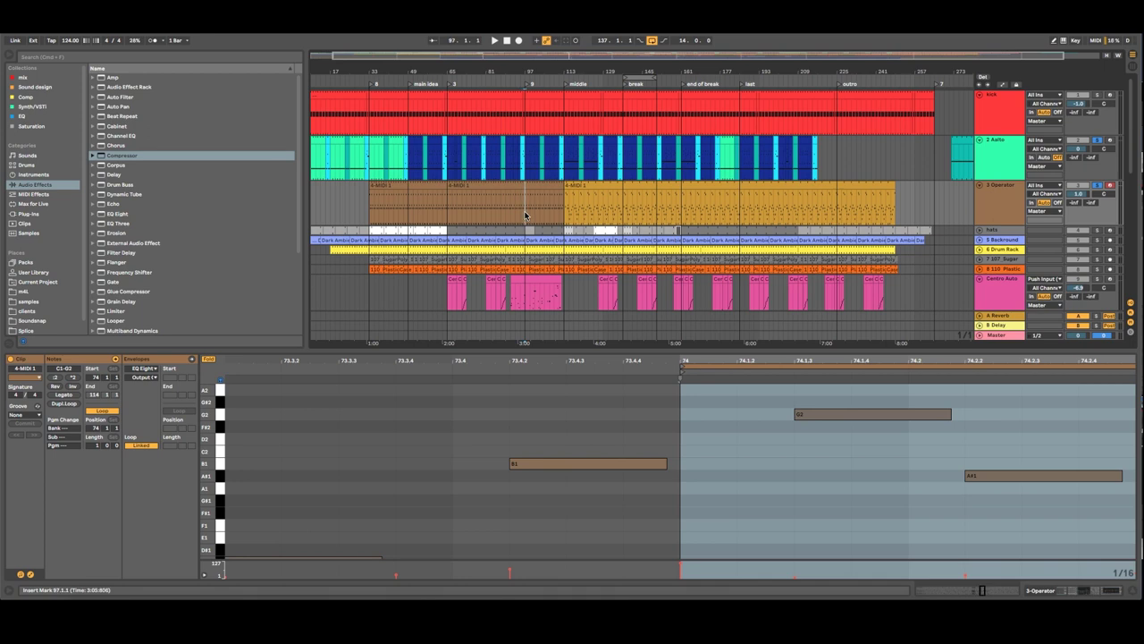
click(545, 185)
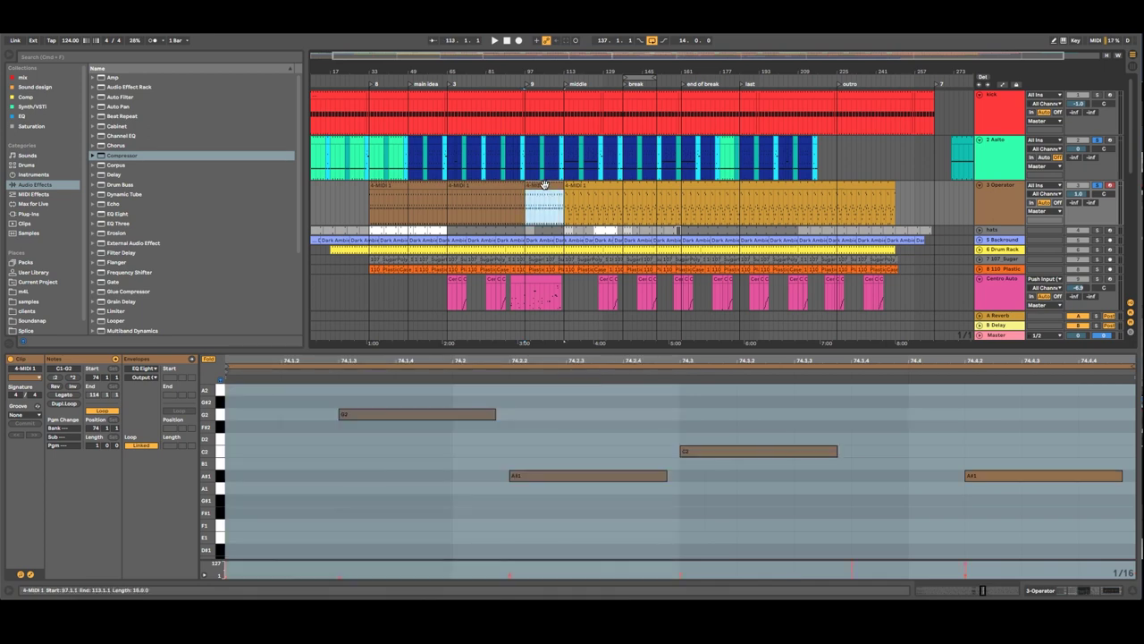
drag(544, 185, 739, 186)
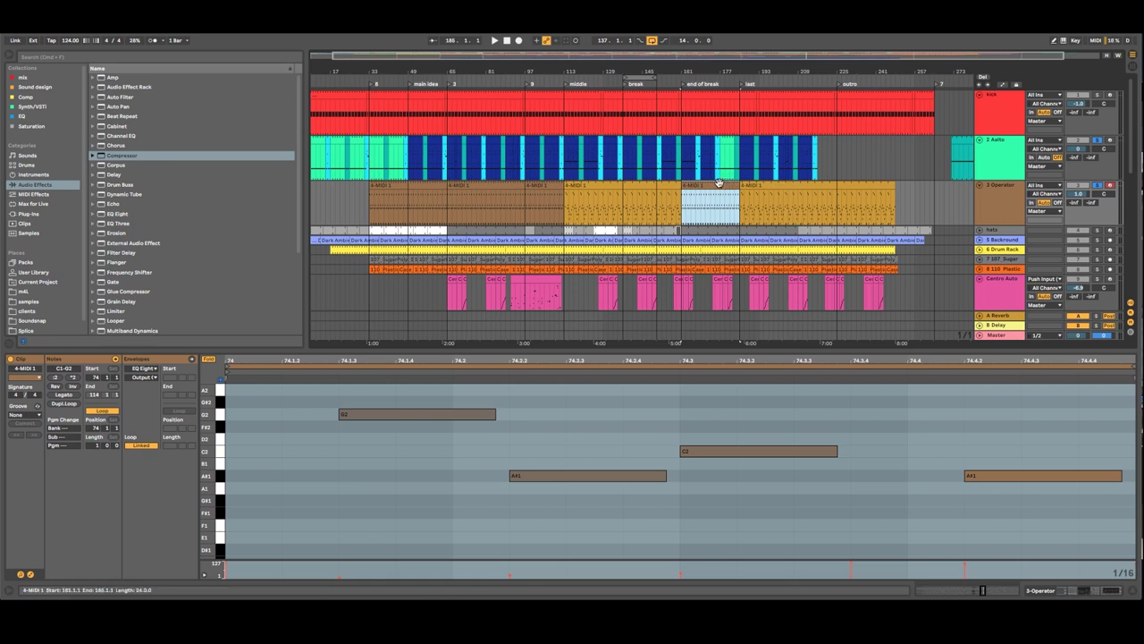
drag(719, 182, 898, 217)
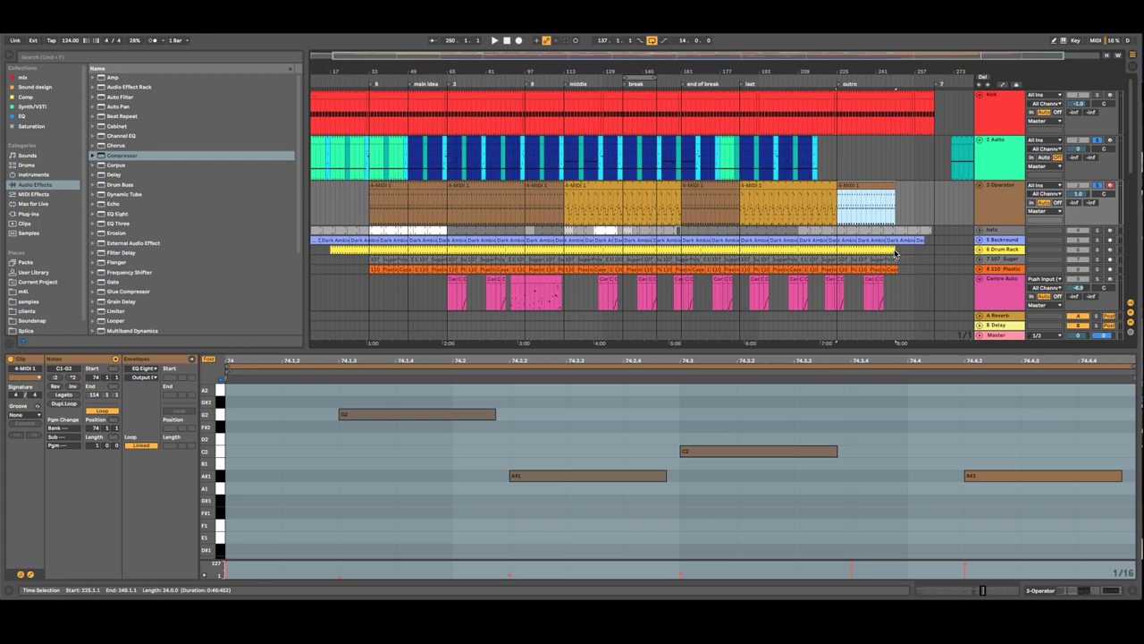
Step: Trim the last clips on the 107_Sugar and 110_Plastic tracks to end at bar 249
mouse_move(900, 68)
mouse_down()
mouse_move(900, 116)
mouse_move(900, 70)
mouse_up()
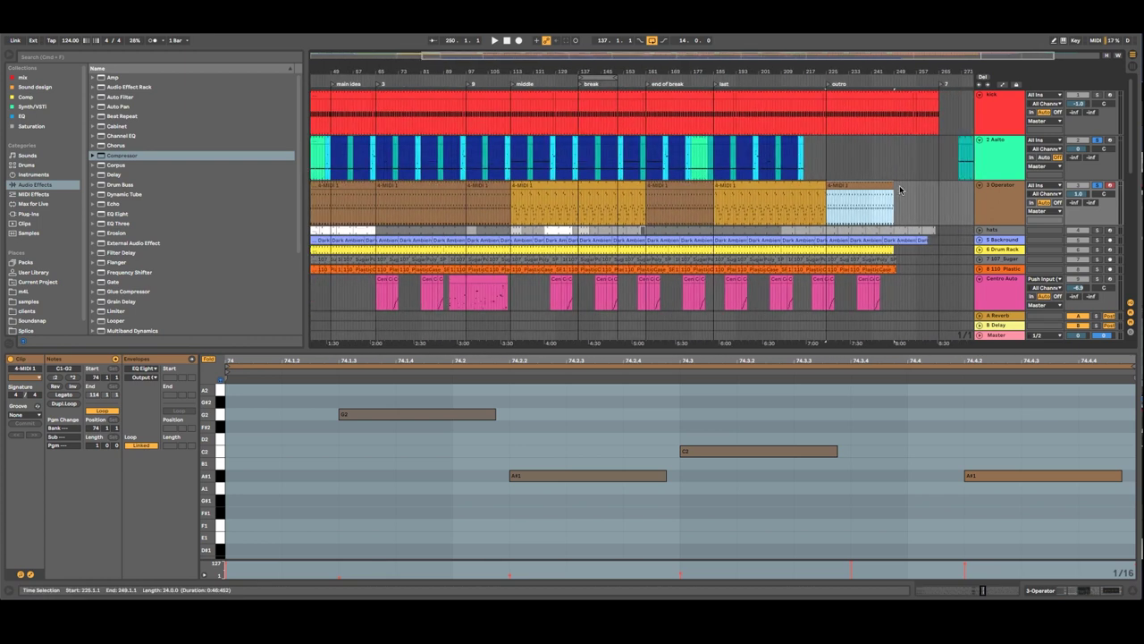
click(894, 268)
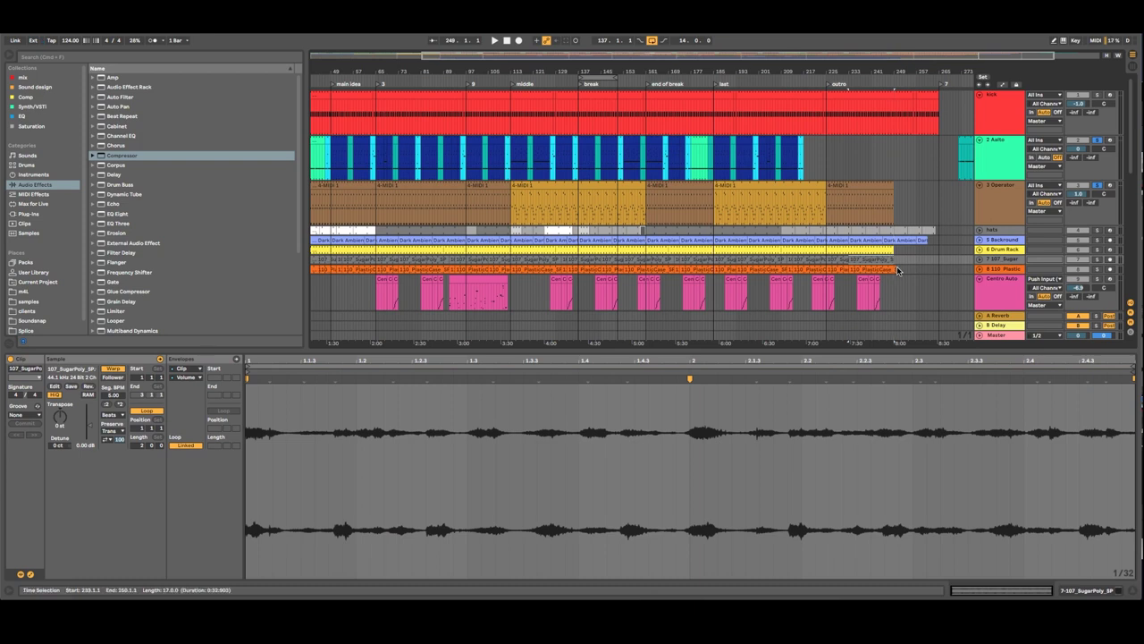
scroll(973, 178, down, 3)
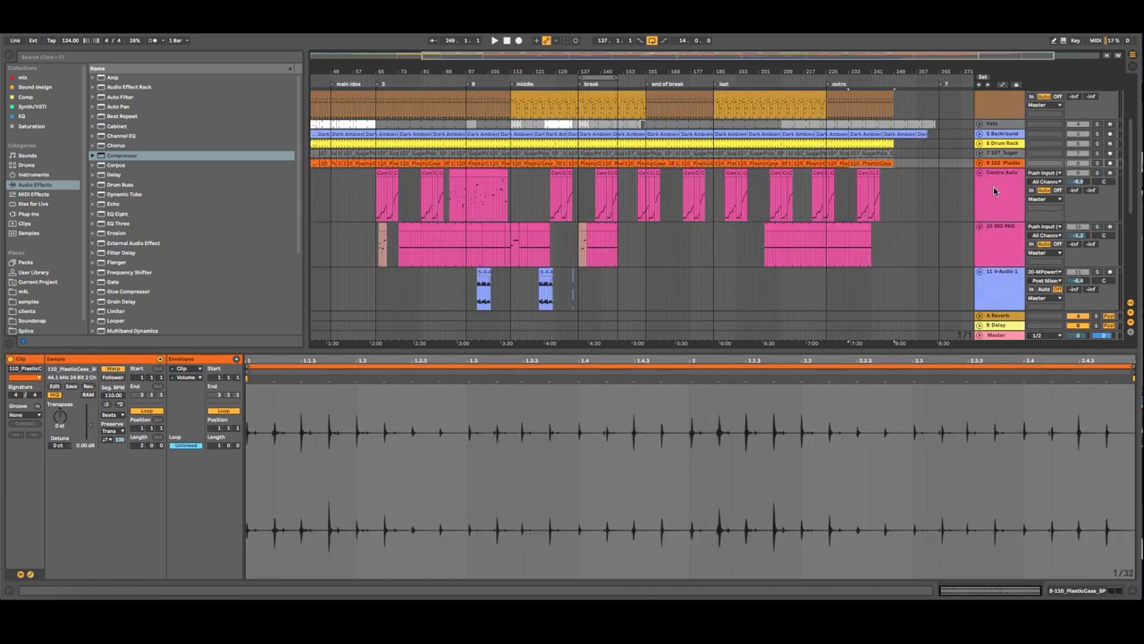
click(973, 178)
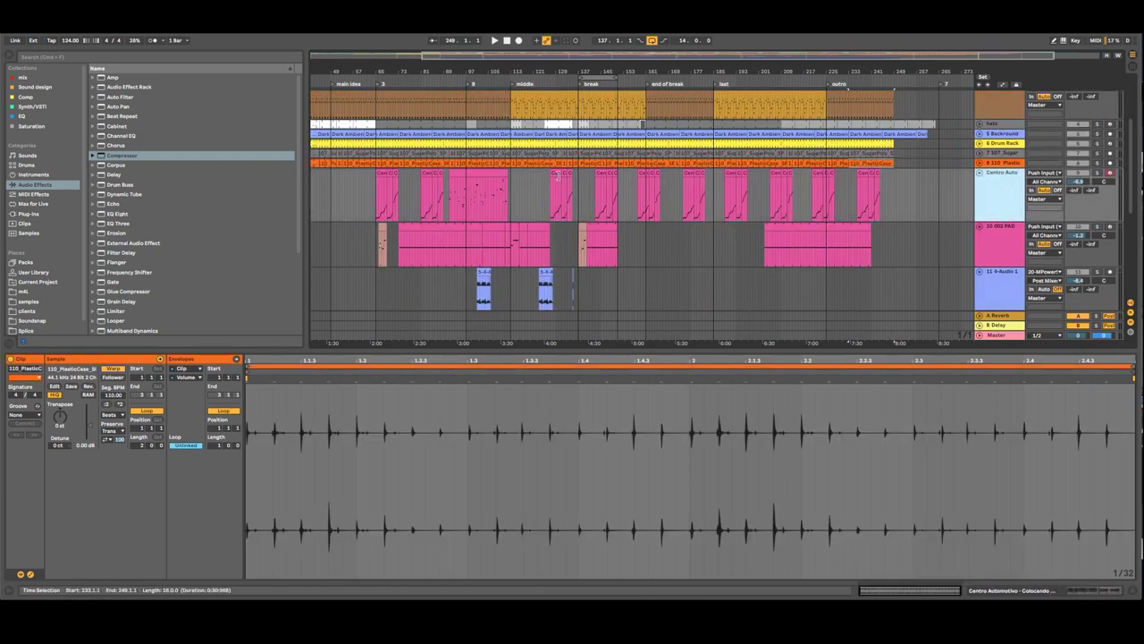
click(480, 176)
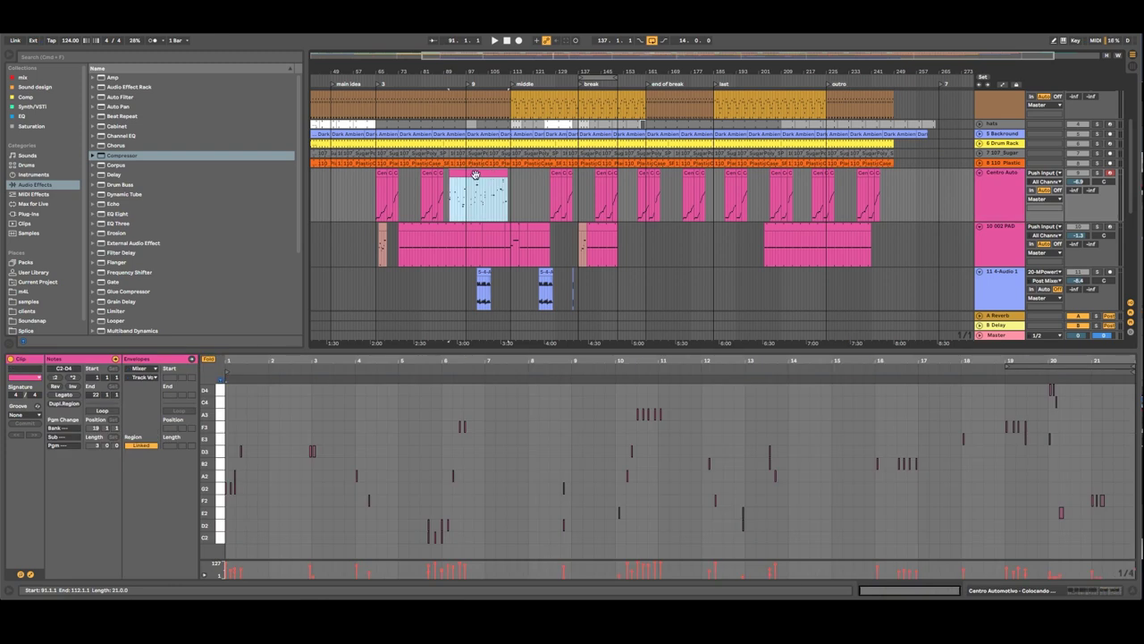
drag(475, 172, 877, 185)
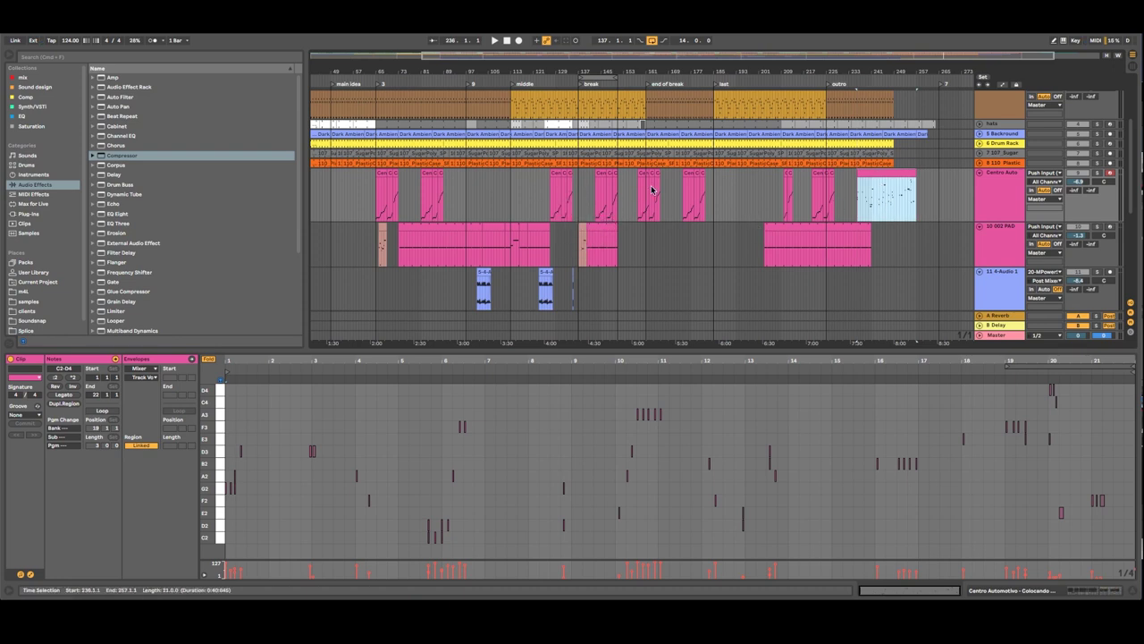
drag(865, 173, 489, 197)
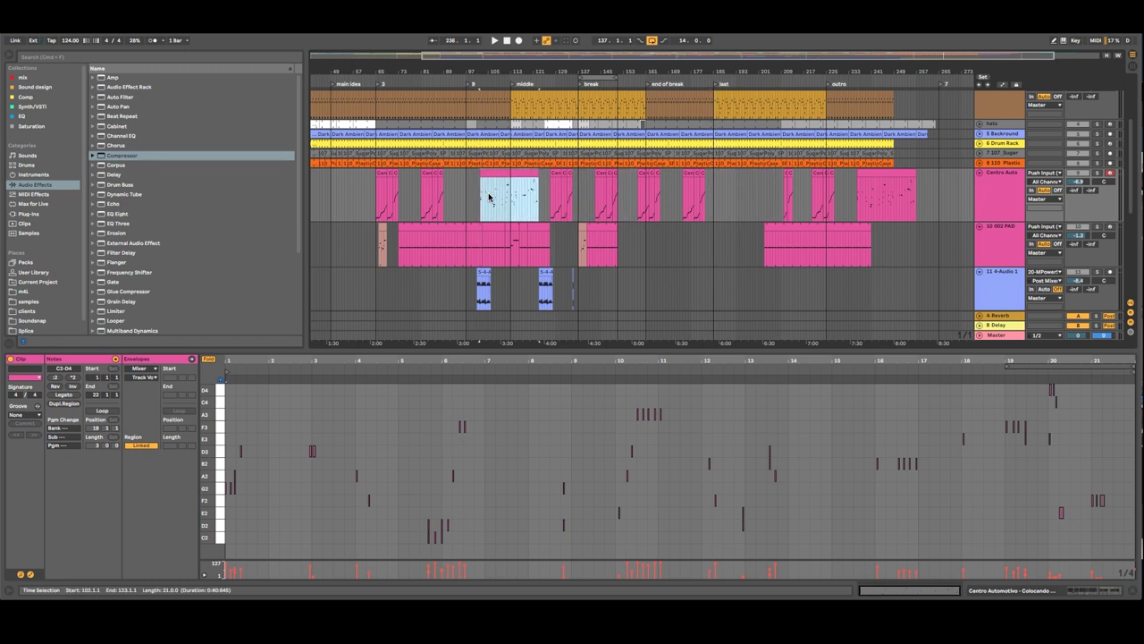
key(super+z)
key(super+z)
key(super+z)
key(super+z)
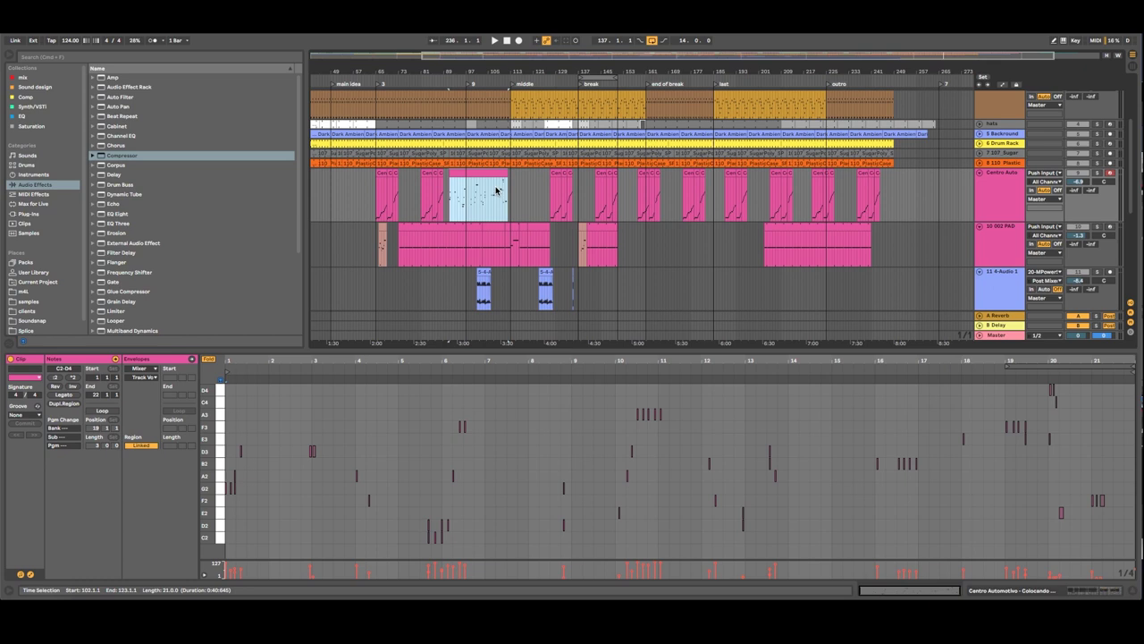
Step: Copy the long Centro Auto MIDI clip at bar 91 to bar 189 and to bar 236 on the same track
click(699, 190)
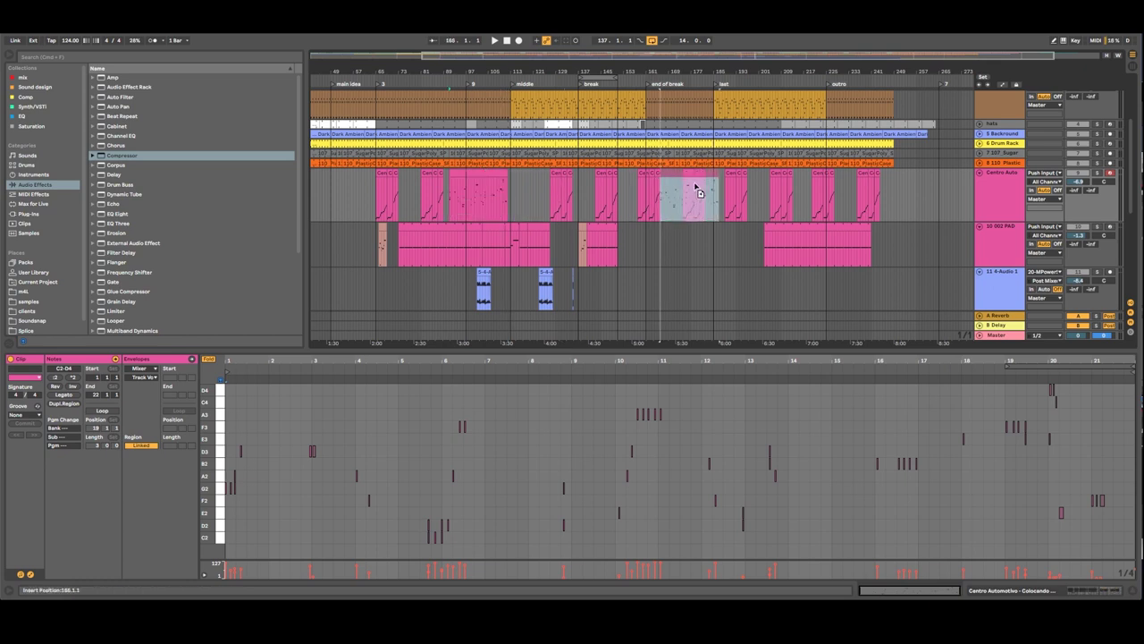
drag(695, 186, 758, 191)
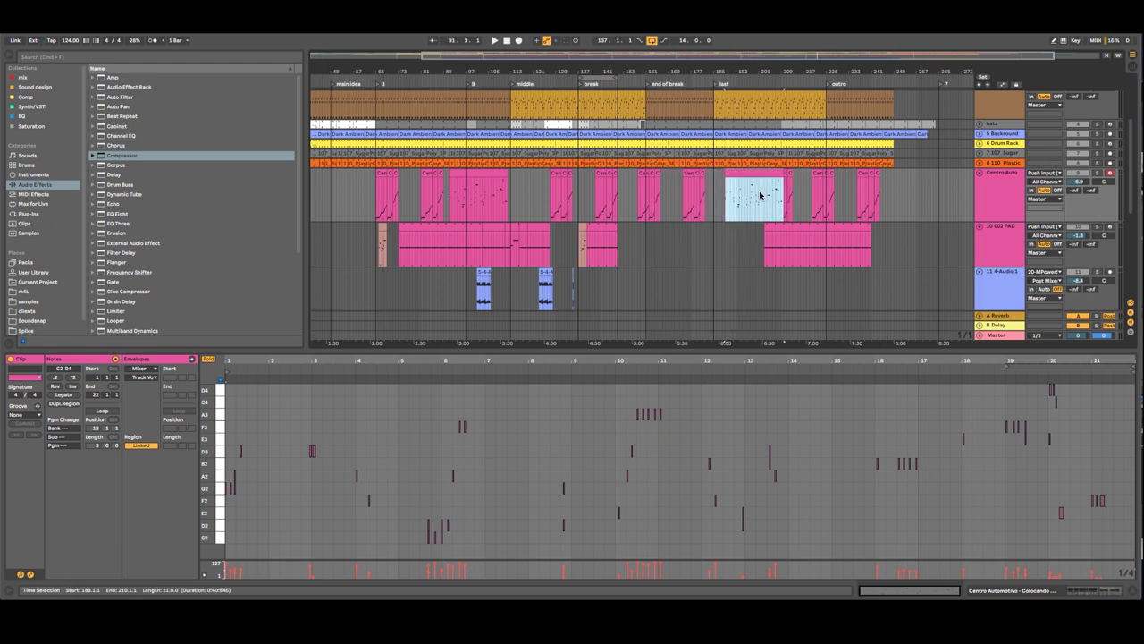
click(860, 185)
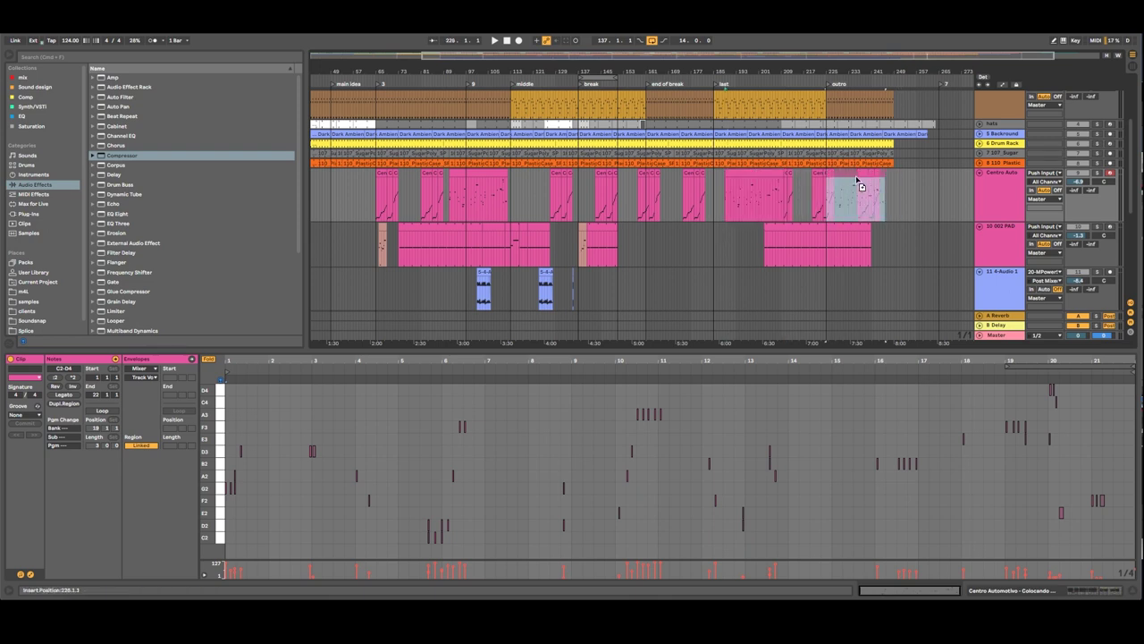
drag(860, 185, 889, 186)
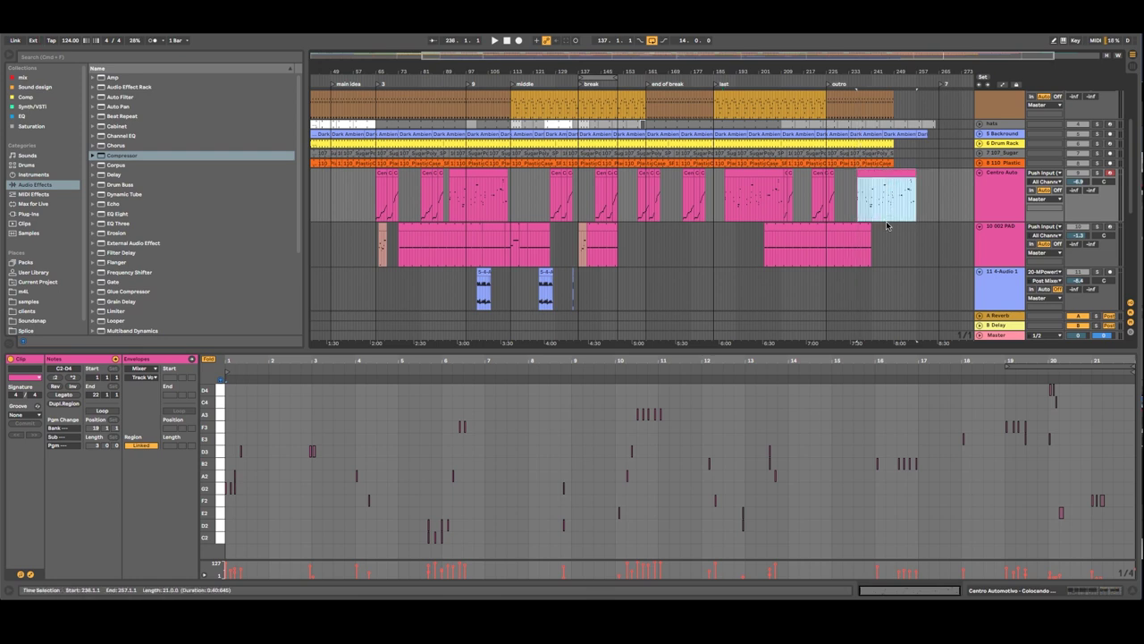
Step: Save the set and collapse the Centro Auto track
click(984, 186)
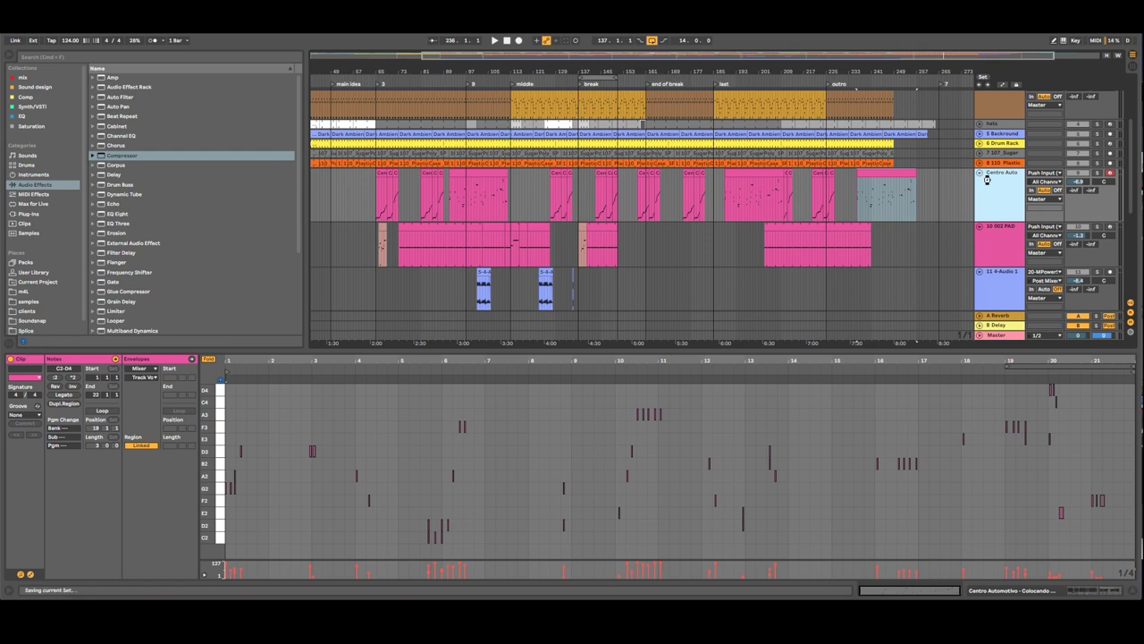
click(981, 174)
click(984, 197)
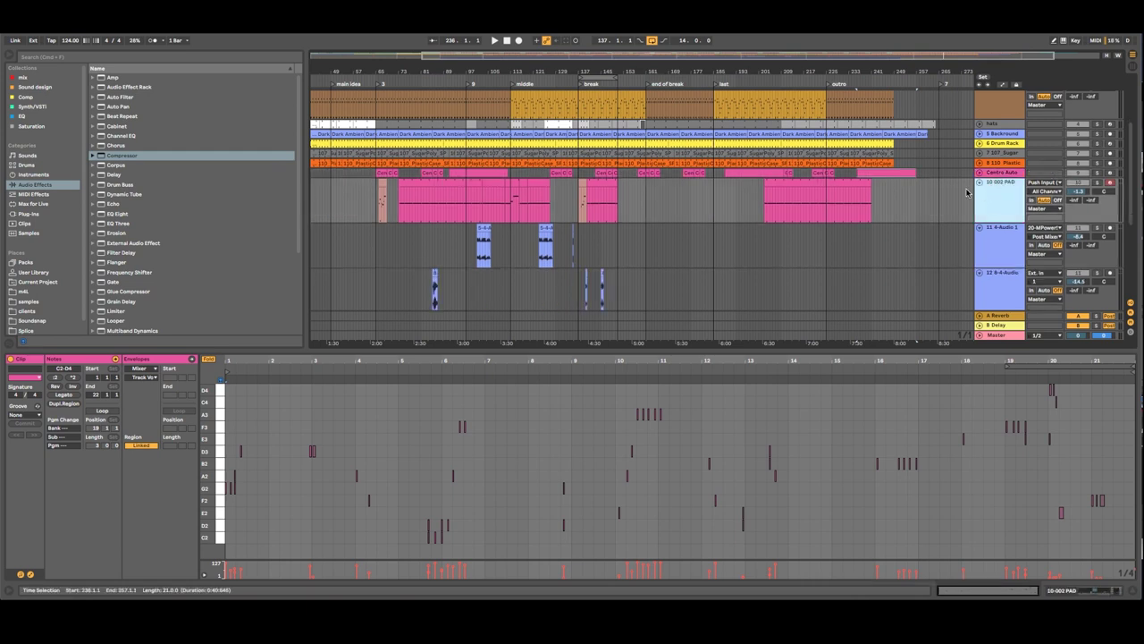
click(824, 186)
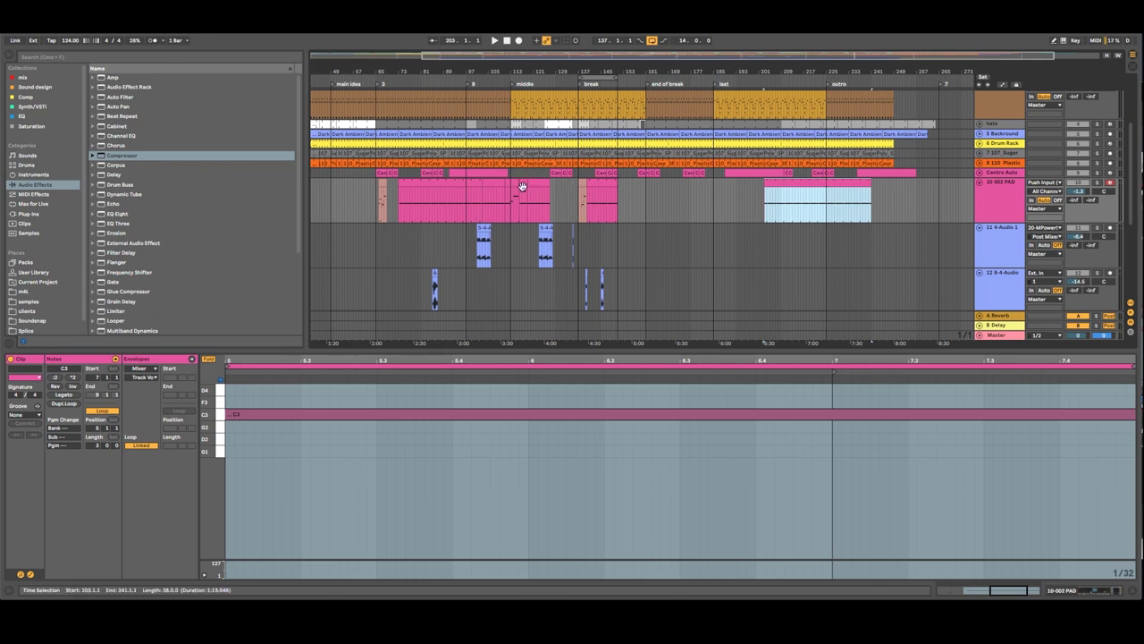
Step: Solo the 11 4-Audio 1 track and audition its very short clip just before the break
scroll(516, 207, down, 1)
click(546, 222)
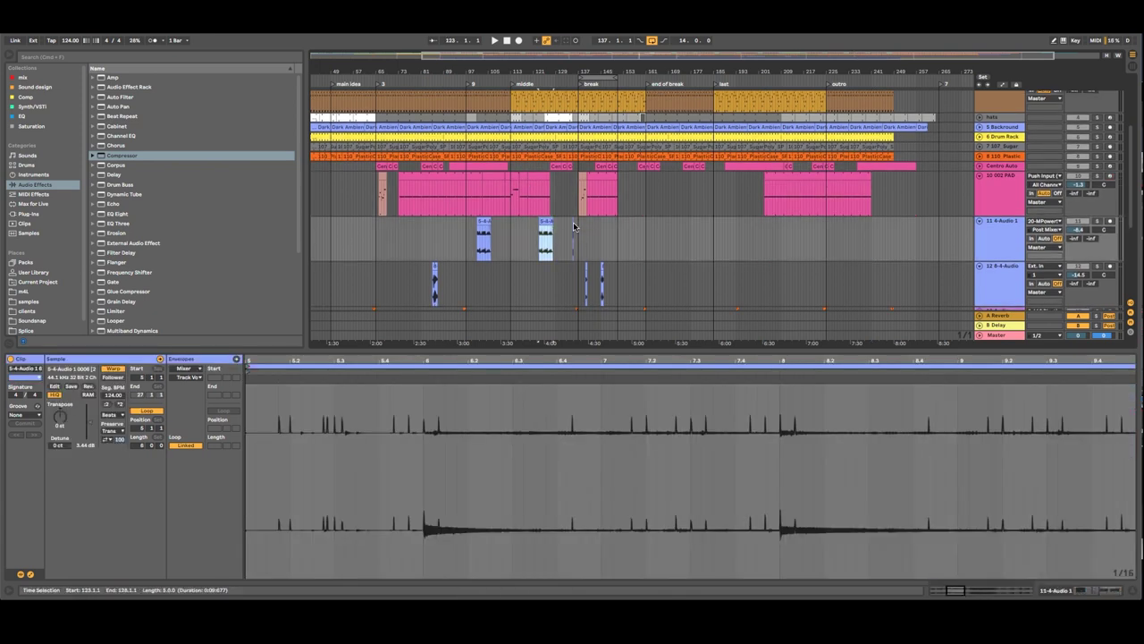
drag(571, 73, 571, 125)
click(575, 78)
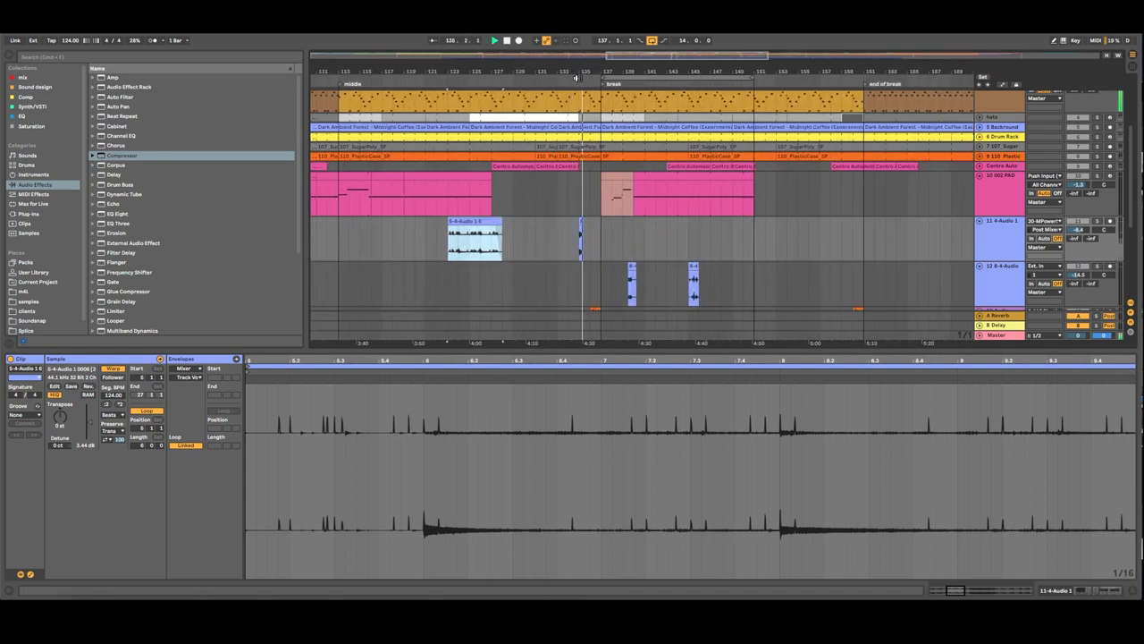
click(1098, 221)
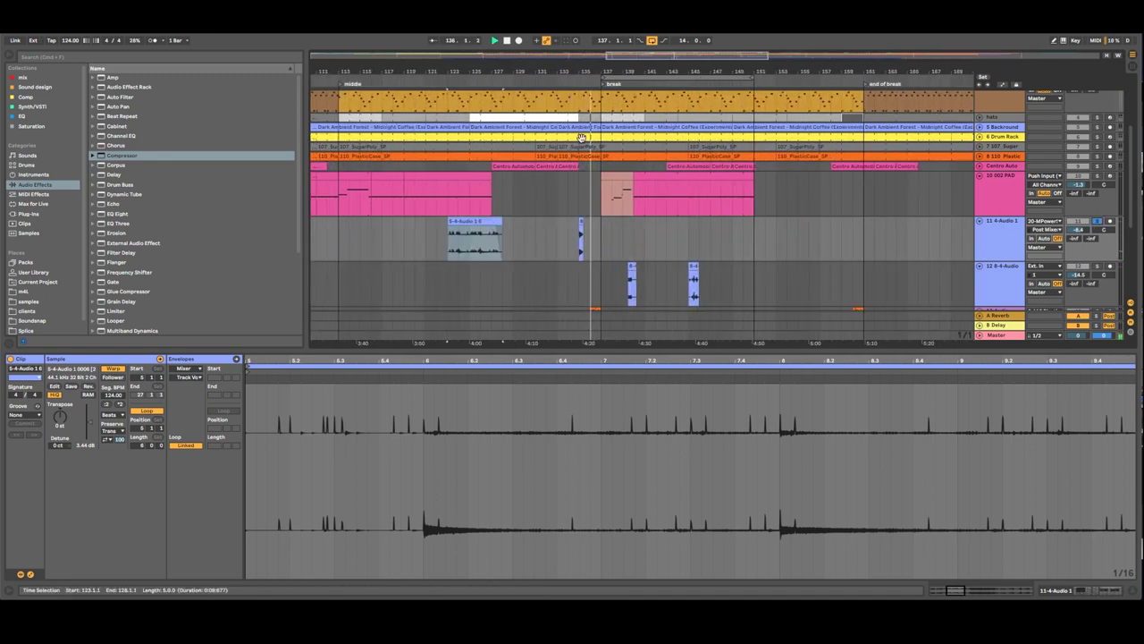
click(576, 81)
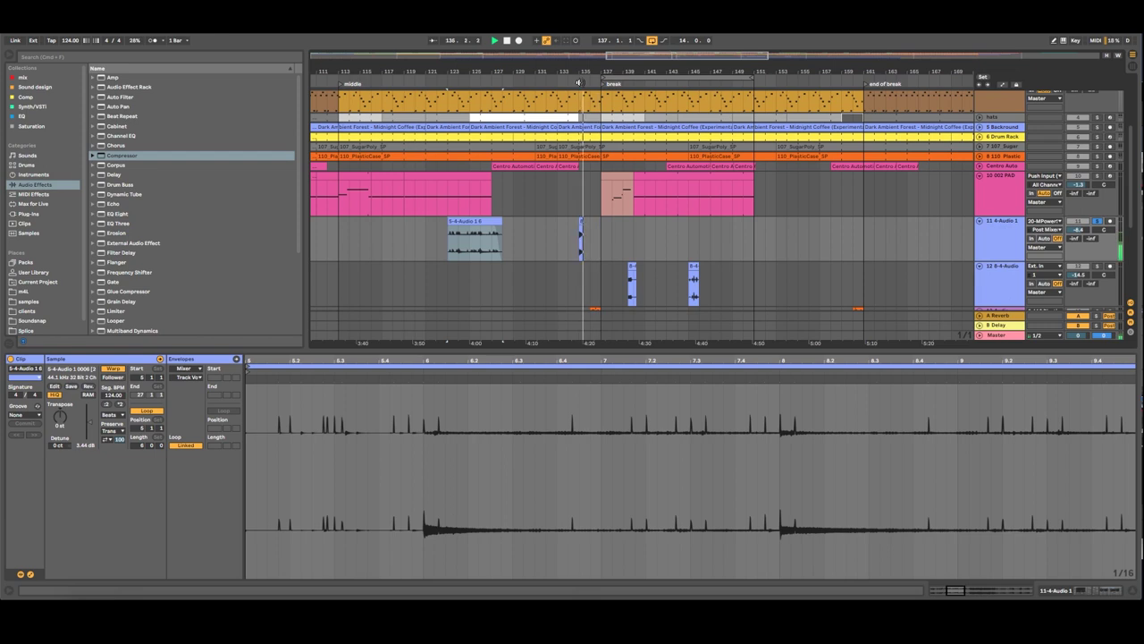
key(space)
Step: Move the very short 4-Audio 1 clip from just before the break to bar 161, where the end of break starts
drag(578, 71, 577, 47)
click(577, 222)
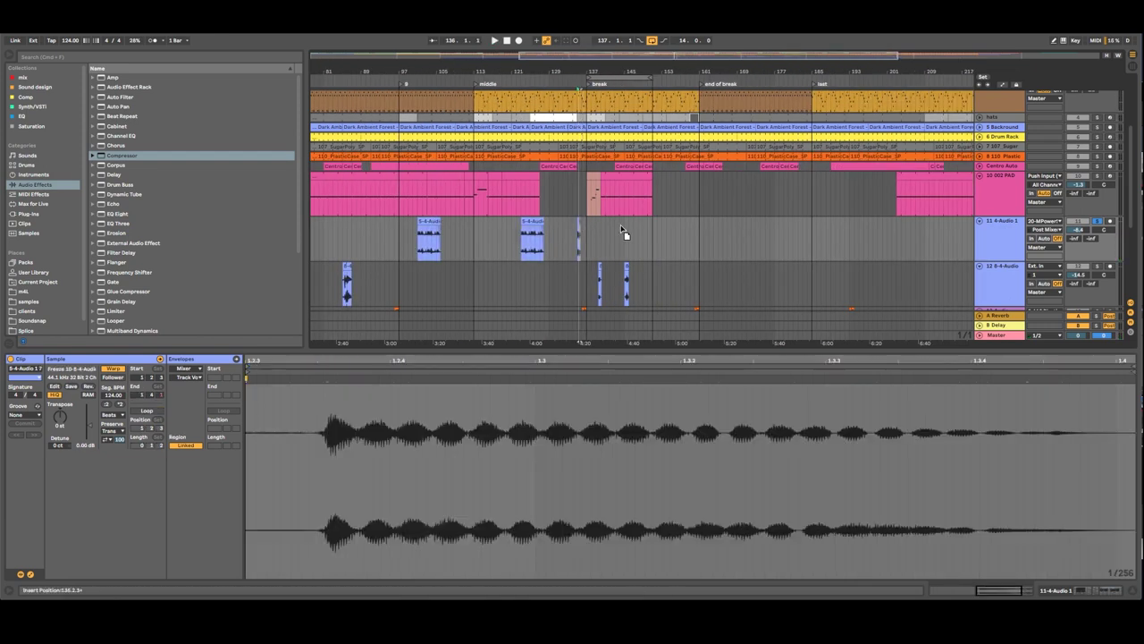
click(700, 237)
drag(700, 233, 700, 236)
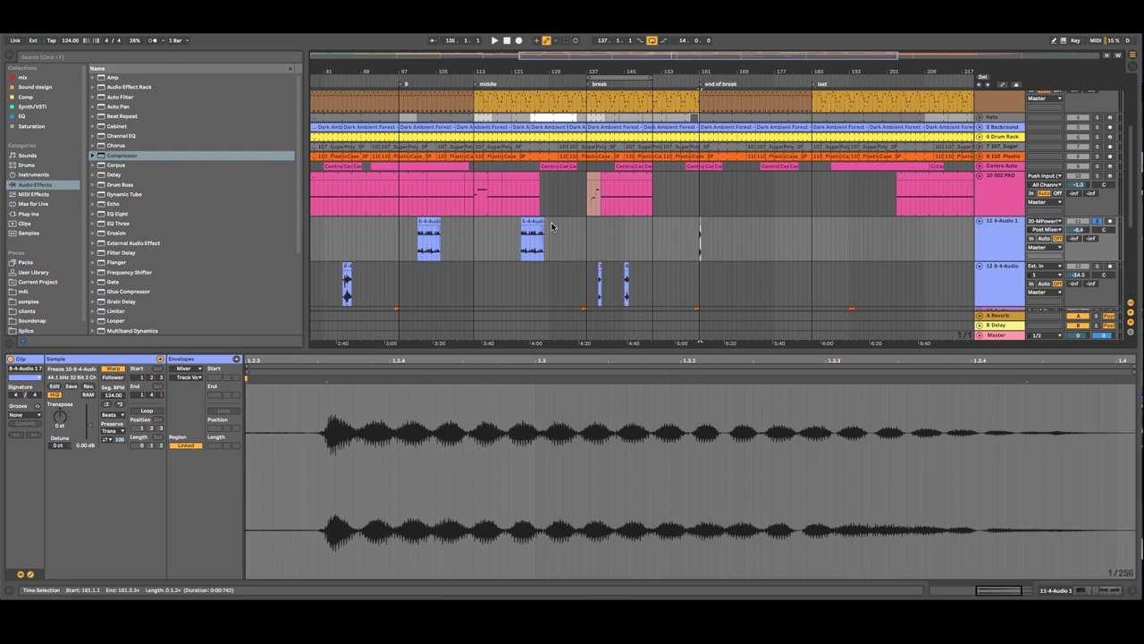
Step: Duplicate bars 113–137 of the 4-Audio 1 track into the following 24 bars
drag(584, 225, 474, 229)
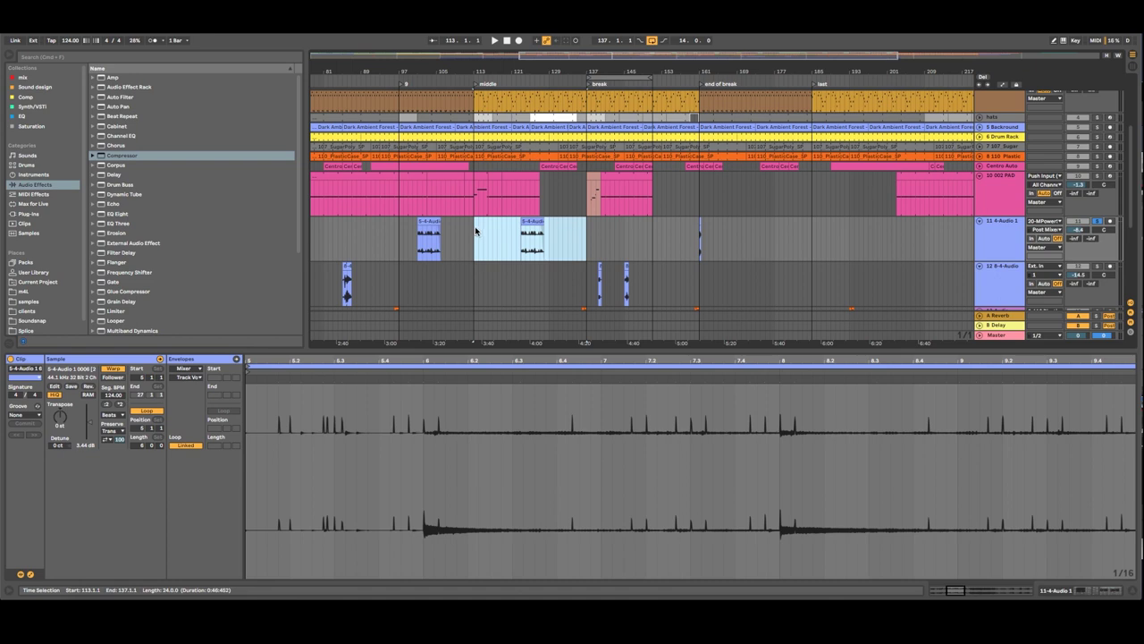
key(ctrl+d)
click(613, 241)
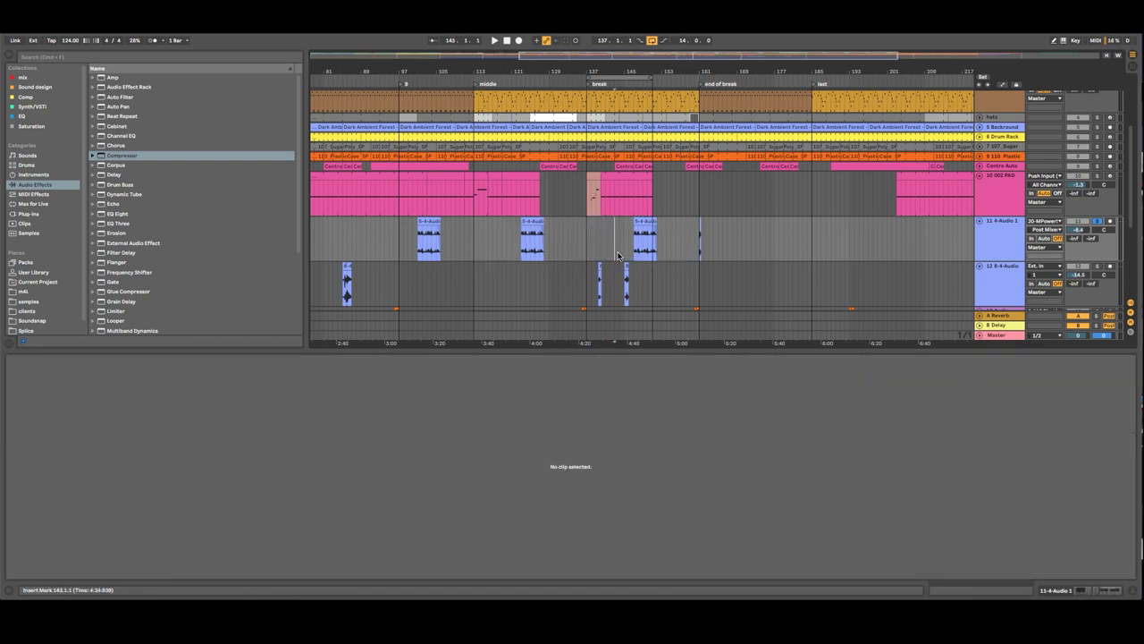
Step: Collapse the 13 Audio track with the short orange clips and move it directly below the Drum Rack track
scroll(620, 247, up, 5)
scroll(619, 262, down, 3)
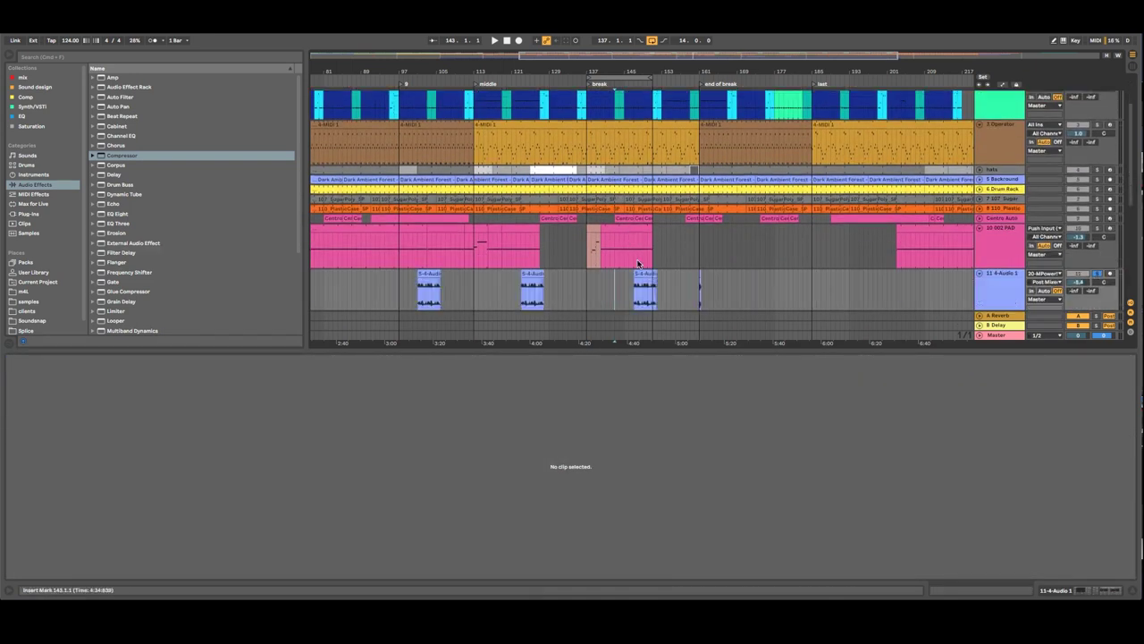
scroll(499, 286, down, 1)
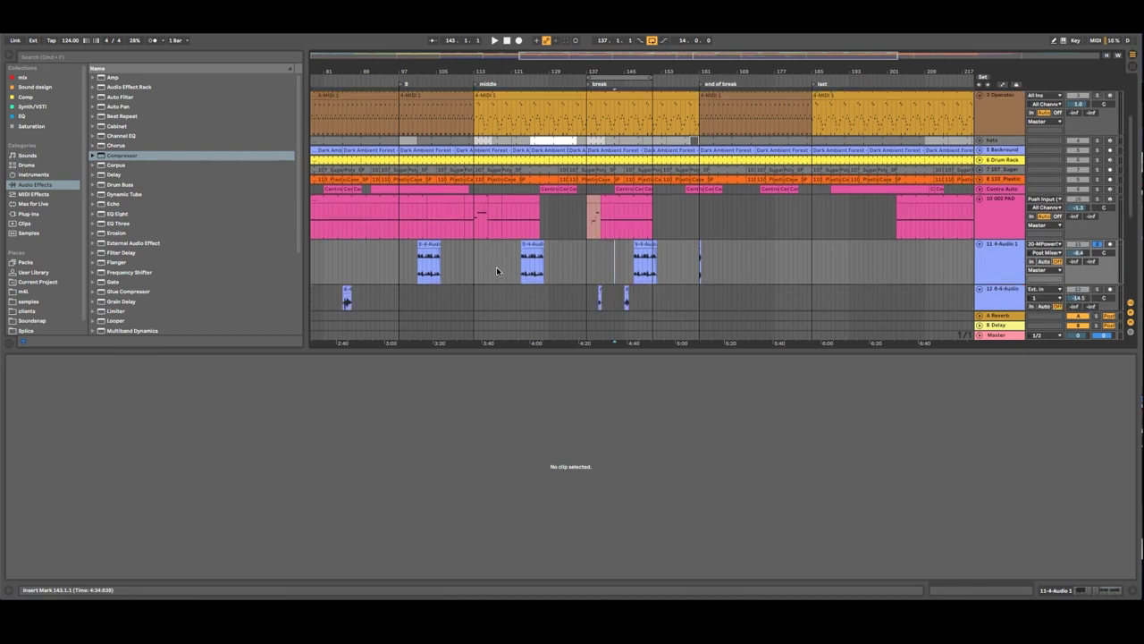
scroll(496, 267, down, 2)
click(991, 250)
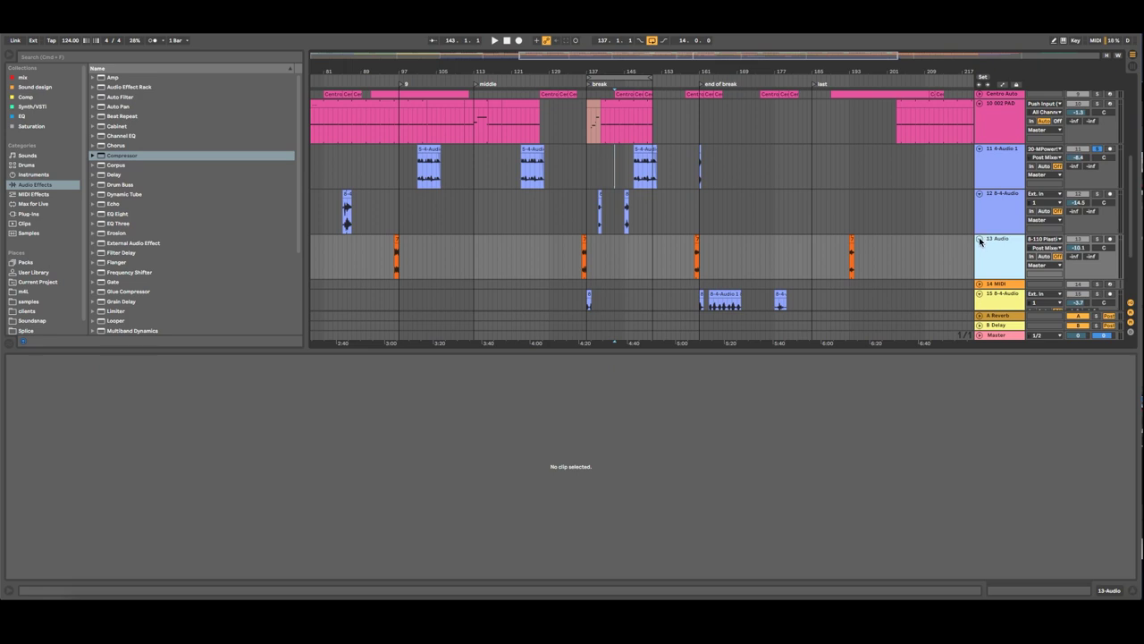
click(980, 239)
drag(577, 68, 614, 69)
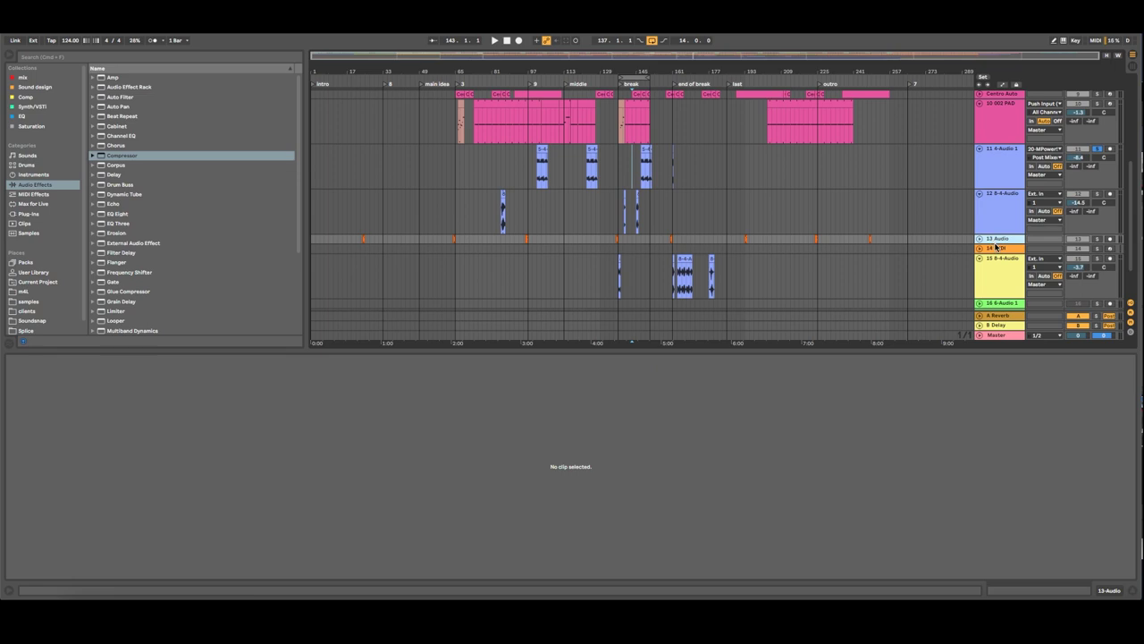
drag(995, 247, 991, 162)
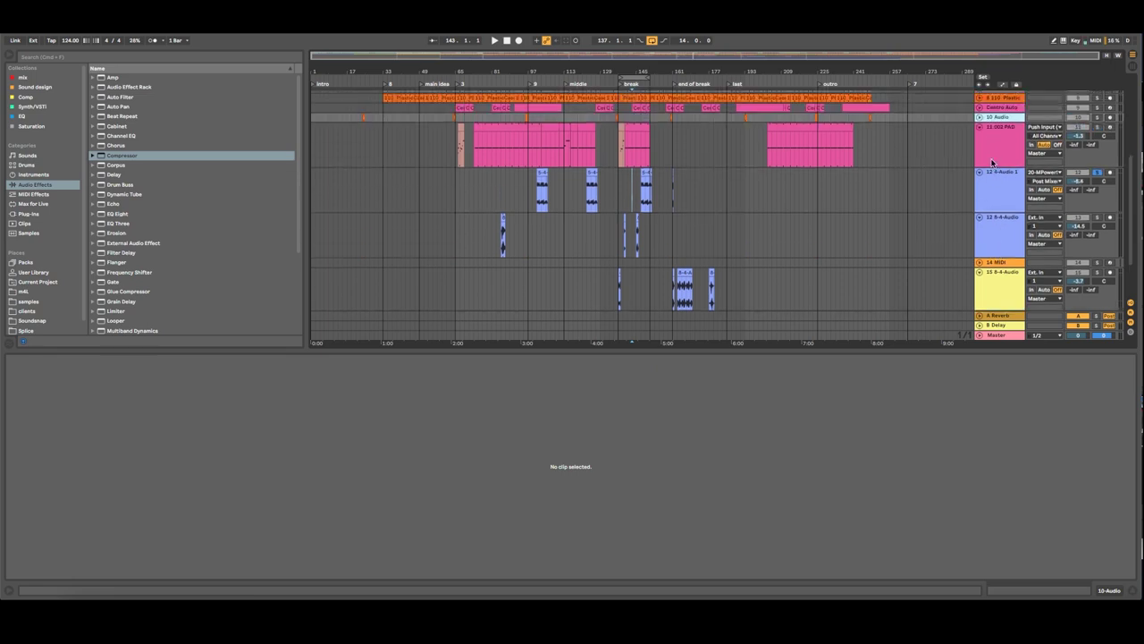
scroll(992, 168, up, 2)
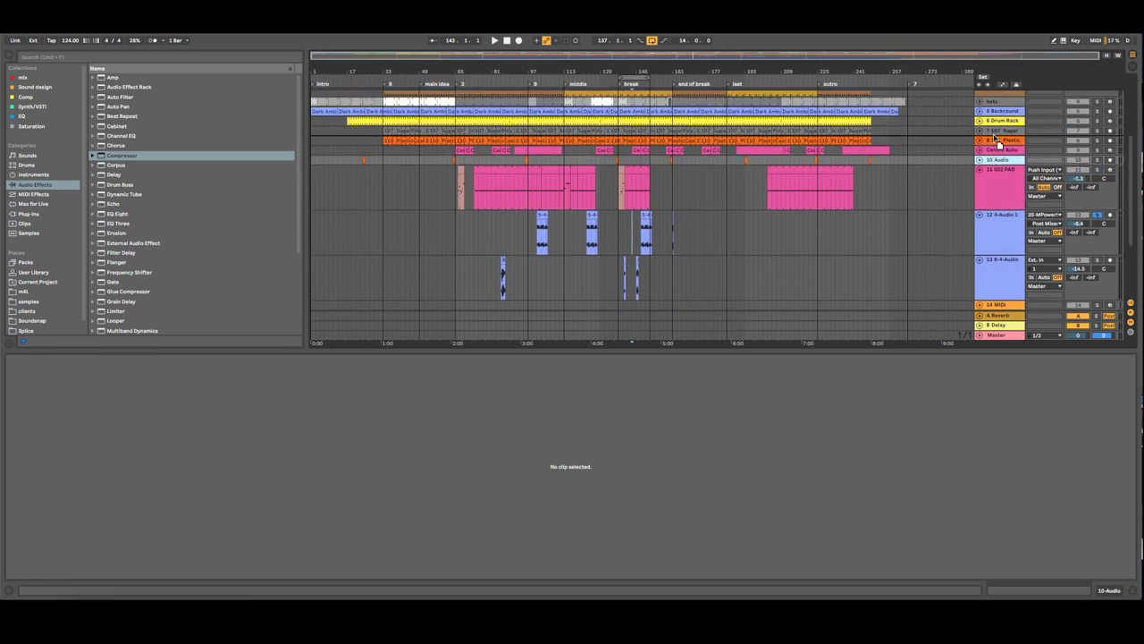
drag(997, 125, 995, 124)
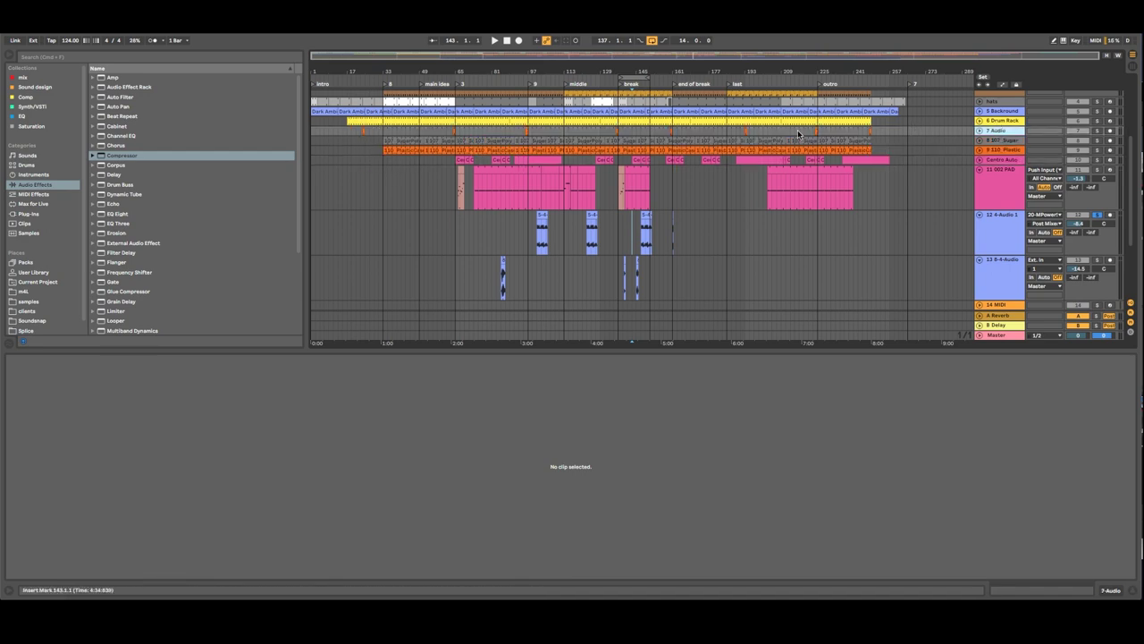
Step: Collapse the 12 4-Audio 1 and 13 8-4-Audio tracks and turn off the solo on 4-Audio 1
click(997, 139)
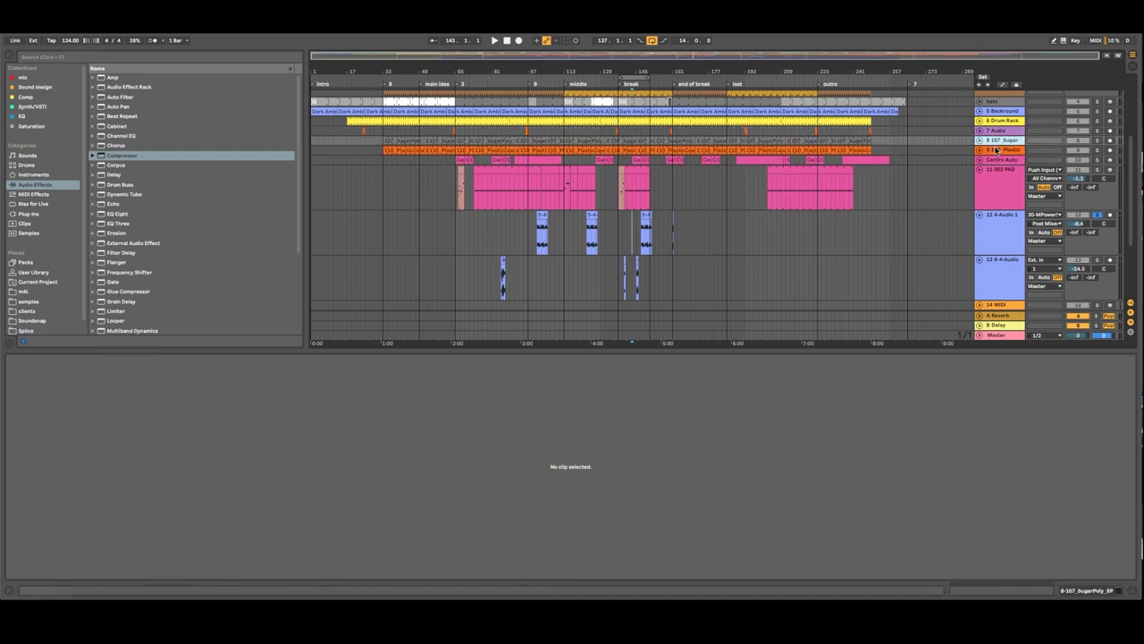
click(996, 149)
scroll(997, 173, down, 3)
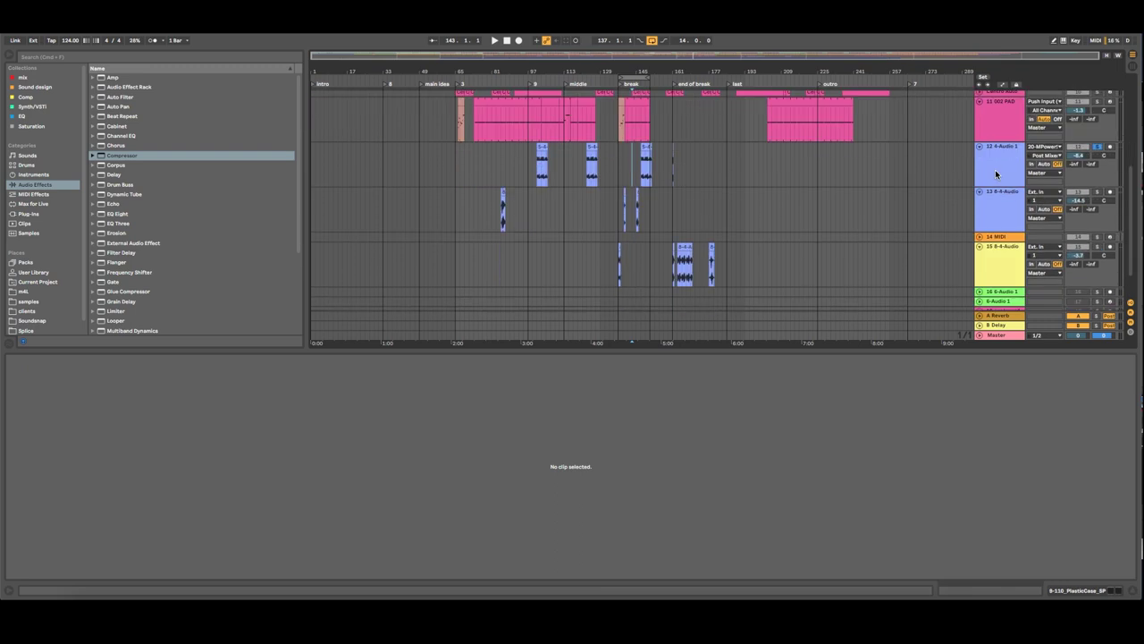
click(988, 204)
click(978, 192)
click(979, 147)
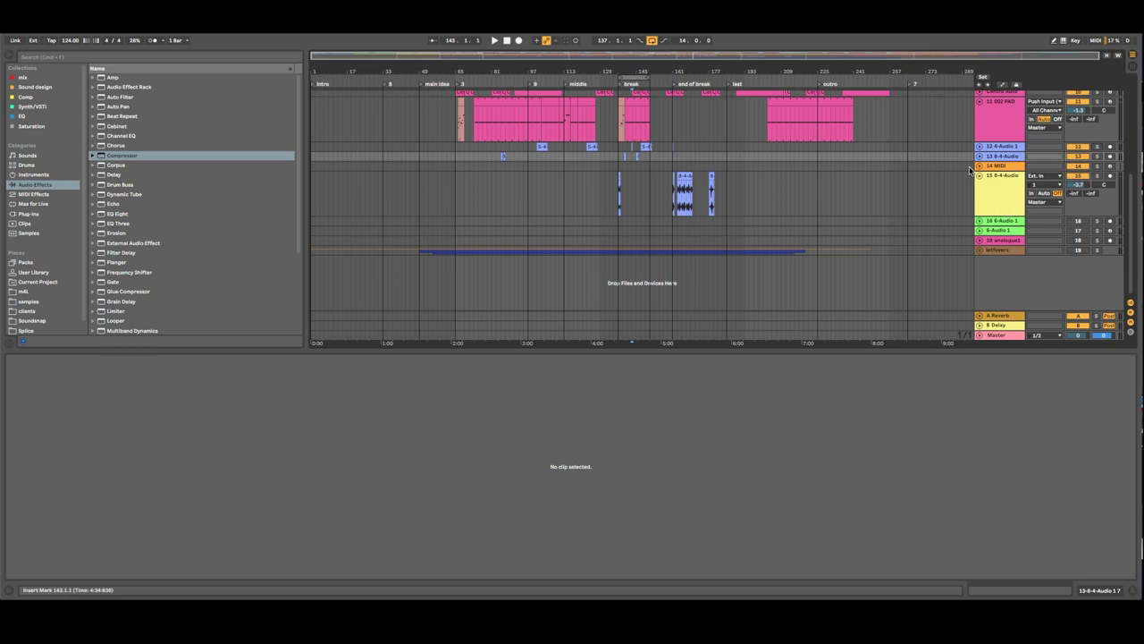
Step: Play the arrangement from bar 65 and delete the short brown clip between bars 64 and 71 on the 002 PAD track
scroll(969, 171, up, 8)
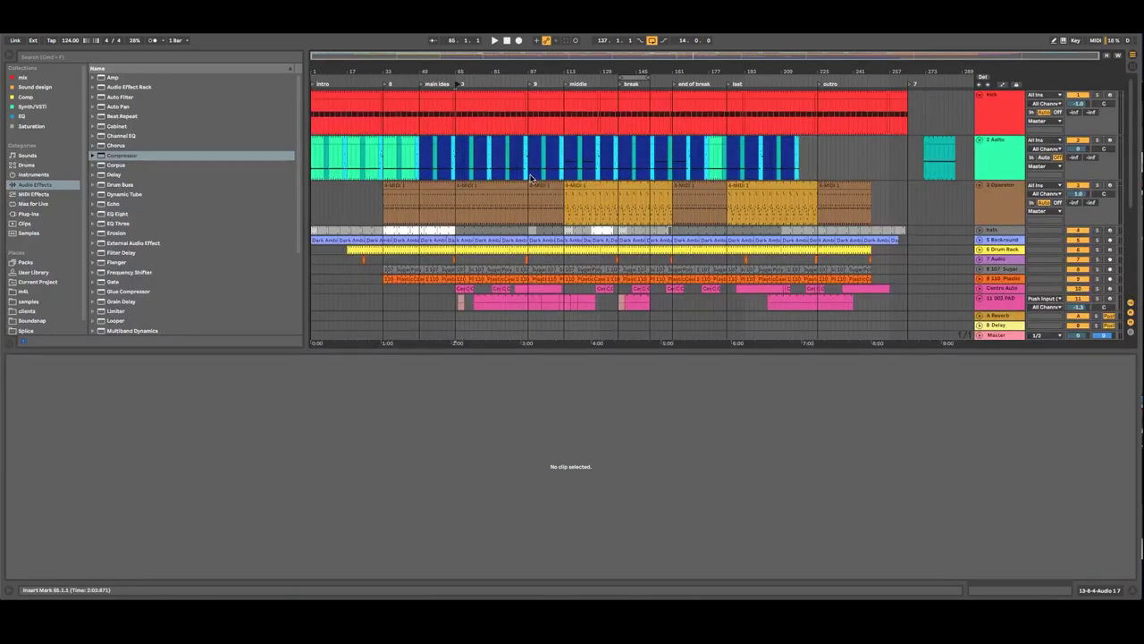
click(459, 85)
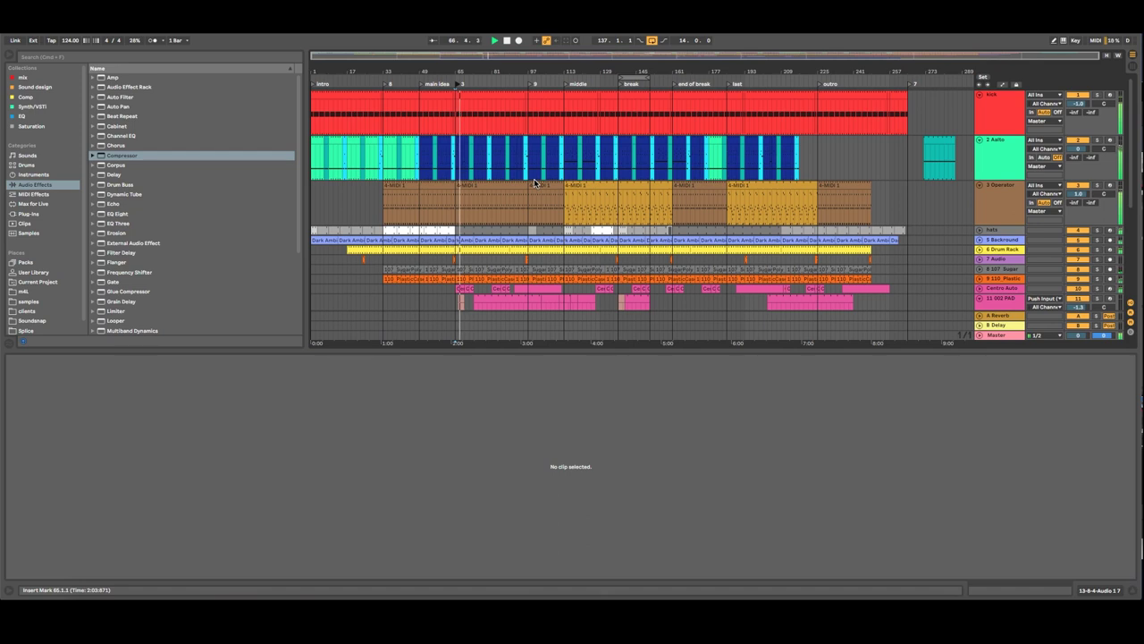
scroll(473, 205, down, 4)
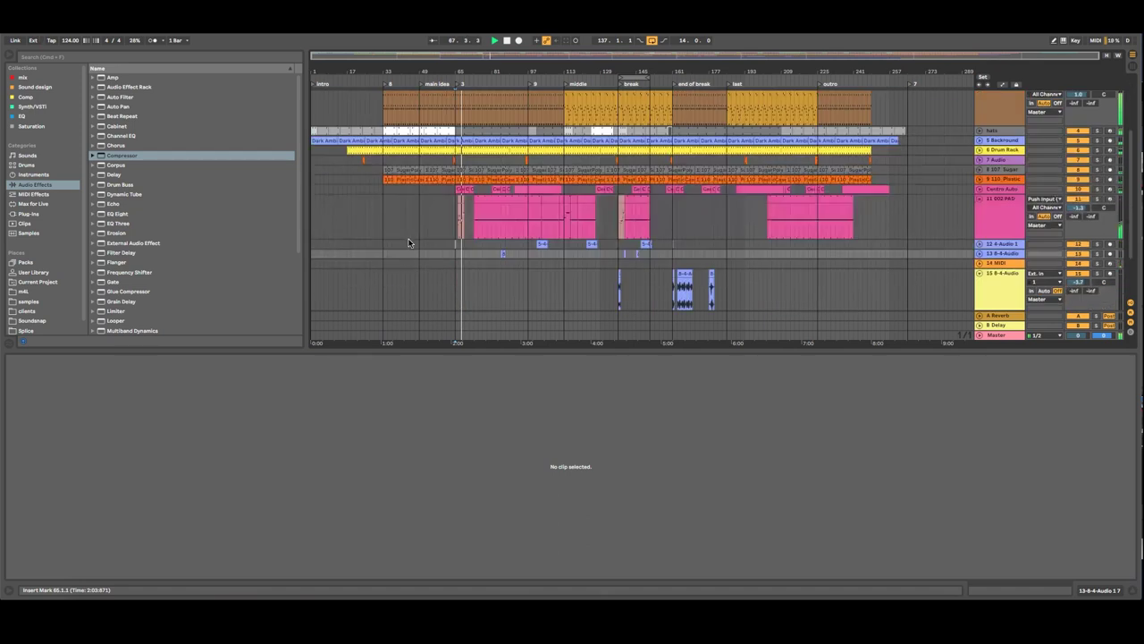
click(462, 215)
key(Delete)
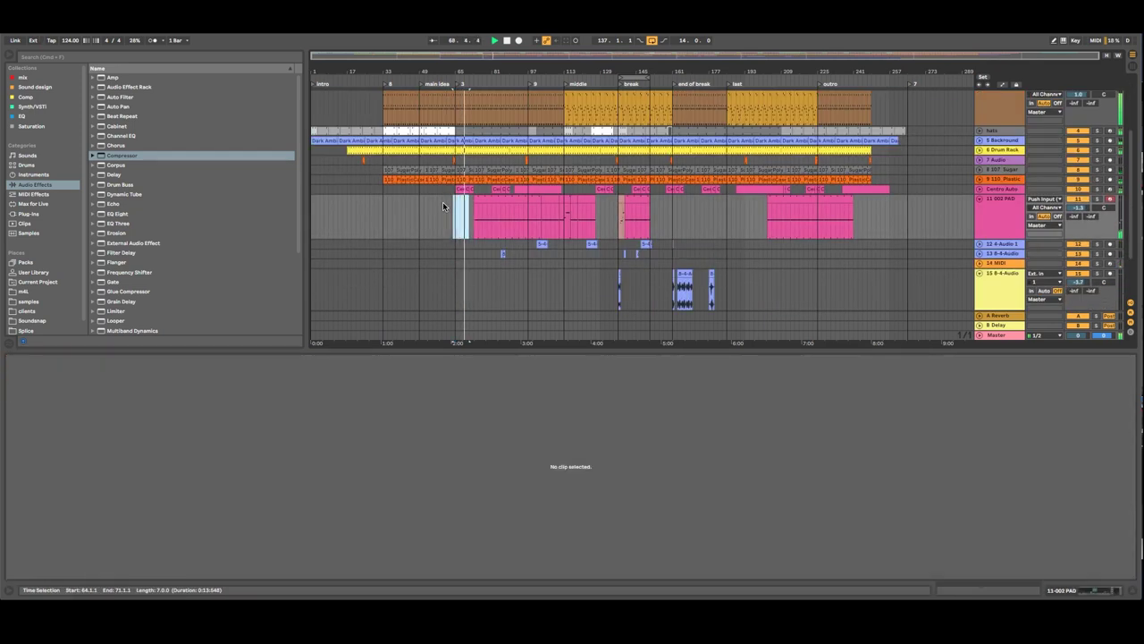
Step: Set the arrangement's fixed grid to 1/8 for editing the clips around bar 73
click(468, 219)
scroll(661, 263, down, 3)
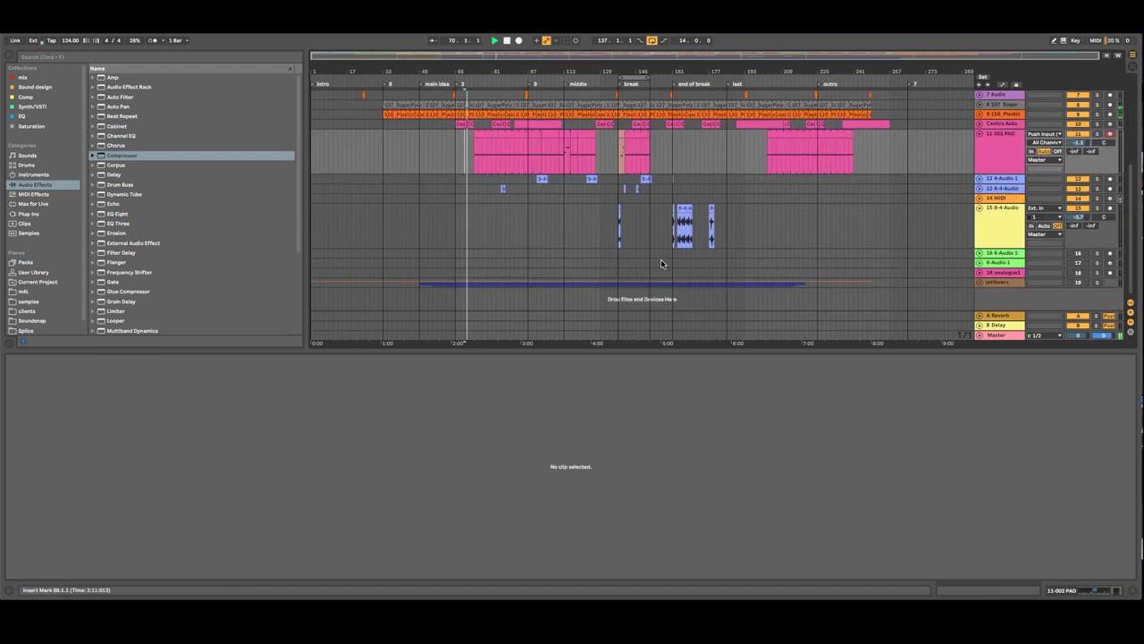
scroll(671, 257, up, 3)
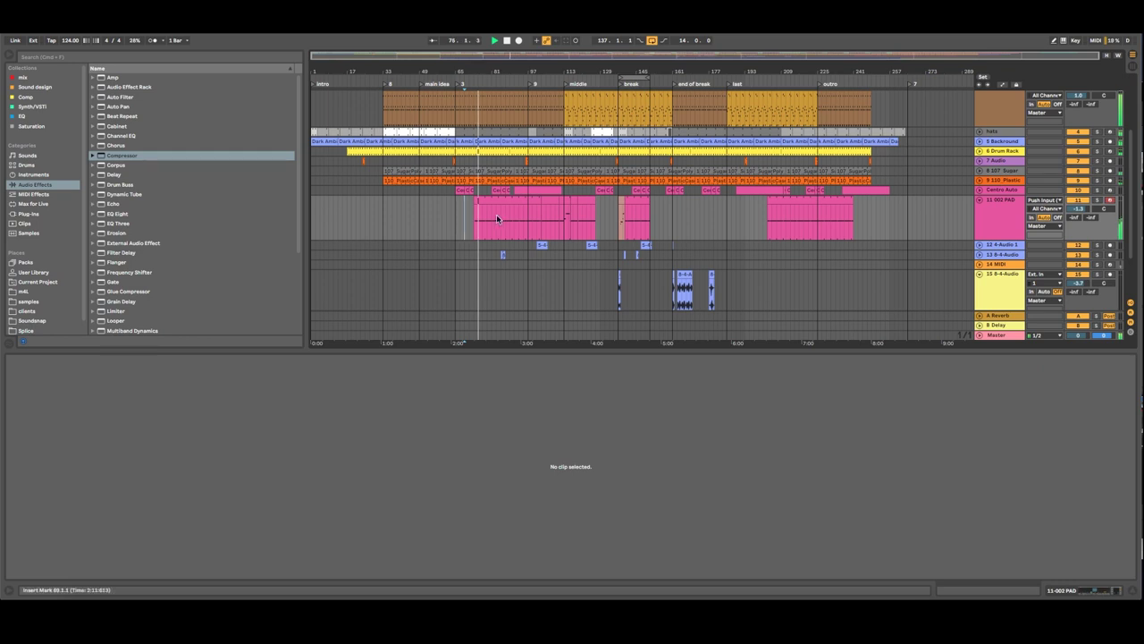
scroll(466, 89, up, 3)
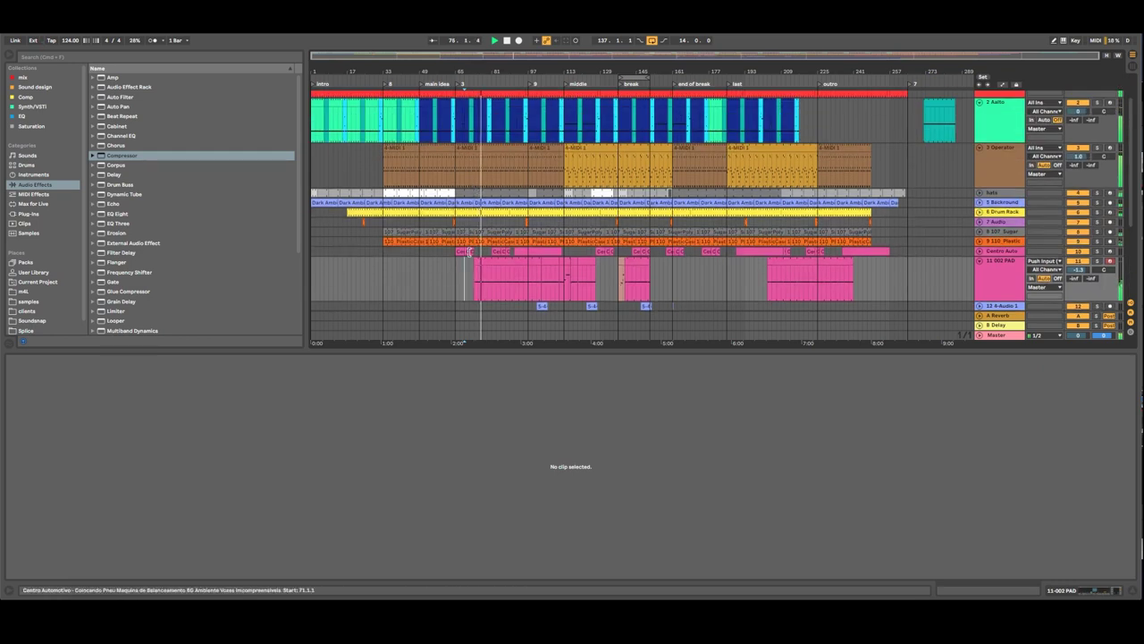
scroll(480, 170, up, 2)
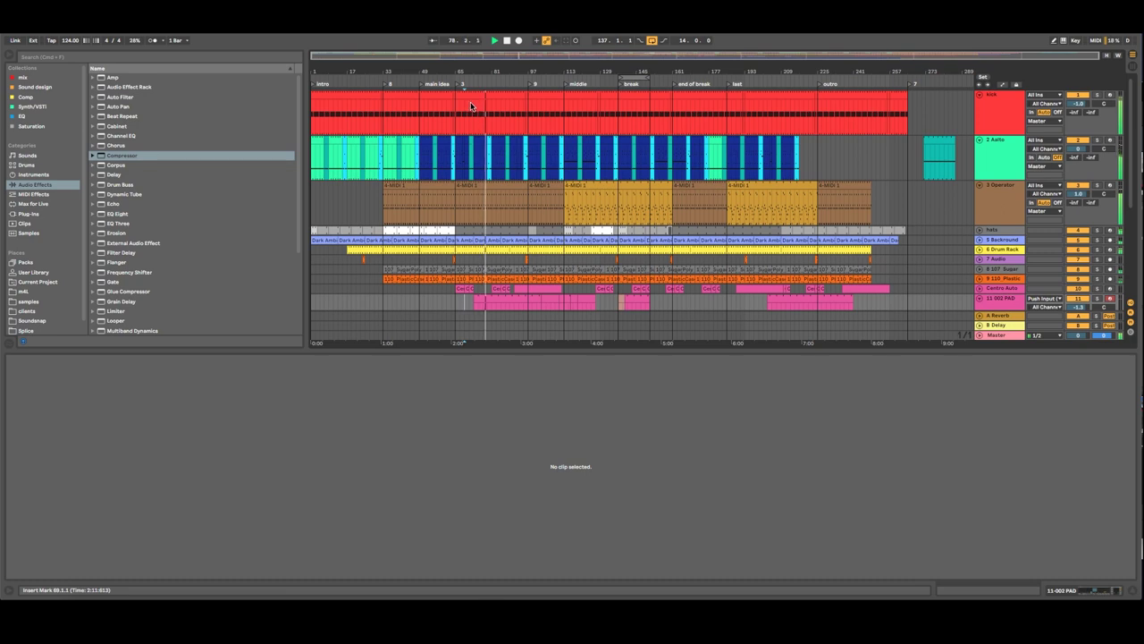
drag(465, 73, 481, 179)
click(585, 132)
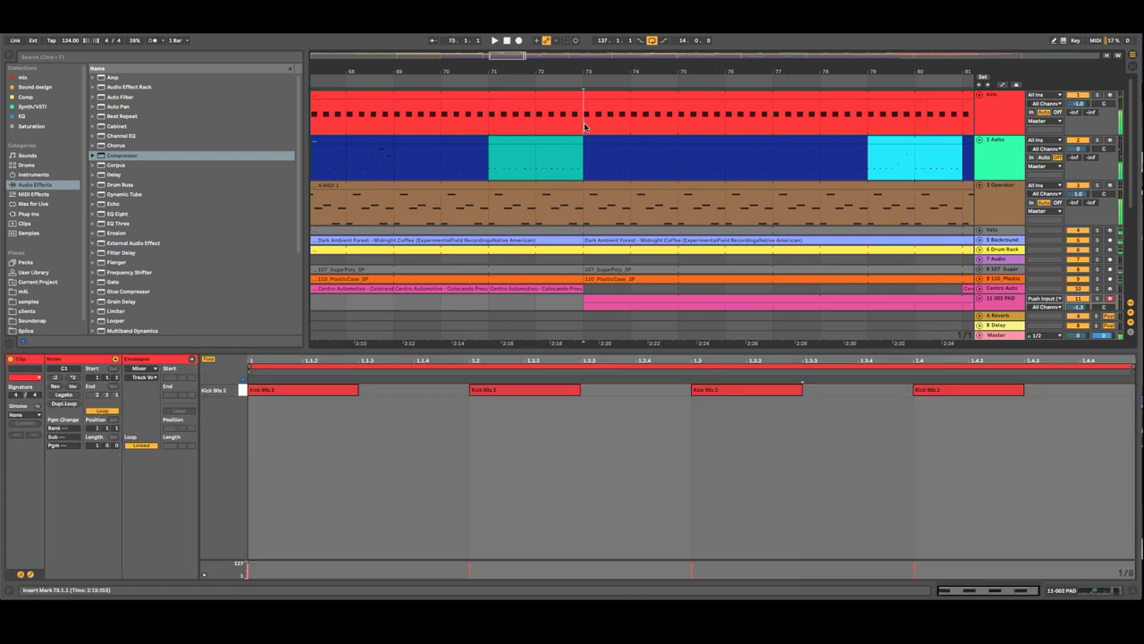
right_click(967, 339)
click(1008, 422)
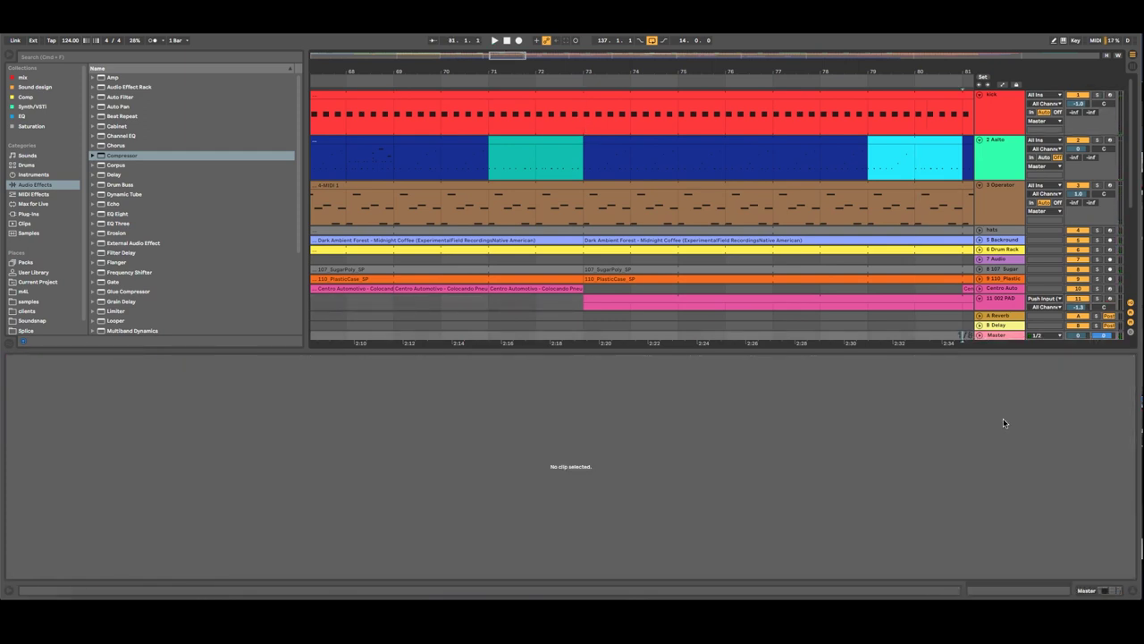
Step: Split the kick clip at bar 73 and shorten the kick and 2 Aalto clips before it to end at 72.3
click(582, 105)
click(579, 123)
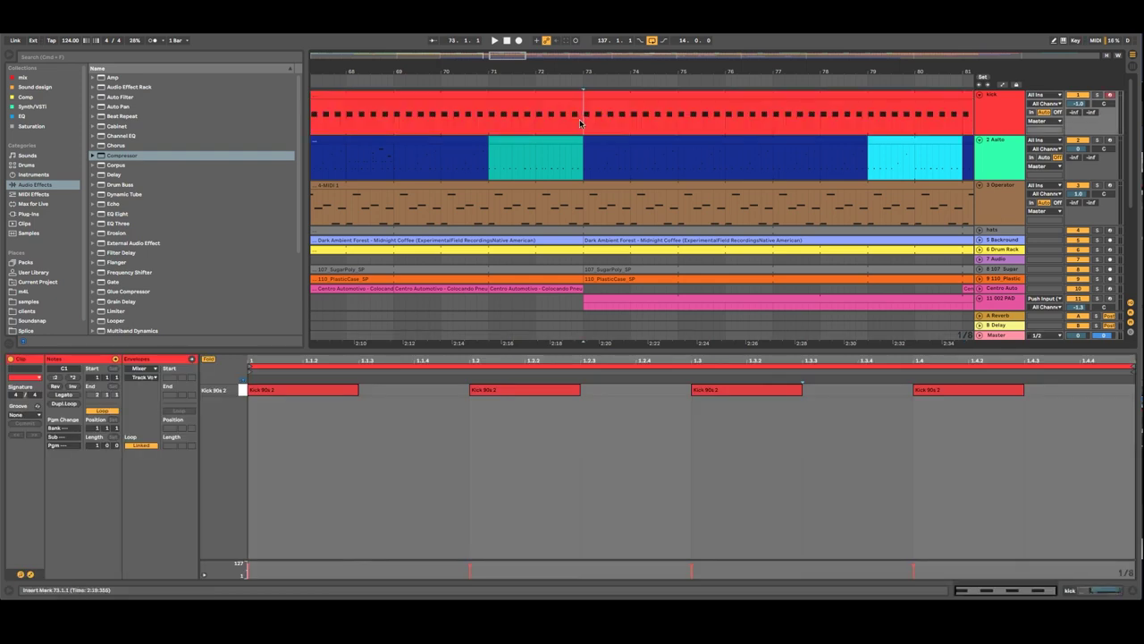
drag(582, 92, 558, 93)
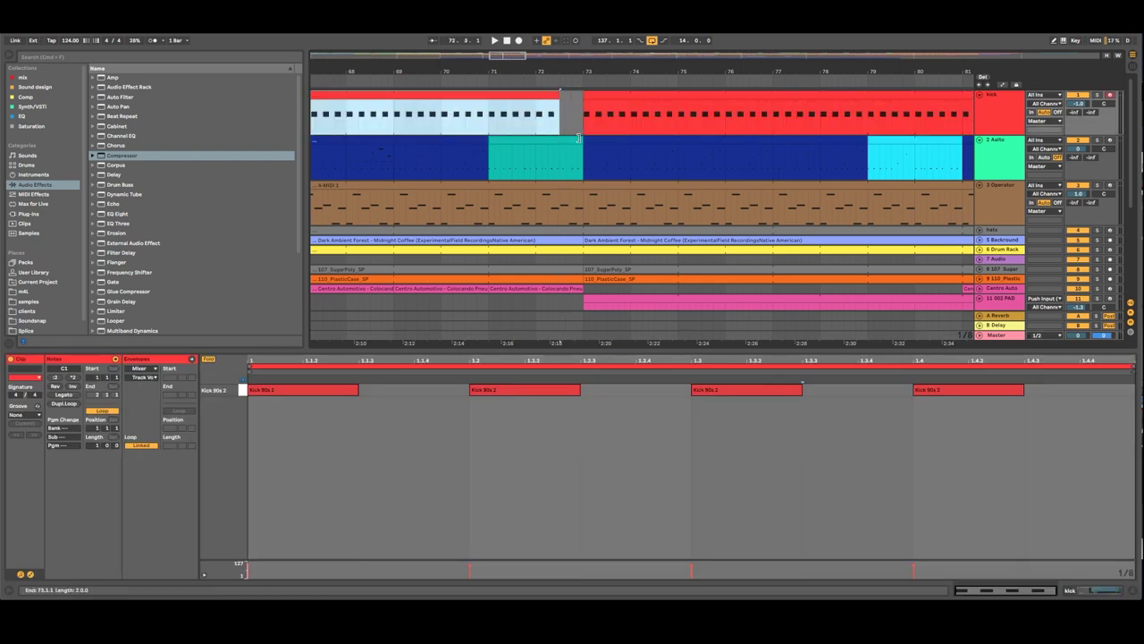
drag(582, 139, 560, 138)
Step: Split the 4-MIDI 1 clip on the 3 Operator track at bar 73 and trim its first part to end at 72.3
click(581, 207)
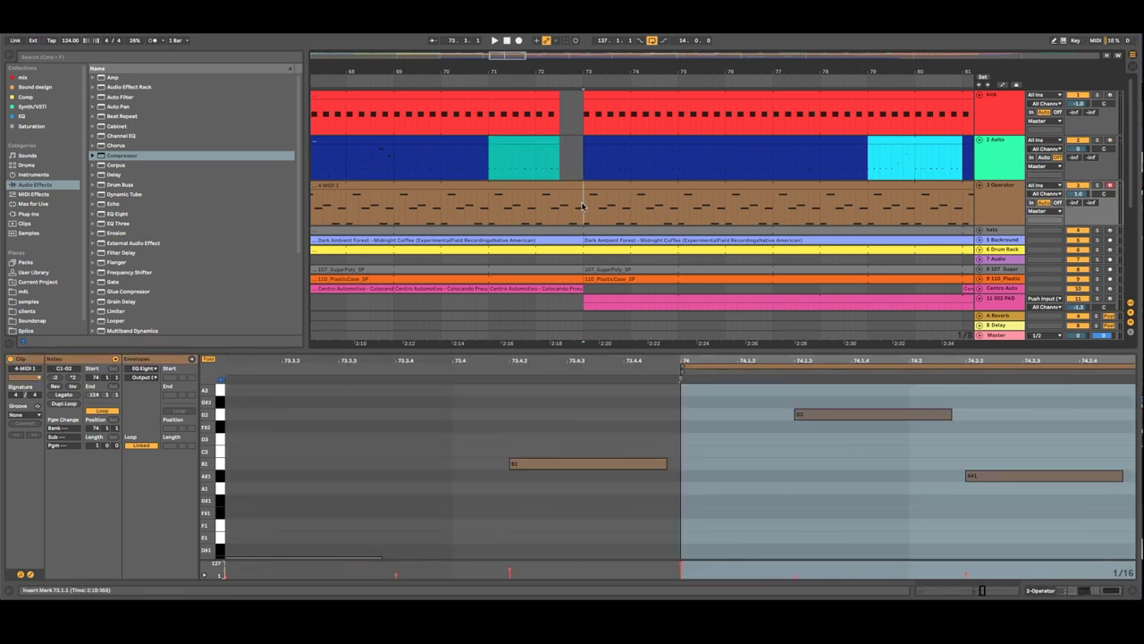
key(super+e)
drag(581, 185, 558, 185)
Step: Expand the 107_SugarPoly track and trim the SugarPoly and PlasticCase clips before bar 73 to end at 72.3
scroll(557, 185, down, 2)
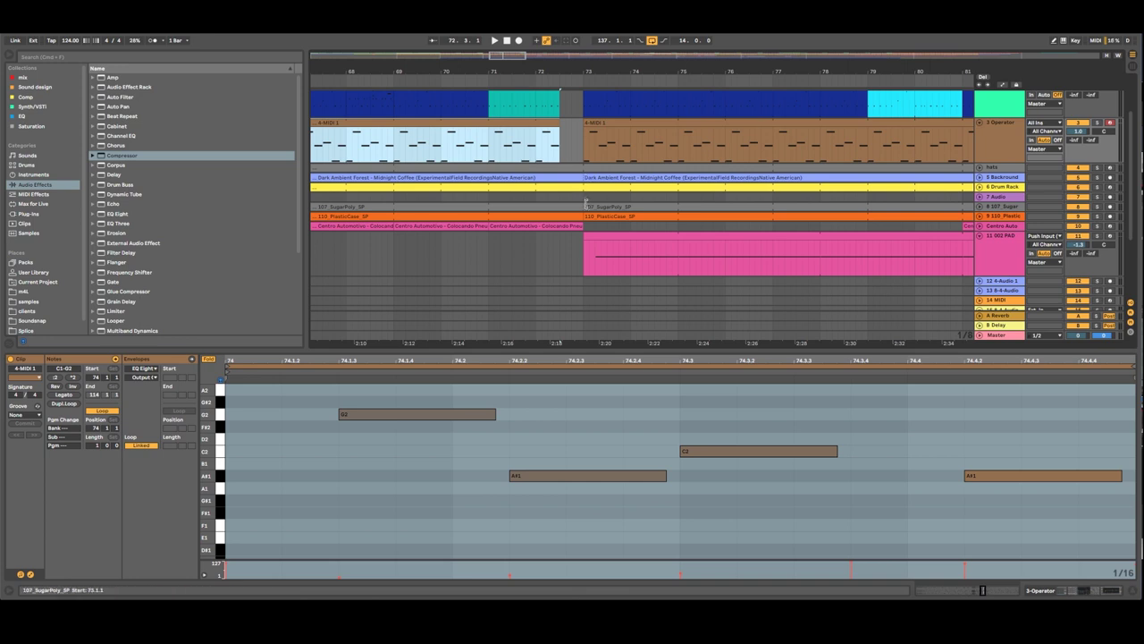
click(980, 206)
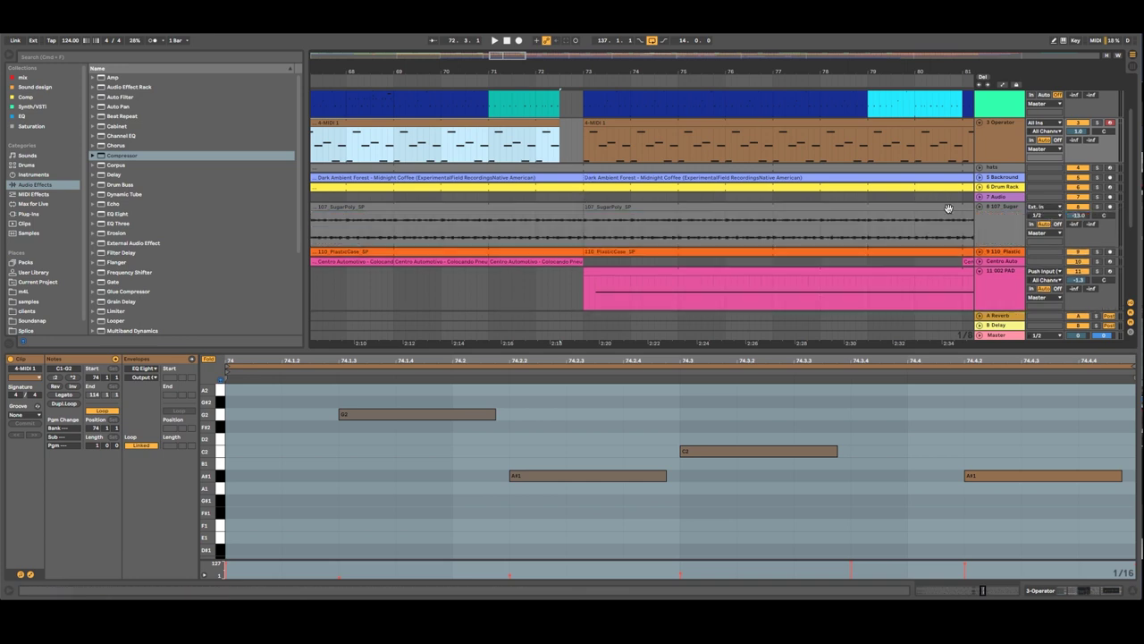
click(582, 233)
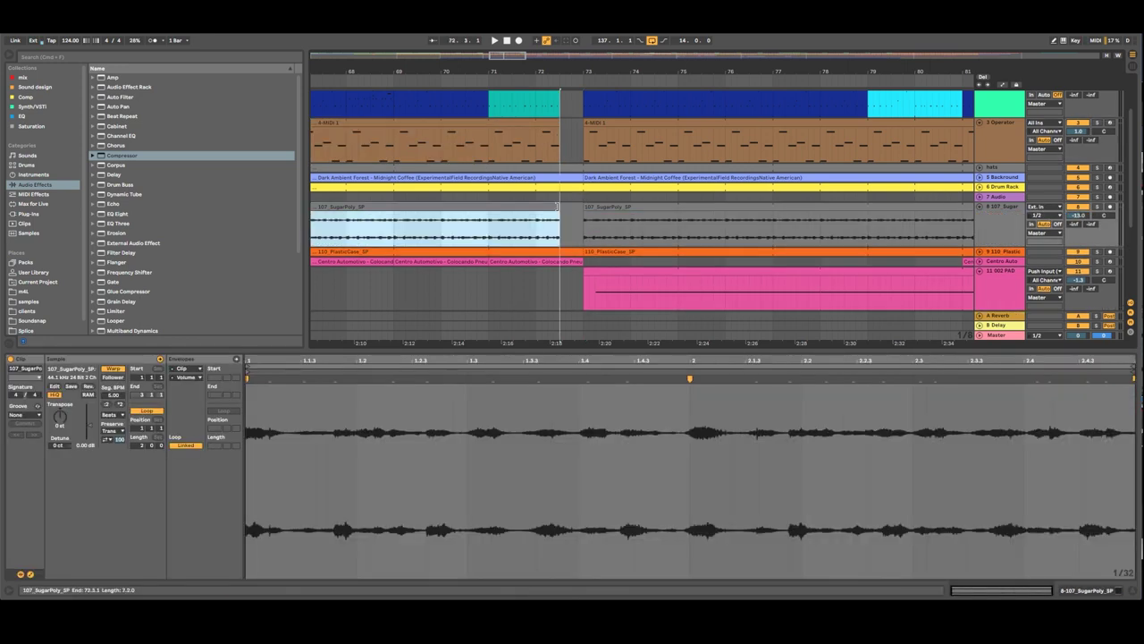
drag(578, 251, 558, 251)
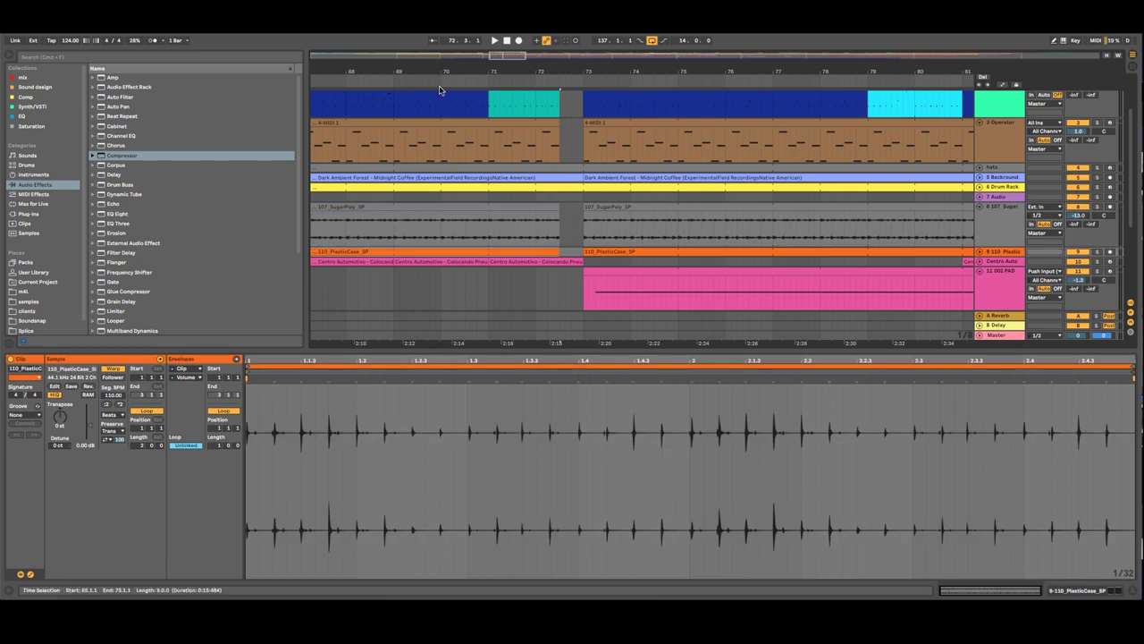
Step: Play the arrangement from just before the half-bar gap at bar 73 and check the gap across all tracks
click(373, 80)
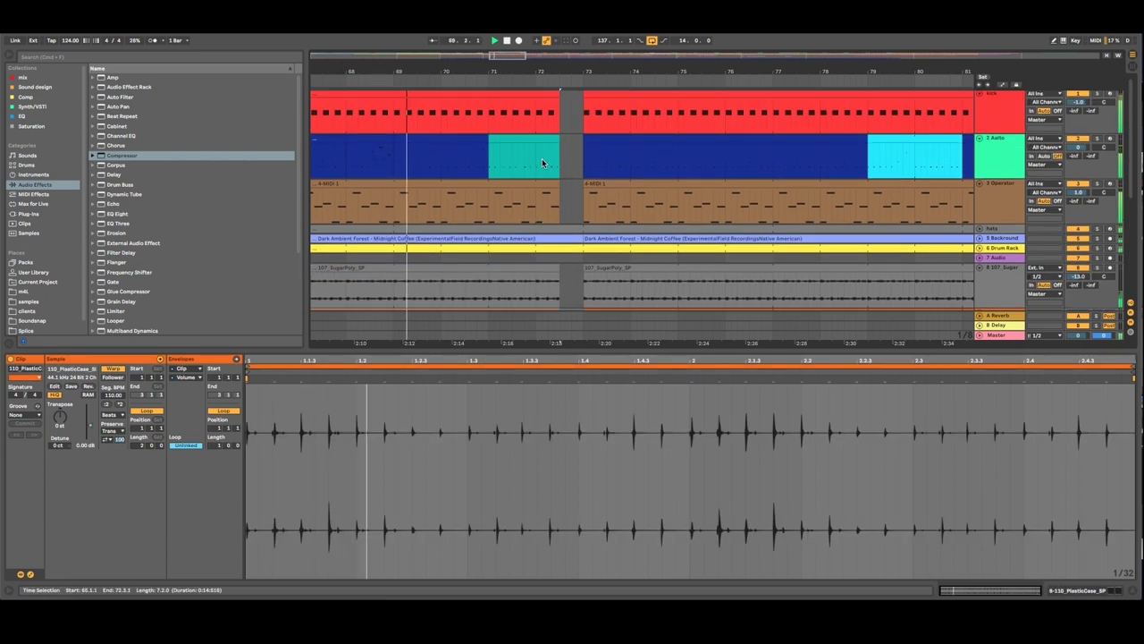
scroll(557, 167, up, 2)
scroll(563, 169, down, 2)
scroll(581, 172, down, 2)
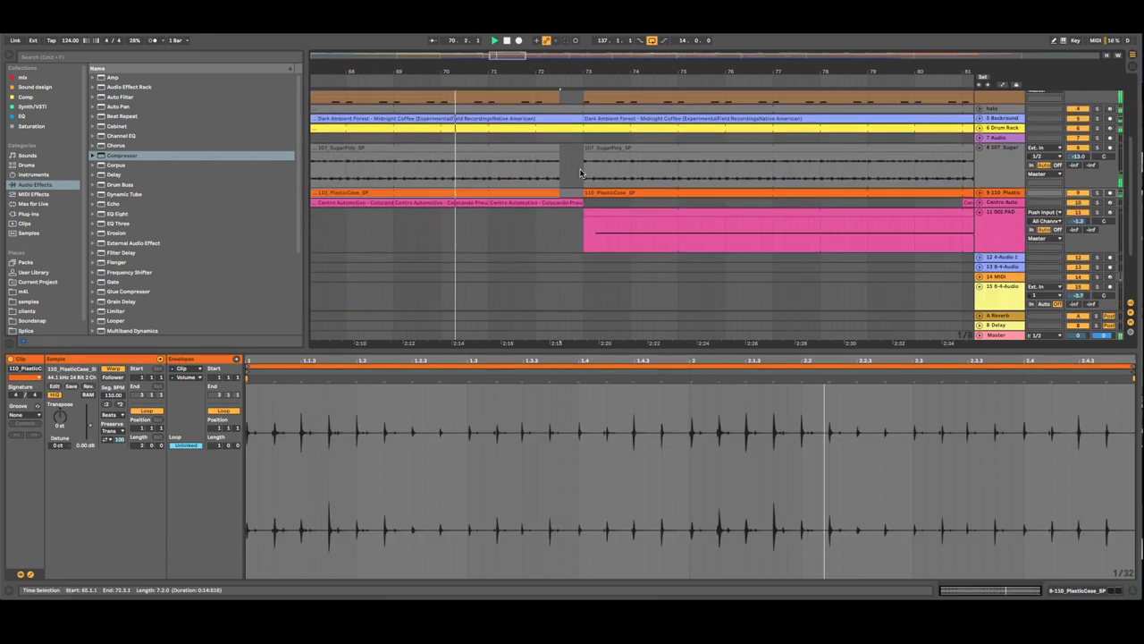
scroll(581, 173, up, 4)
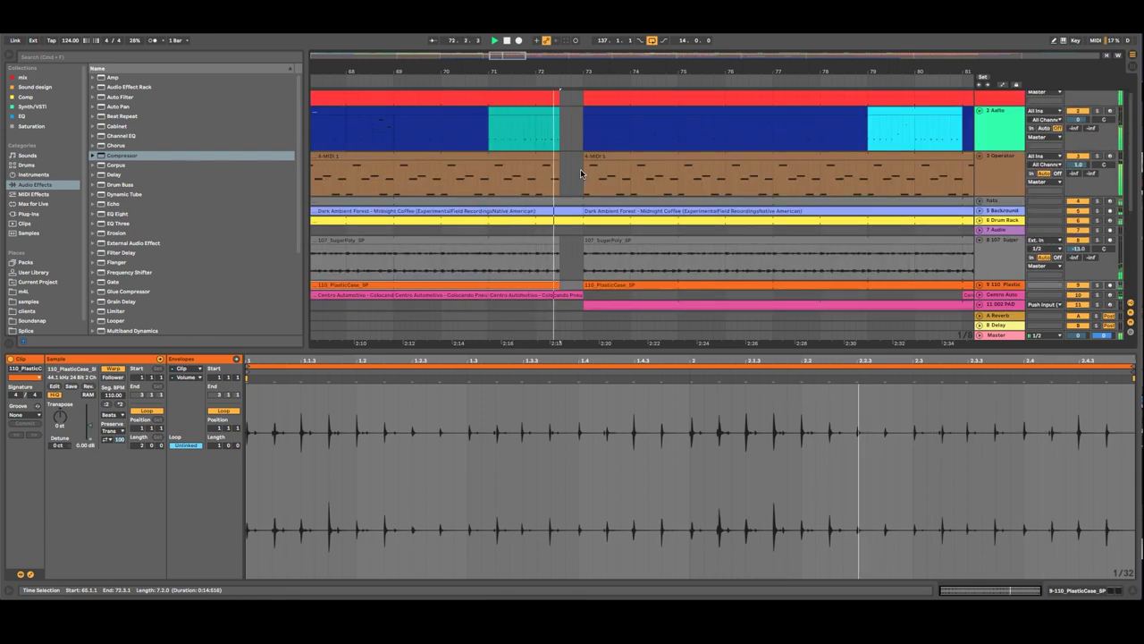
scroll(581, 172, down, 3)
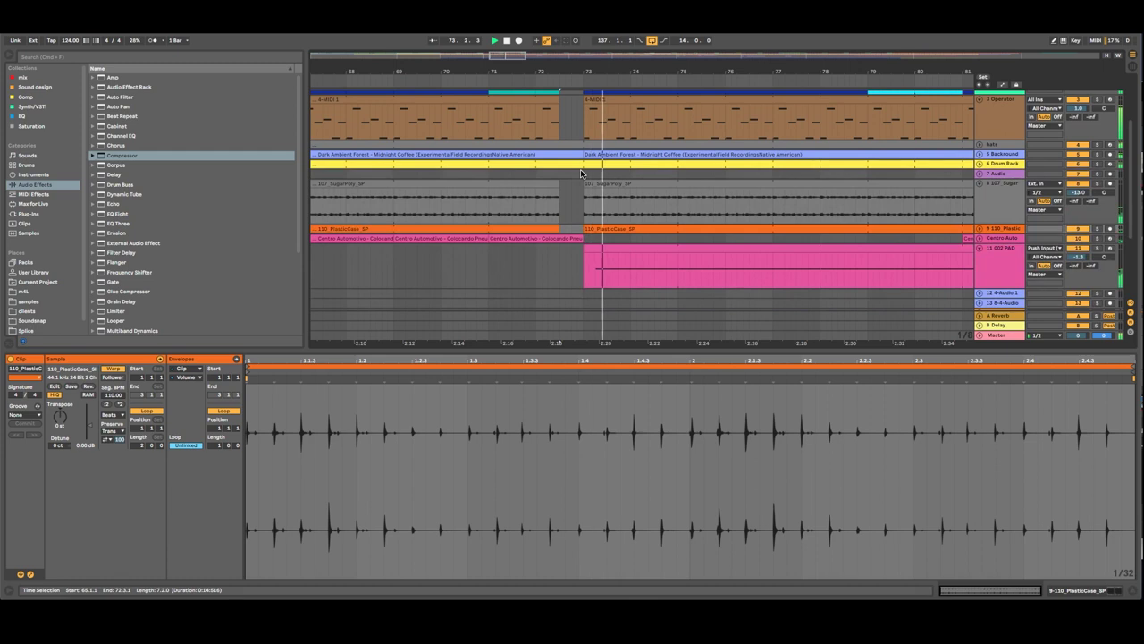
scroll(500, 230, down, 5)
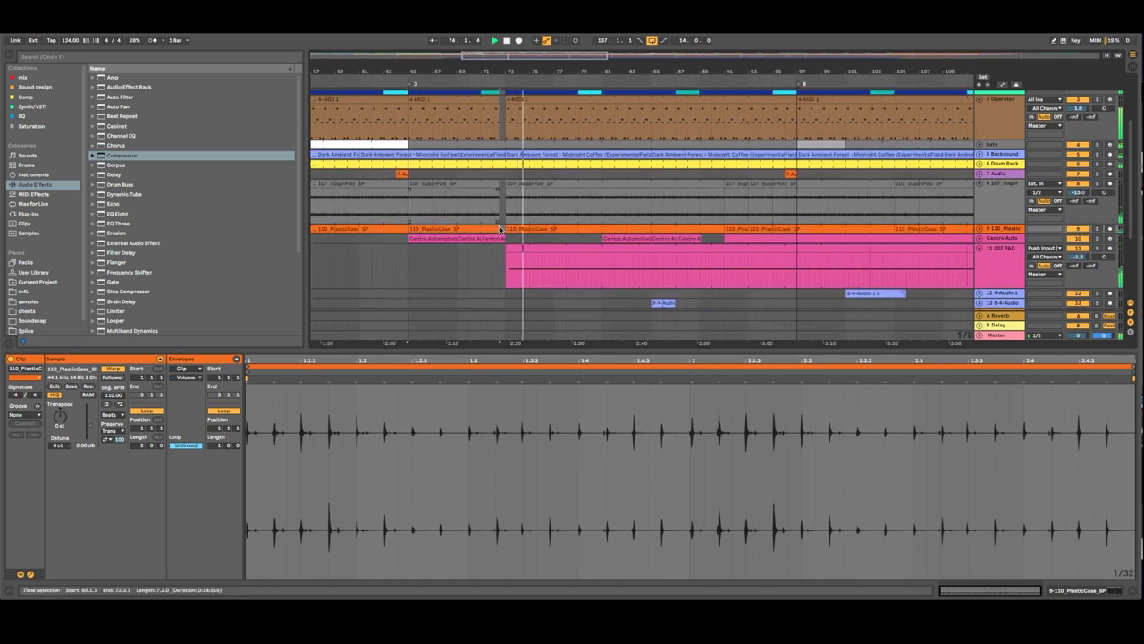
scroll(500, 230, up, 5)
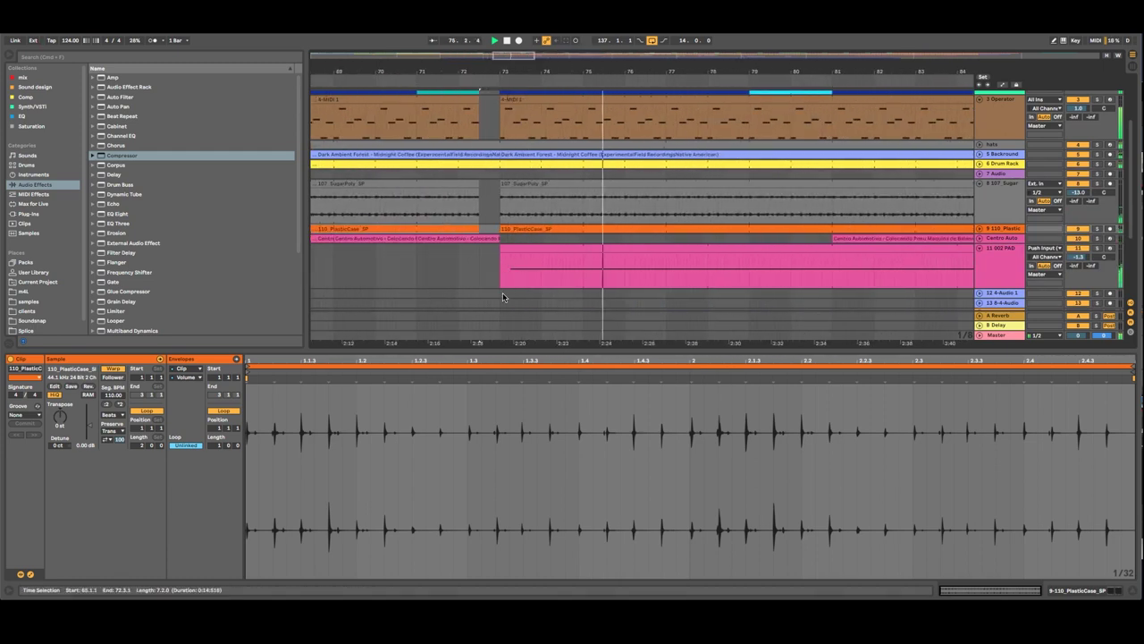
scroll(660, 288, up, 3)
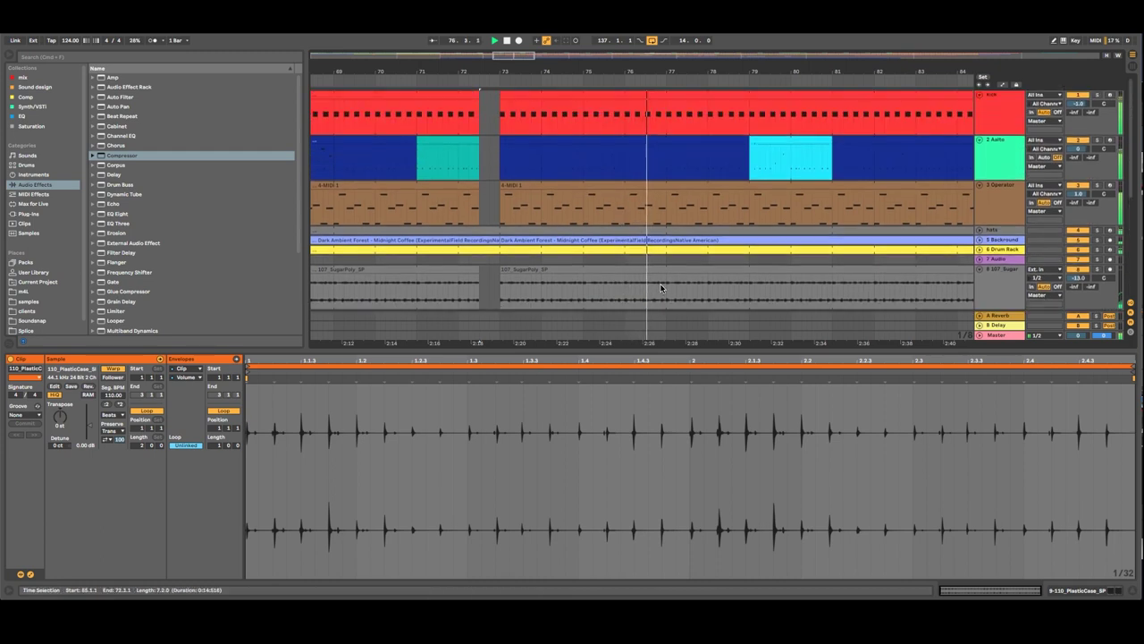
drag(654, 72, 487, 56)
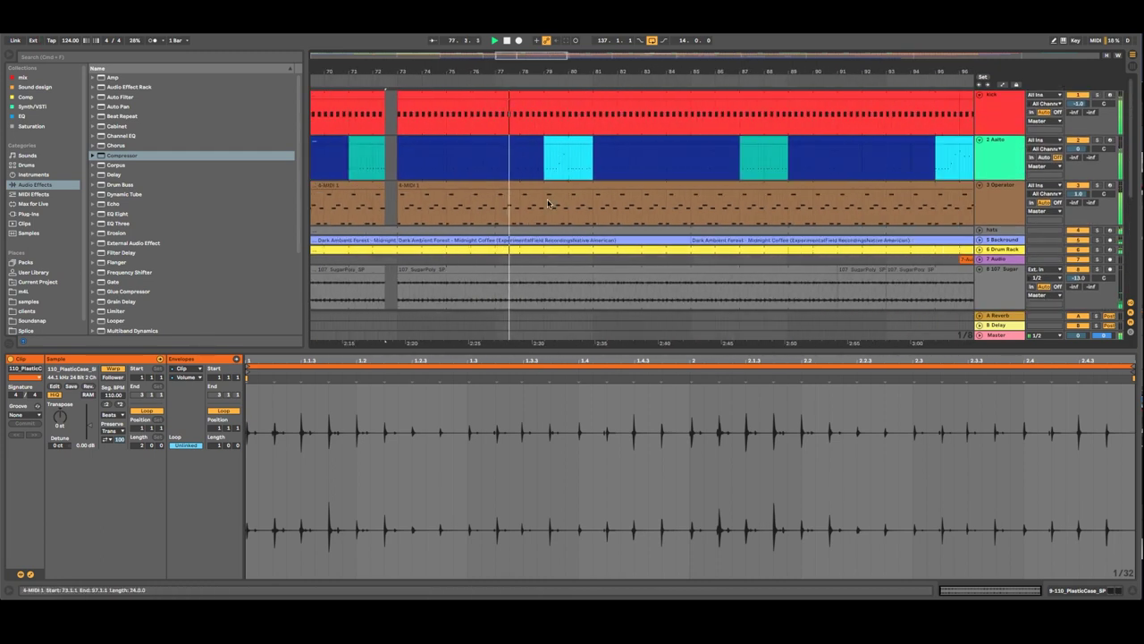
Step: Inspect the 002 PAD track's devices, collapse that track, and select the 13 8-4-Audio track
scroll(556, 259, down, 3)
click(1001, 255)
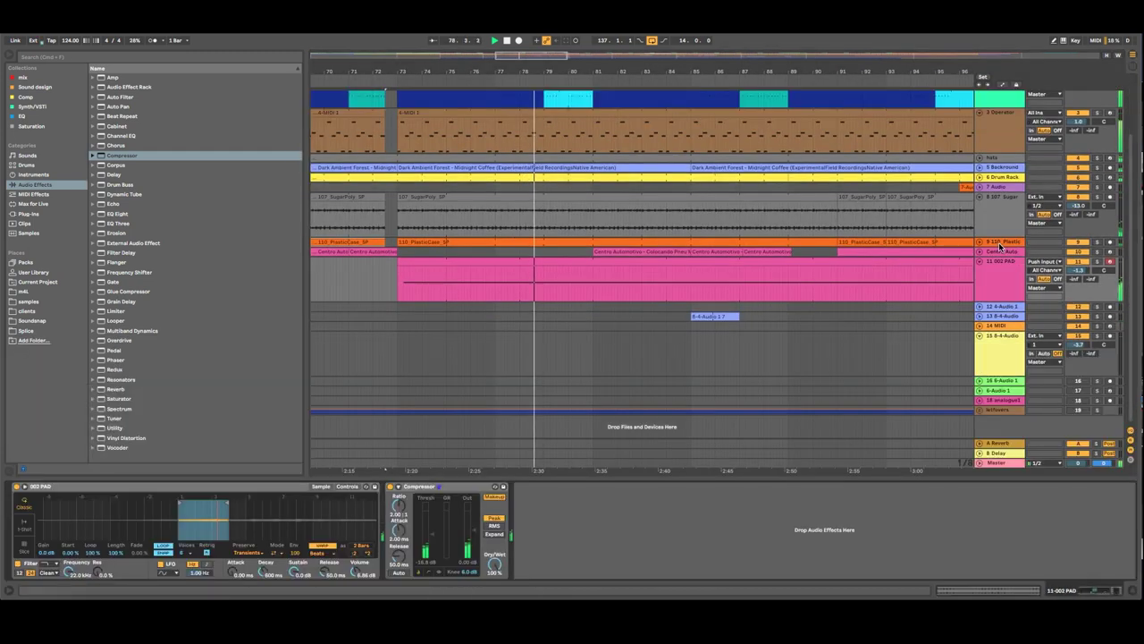
click(1005, 279)
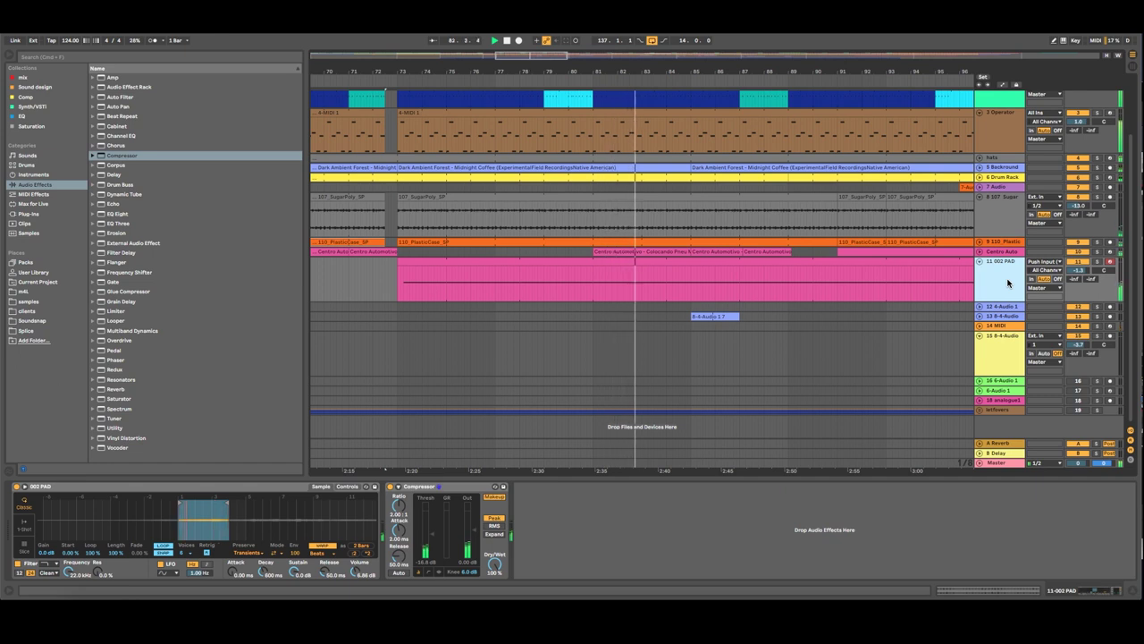
click(980, 261)
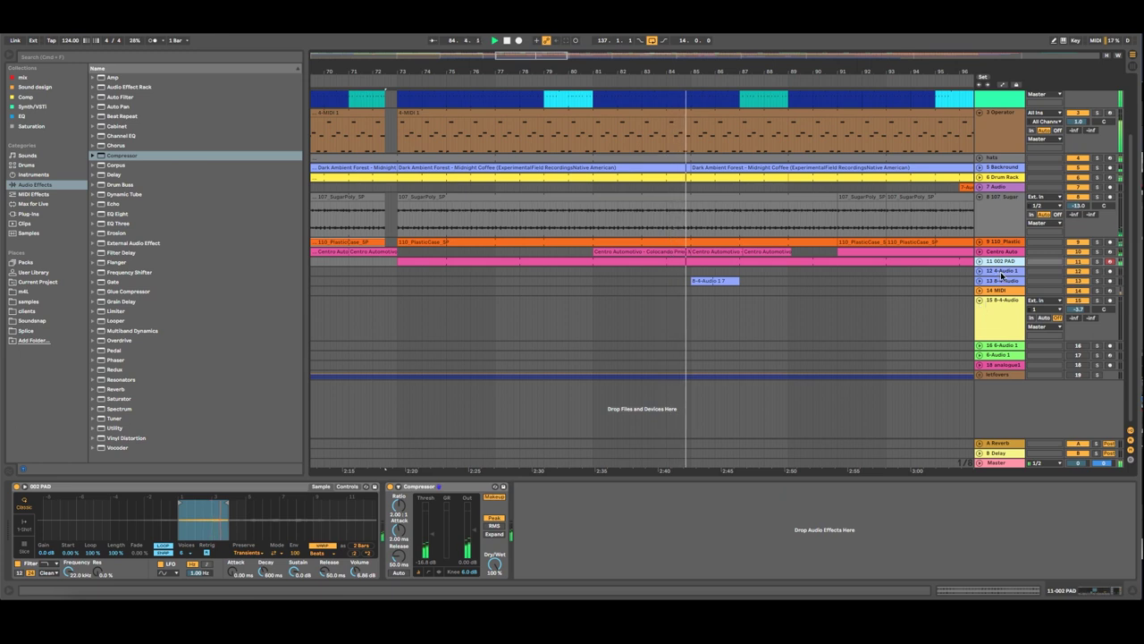
click(1001, 271)
click(1002, 282)
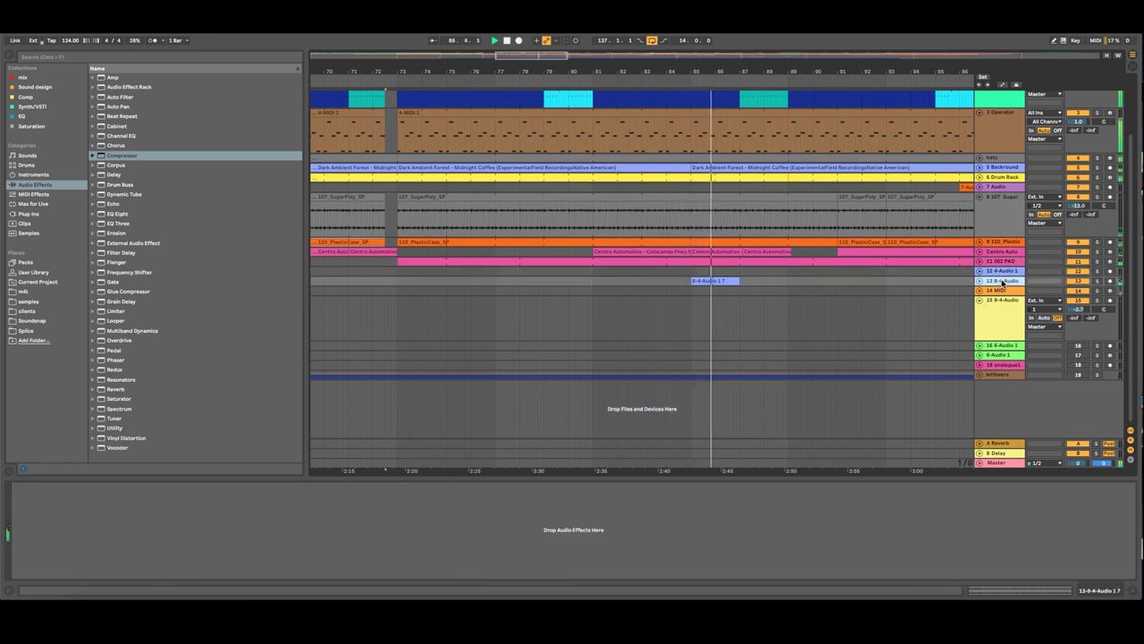
Step: Set the fixed grid to 1 Bar and copy the 8-4-Audio clip at bar 85 to bar 93 on the same track
drag(651, 71, 459, 72)
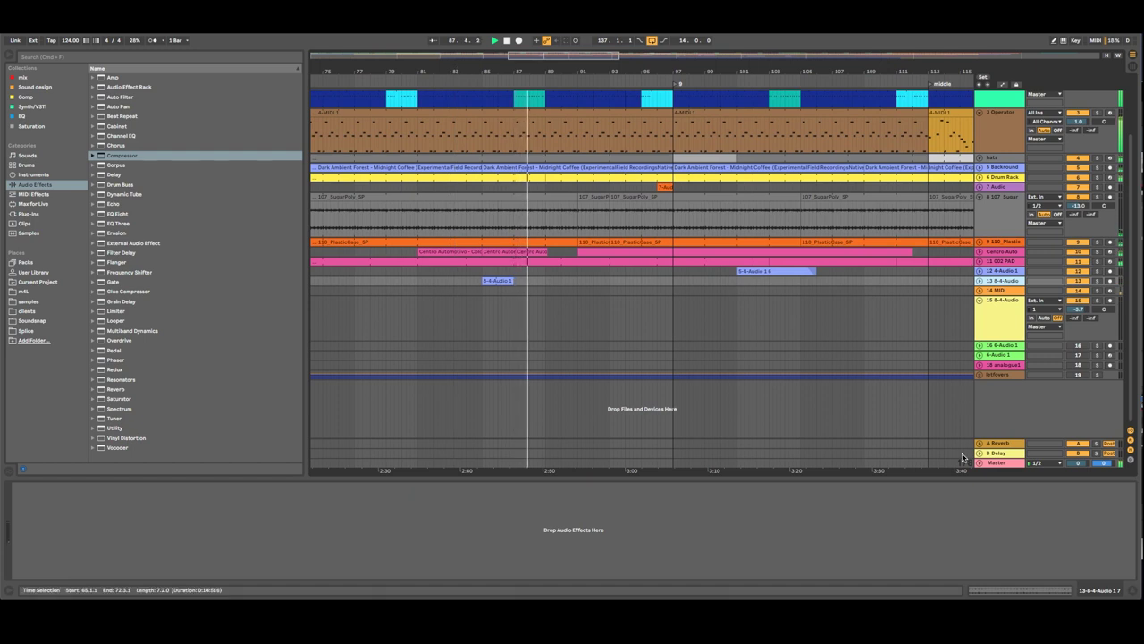
right_click(965, 464)
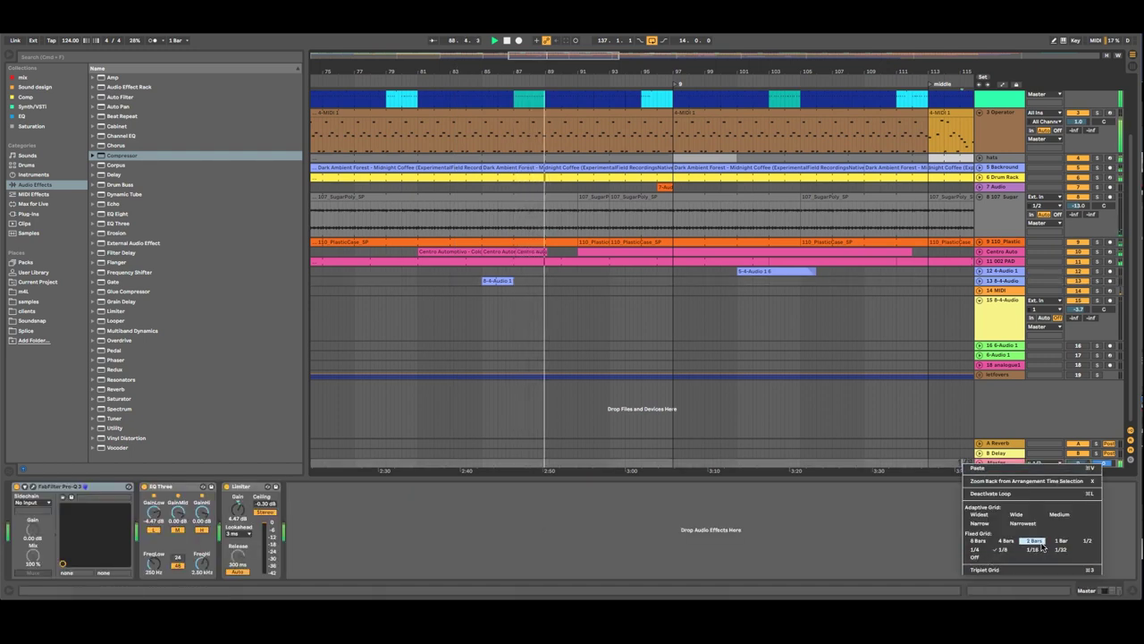
click(1081, 540)
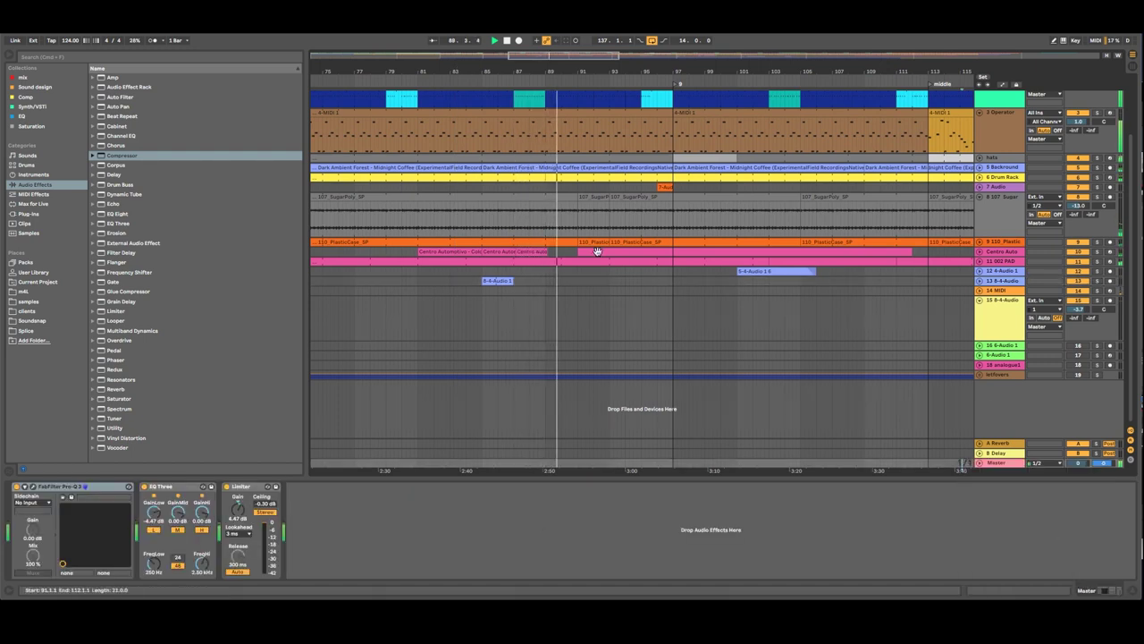
click(493, 282)
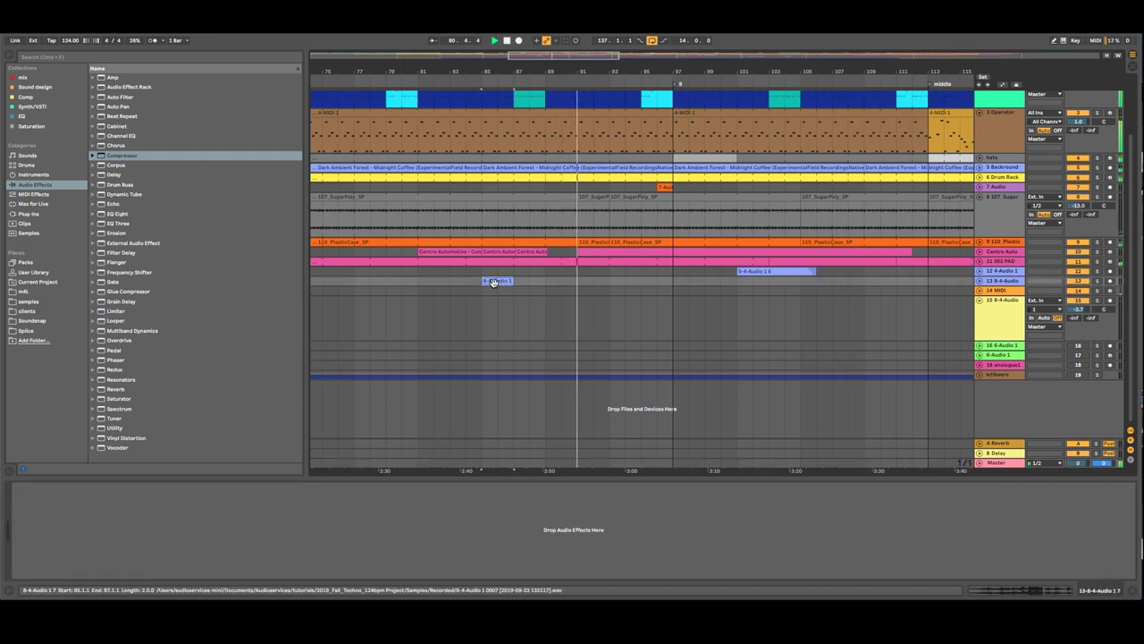
drag(494, 282, 620, 283)
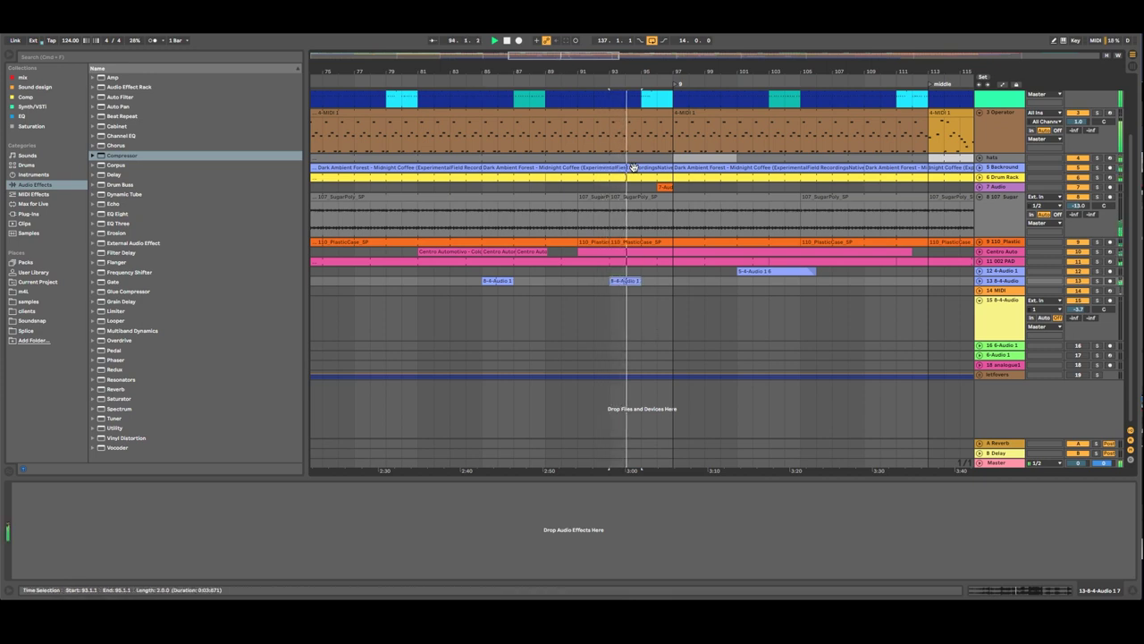
Step: Duplicate bars 81–97 of the 13 8-4-Audio track three times in a row, filling it up to bar 145
drag(614, 72, 614, 52)
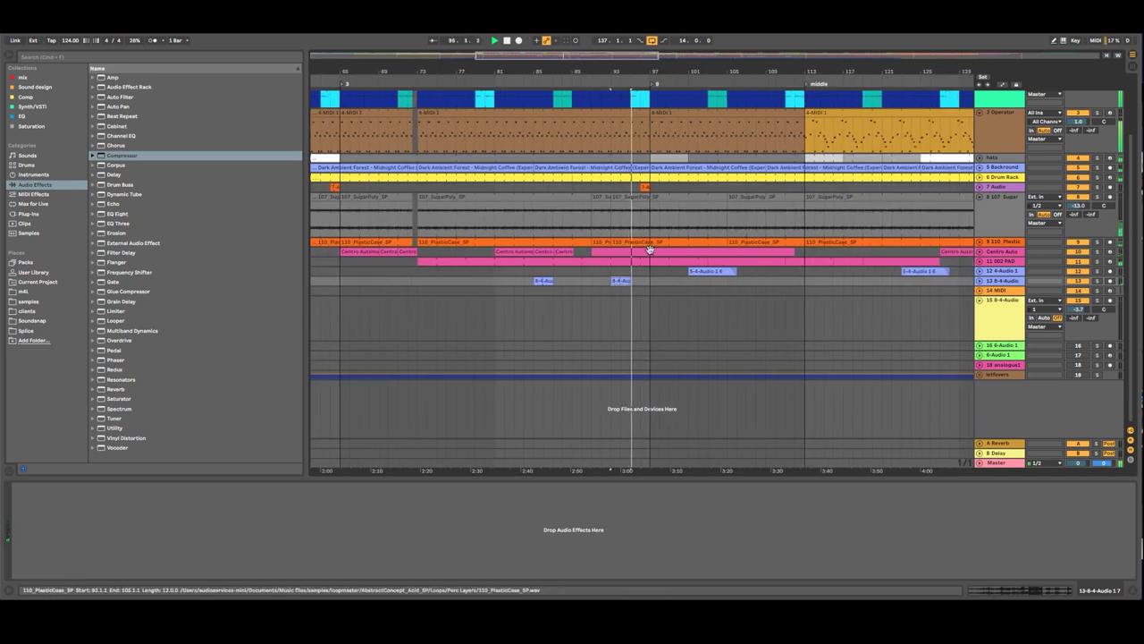
drag(646, 283, 494, 283)
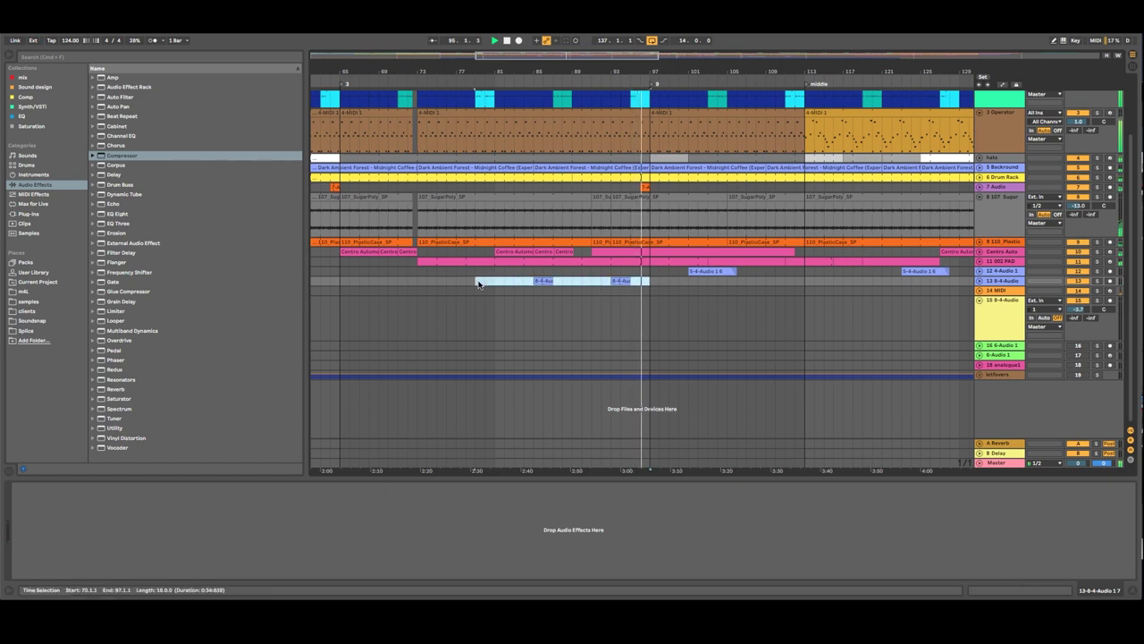
key(super+d)
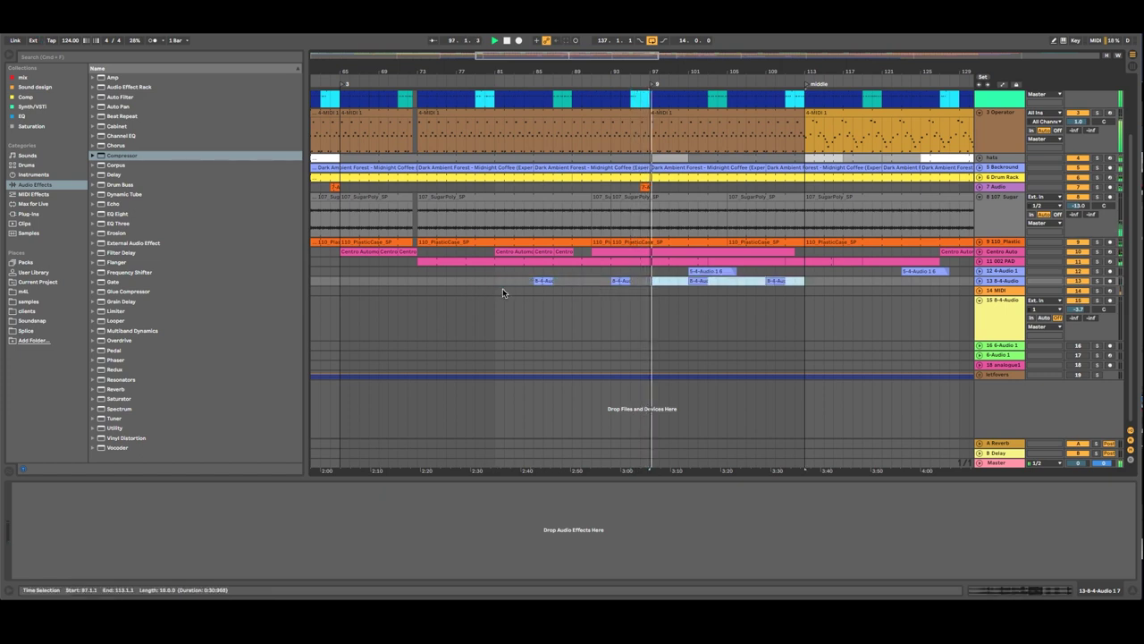
key(super+d)
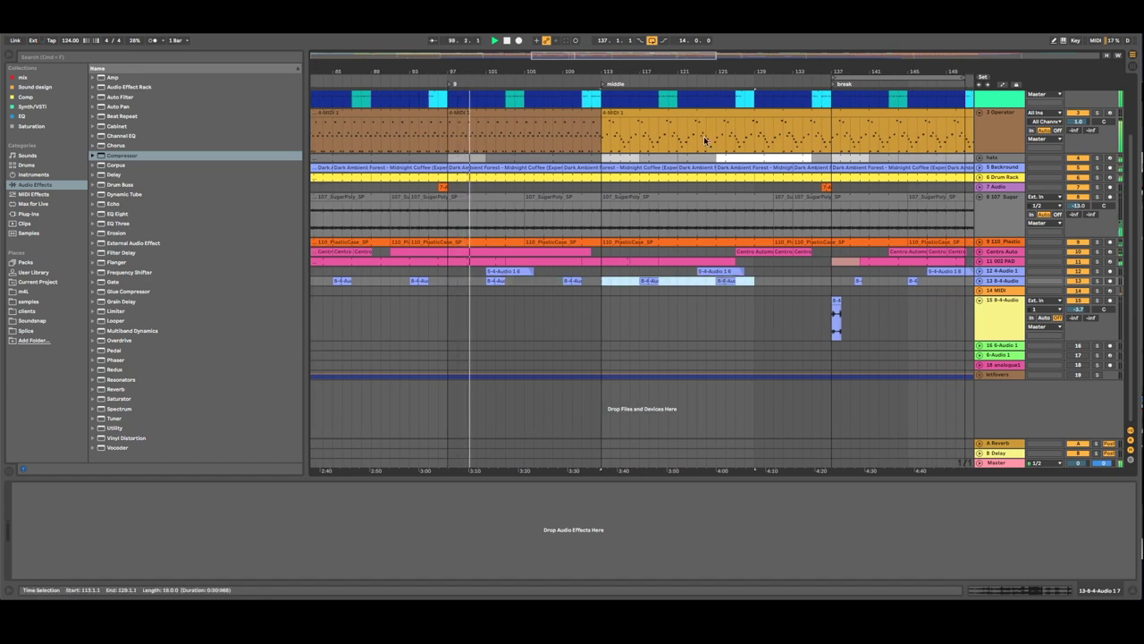
key(super+d)
click(823, 280)
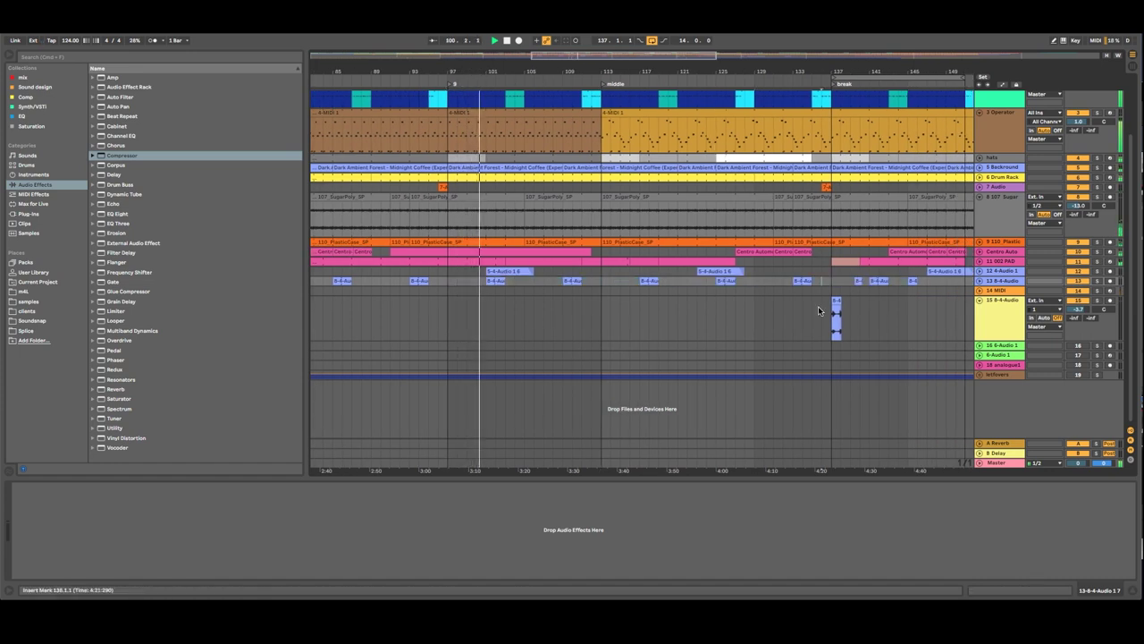
Step: Look over the tracks from the kick down to the leftover tracks while the arrangement plays on from about bar 100
scroll(616, 301, up, 3)
scroll(616, 301, down, 1)
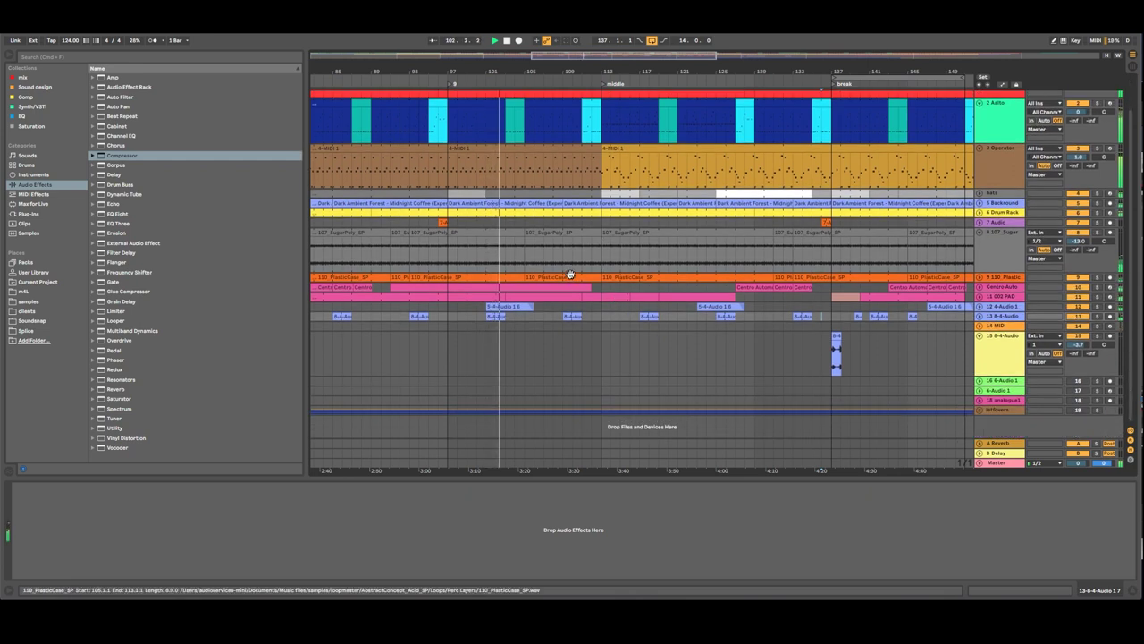
scroll(570, 273, up, 1)
scroll(570, 272, up, 1)
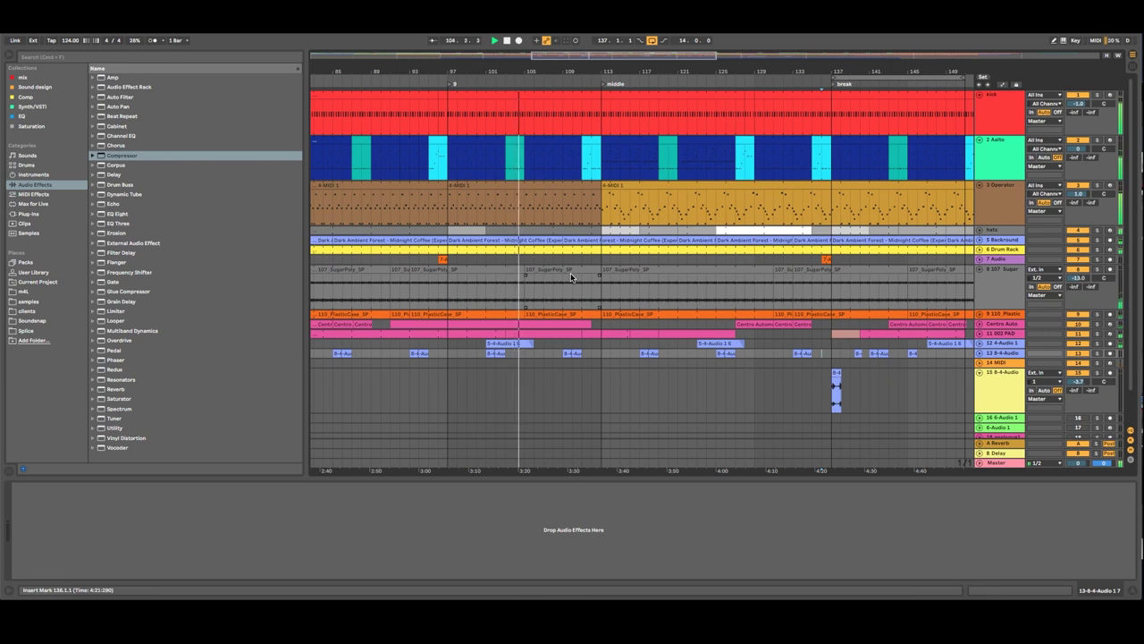
scroll(570, 272, down, 2)
scroll(570, 272, up, 2)
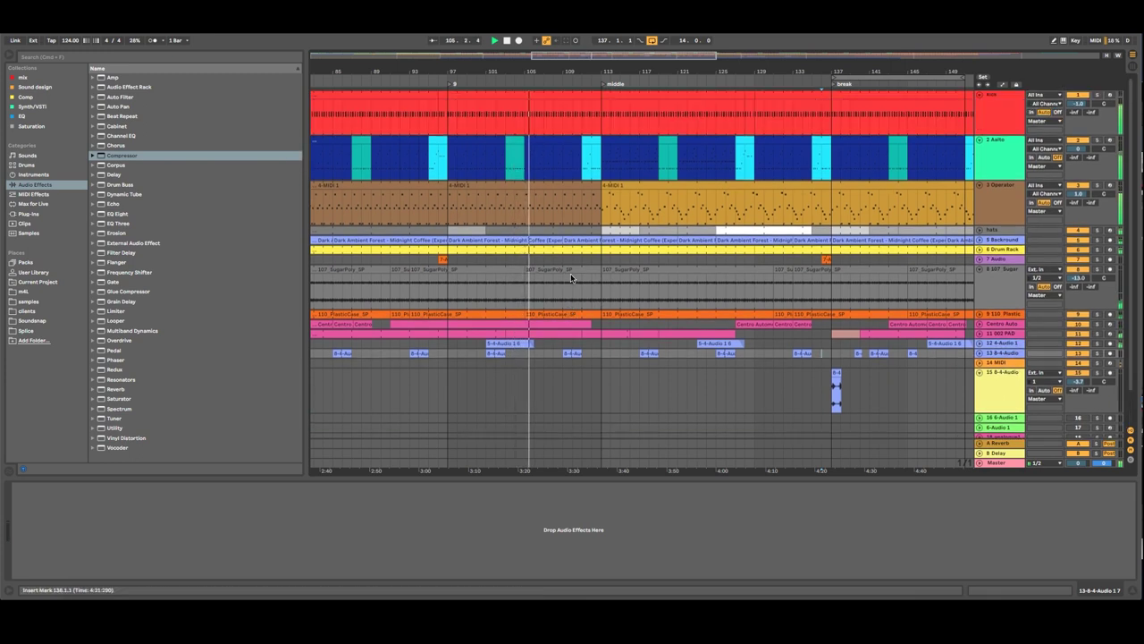
scroll(567, 266, down, 3)
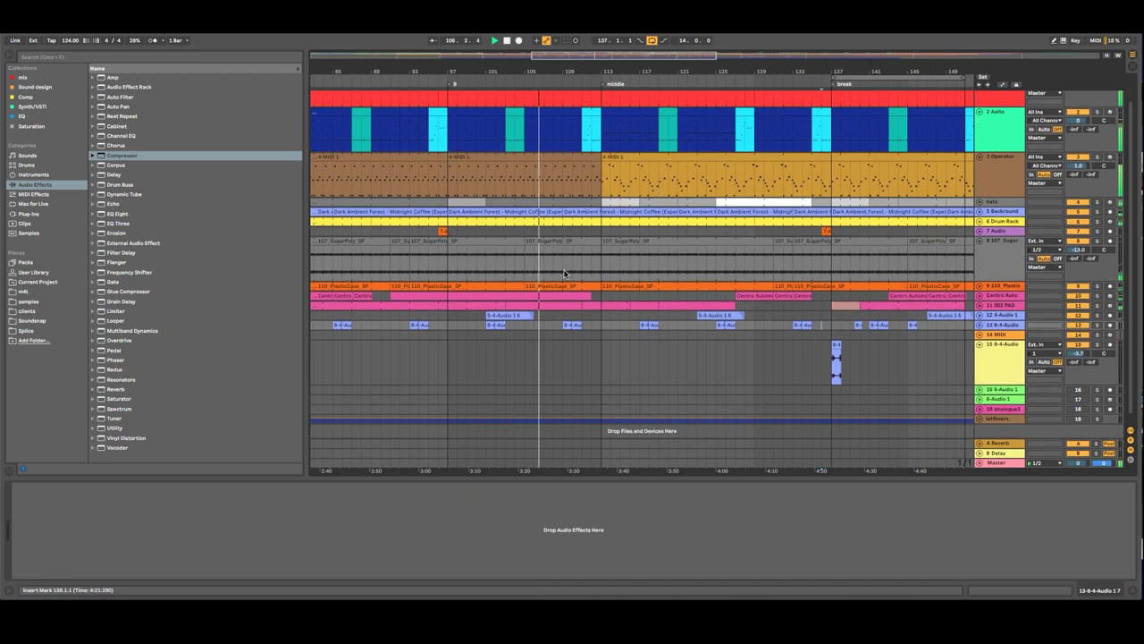
scroll(564, 274, down, 1)
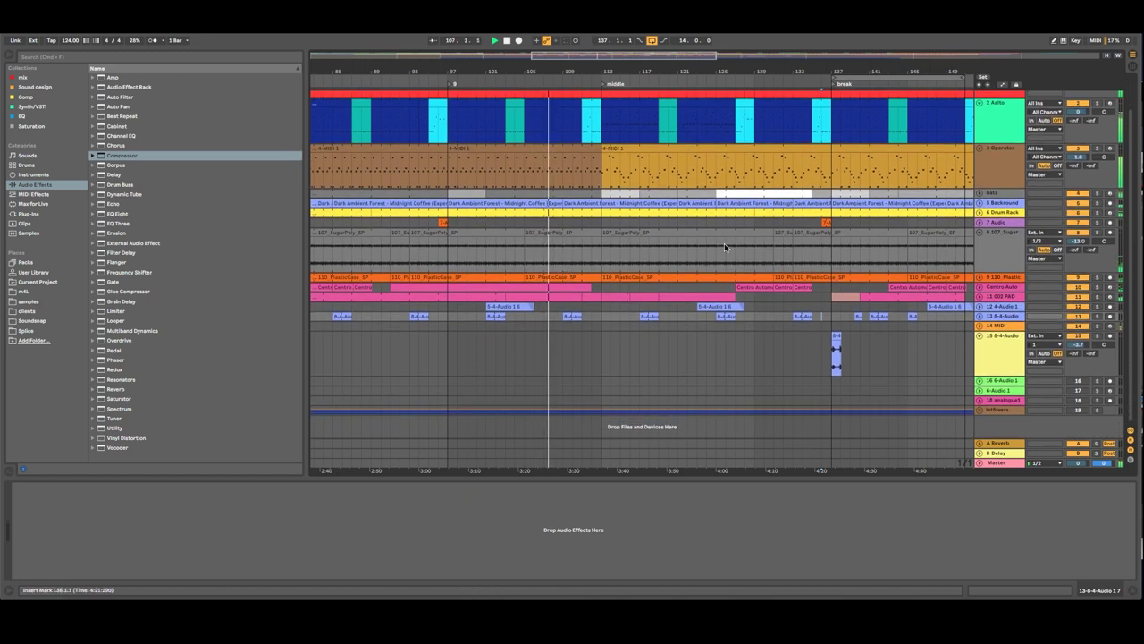
Step: Collapse the 8 107_Sugar track and expand the 11 002 PAD track
click(979, 233)
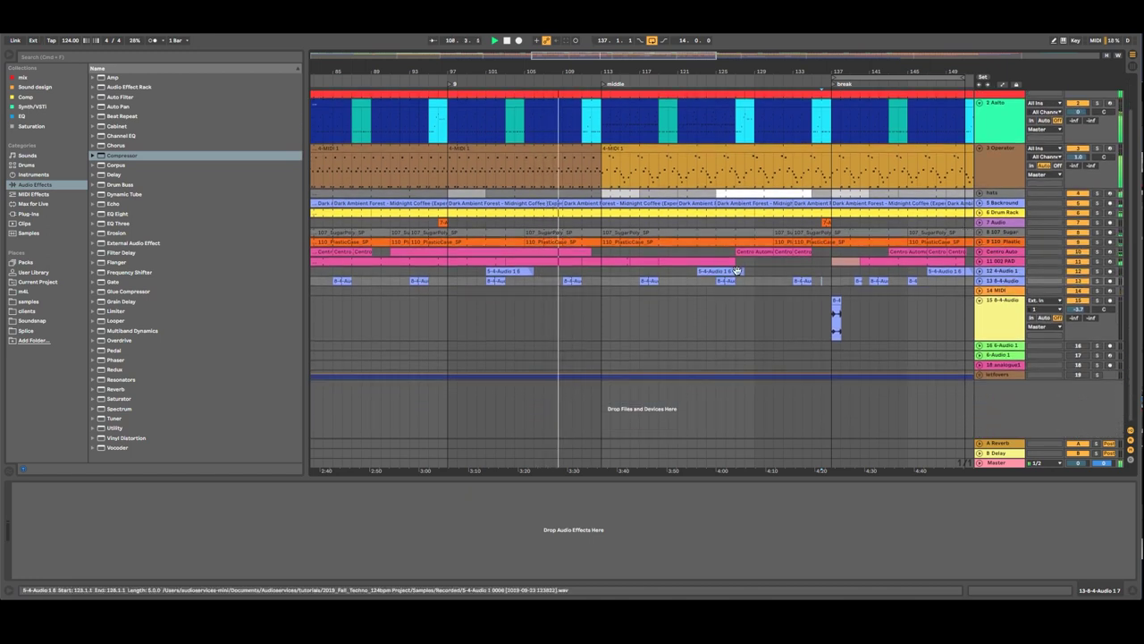
click(994, 260)
click(979, 261)
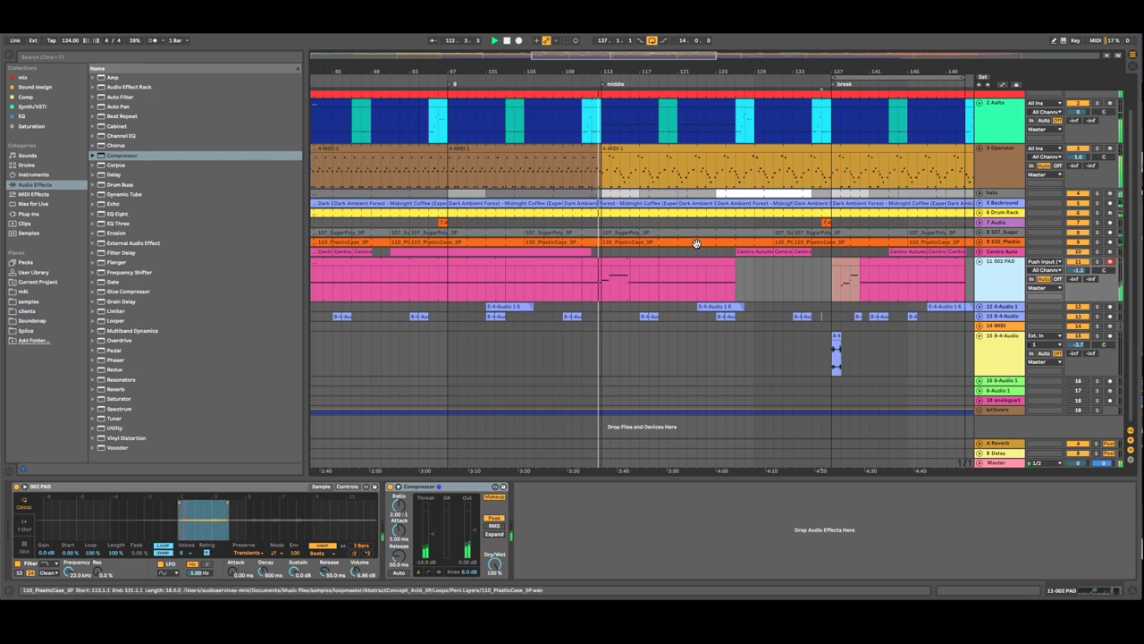
Step: Stop at the start of the middle section and place the insert marker at bar 113 on the kick track
scroll(606, 96, up, 2)
click(606, 97)
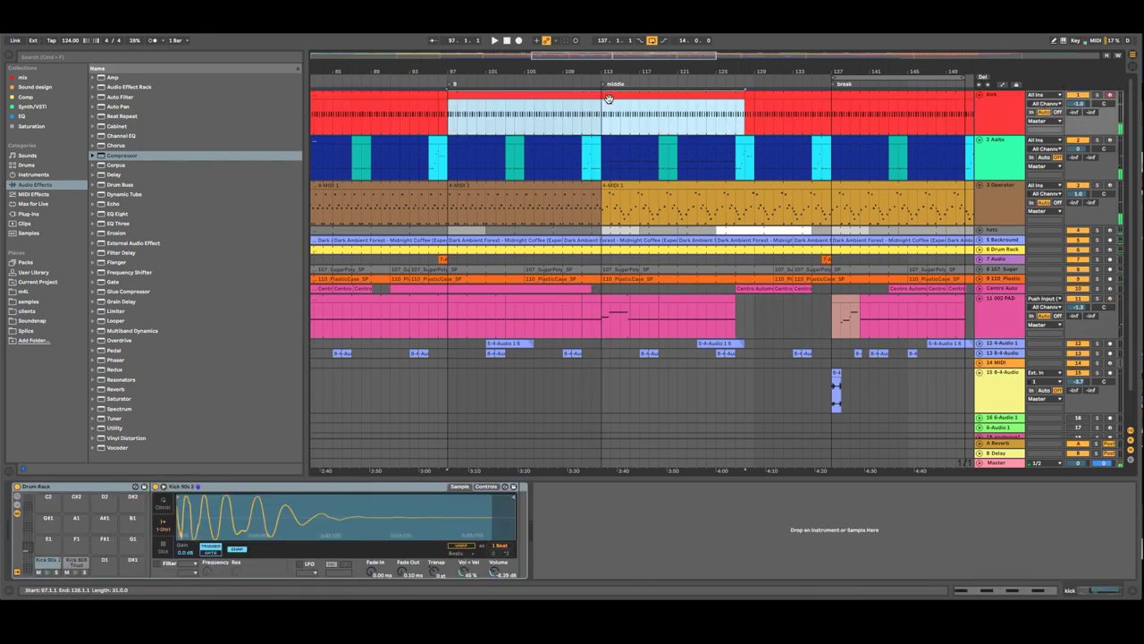
click(602, 125)
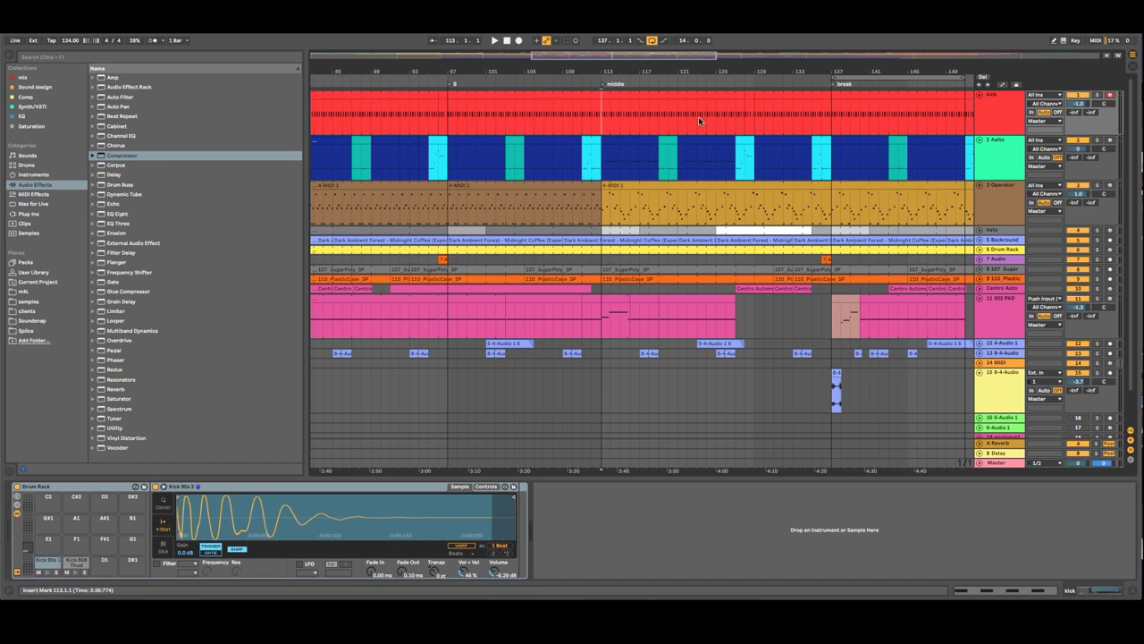
Step: On the Master, set EQ Three's GainLow to 0.00 dB and the Limiter's gain to 1.70 dB while playing from bar 97
click(1002, 460)
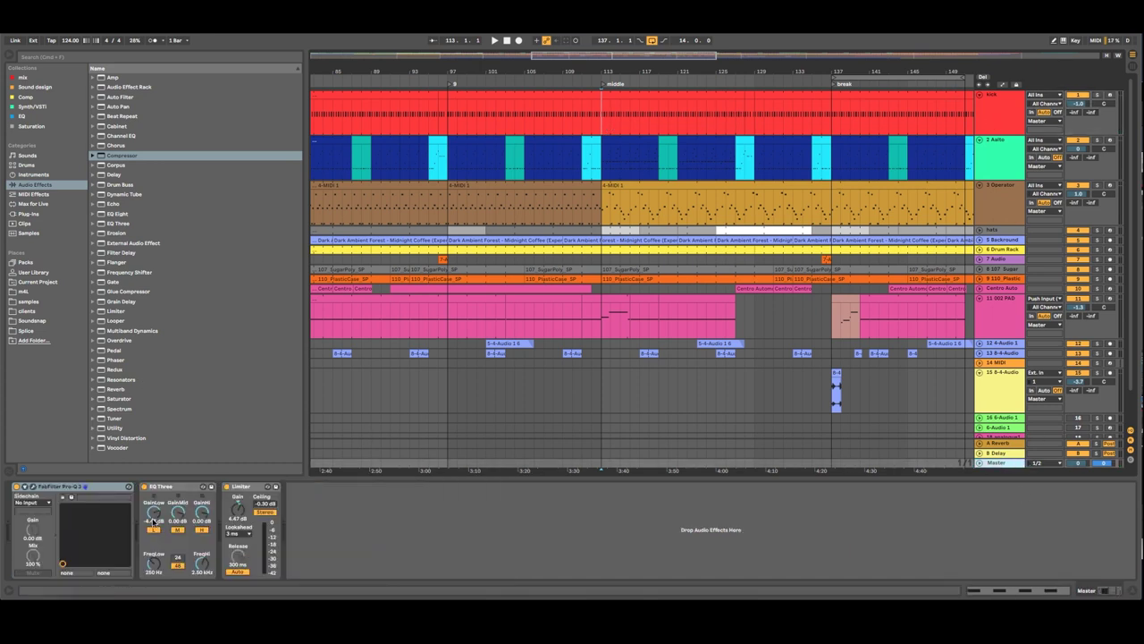
drag(154, 514, 153, 514)
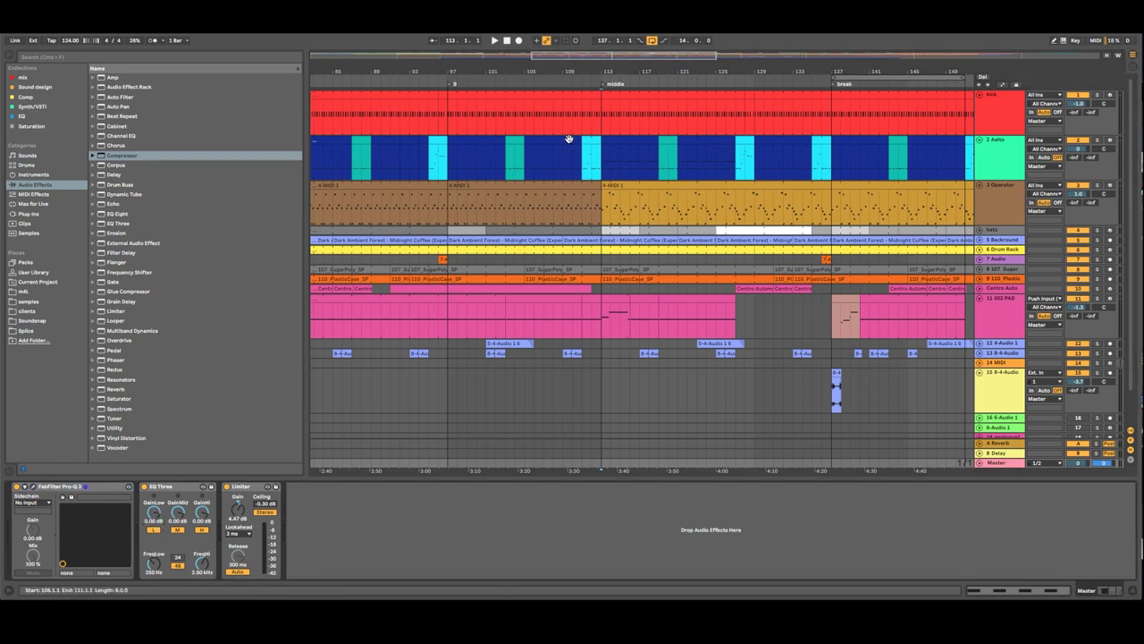
click(449, 90)
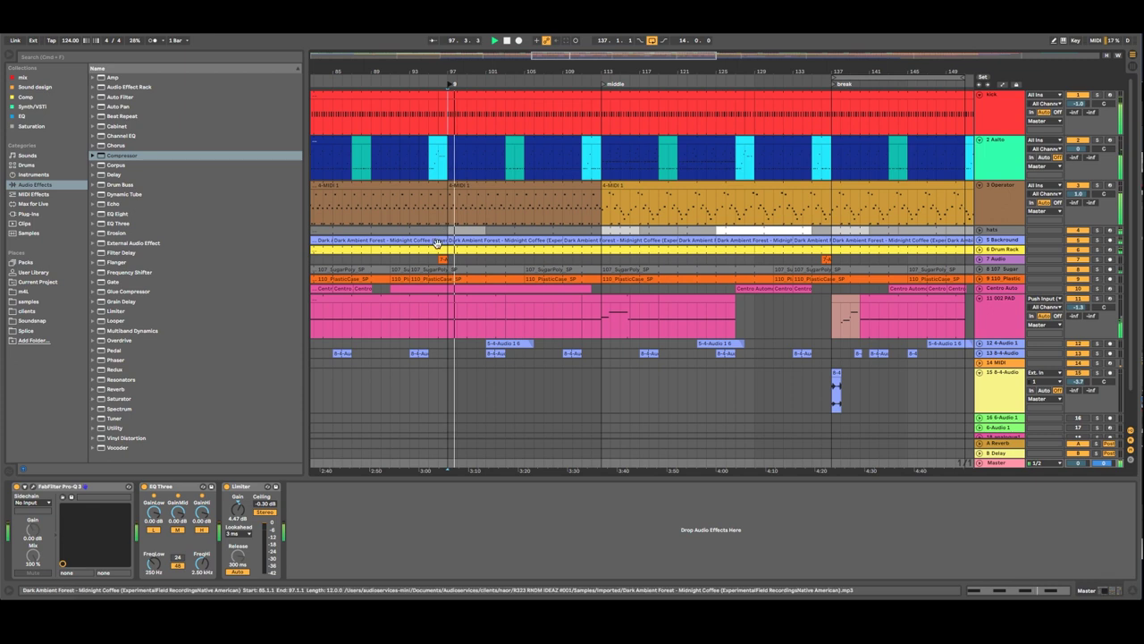
click(243, 510)
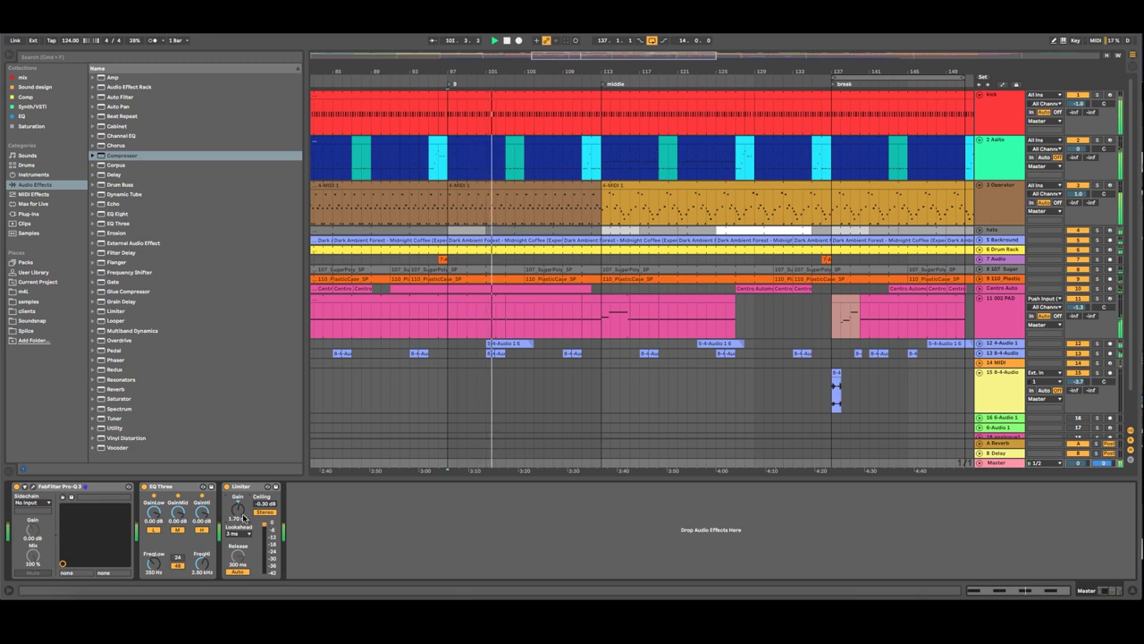
Step: Set EQ Three's FreqLow on the Master to 104 Hz with its low band switched off, and switch the band back on
click(153, 530)
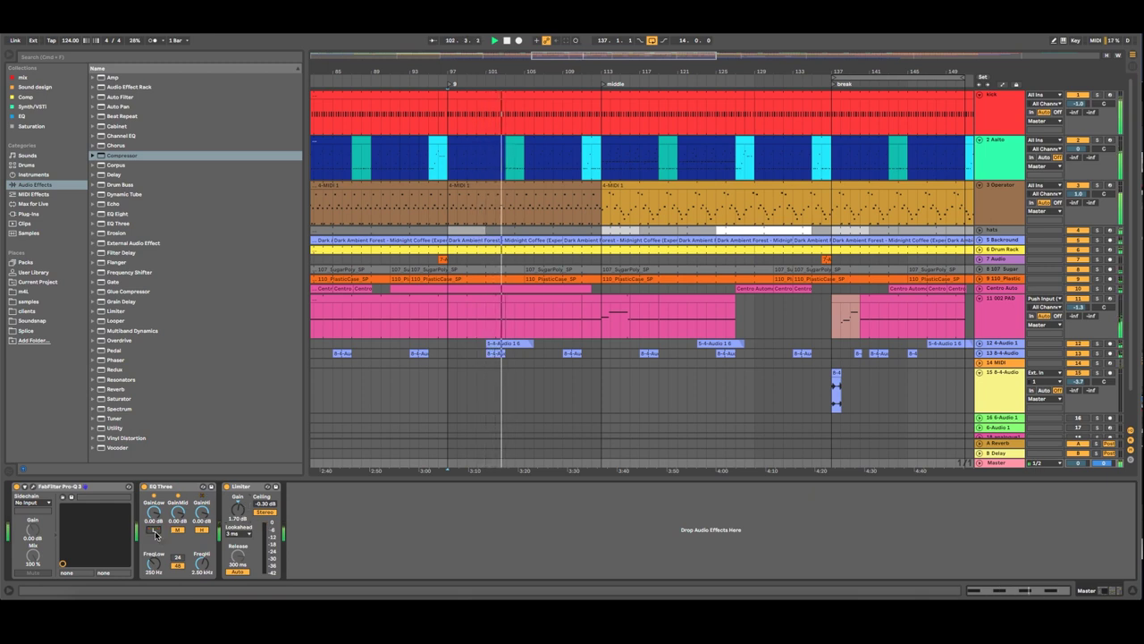
drag(155, 563, 154, 579)
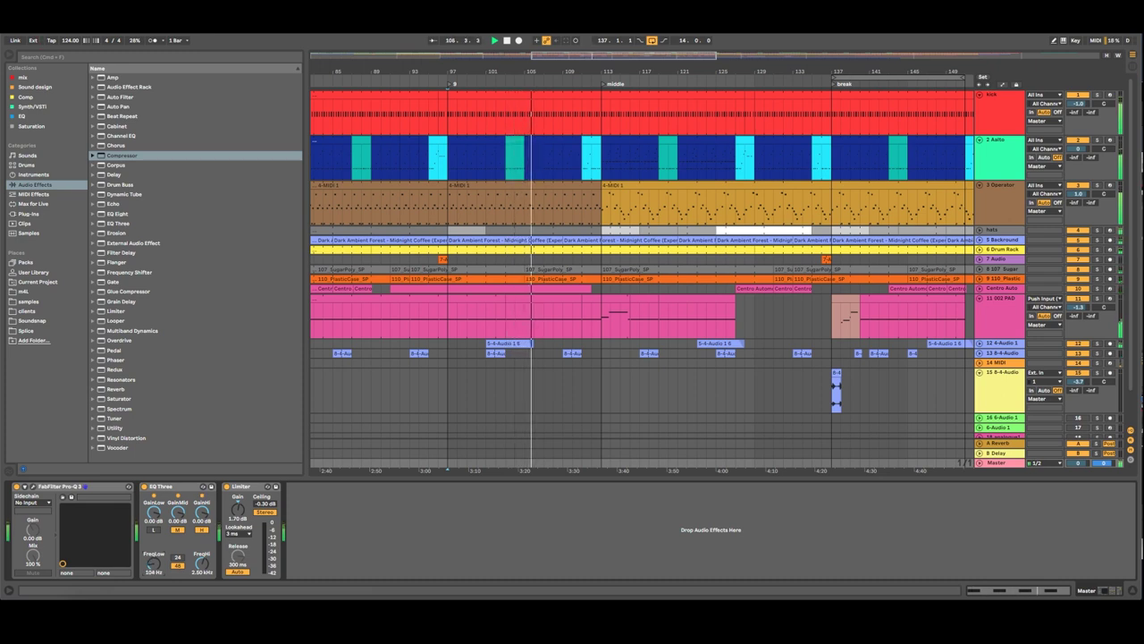
click(154, 529)
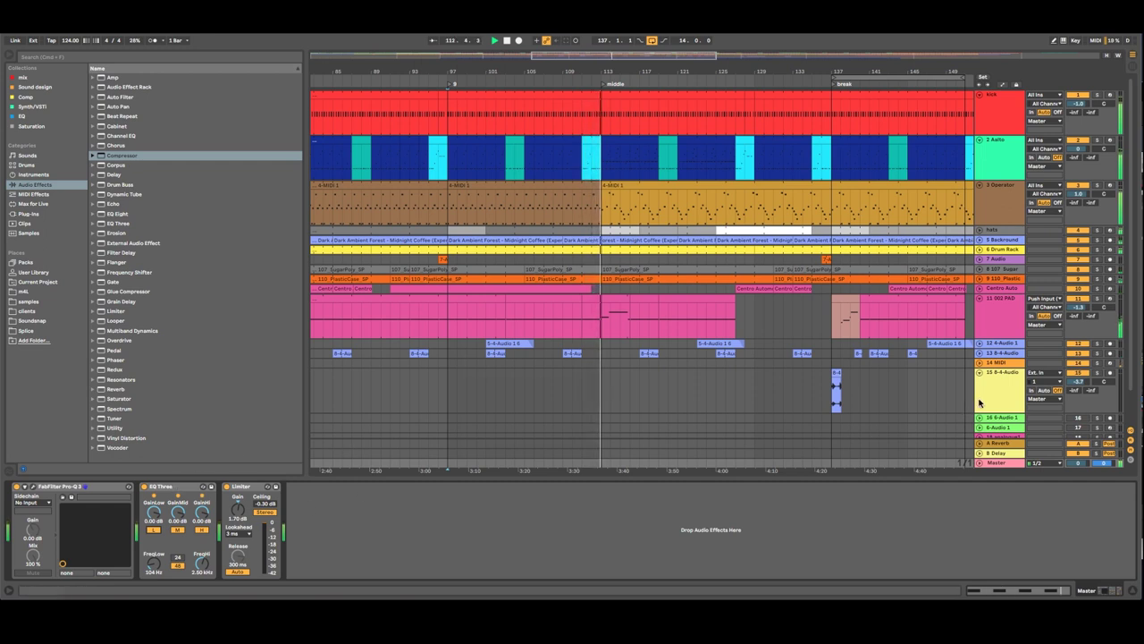
drag(77, 486, 229, 555)
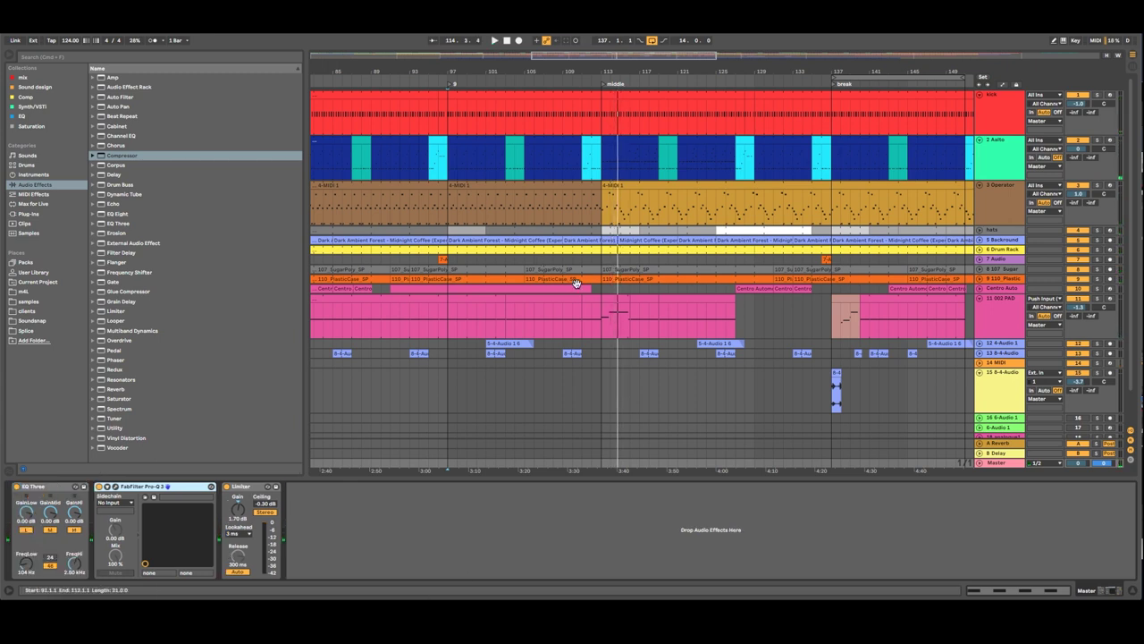
click(1007, 107)
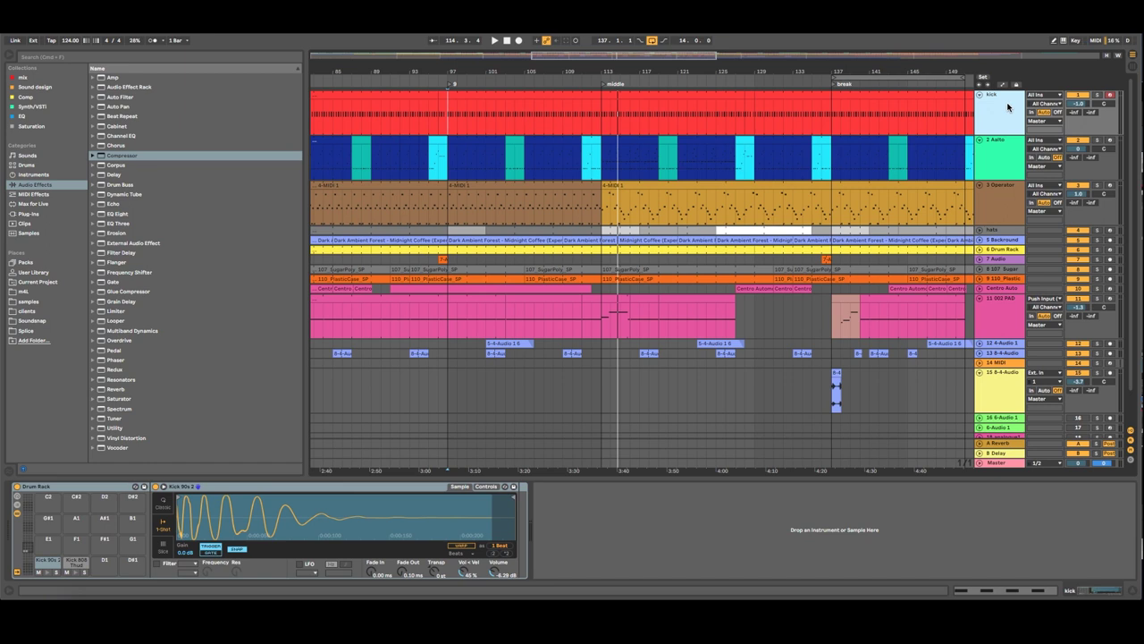
click(1010, 463)
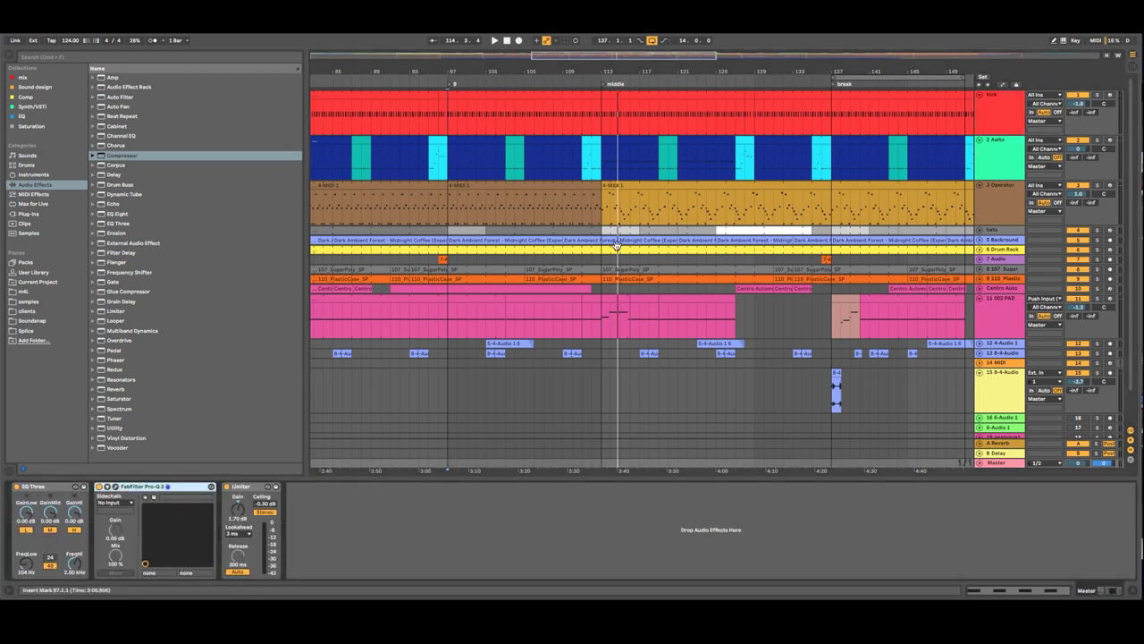
Step: Draw LowOn automation for EQ Three on the Master lane that switches the lows off from bar 113 to bar 116
click(981, 462)
click(995, 434)
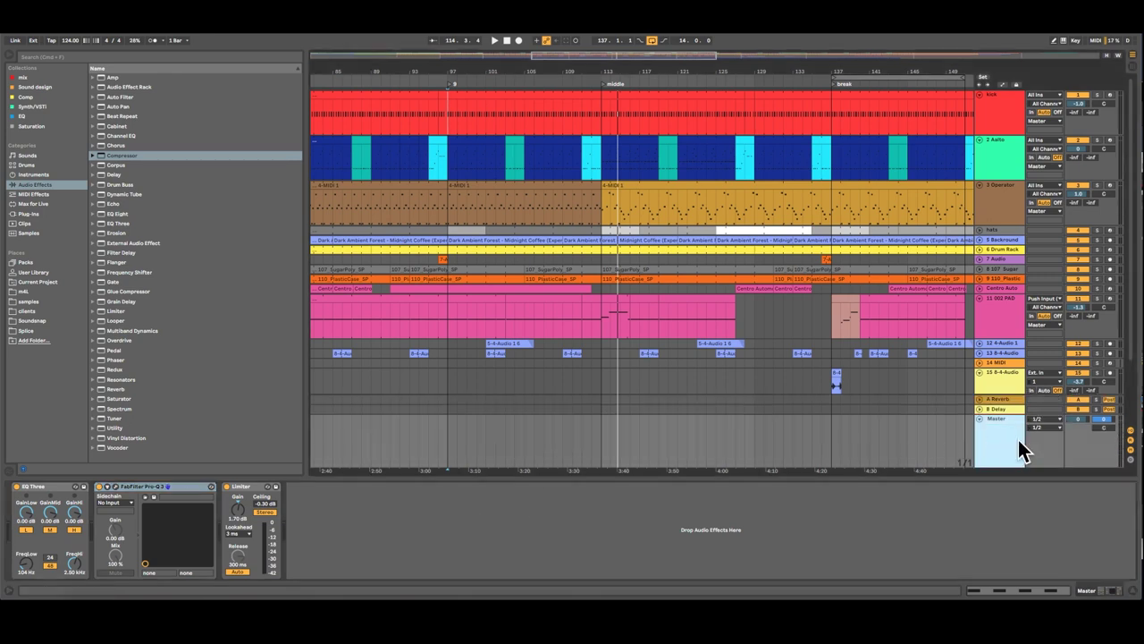
click(1004, 85)
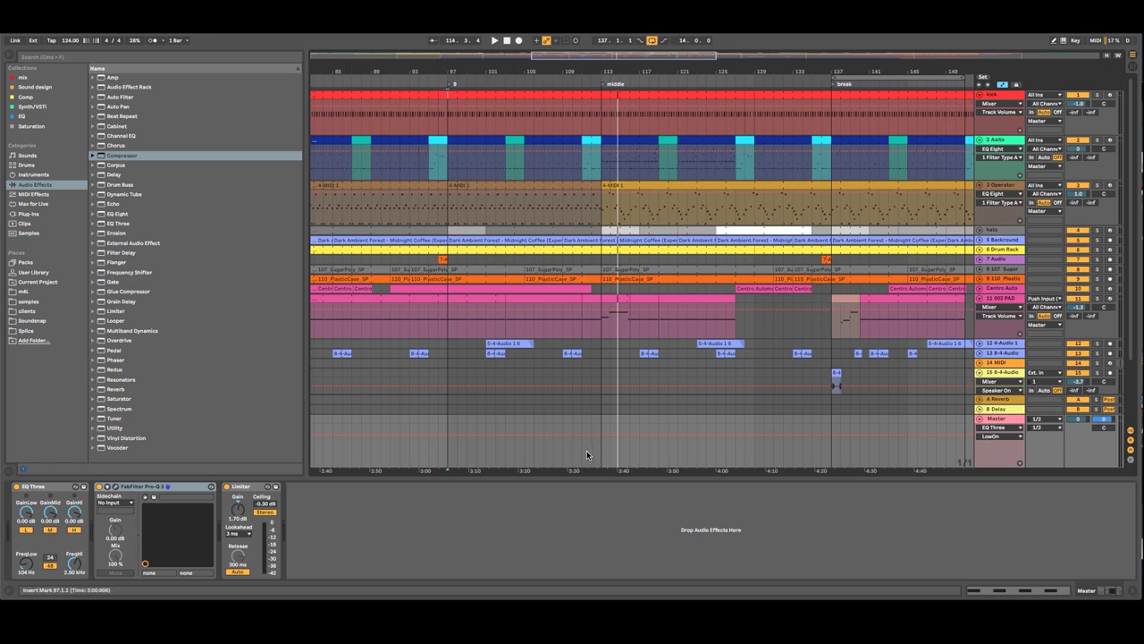
key(b)
click(597, 77)
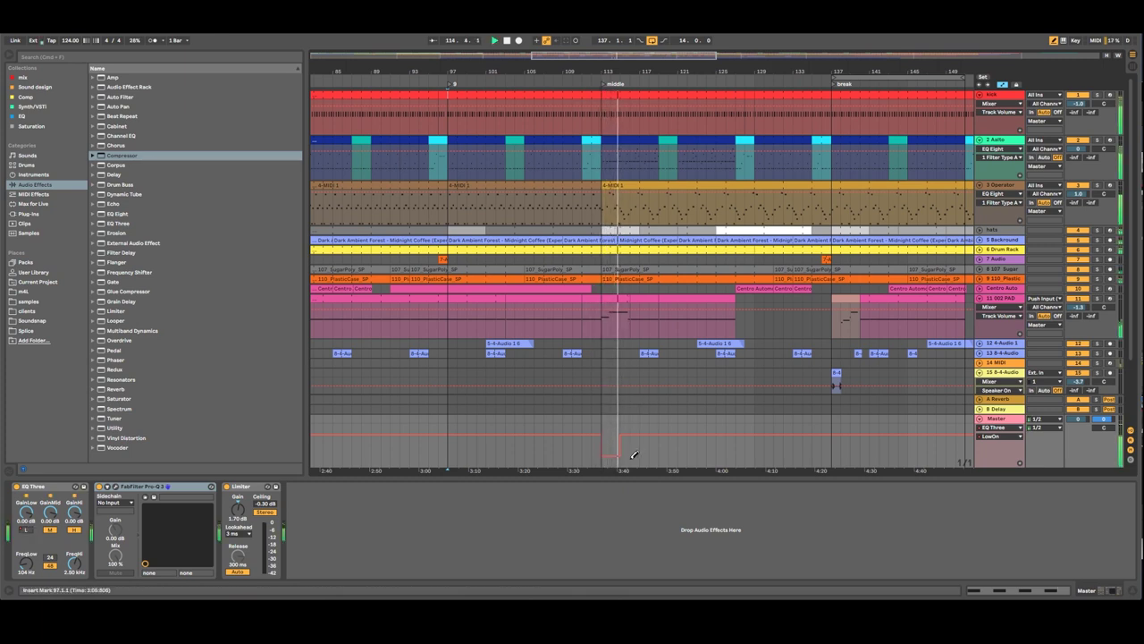
drag(634, 455, 653, 460)
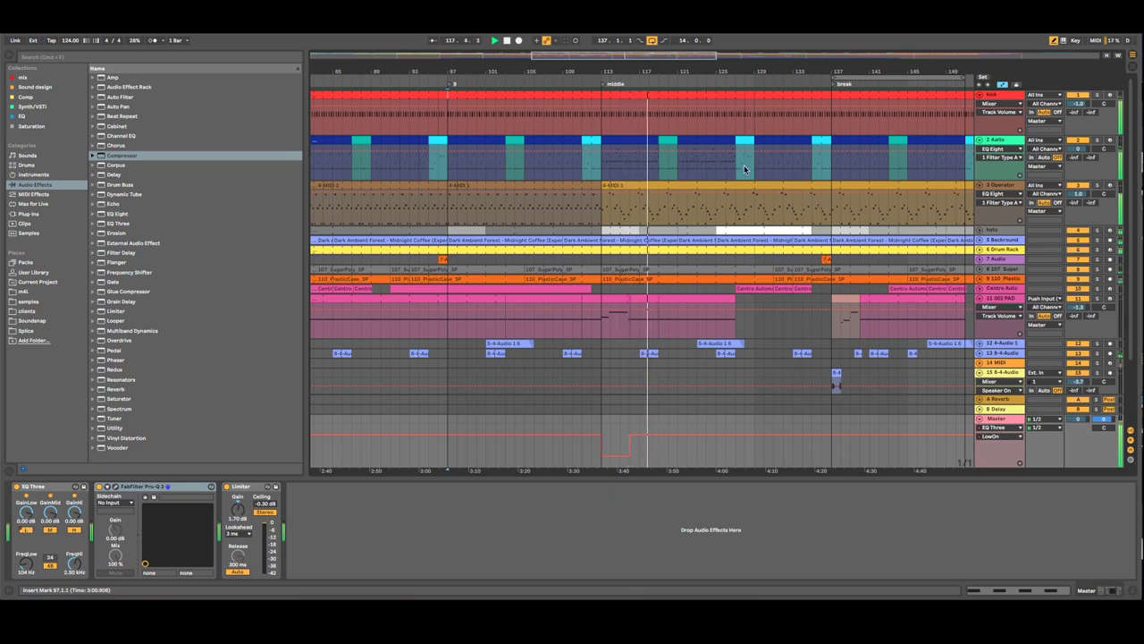
Step: Open a gap in the 3 Operator track by starting its middle clip at bar 116 and ending the preceding clip at bar 112
drag(606, 185, 631, 185)
click(629, 225)
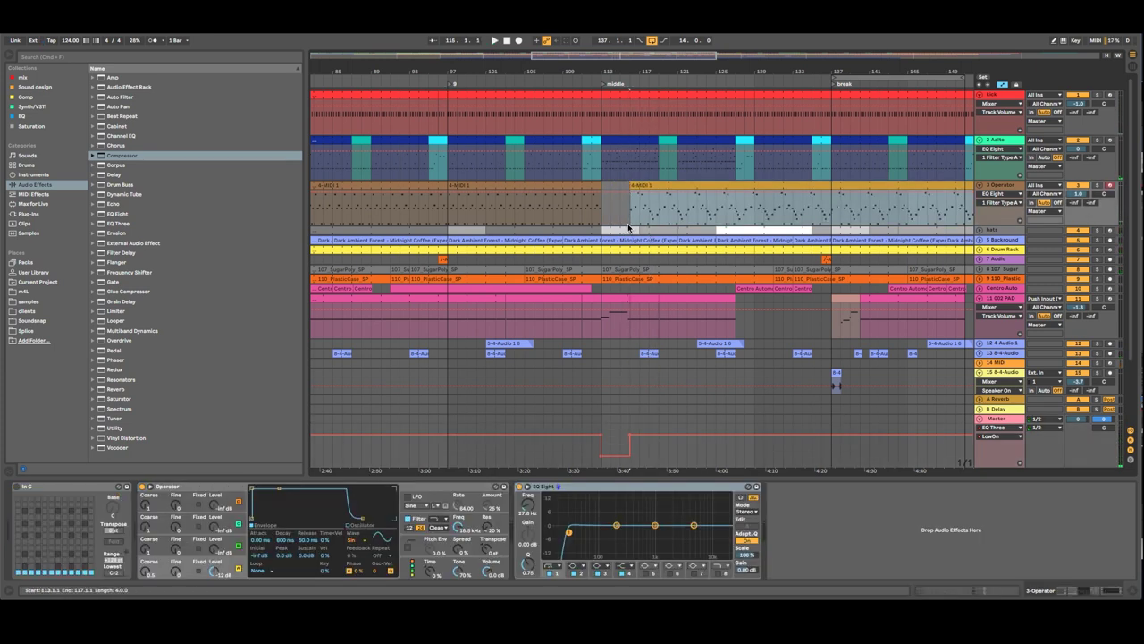
click(598, 188)
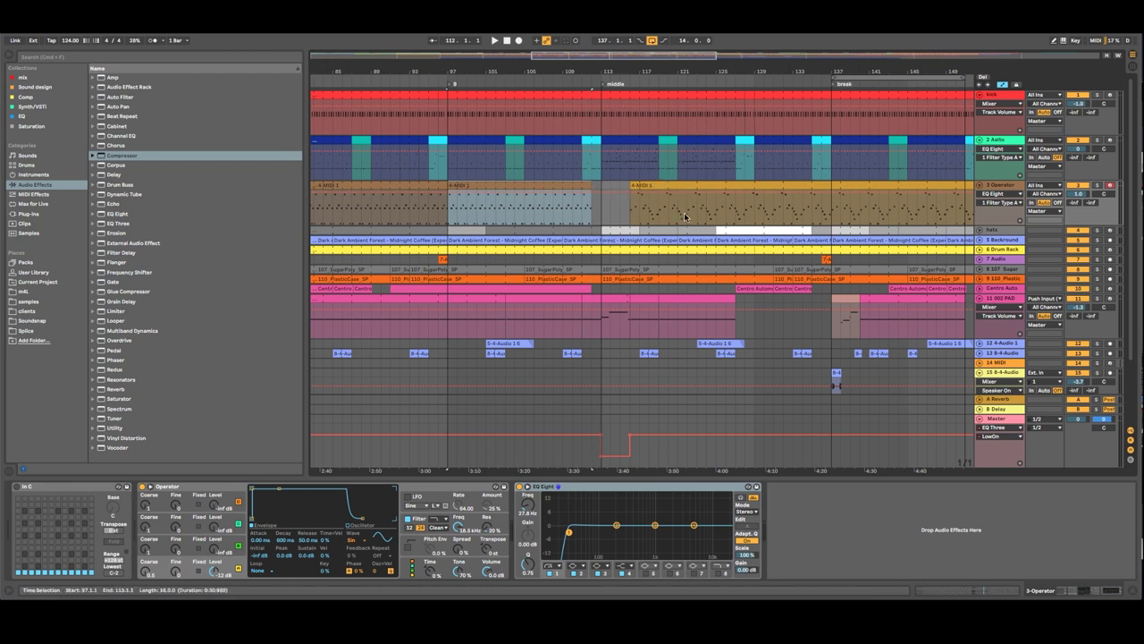
Step: Play the transition into the middle section and empty the 9 110_Plastic track from bar 113 to bar 125
click(565, 83)
scroll(706, 246, down, 2)
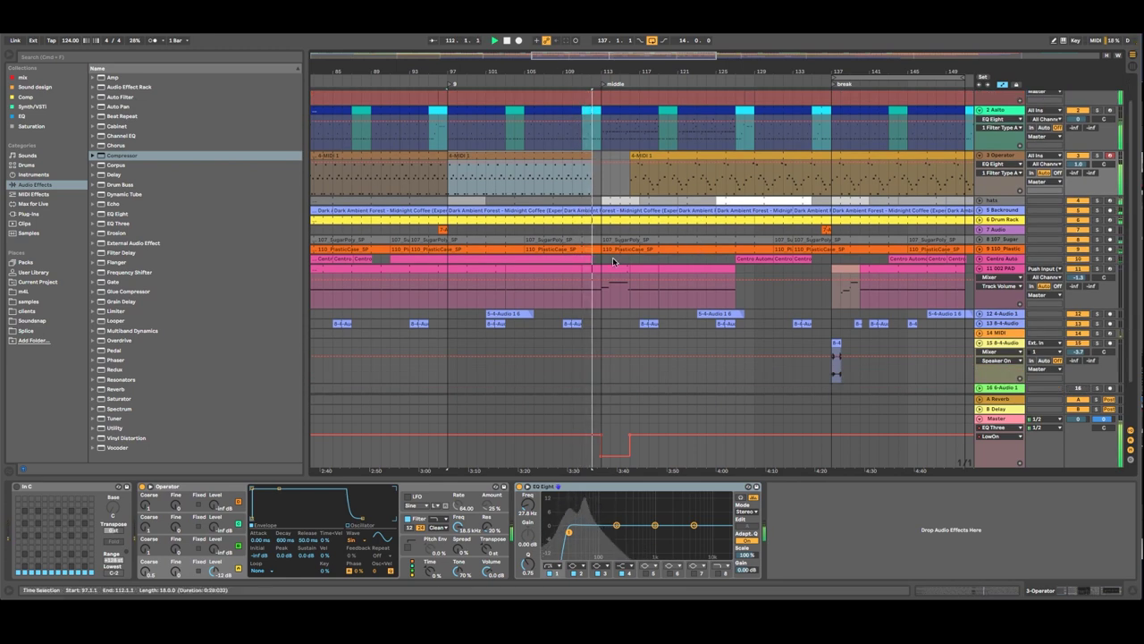
click(708, 247)
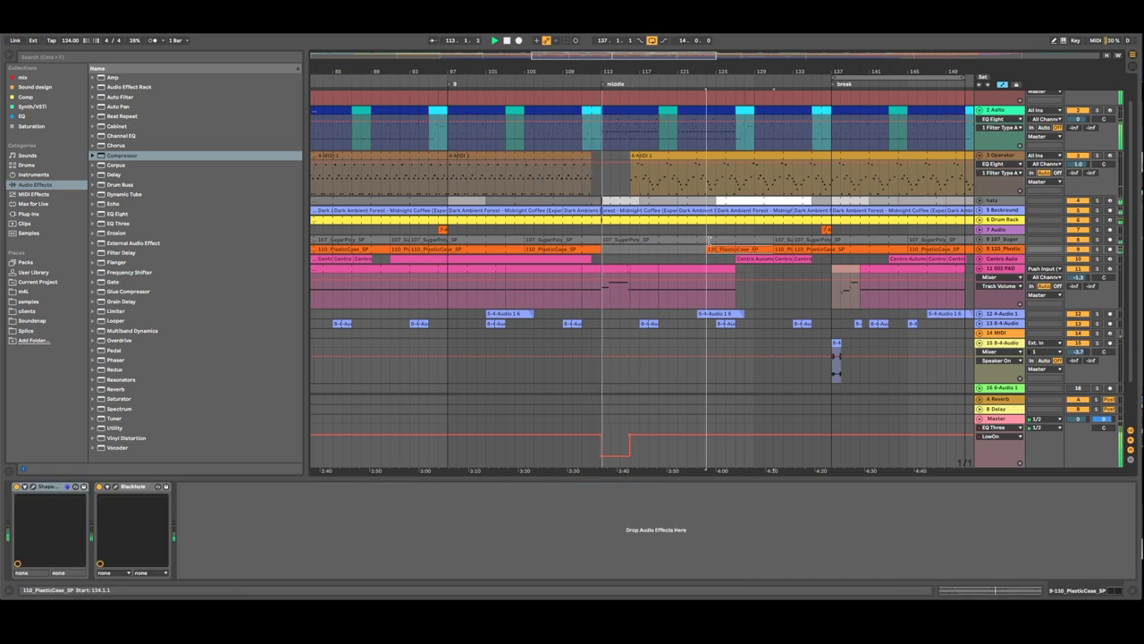
drag(709, 241, 717, 241)
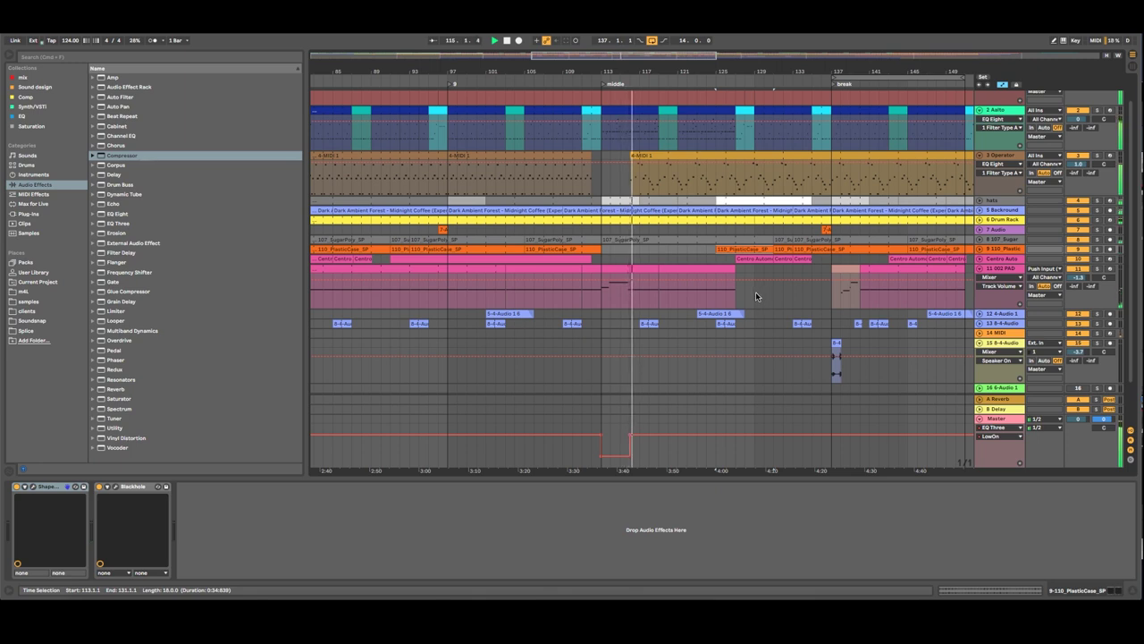
Step: Extend the 002 PAD clip that starts at bar 119 to bar 128, and open the notes of the pad clip at bar 116
drag(659, 286, 713, 311)
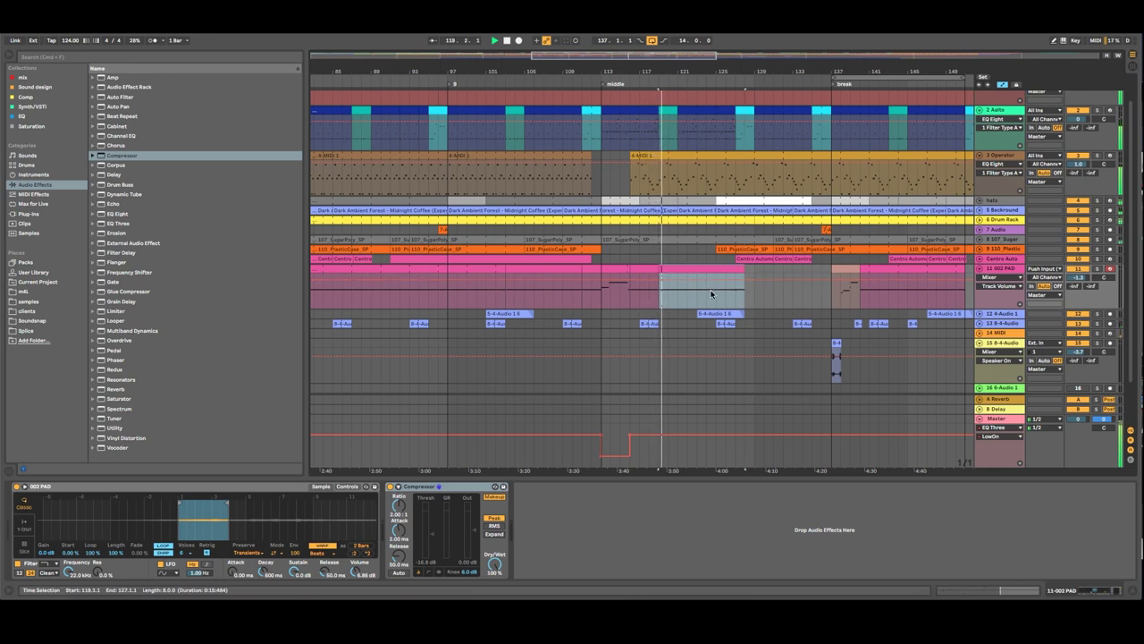
key(space)
double_click(642, 274)
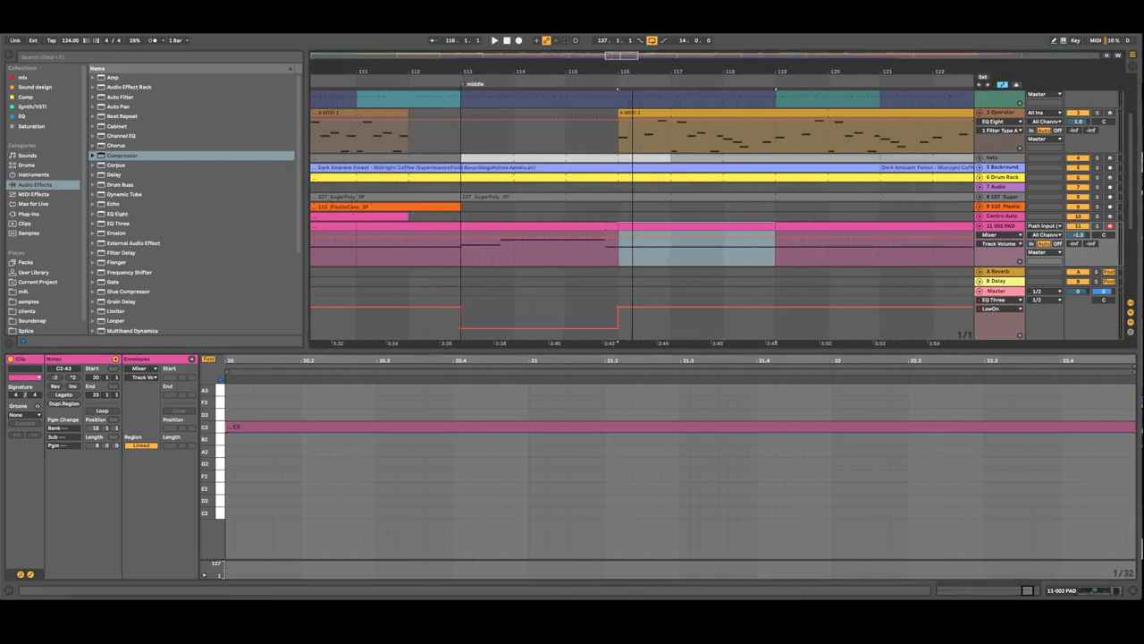
Step: Set the start position of the 002 PAD clip at bars 113–116 to 9.1.1 and check the transition in playback
drag(632, 71, 632, 116)
click(576, 226)
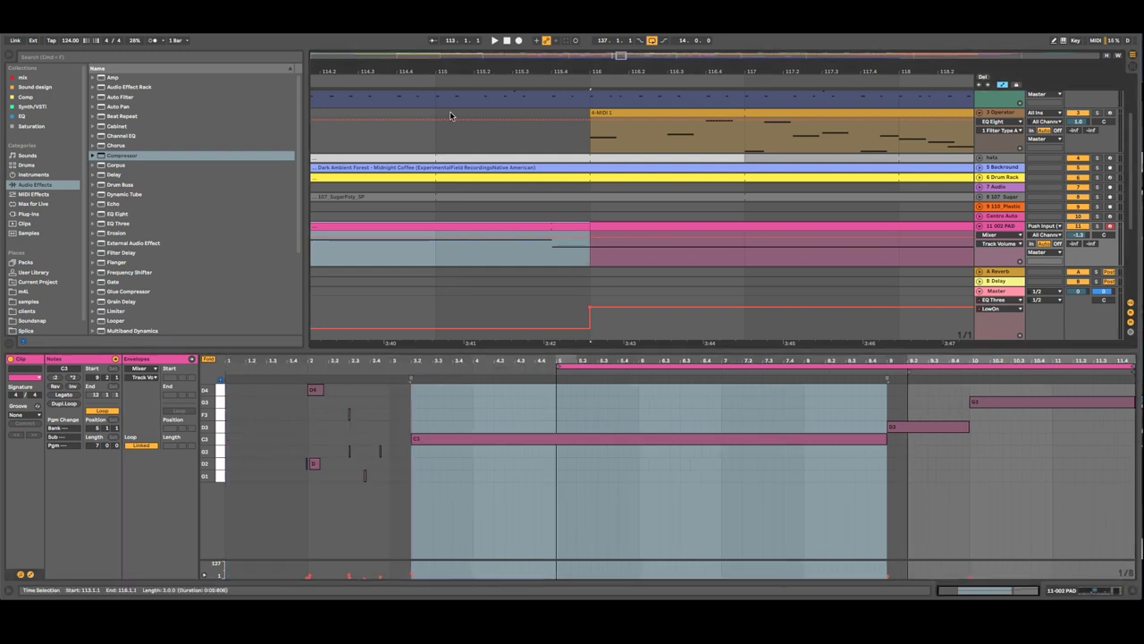
drag(449, 74, 589, 45)
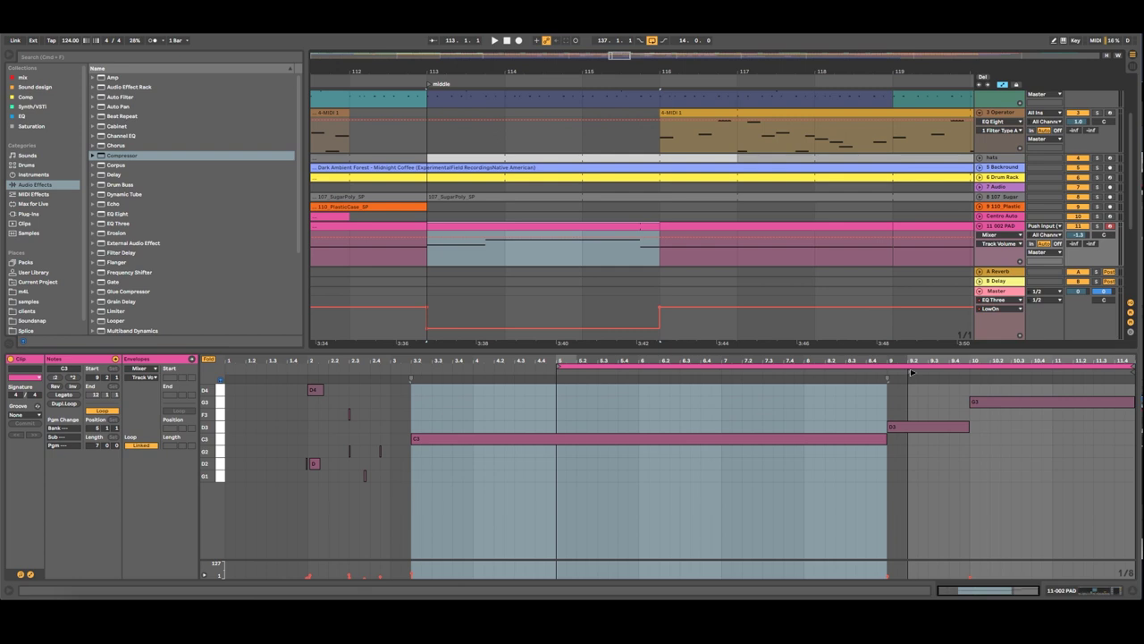
drag(911, 372, 890, 374)
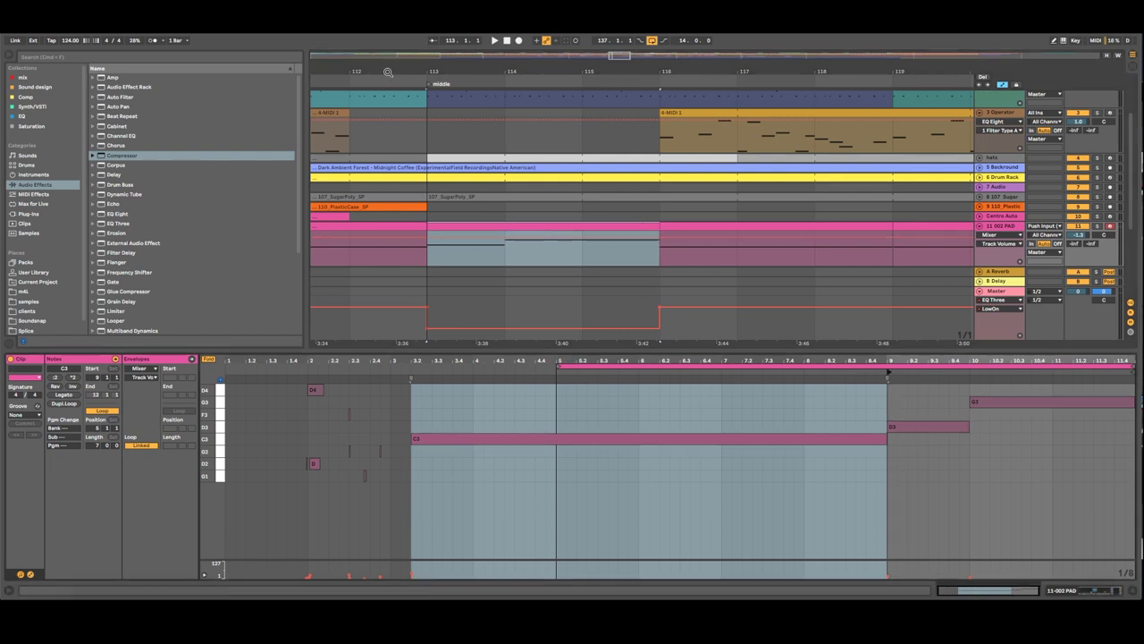
click(385, 76)
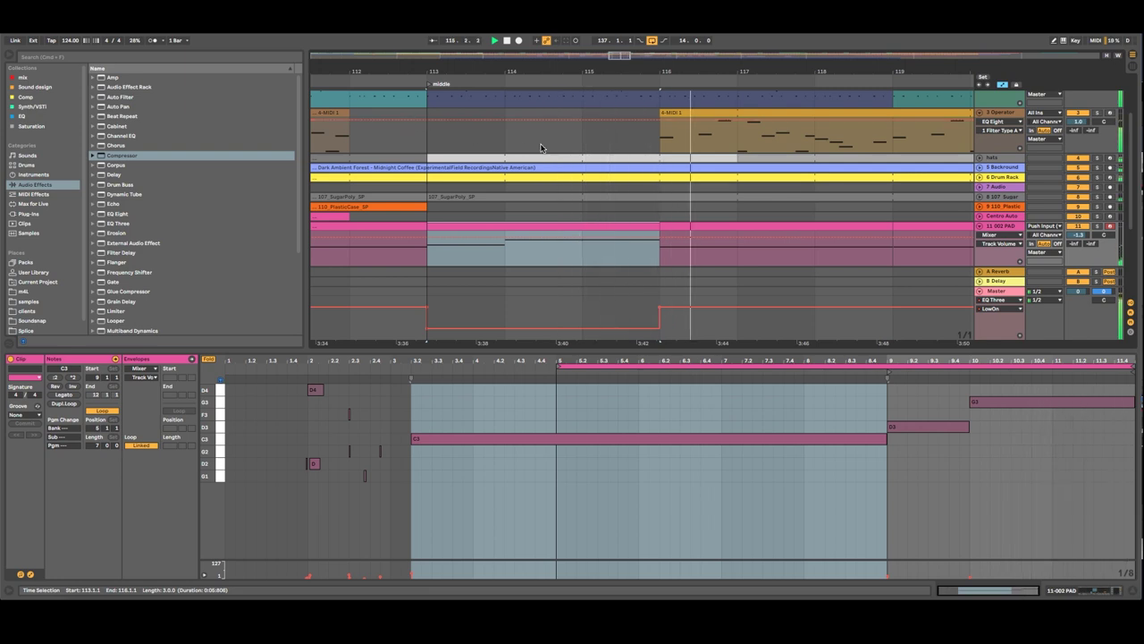
click(721, 230)
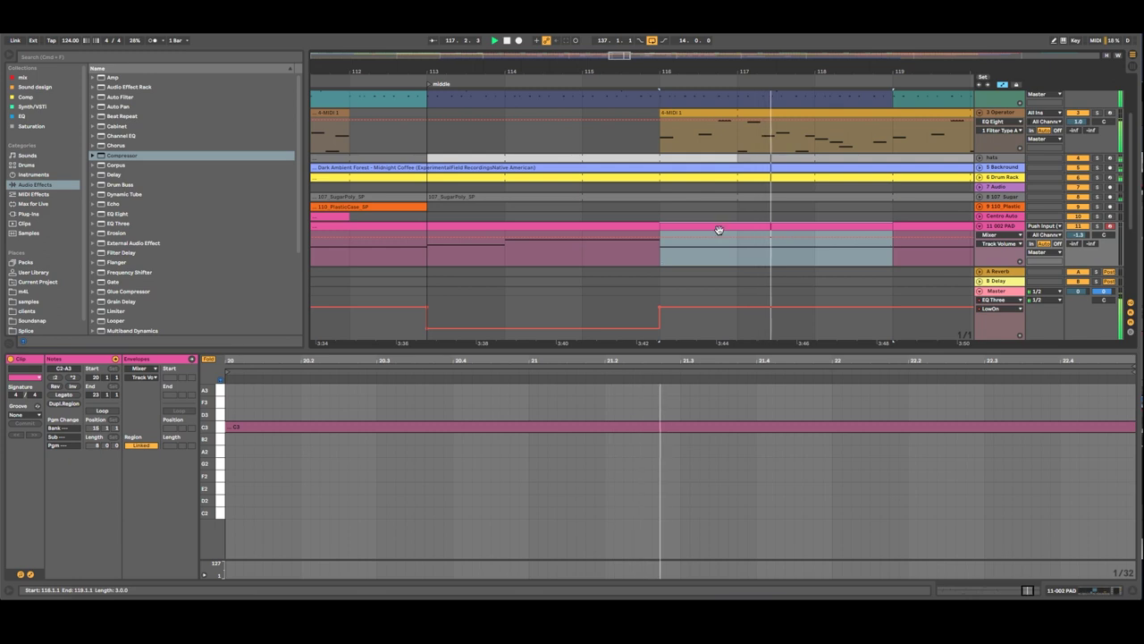
Step: Examine the notes of the 002 PAD clip at bars 116–119 around its start position at bar 20
drag(449, 360, 998, 254)
click(968, 429)
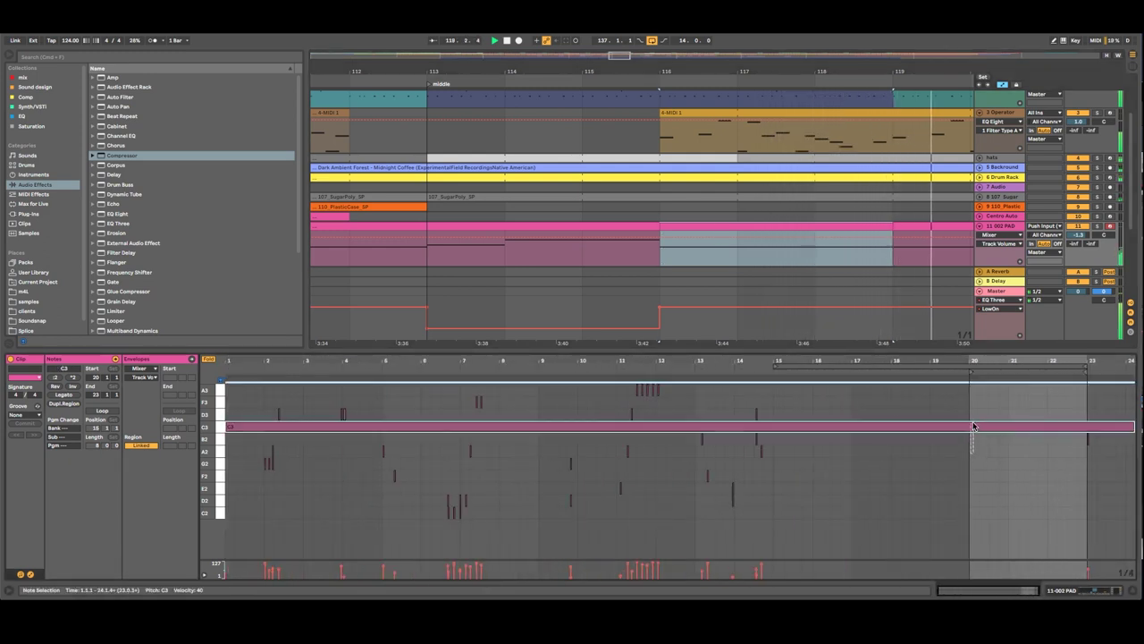
click(970, 439)
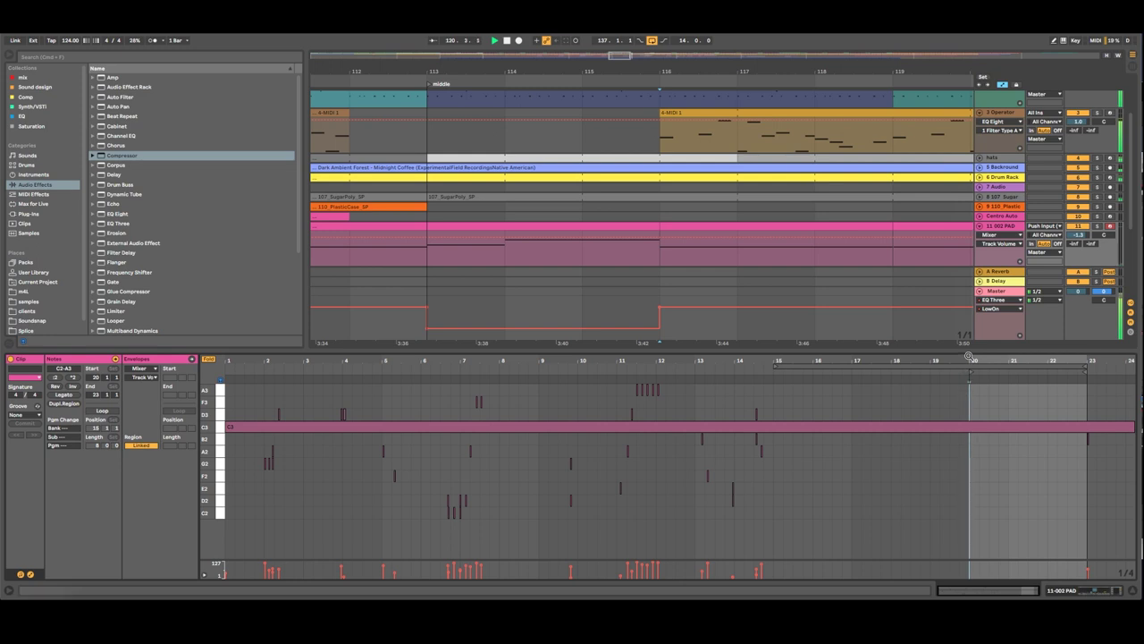
drag(968, 355, 762, 427)
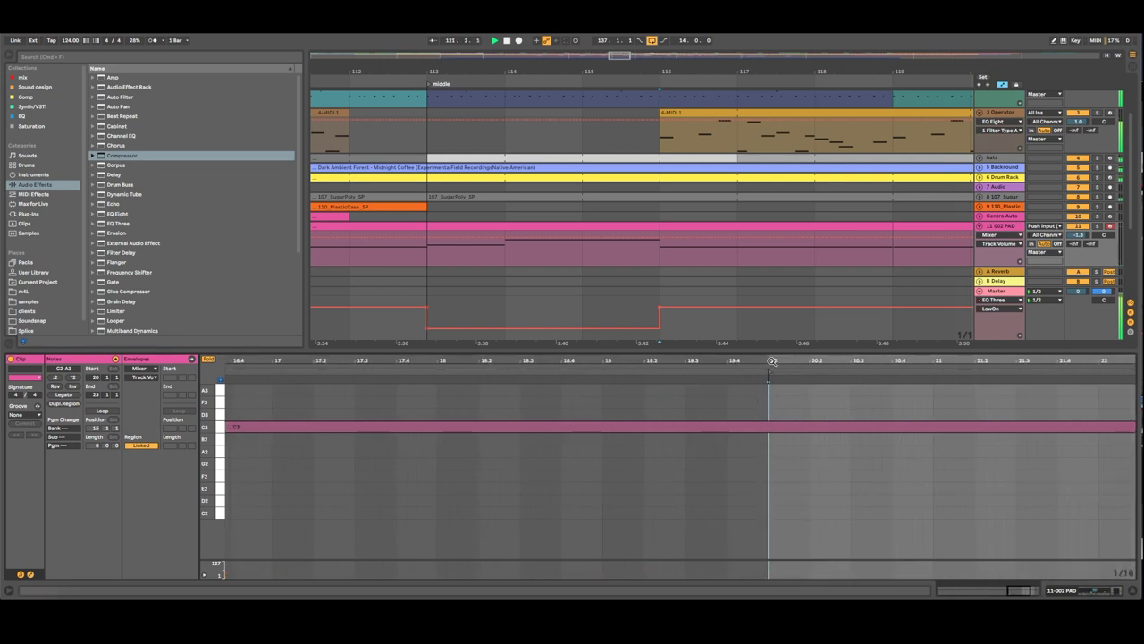
drag(772, 361, 772, 295)
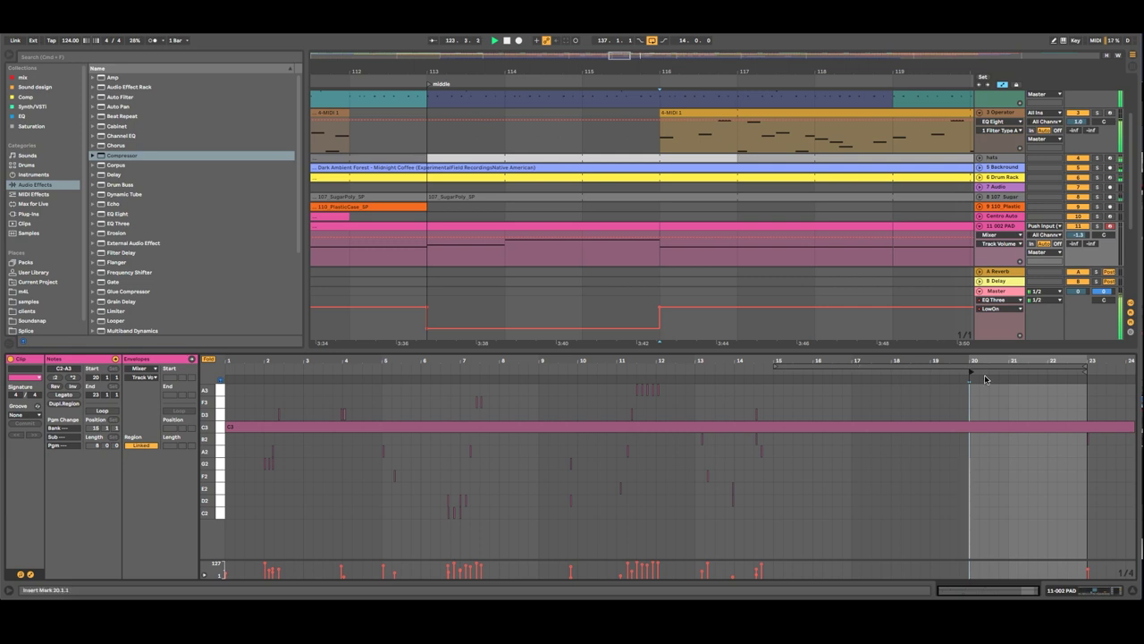
Step: Turn on looping for the 002 PAD clip at bars 116–119 and set its start position to 15.1.1
click(804, 227)
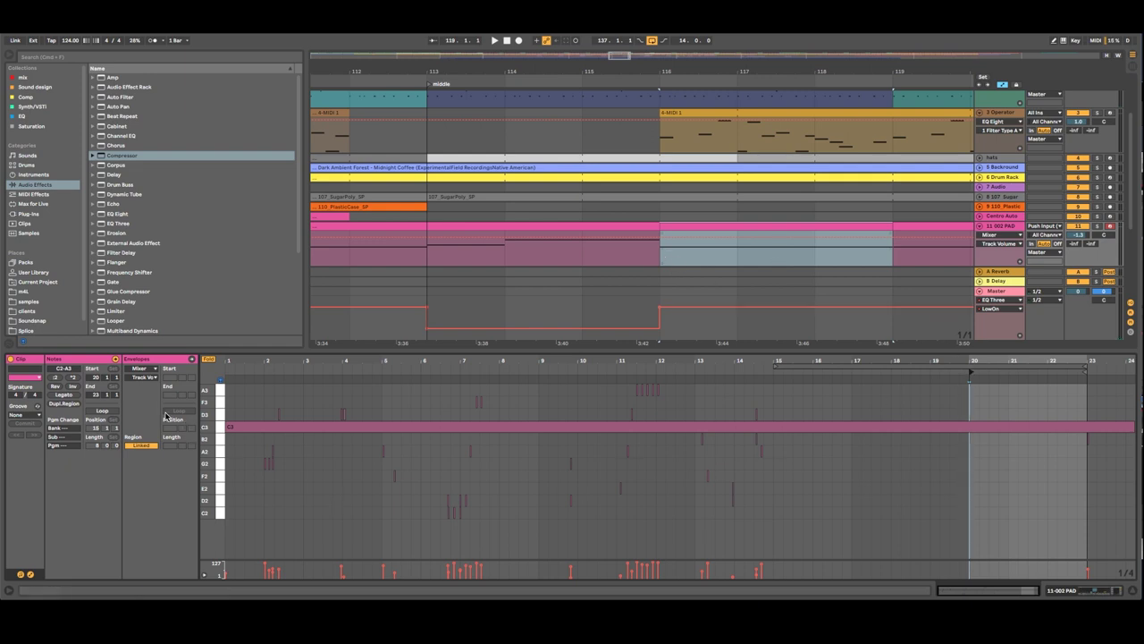
click(29, 575)
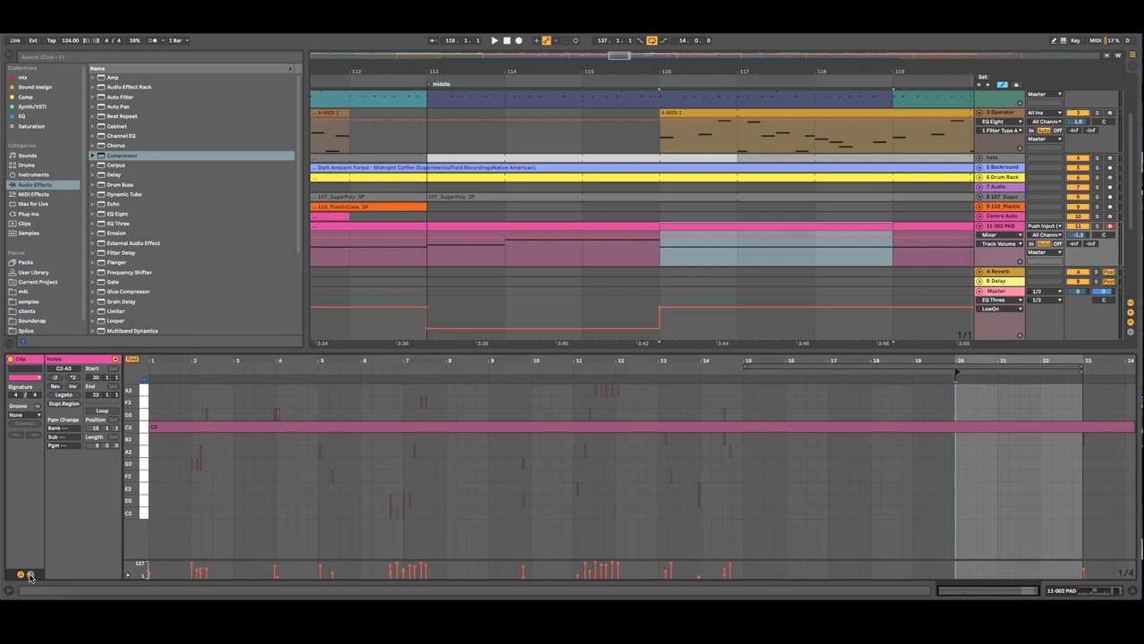
click(29, 575)
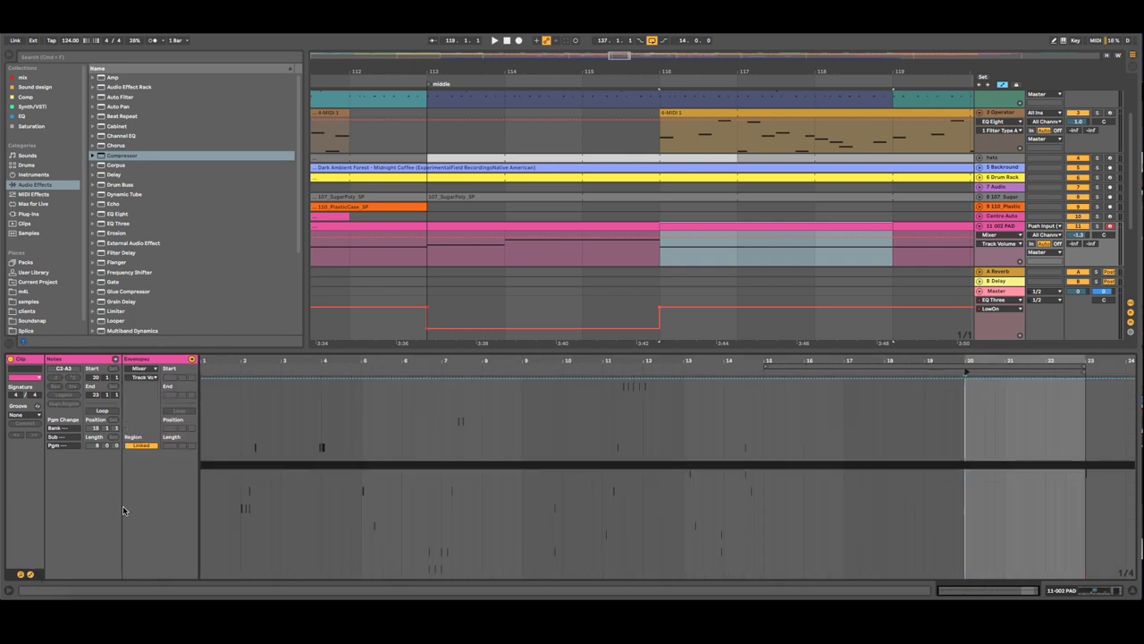
click(103, 411)
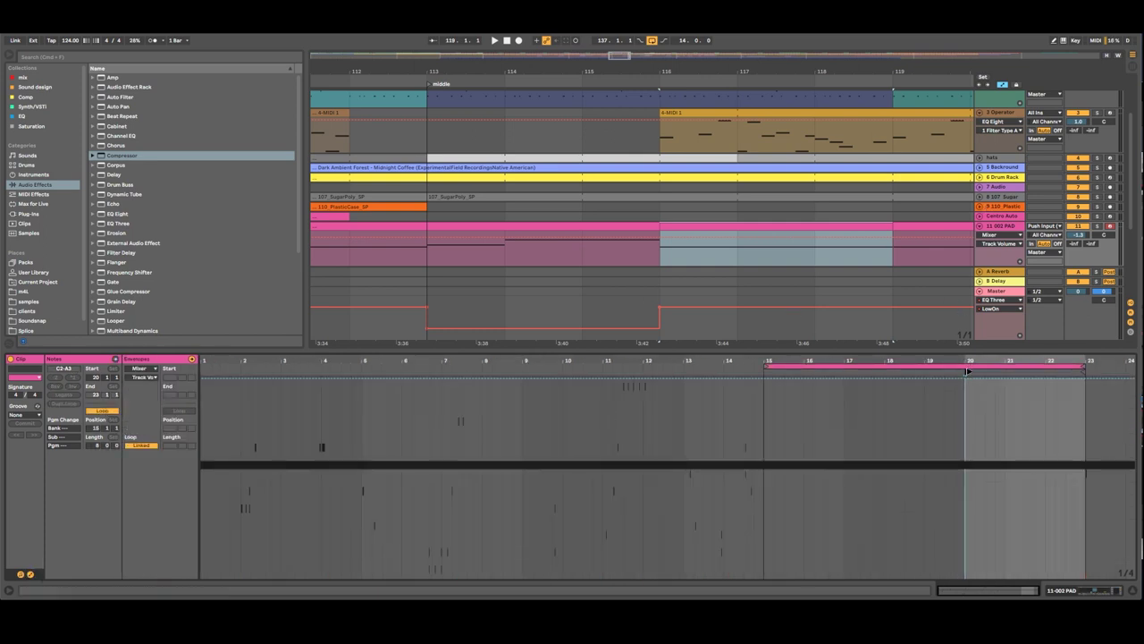
drag(968, 372, 766, 373)
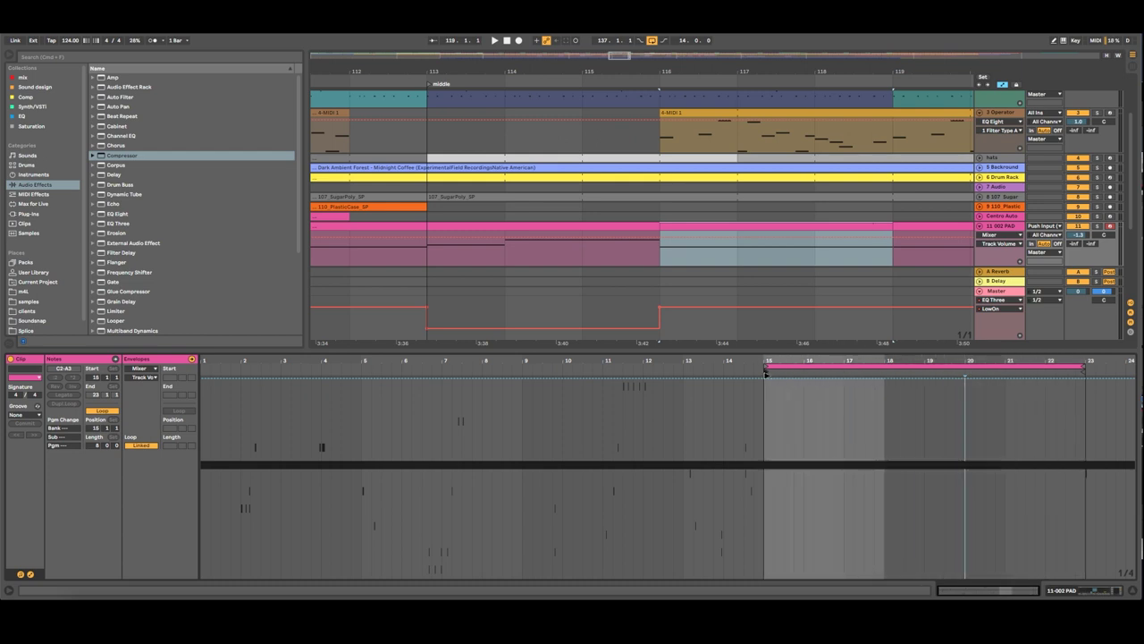
click(634, 80)
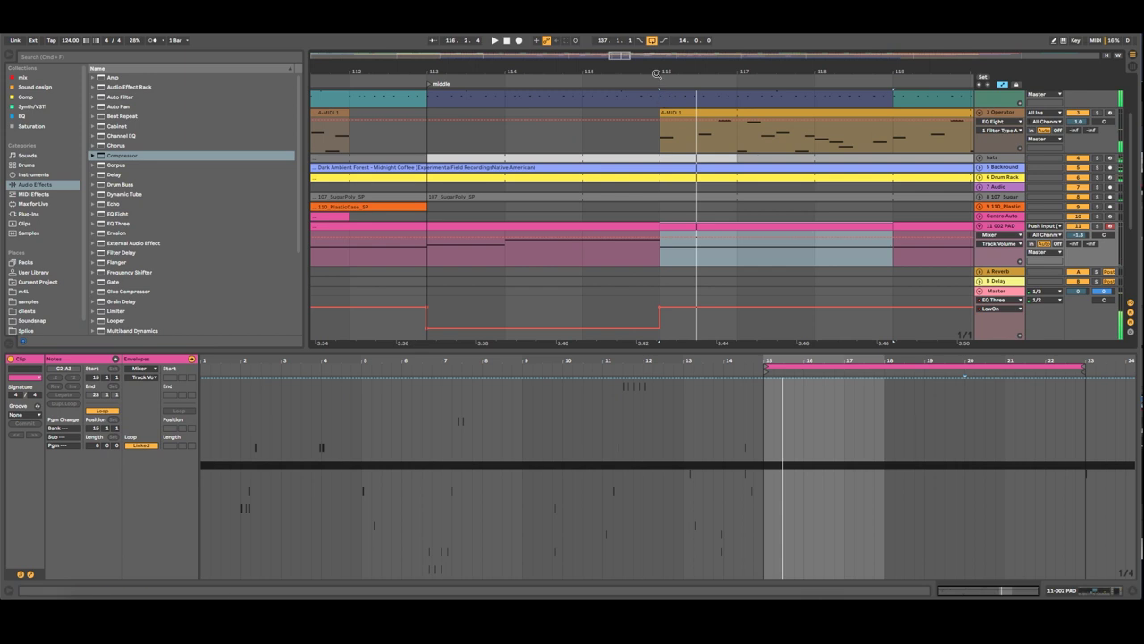
Step: Trim the clip's long C3 note to start at bar 15, and delete all notes before that bar
click(764, 494)
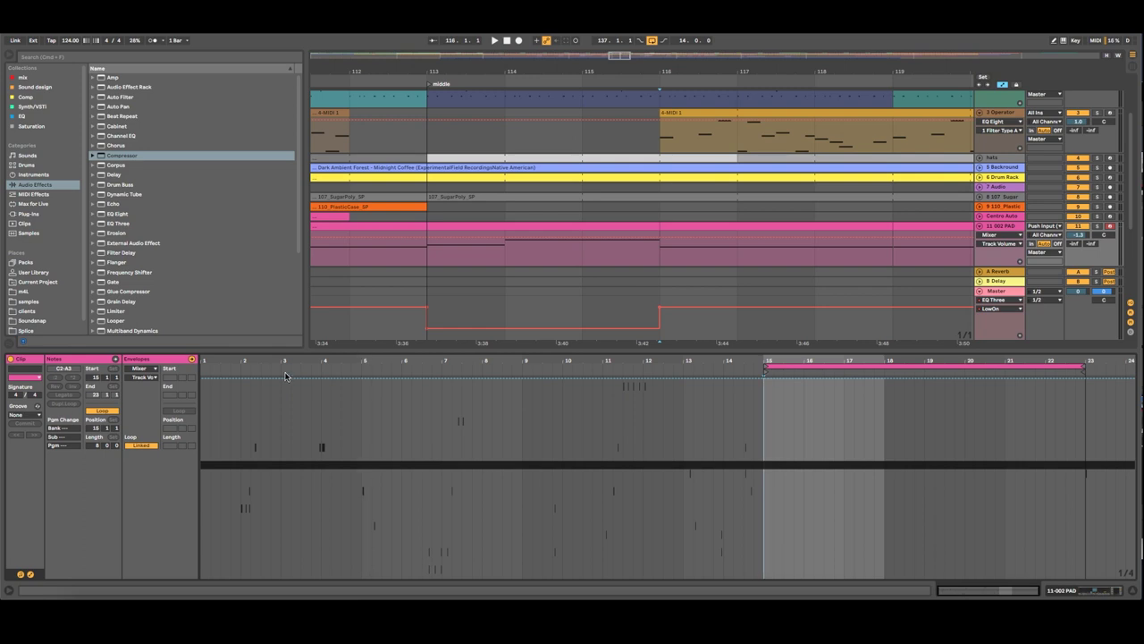
click(748, 384)
click(766, 373)
click(29, 575)
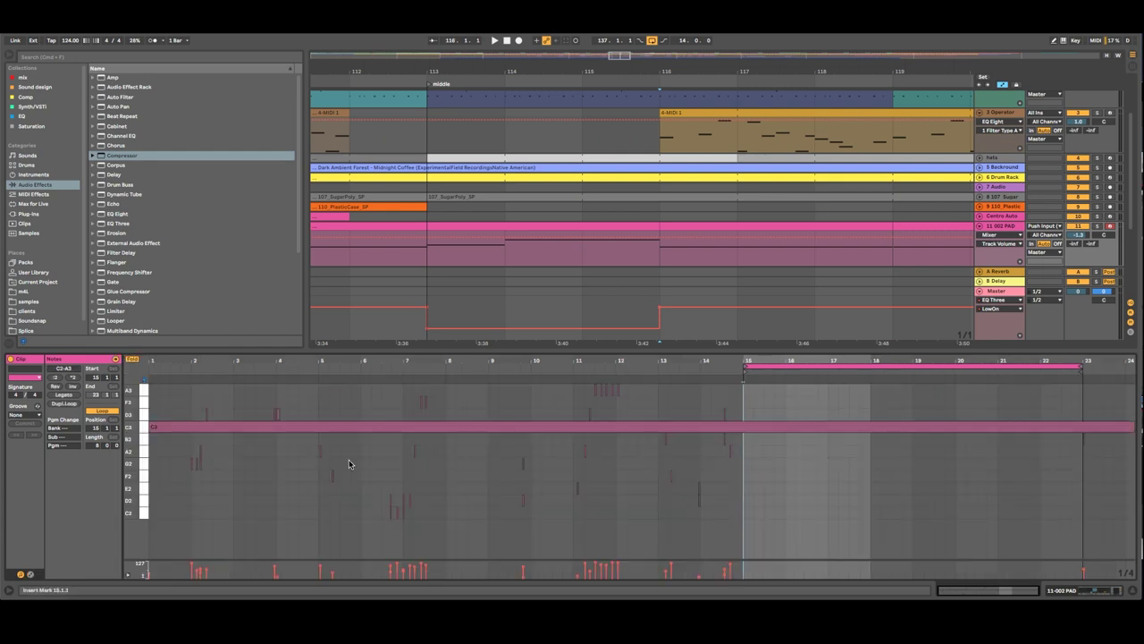
drag(152, 426, 744, 426)
drag(741, 523, 150, 388)
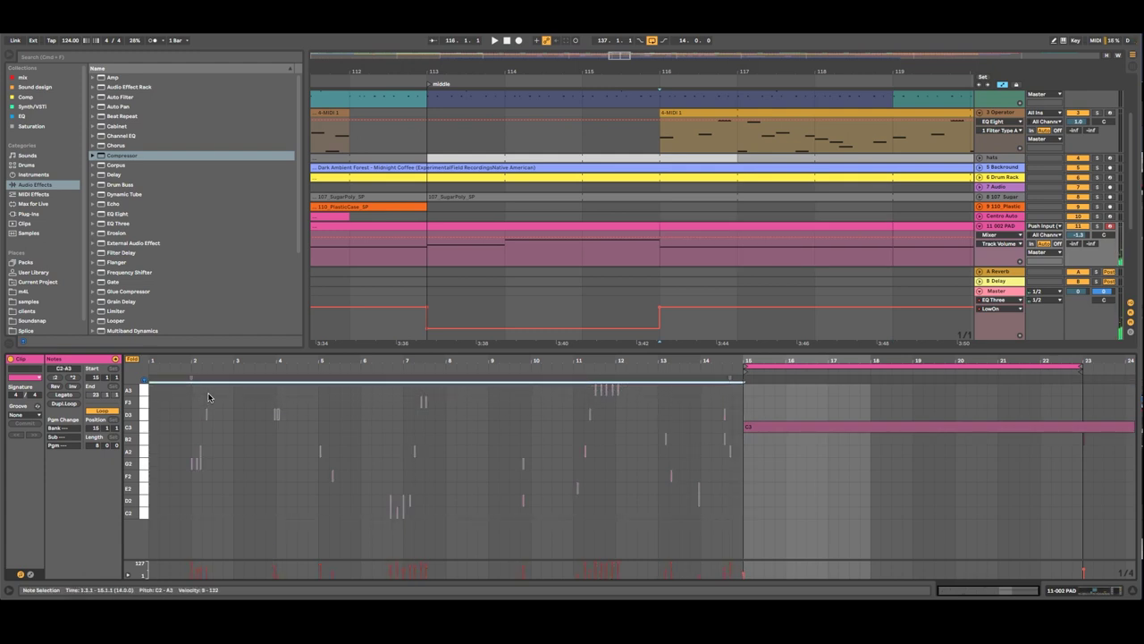
key(Delete)
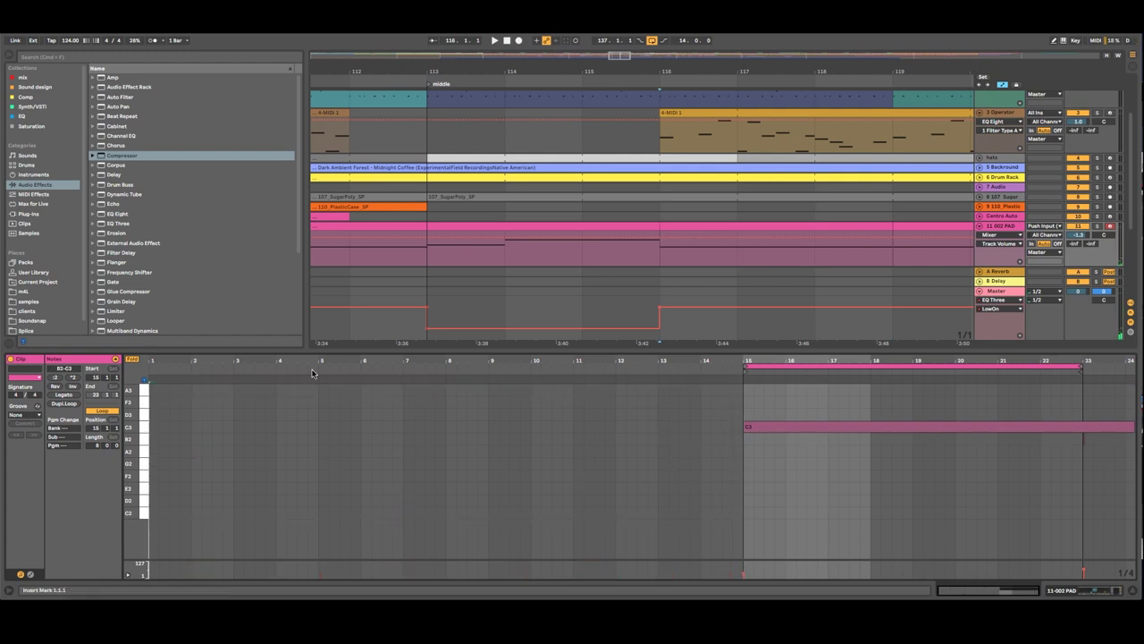
click(628, 80)
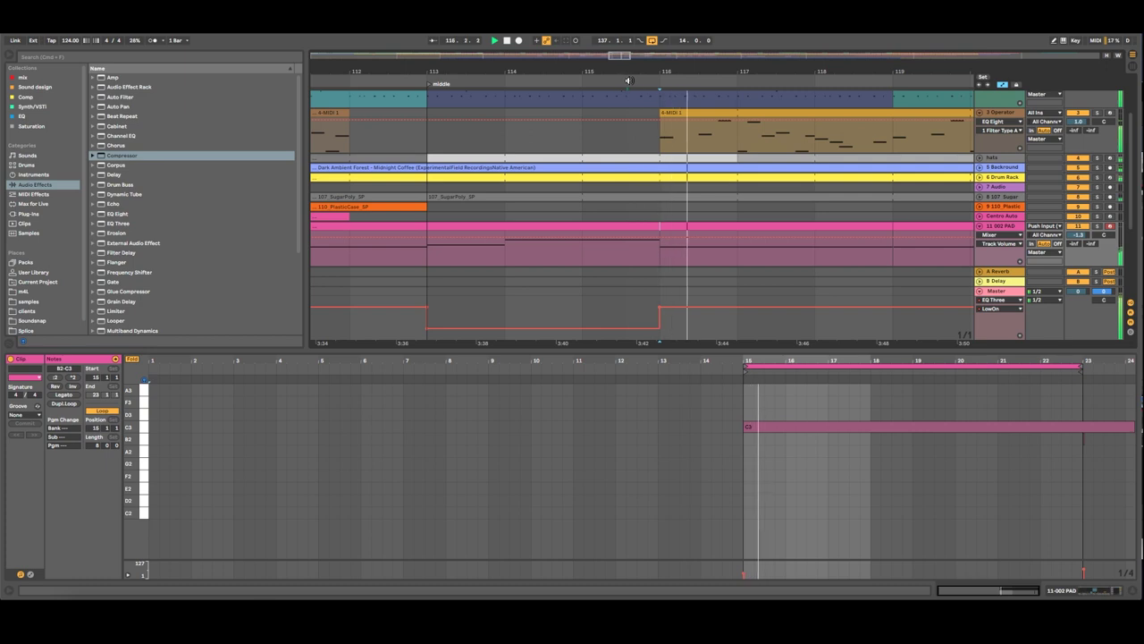
click(629, 81)
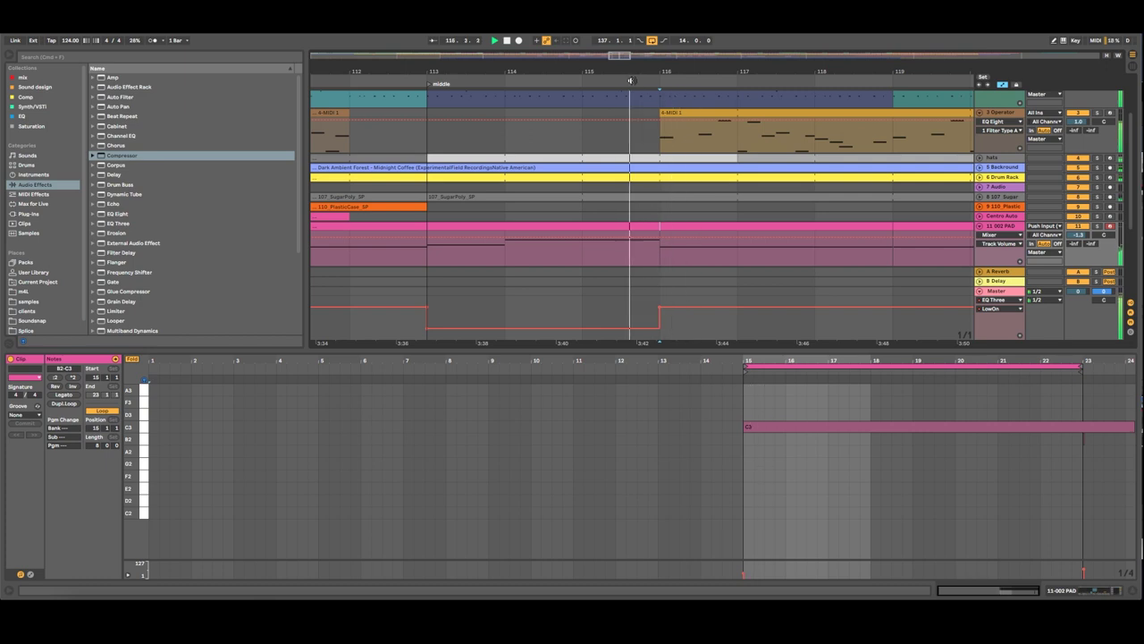
Step: Move the 002 PAD clip at bars 116–119 to bar 121 and delete the pad clip at bars 119–121
click(677, 225)
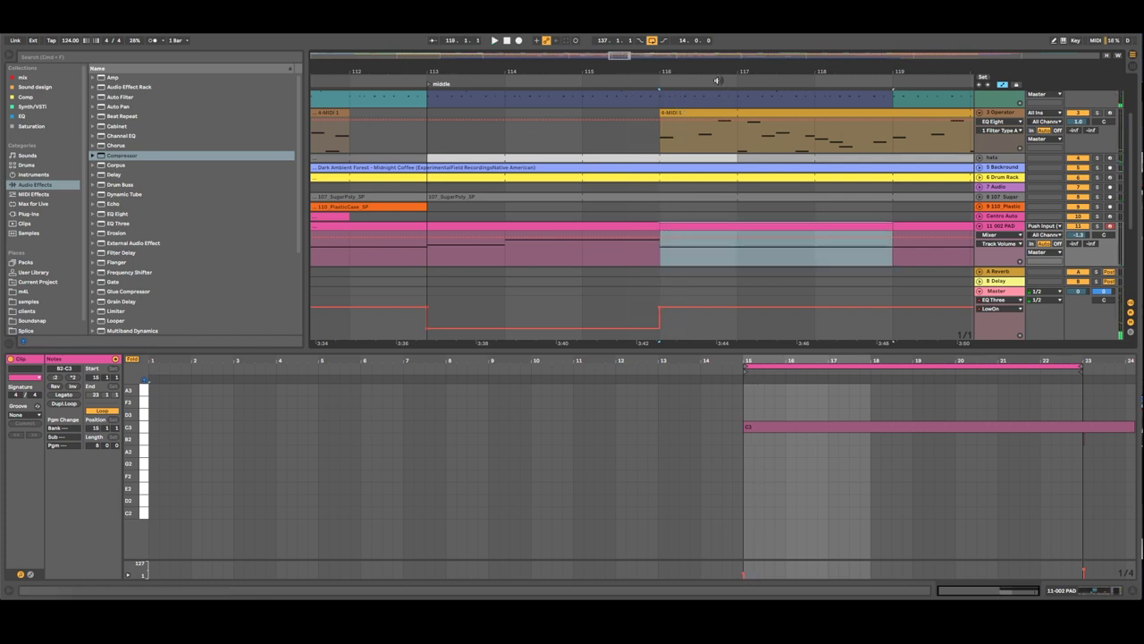
drag(718, 68, 417, 66)
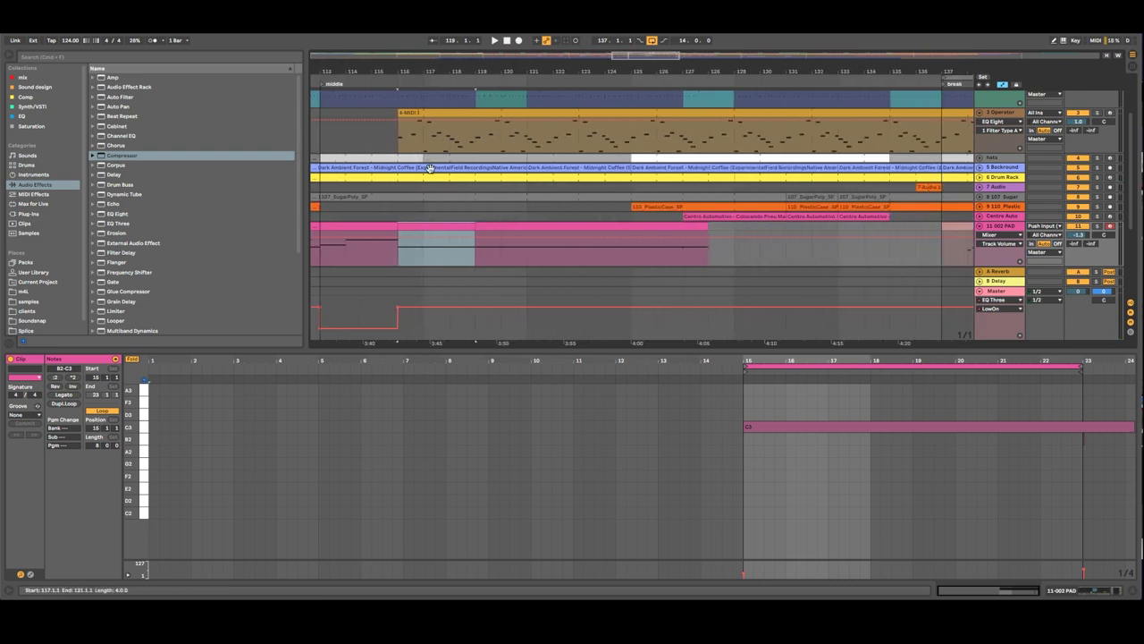
drag(435, 223, 563, 227)
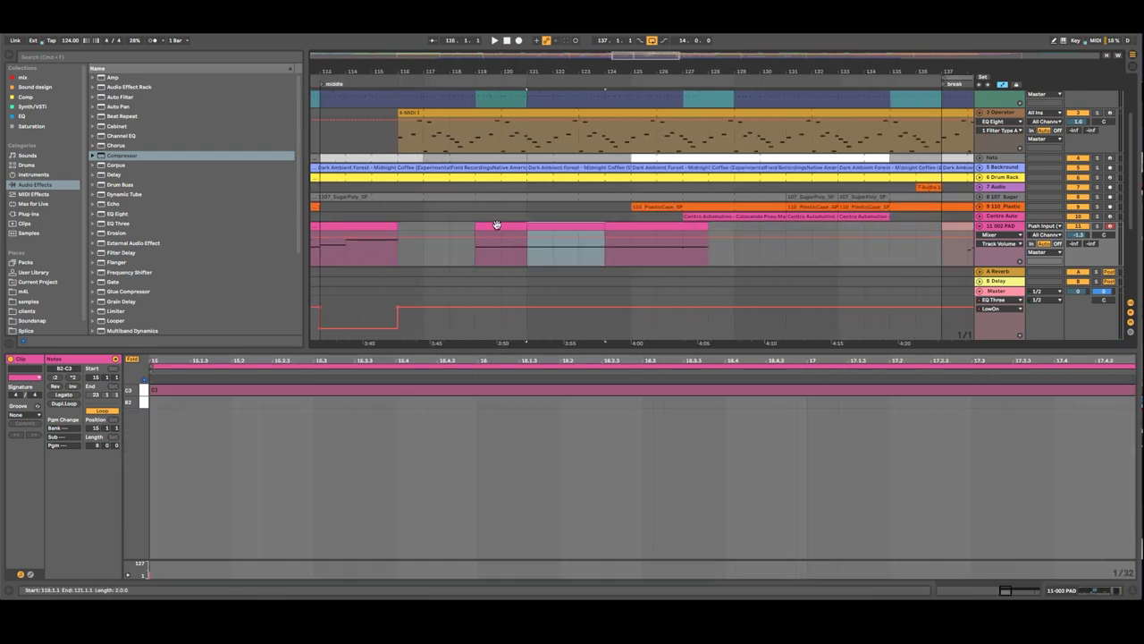
click(496, 225)
key(Delete)
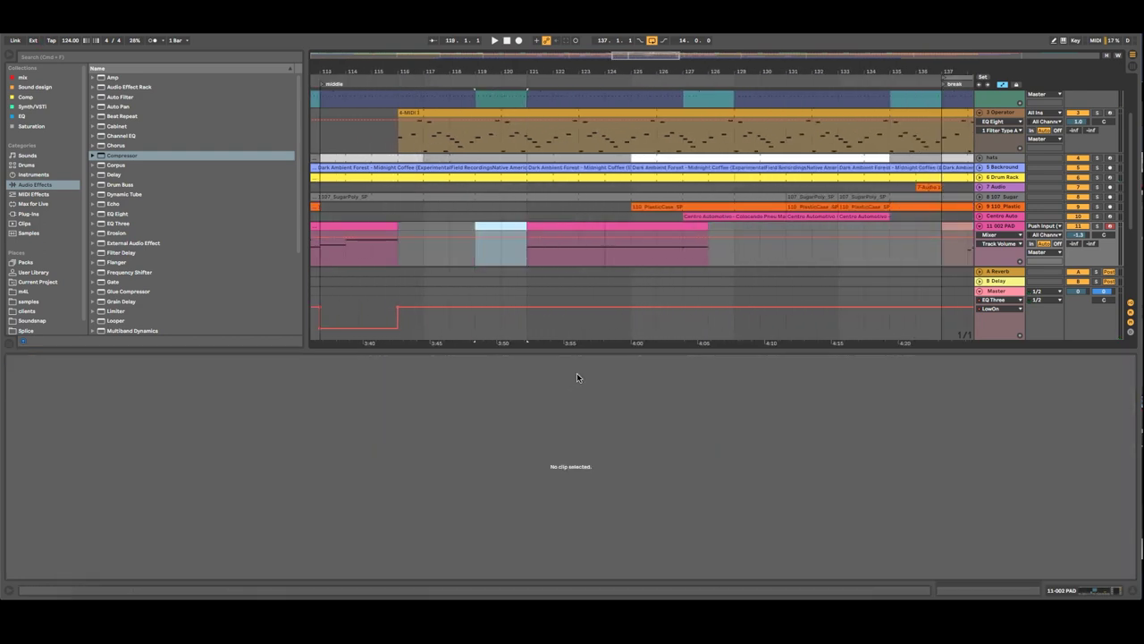
Step: Play the transition into the middle section to check the gap in the 11-002 PAD track
click(451, 227)
key(minus)
key(minus)
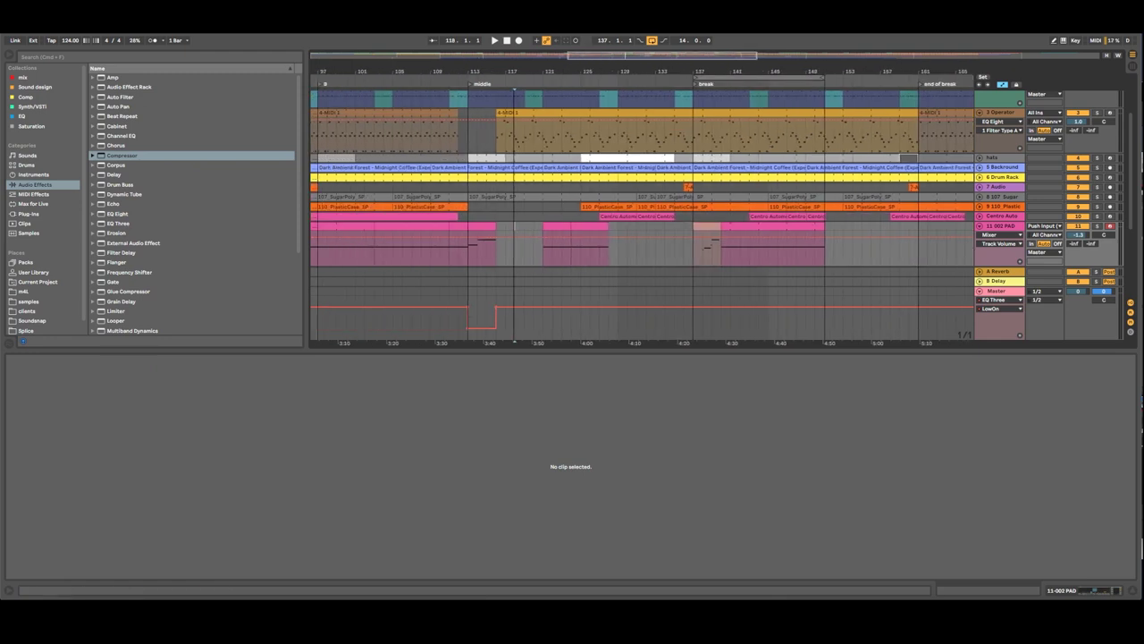
key(space)
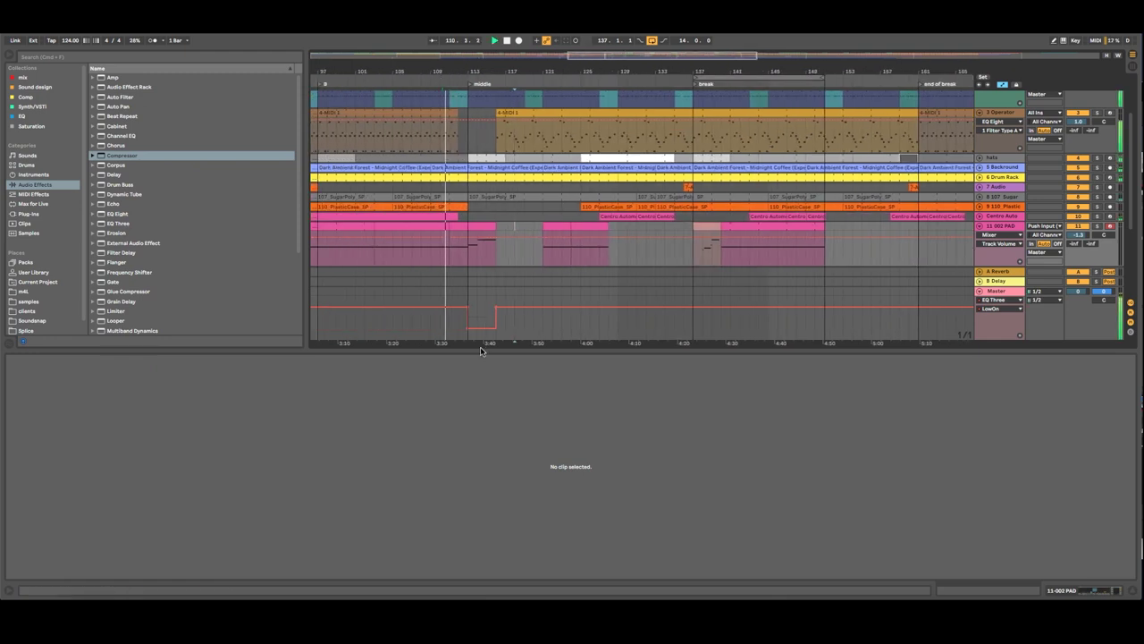
scroll(664, 291, up, 3)
scroll(663, 295, down, 3)
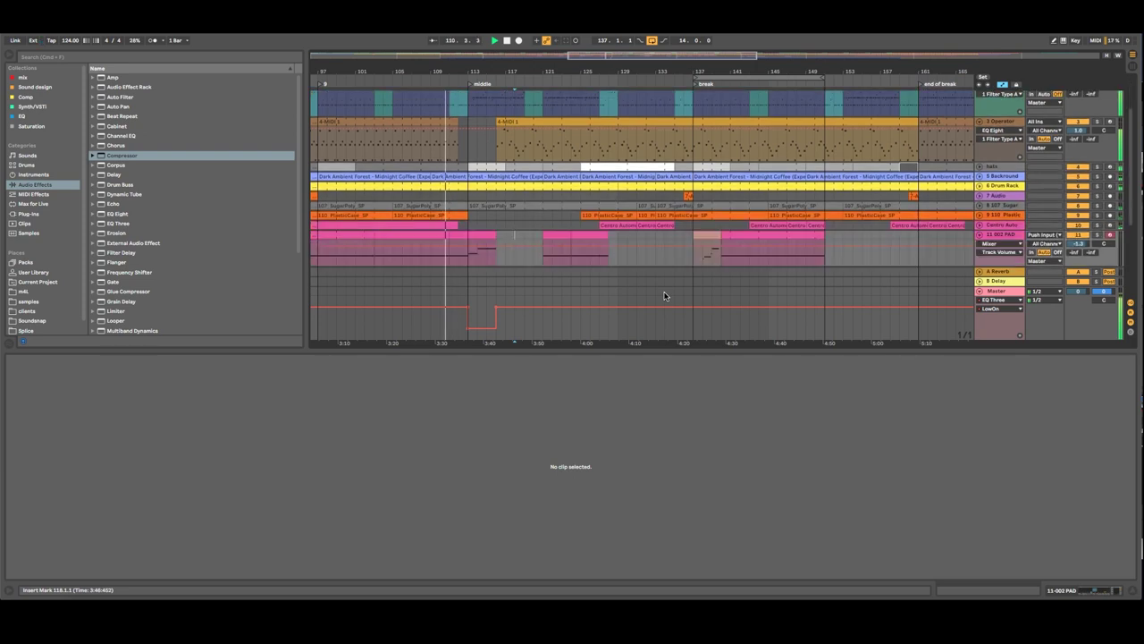
click(983, 121)
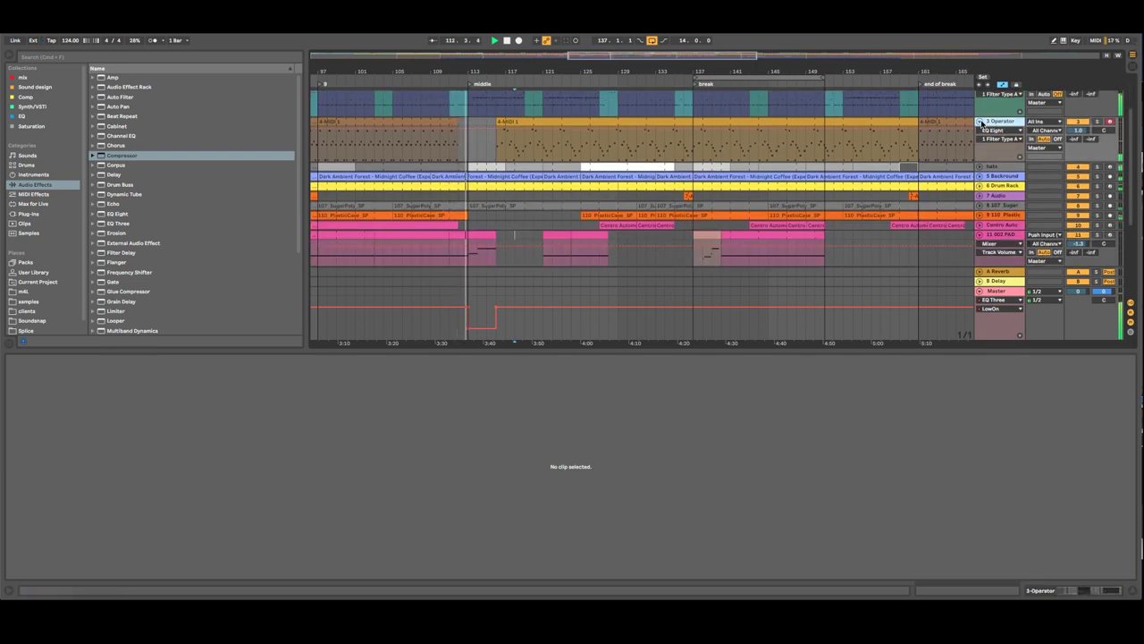
scroll(981, 124, down, 3)
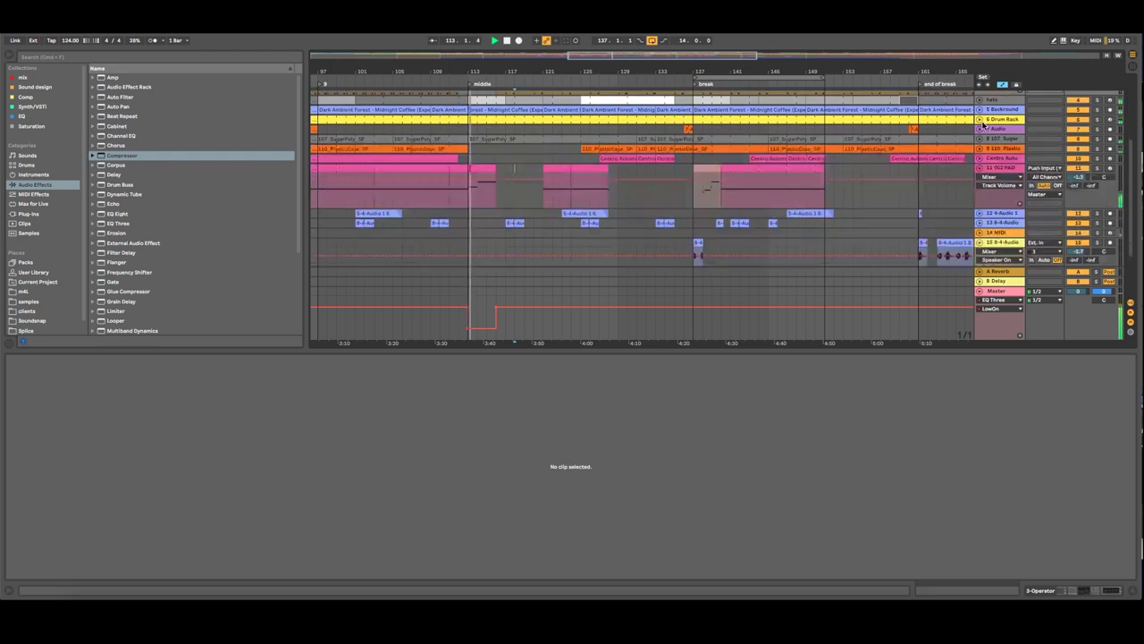
Step: Add the Soundtoys EchoBoyJr plug-in to the 11-002 PAD track and set its echo time to 1/4
click(999, 168)
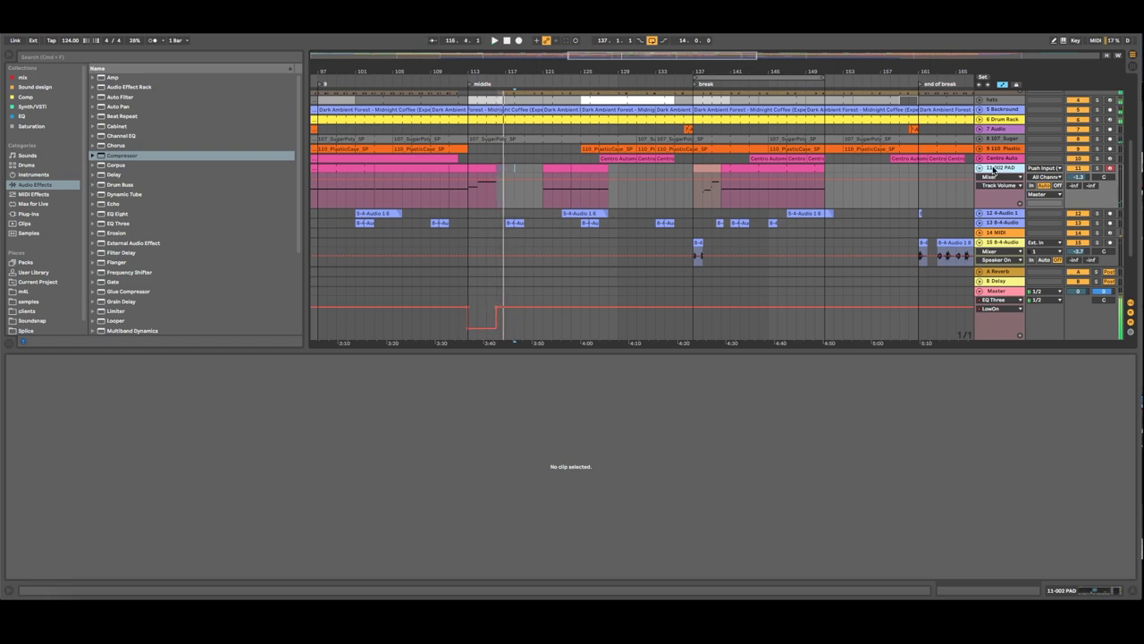
scroll(176, 74, down, 1)
click(175, 58)
text(echo)
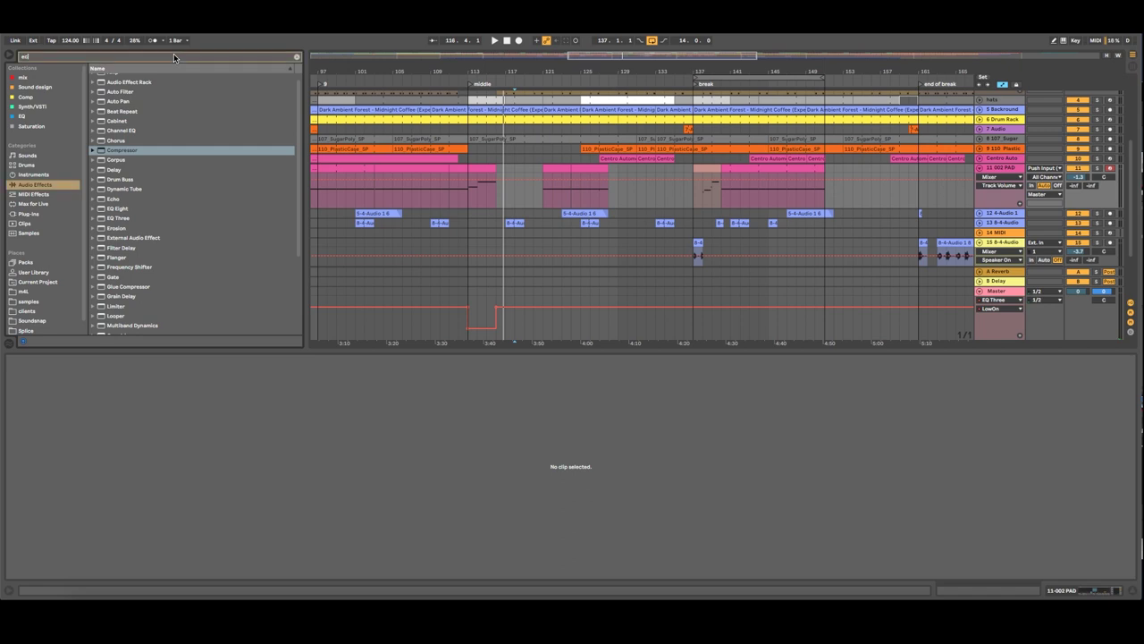
click(21, 214)
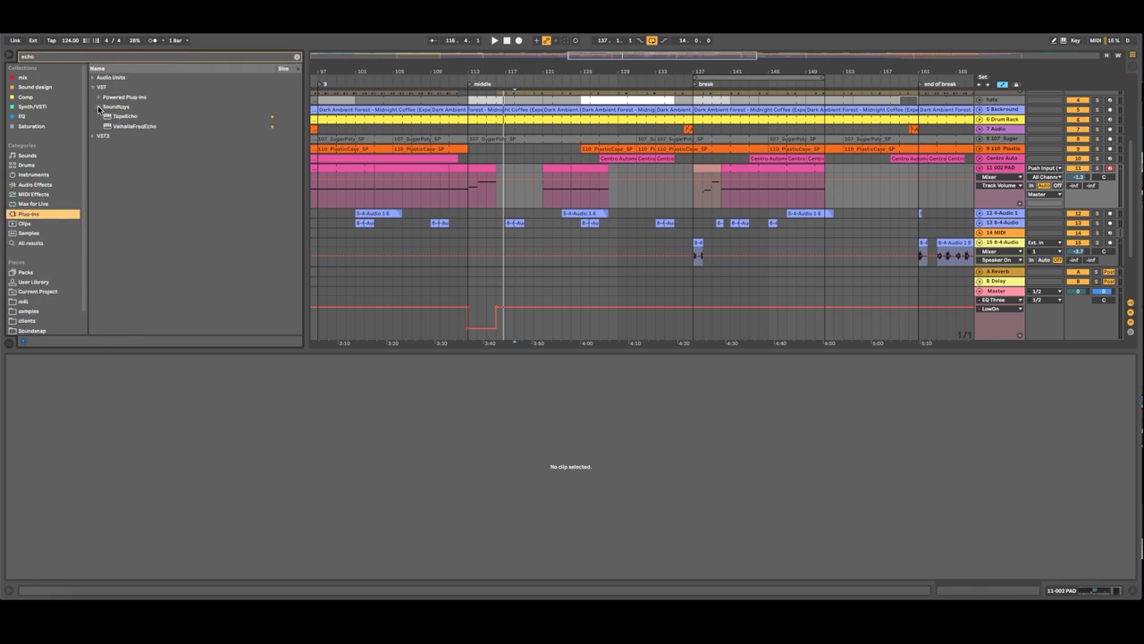
click(99, 107)
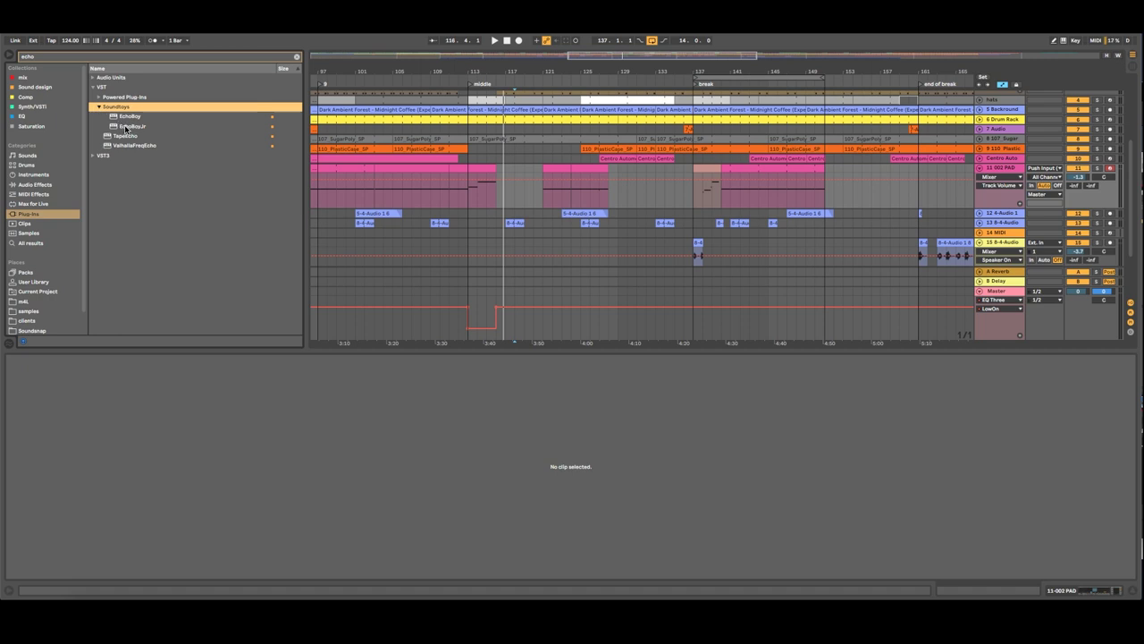
drag(126, 127, 185, 128)
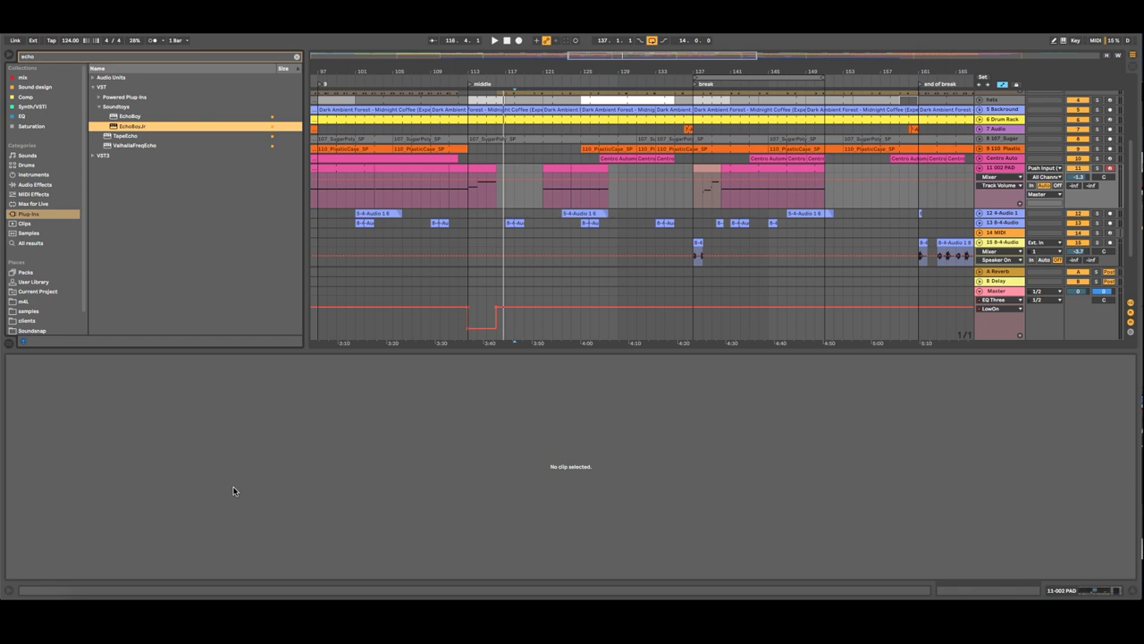
drag(233, 490, 234, 489)
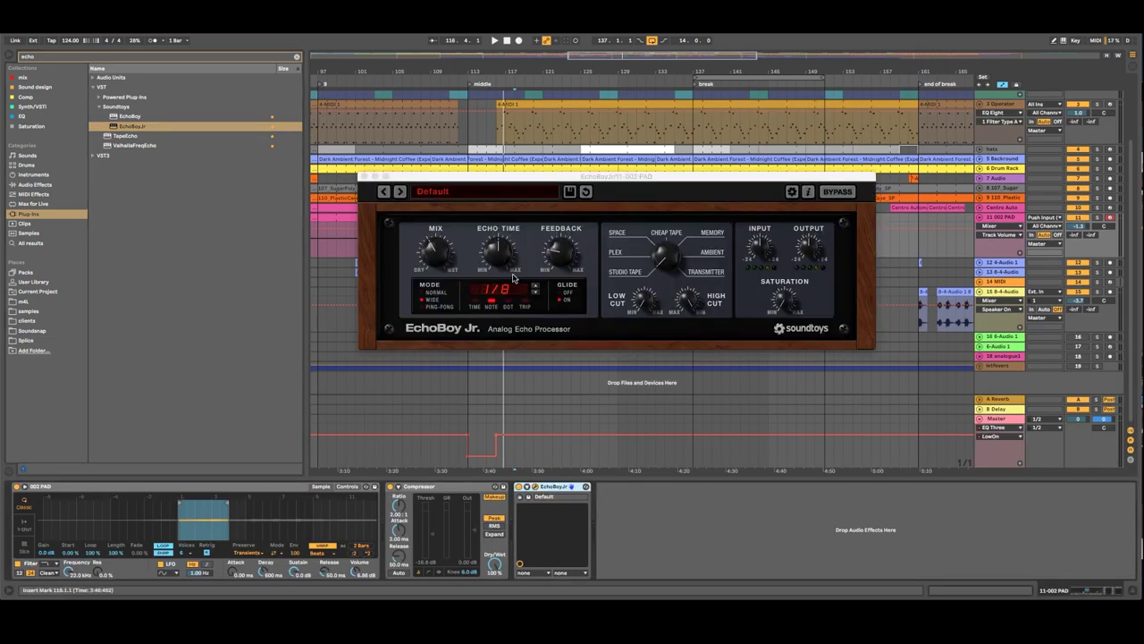
click(536, 288)
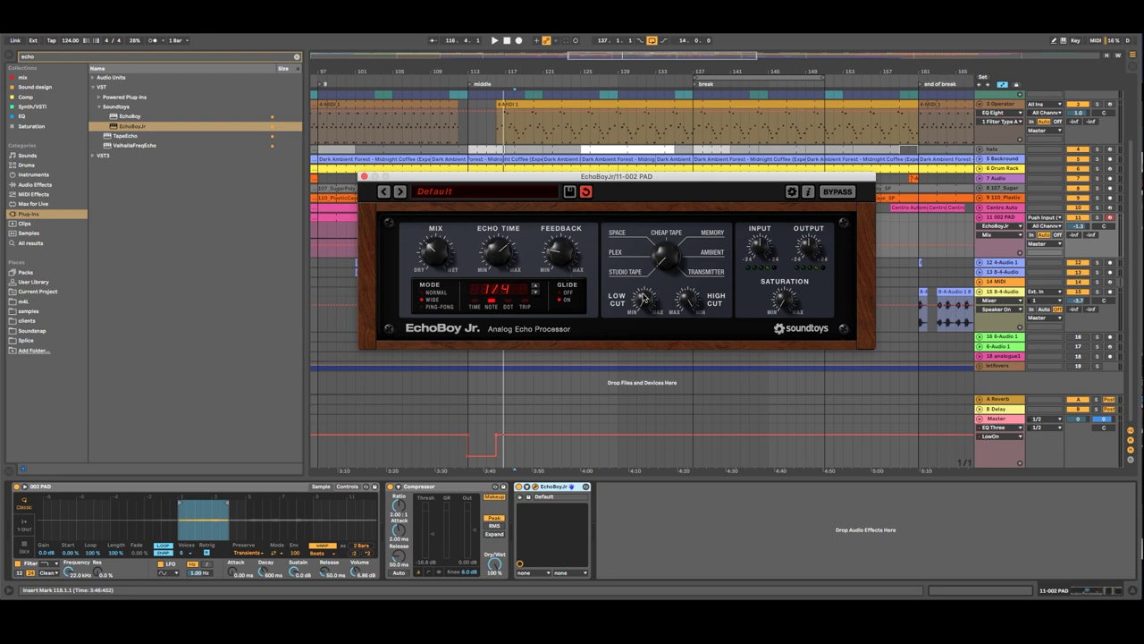
click(364, 177)
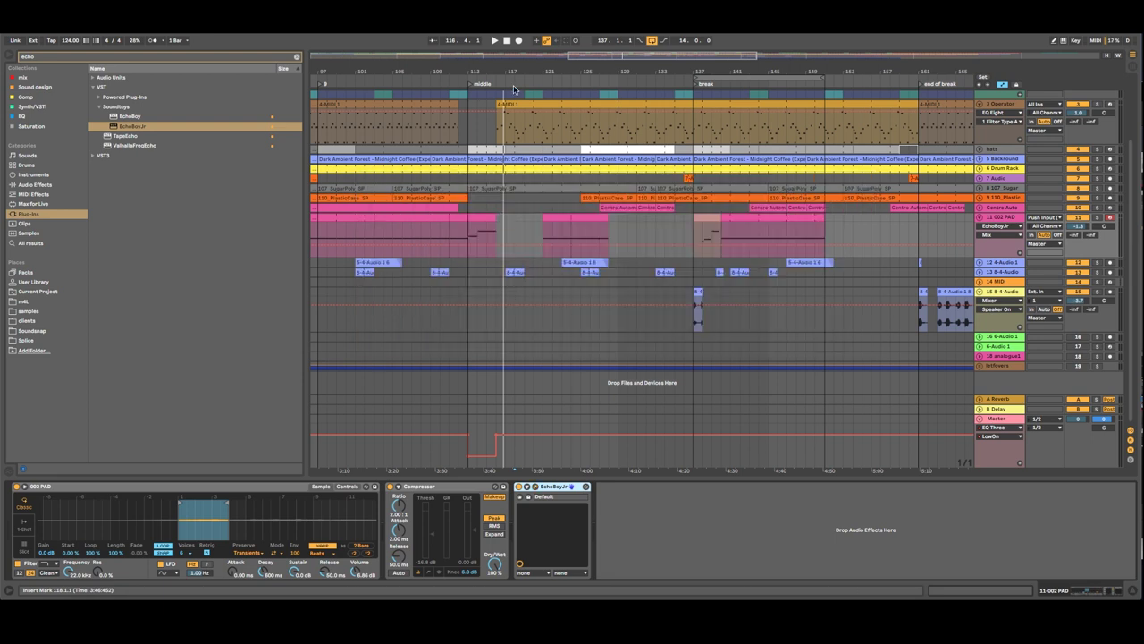
Step: Play the middle section and move the 002 PAD clips at bars 121–128 to bars 130–137
click(481, 82)
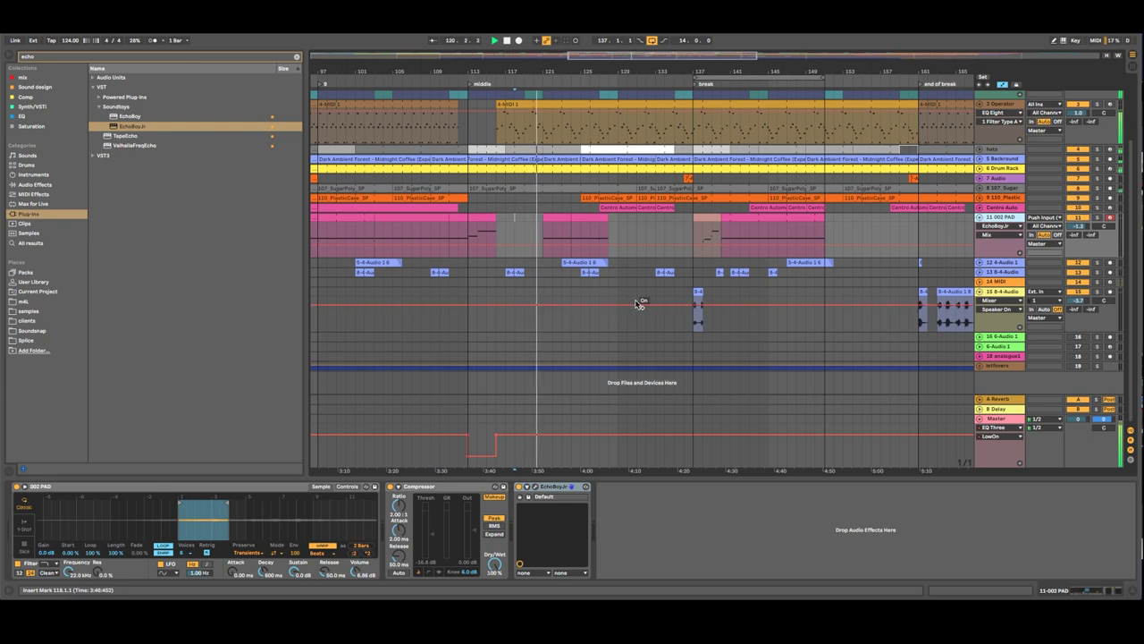
drag(609, 223, 639, 230)
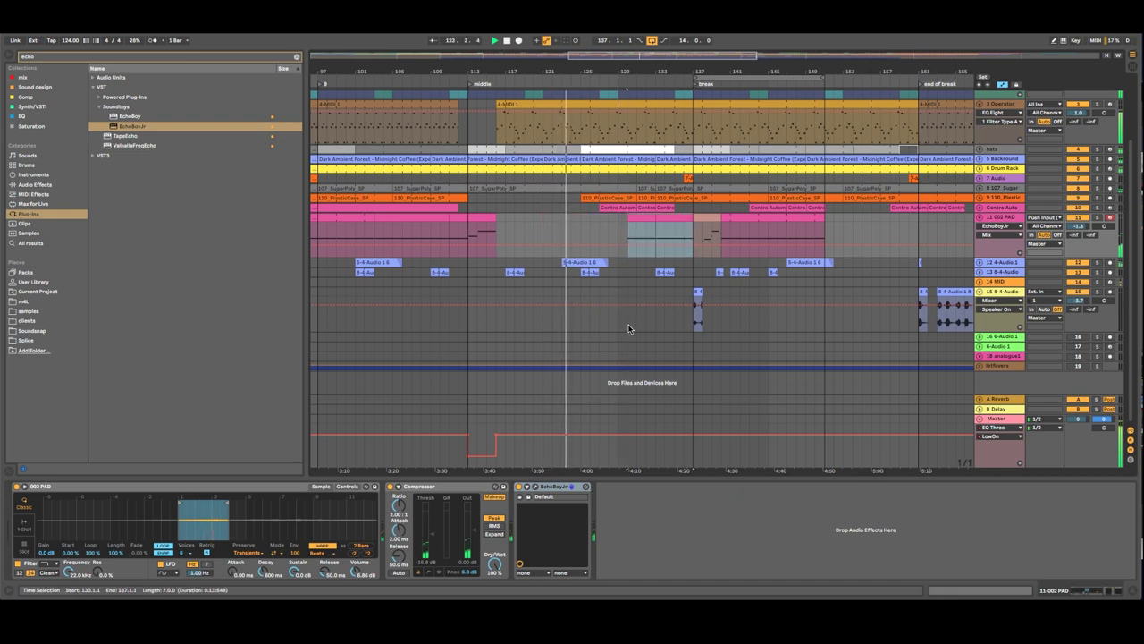
Step: Move the 002 PAD clips at bars 130–140 to bars 137–147 and delete the pad clip at bars 144–147
scroll(638, 317, up, 3)
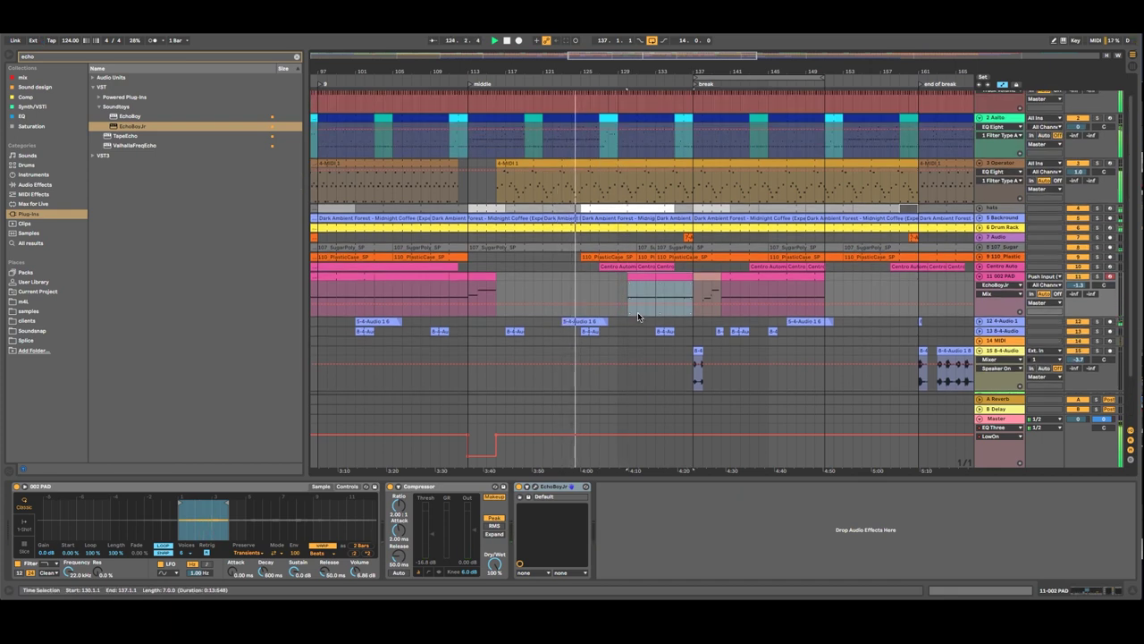
scroll(638, 318, down, 2)
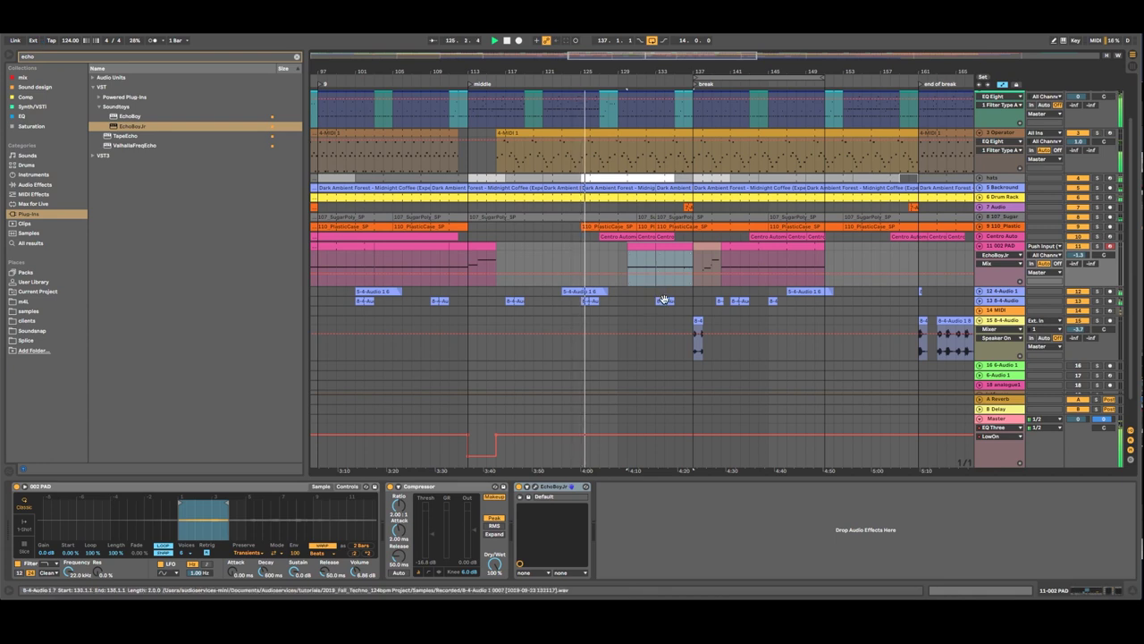
shift+click(710, 247)
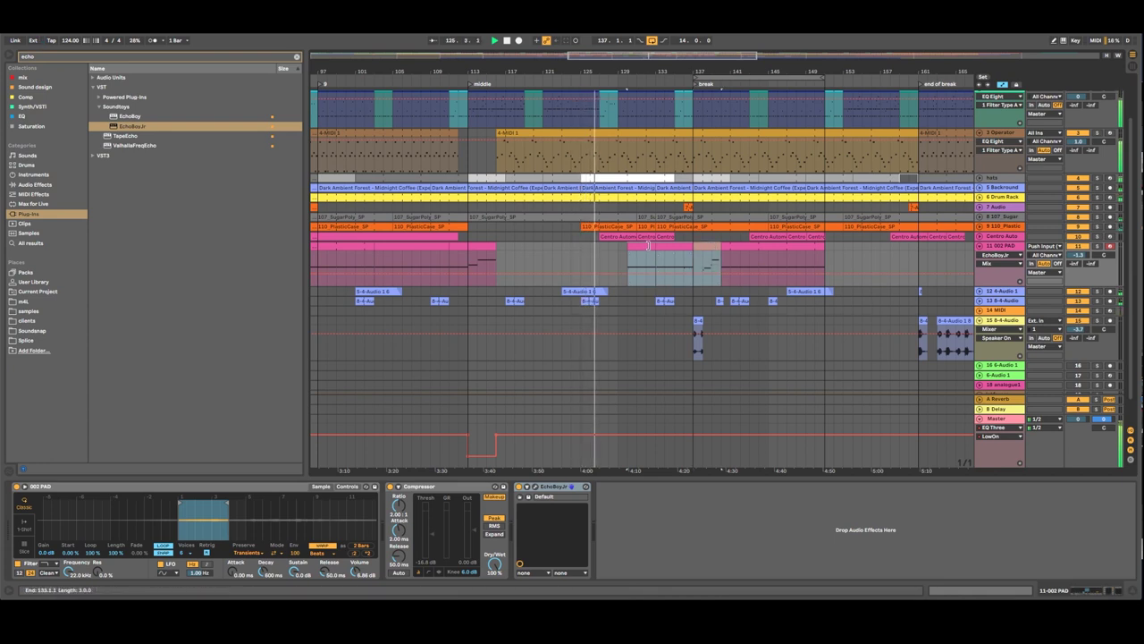
drag(637, 248, 769, 252)
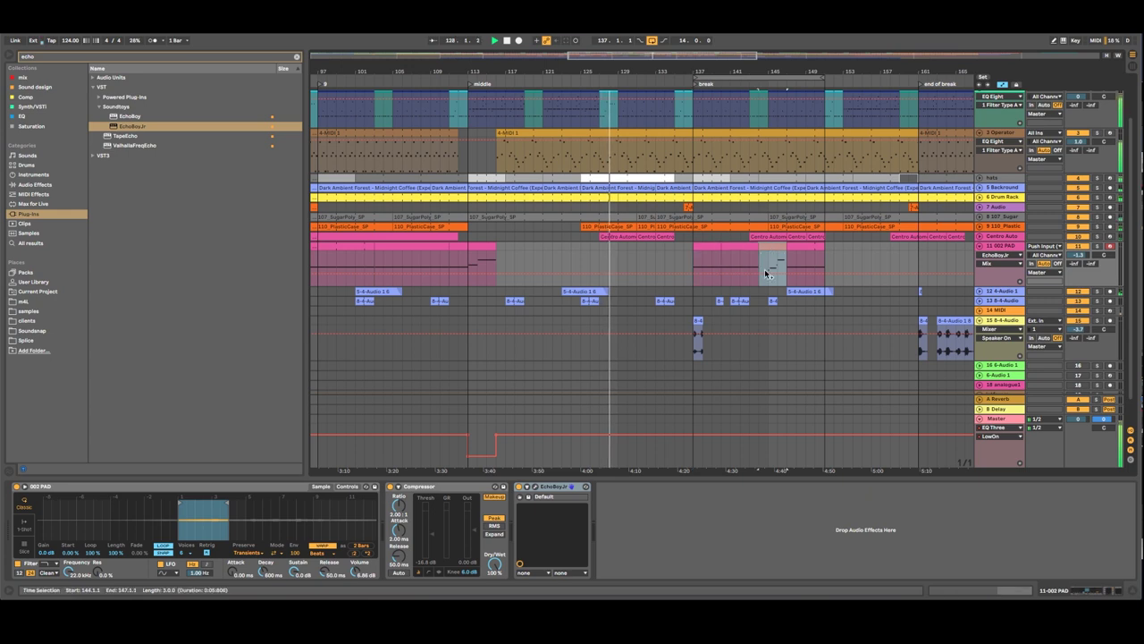
click(806, 245)
Step: Move the two 002 PAD clips at bars 137–144 to bars 129–136
click(713, 245)
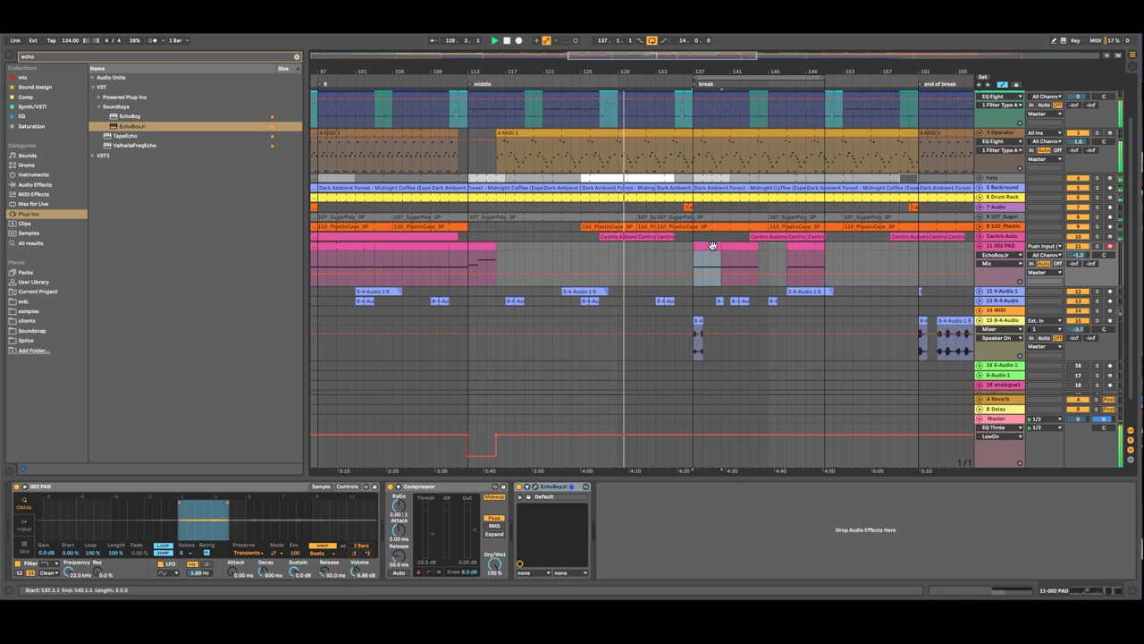
shift+click(744, 244)
drag(713, 248, 640, 248)
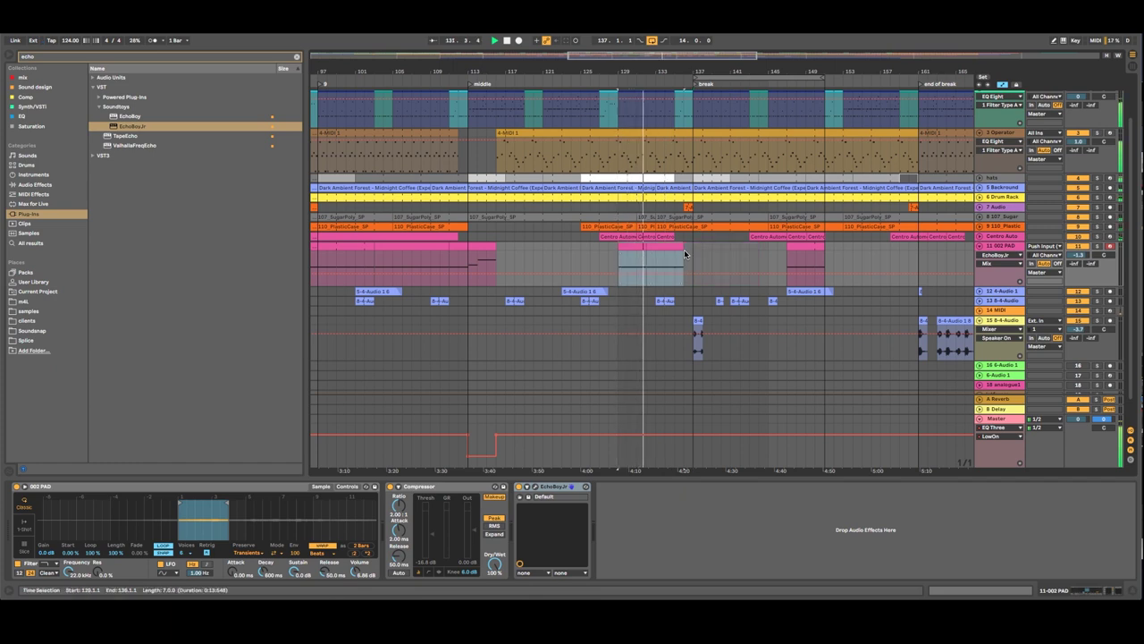
Step: Play from bar 128 and inspect the notes of the 002 PAD clip at bars 129–132
click(608, 84)
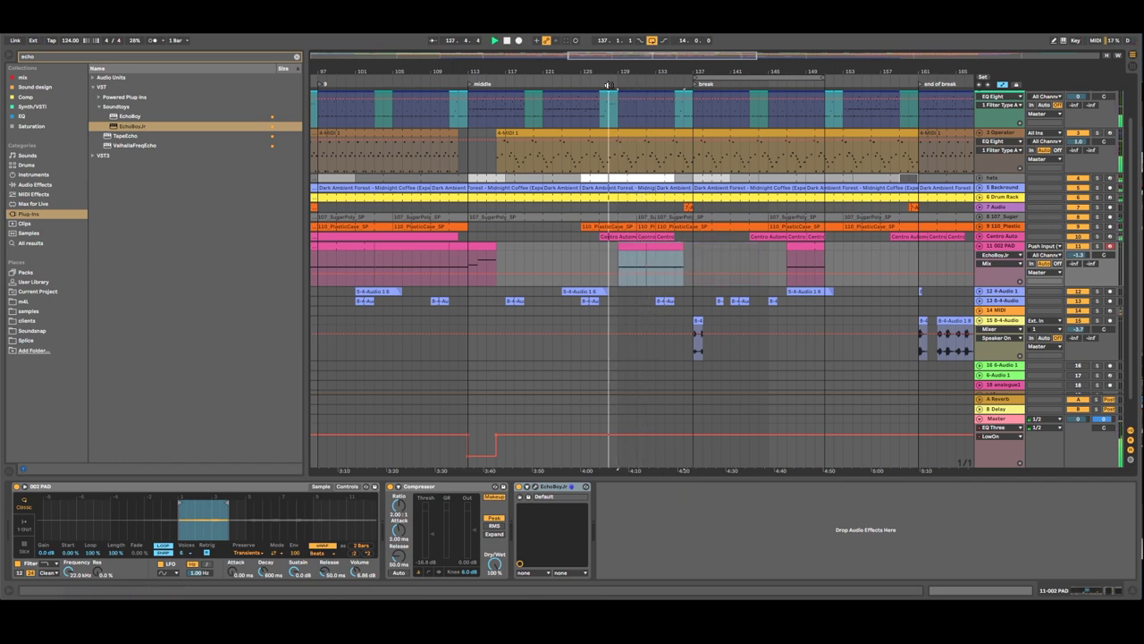
double_click(640, 250)
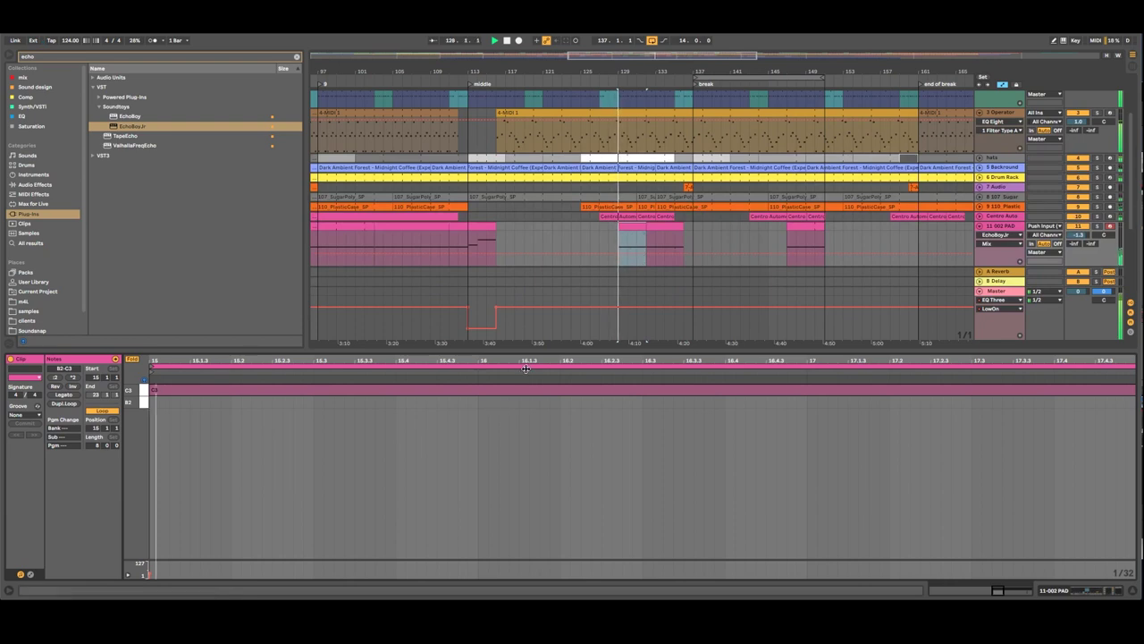
drag(538, 362, 792, 290)
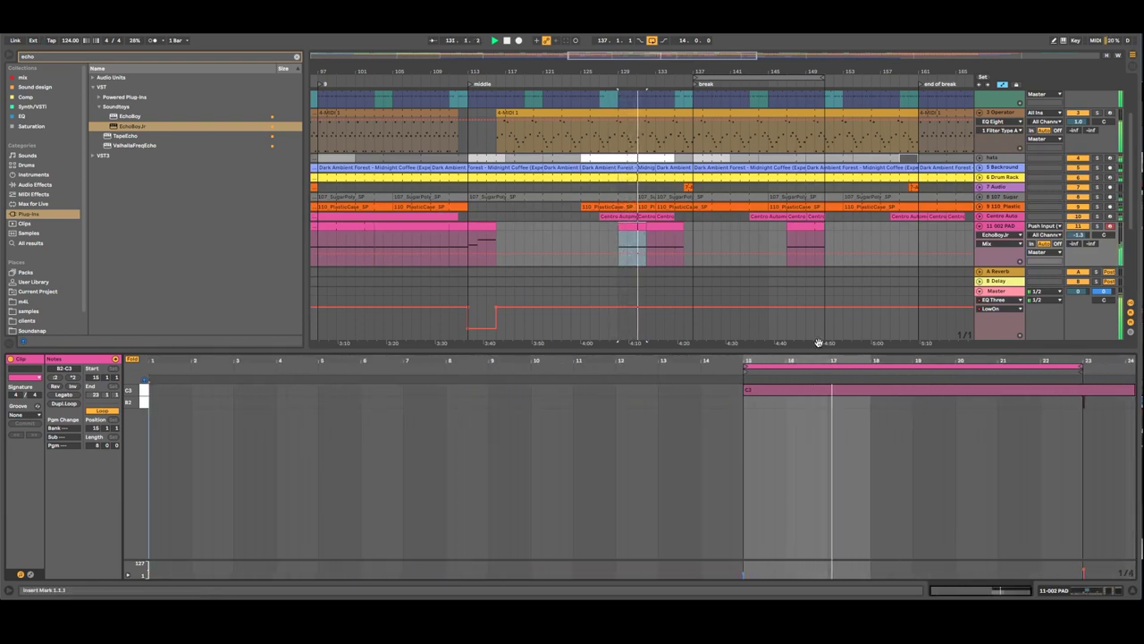
Step: Extend the 002 PAD clip starting at bar 132 to bar 137 and delete the pad clip at bars 147–151
drag(683, 226, 693, 225)
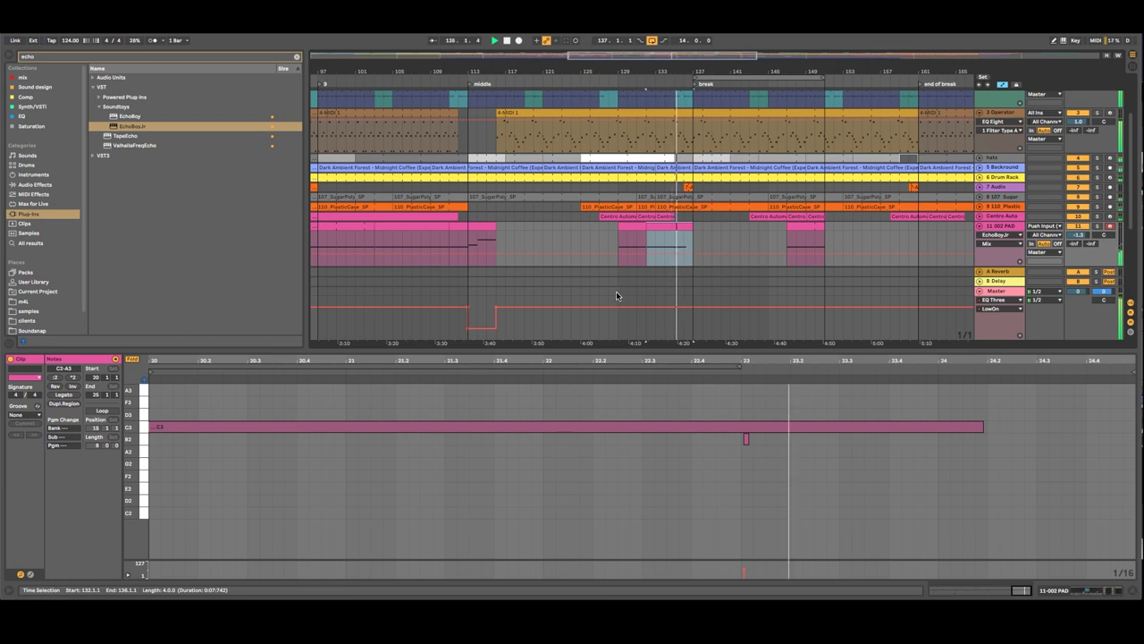
click(803, 243)
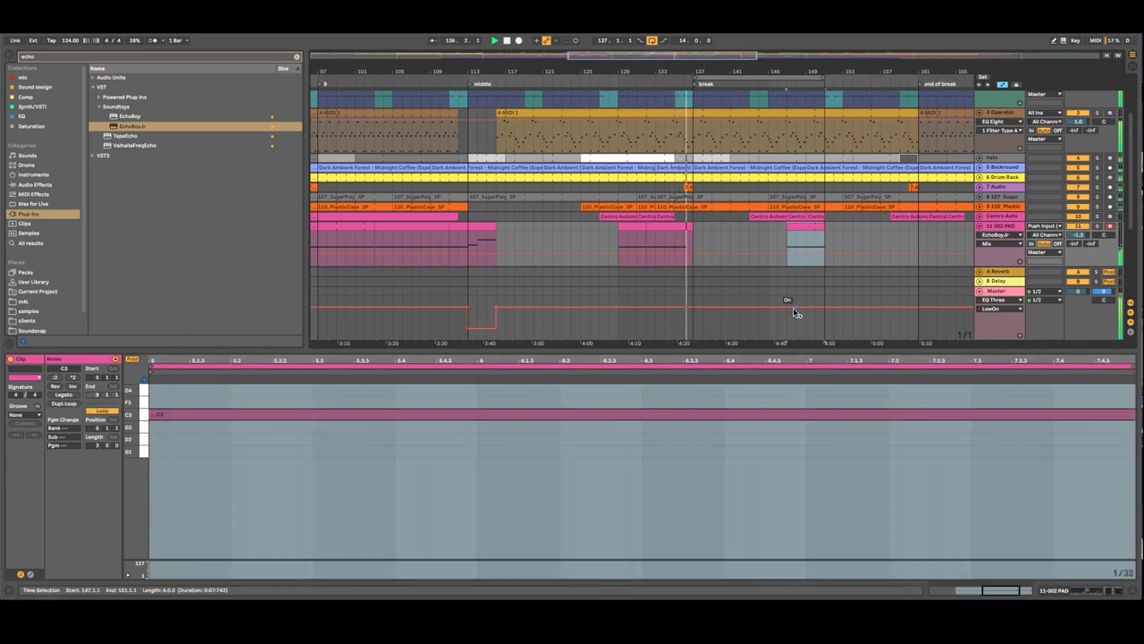
click(794, 313)
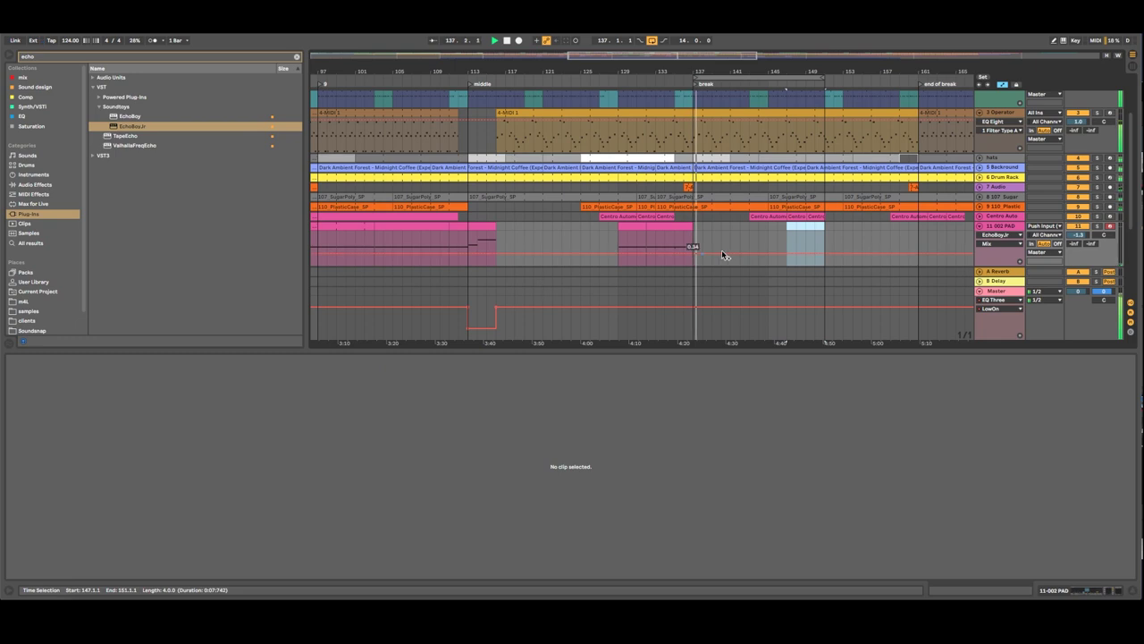
Step: Trim the end of the 002 PAD clip starting at bar 132 to bar 136 and show its full note range
drag(693, 230, 683, 231)
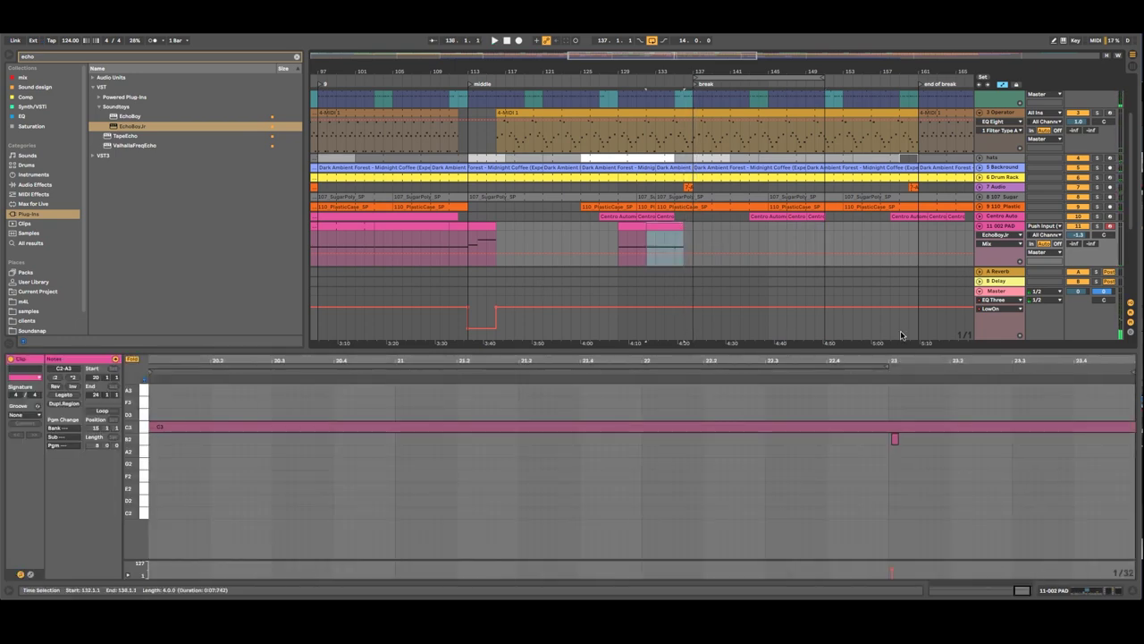
double_click(902, 361)
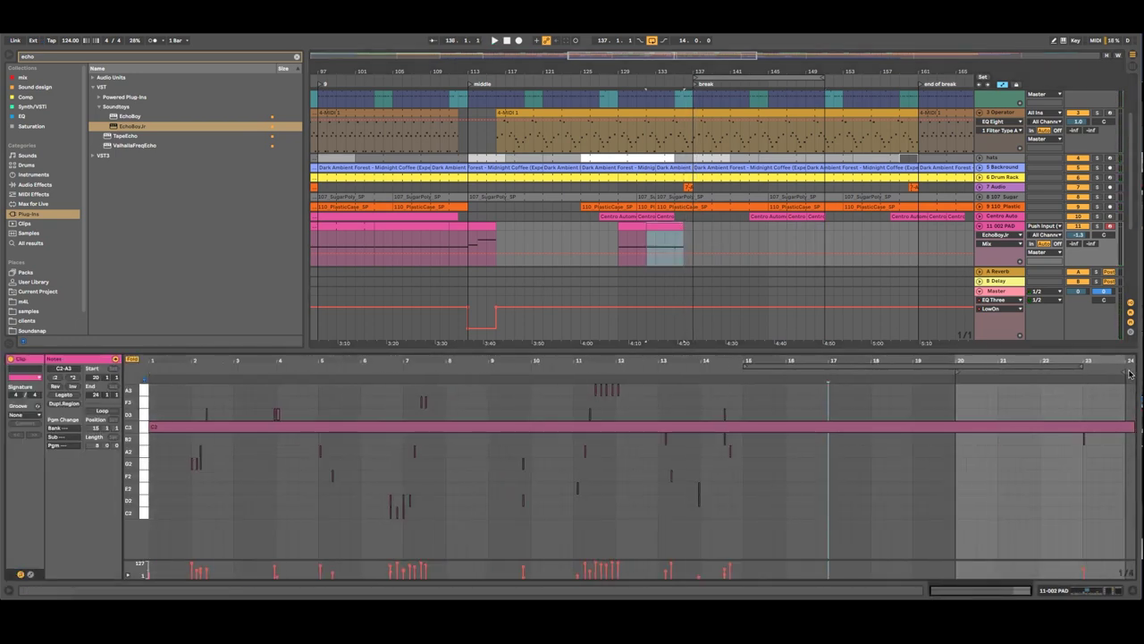